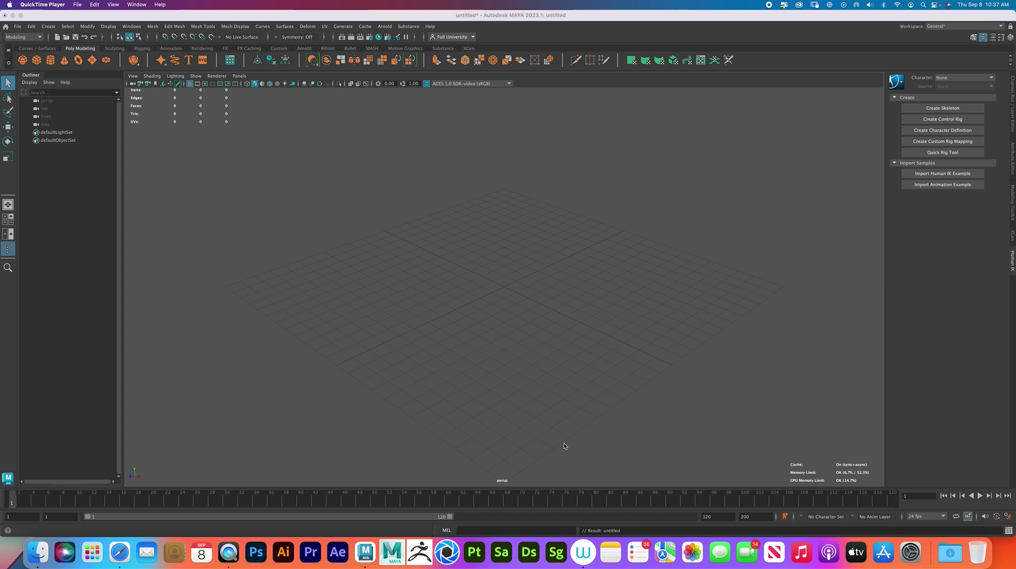
Show the four-view layout and import vintage clock.jpg from the Downloads folder as an image plane in the front view
click(443, 231)
key(space)
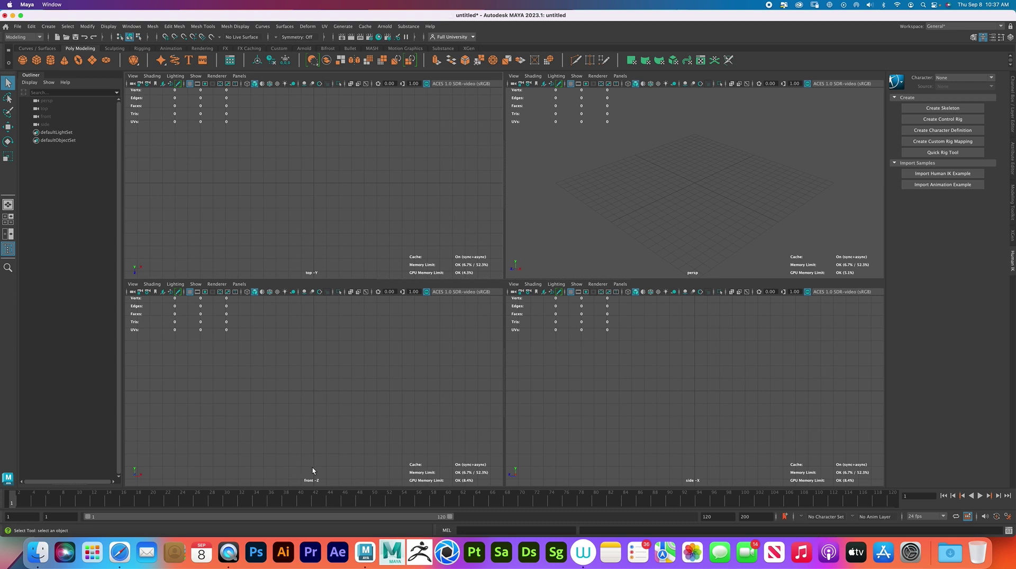
click(132, 284)
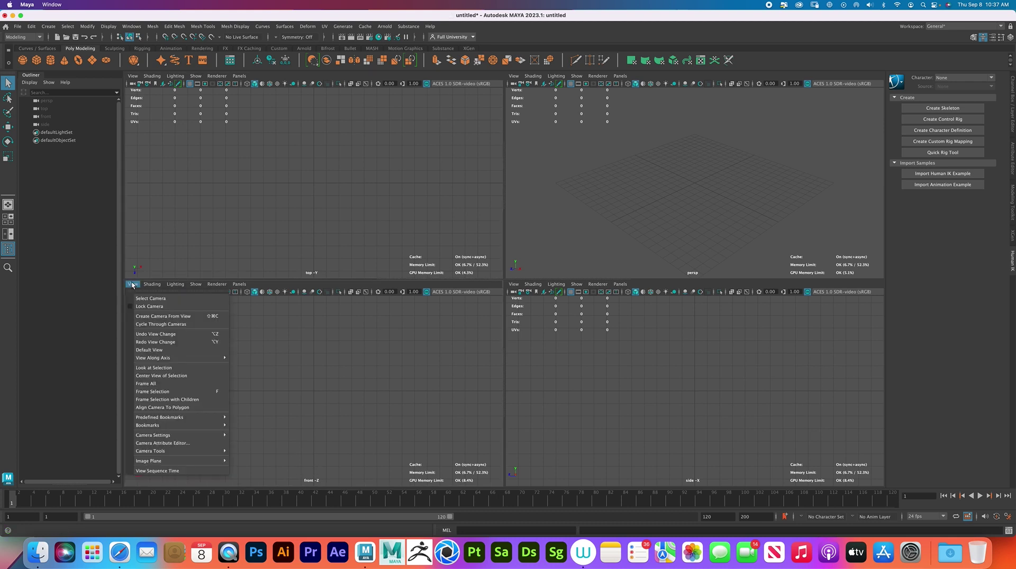
mouse_move(203, 461)
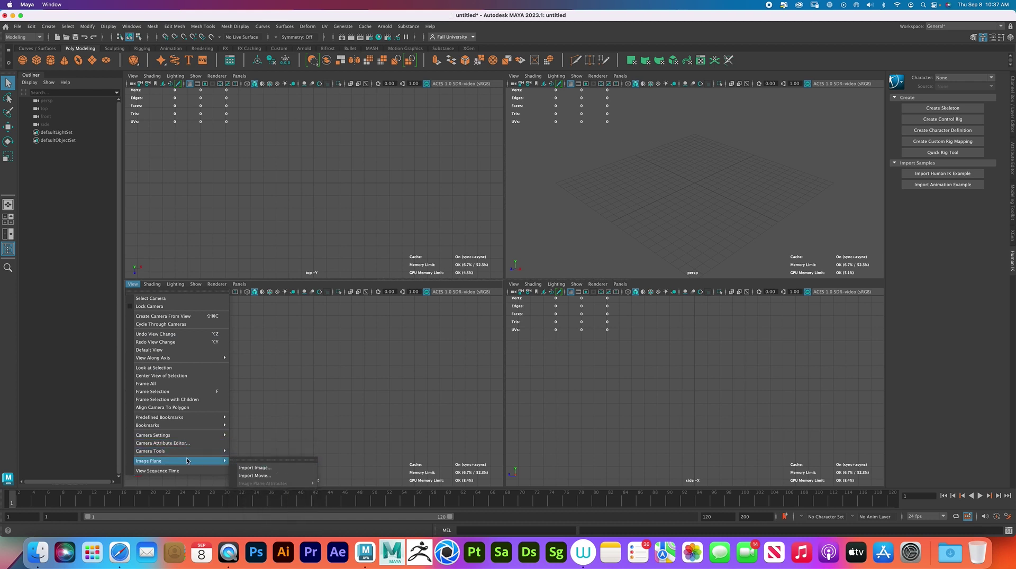
click(252, 468)
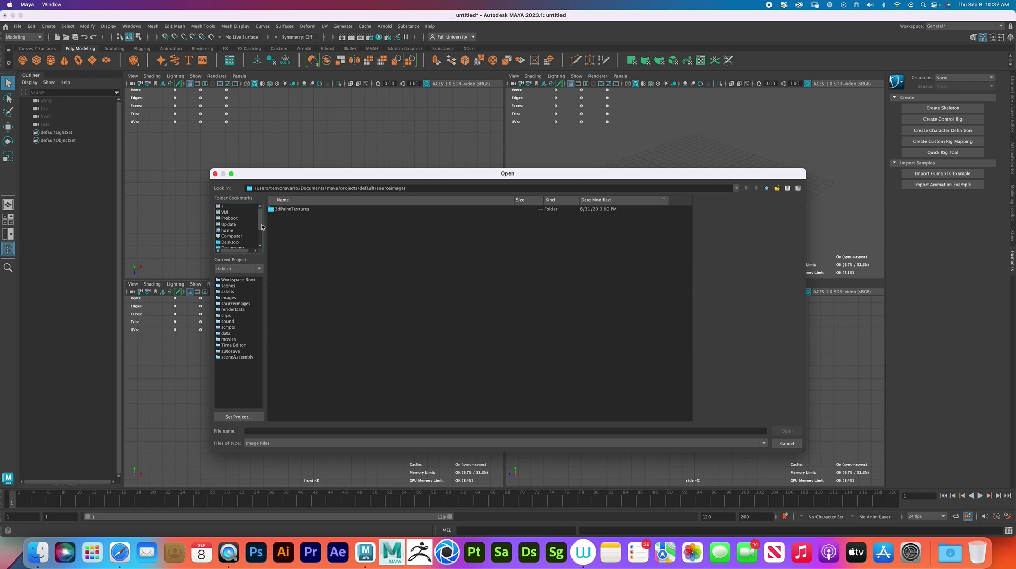
drag(260, 228, 260, 238)
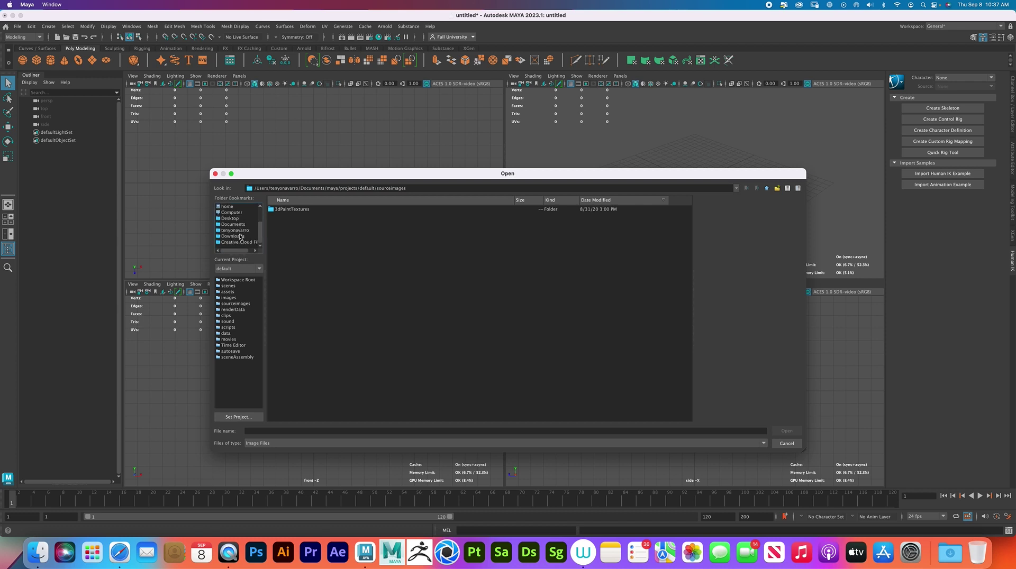
click(244, 236)
click(308, 211)
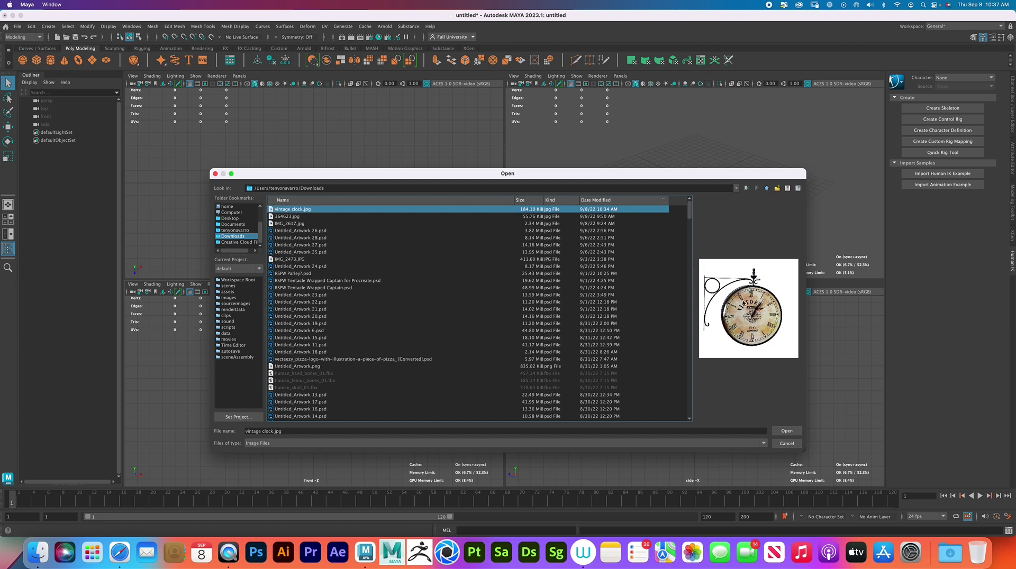
click(787, 431)
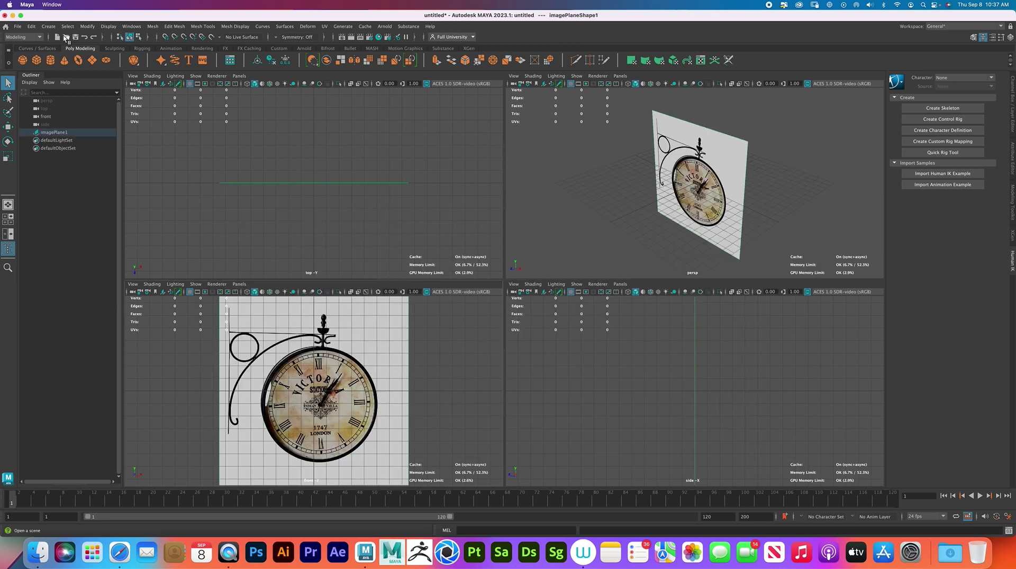
Set the linear working unit to inch in the application preferences and save them
click(27, 5)
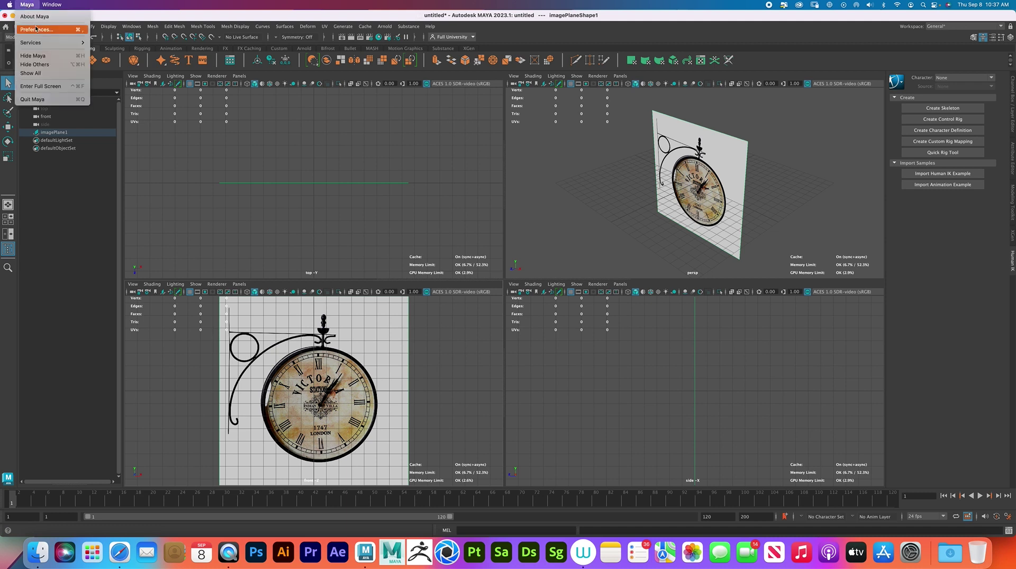
click(36, 29)
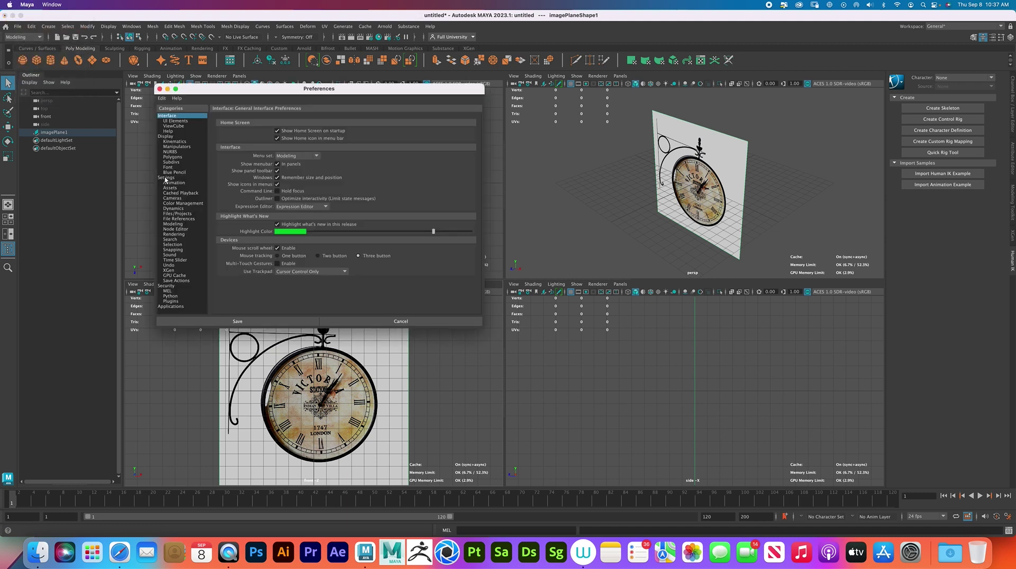
click(165, 178)
click(314, 150)
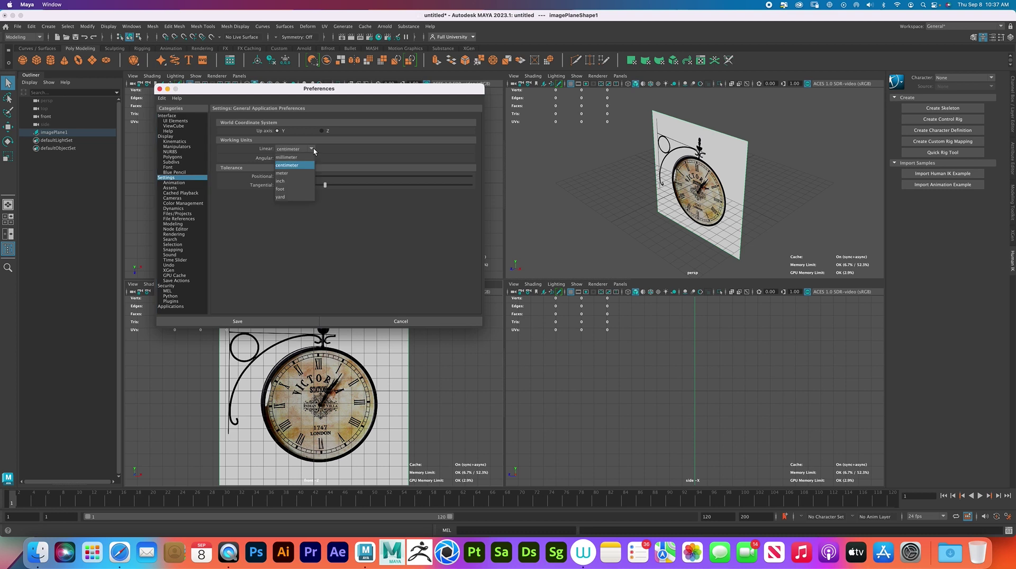
click(293, 181)
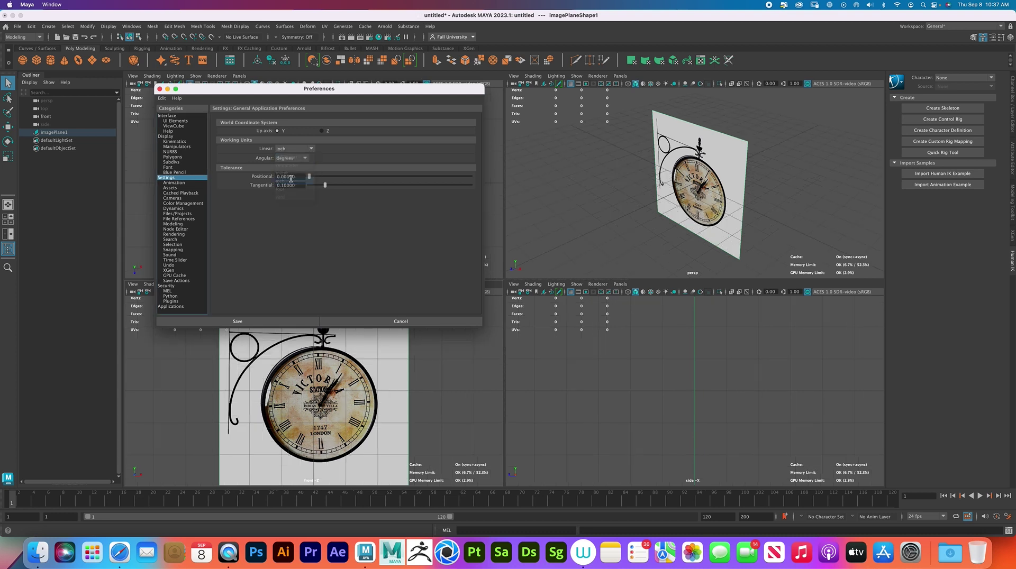
click(288, 321)
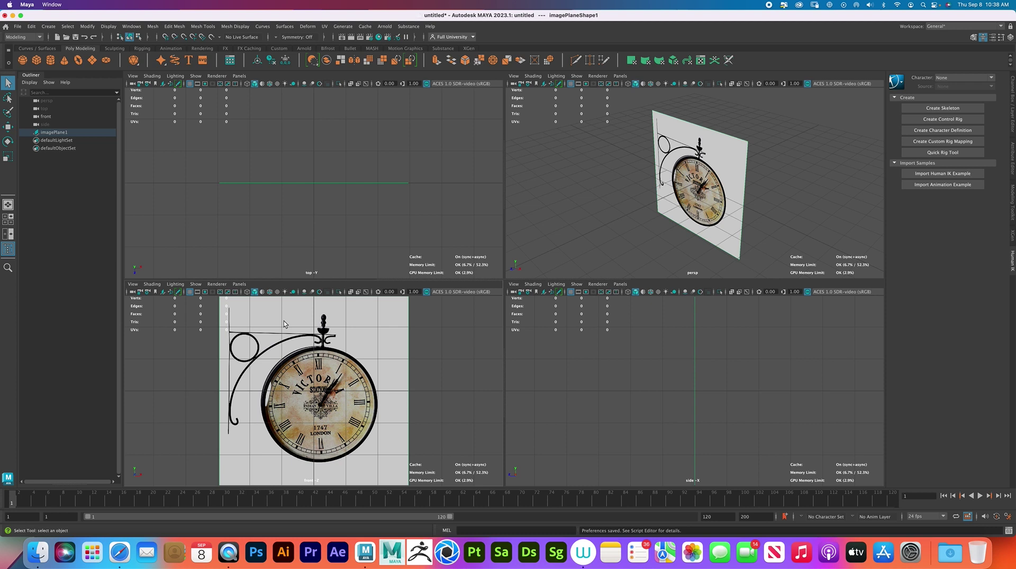
Scale the clock image plane up uniformly to about 2.7
key(r)
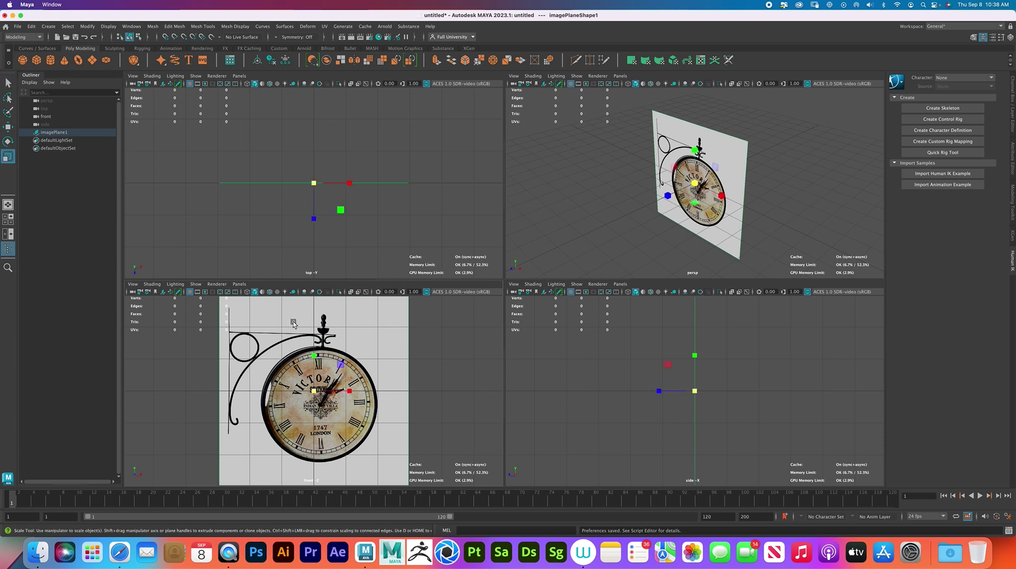
drag(315, 391, 374, 384)
scroll(374, 385, down, 5)
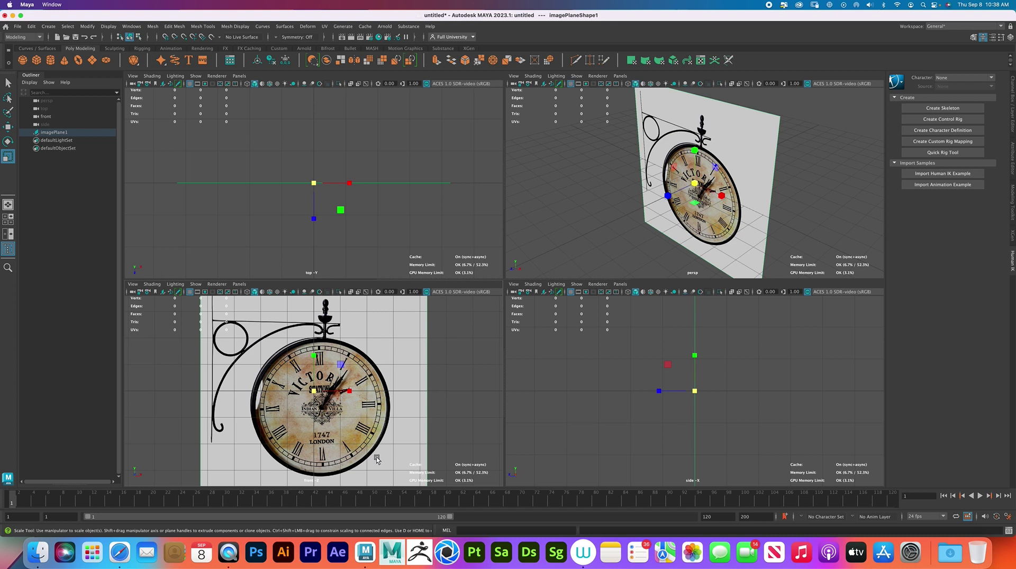
scroll(377, 457, down, 3)
drag(314, 391, 404, 390)
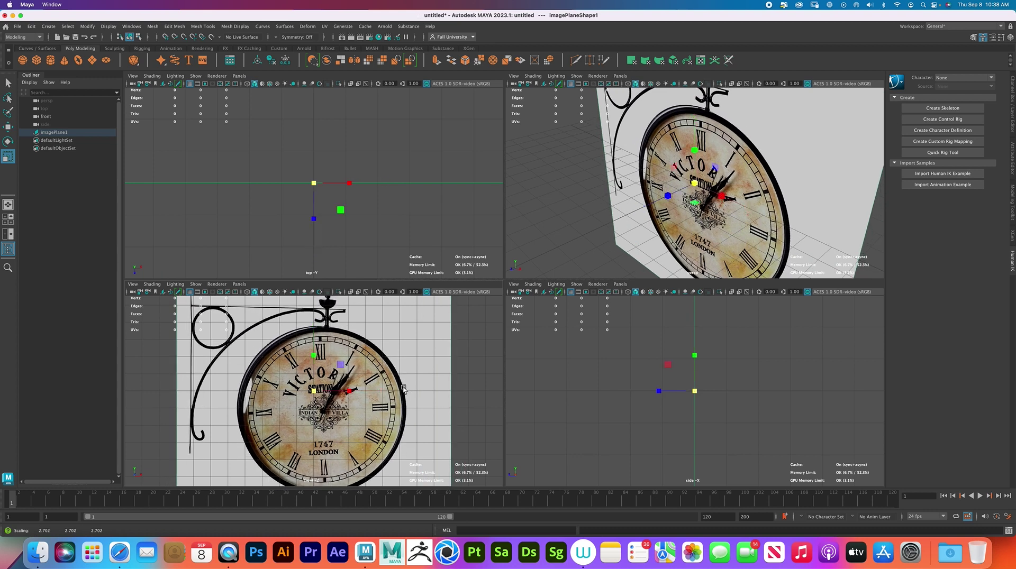
Rotate the image plane about 1.4° around Z to straighten the bracket, and move it to centre the clock on the origin
key(e)
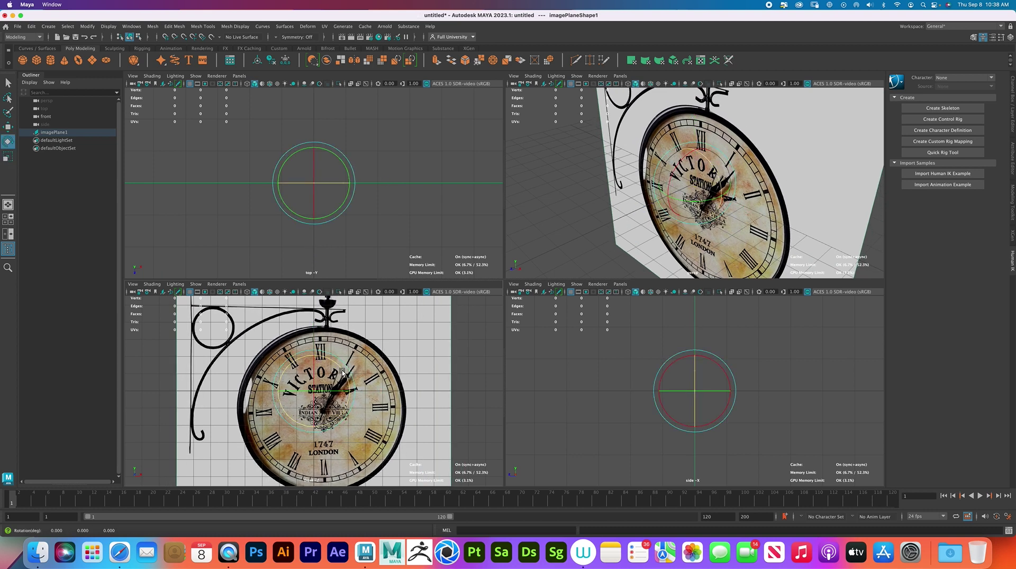
drag(343, 373, 341, 372)
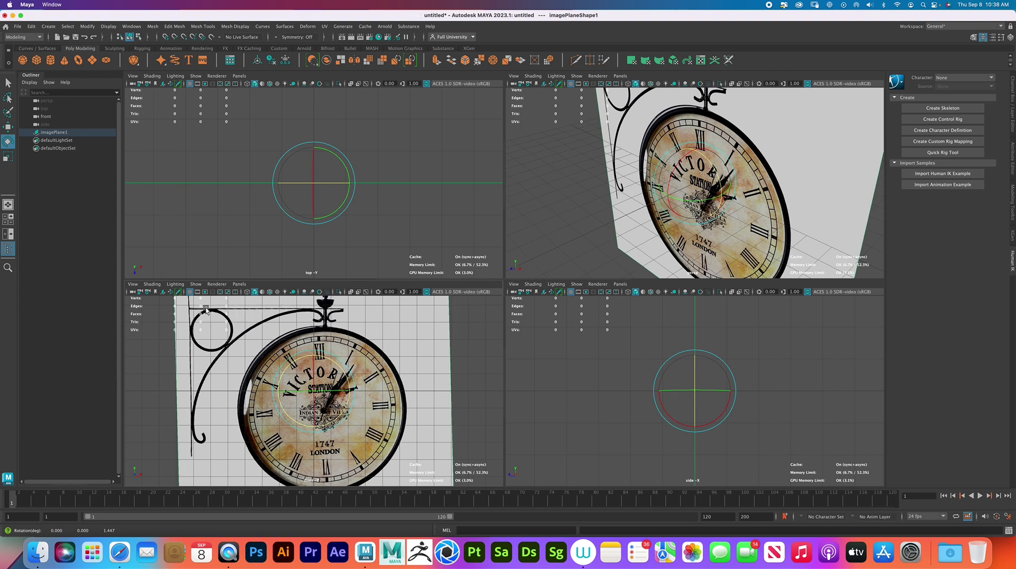
key(w)
scroll(323, 358, down, 2)
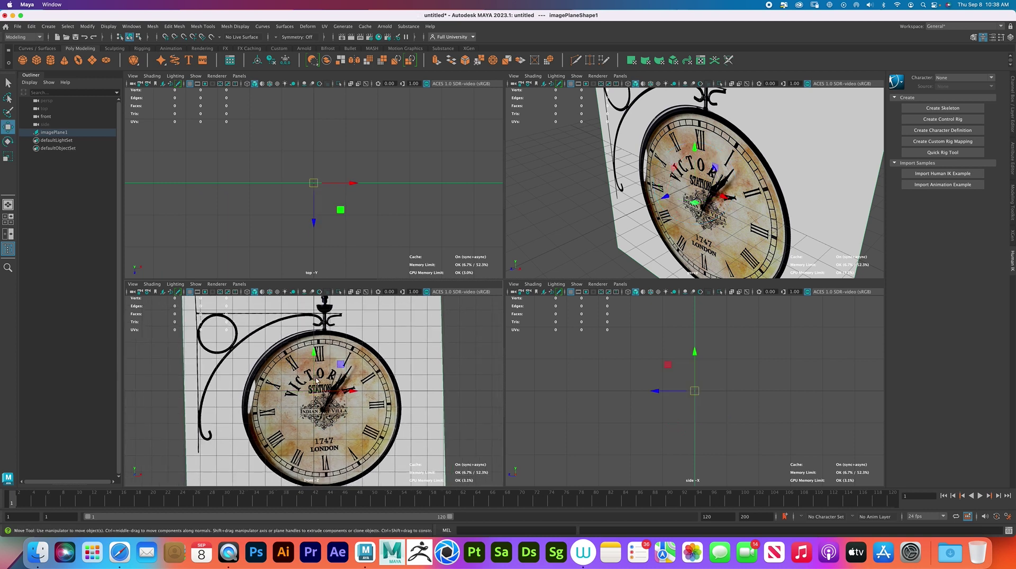
drag(313, 391, 304, 372)
Move the image plane back about 22 units along Z behind the grid, and hide the grid in the front view
key(f)
drag(683, 192, 767, 139)
click(190, 293)
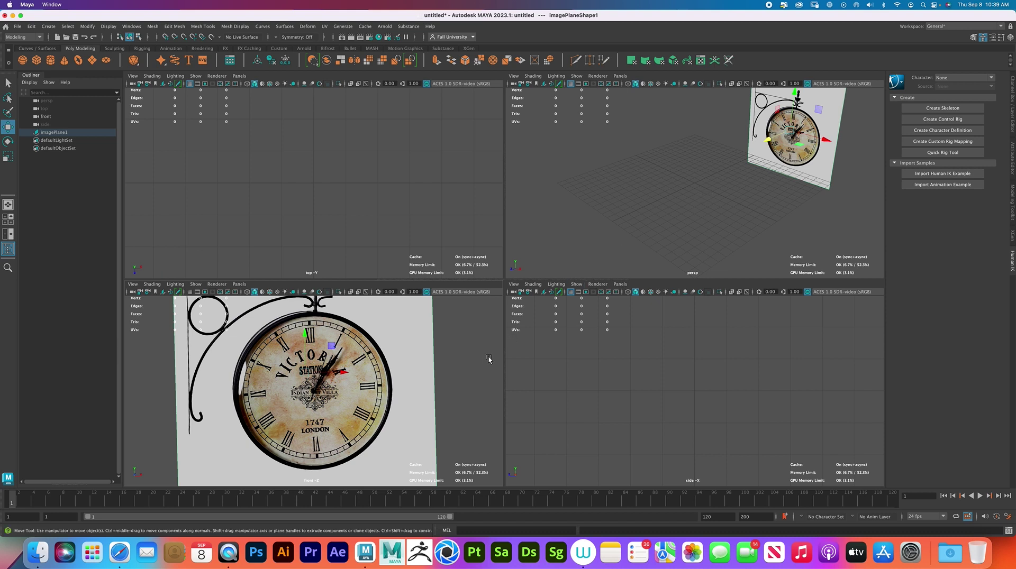
Select the clock image plane and raise its Color Offset to about a quarter of the range to lighten the reference
click(399, 363)
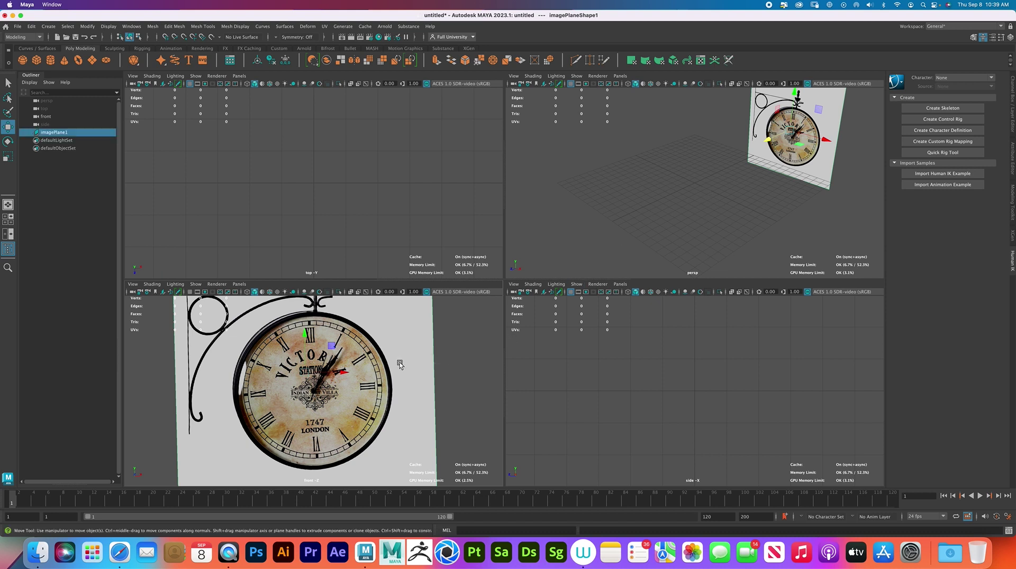
scroll(323, 390, up, 5)
scroll(335, 378, down, 3)
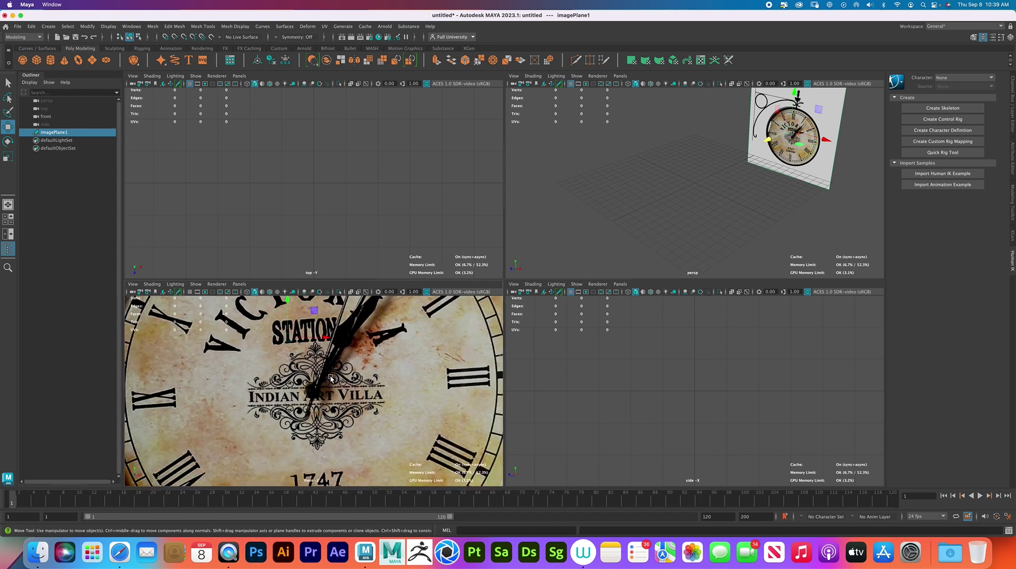
scroll(344, 335, down, 4)
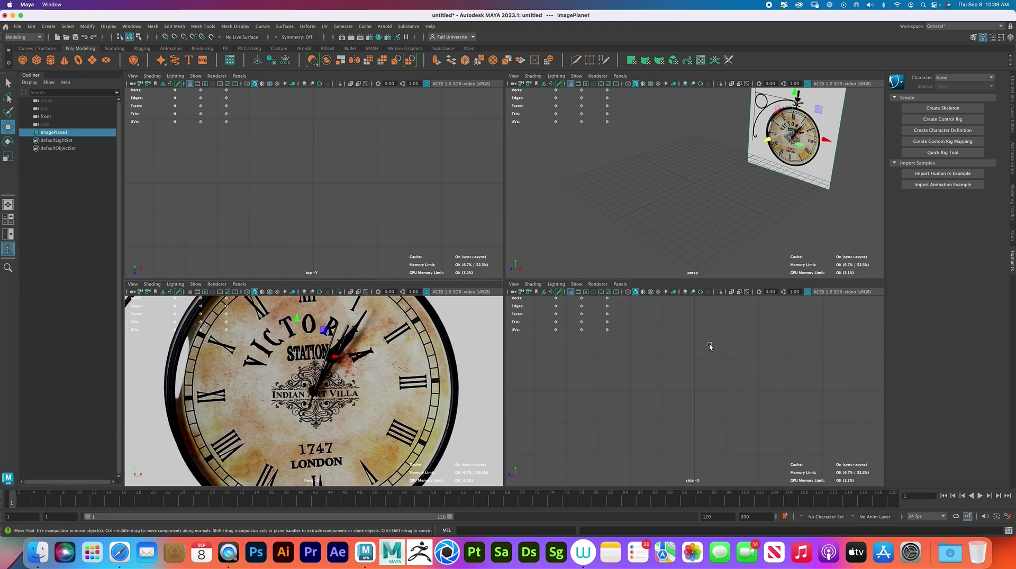
click(1014, 158)
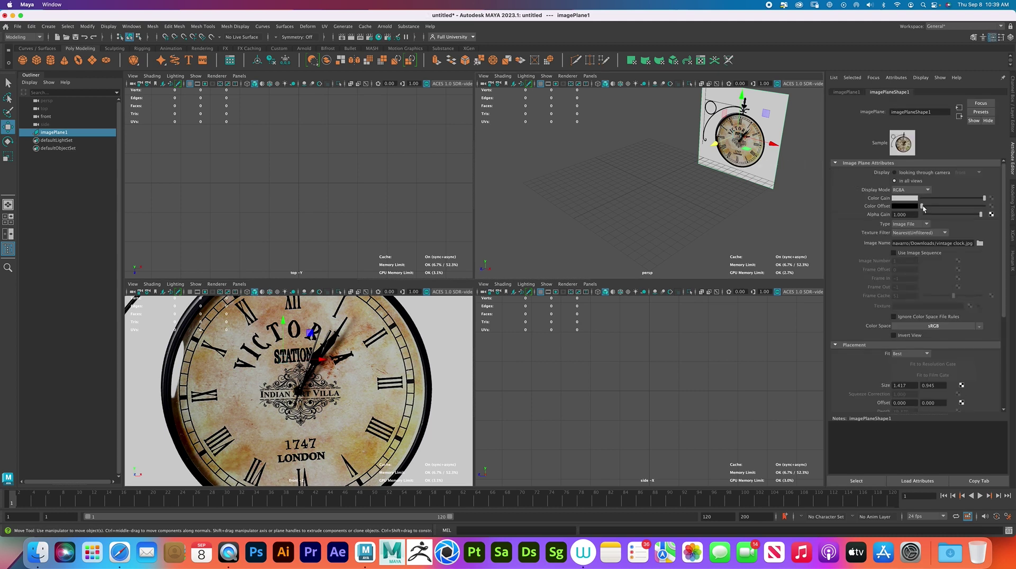
drag(924, 208, 938, 209)
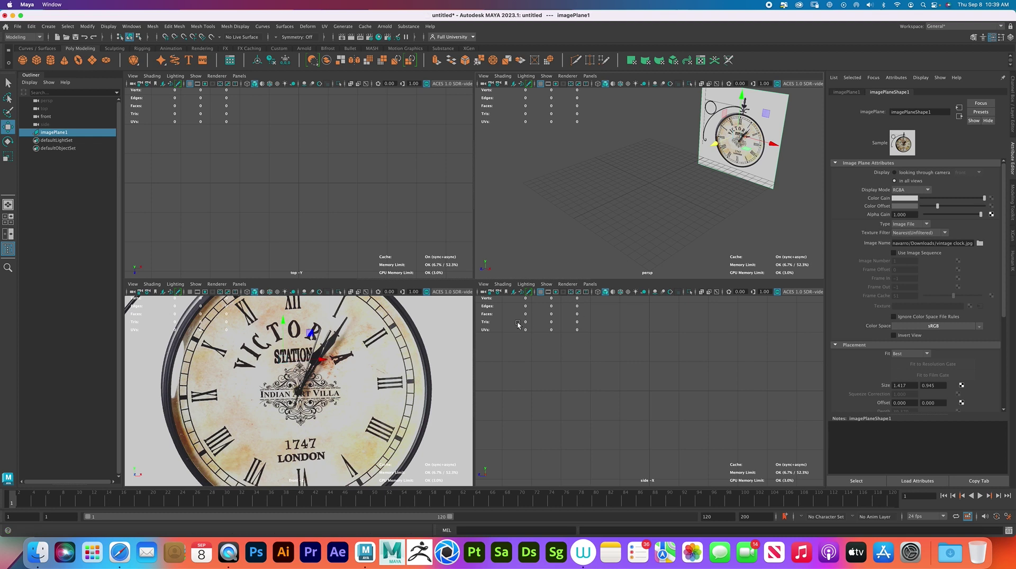
Check the clock hands up close in the front view and raise the image plane's Color Offset slightly more
scroll(299, 356, up, 3)
scroll(299, 356, up, 3)
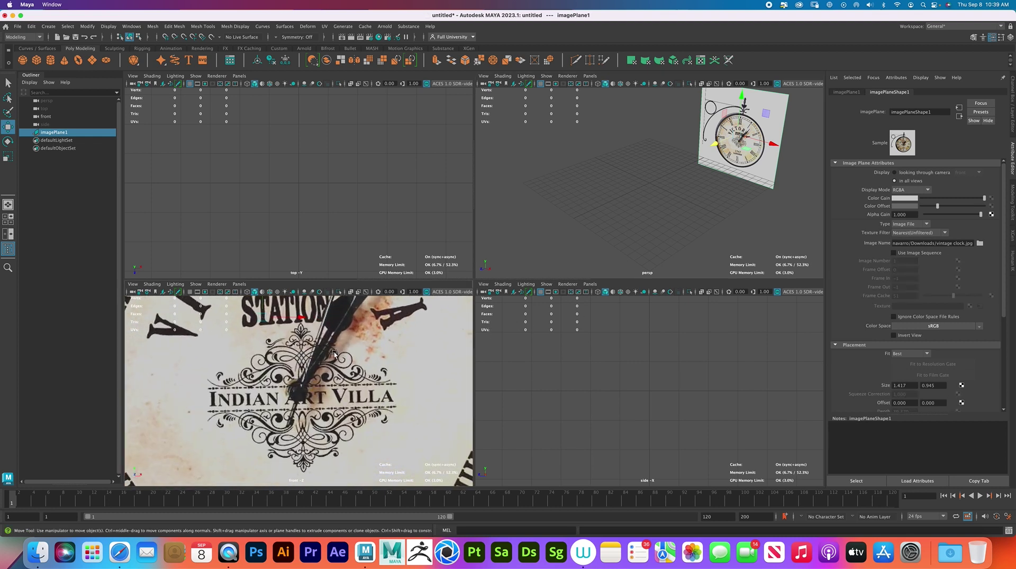
scroll(355, 354, up, 2)
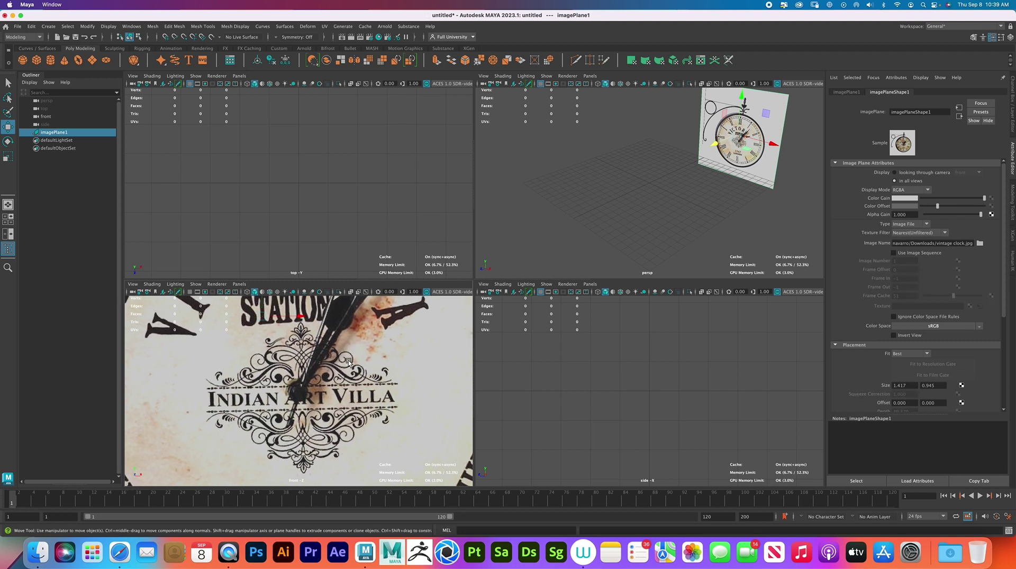
alt+middle_drag(349, 364, 344, 392)
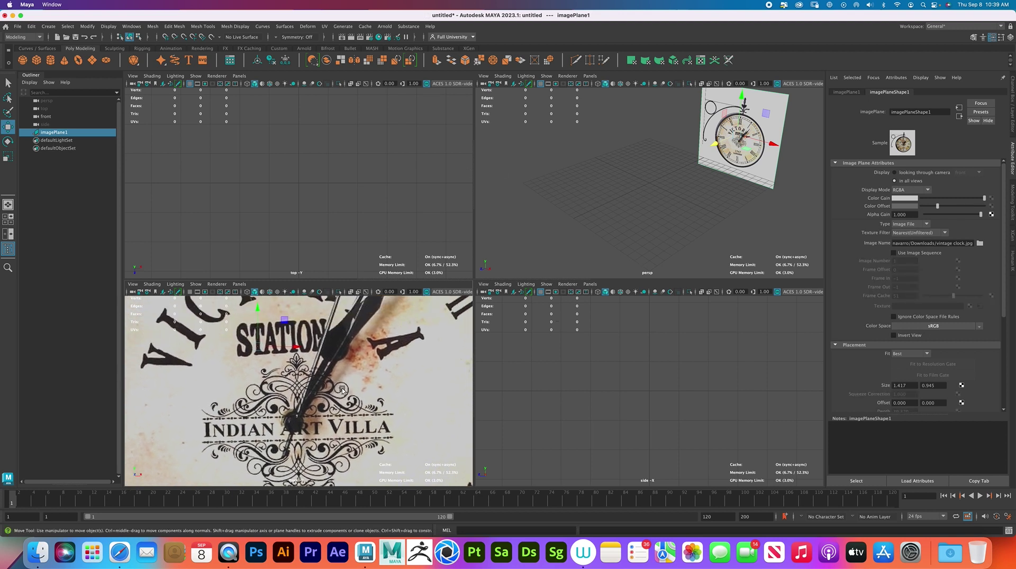
alt+middle_drag(352, 320, 348, 362)
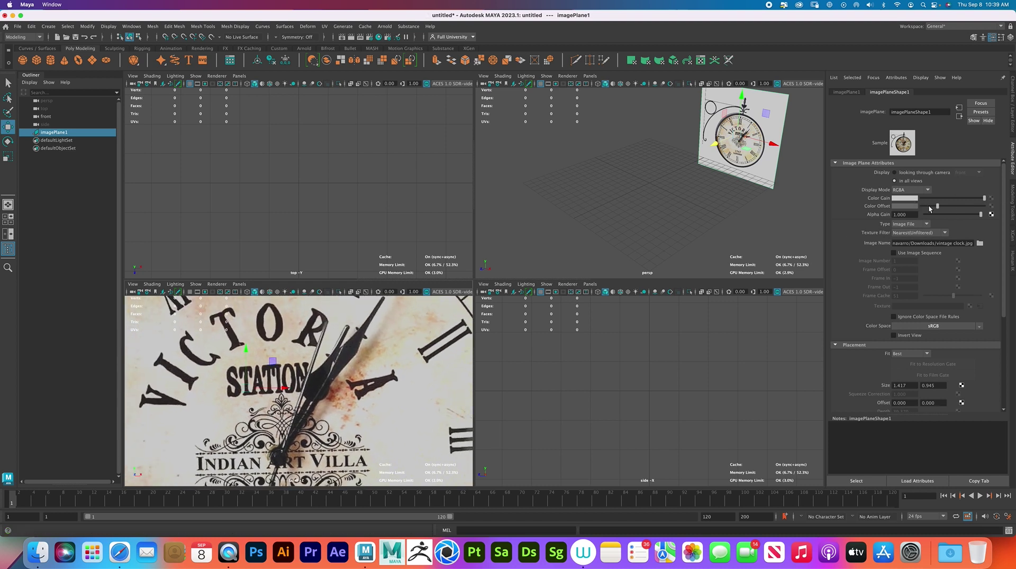
mouse_move(937, 208)
mouse_down()
mouse_move(921, 208)
mouse_move(939, 209)
mouse_up()
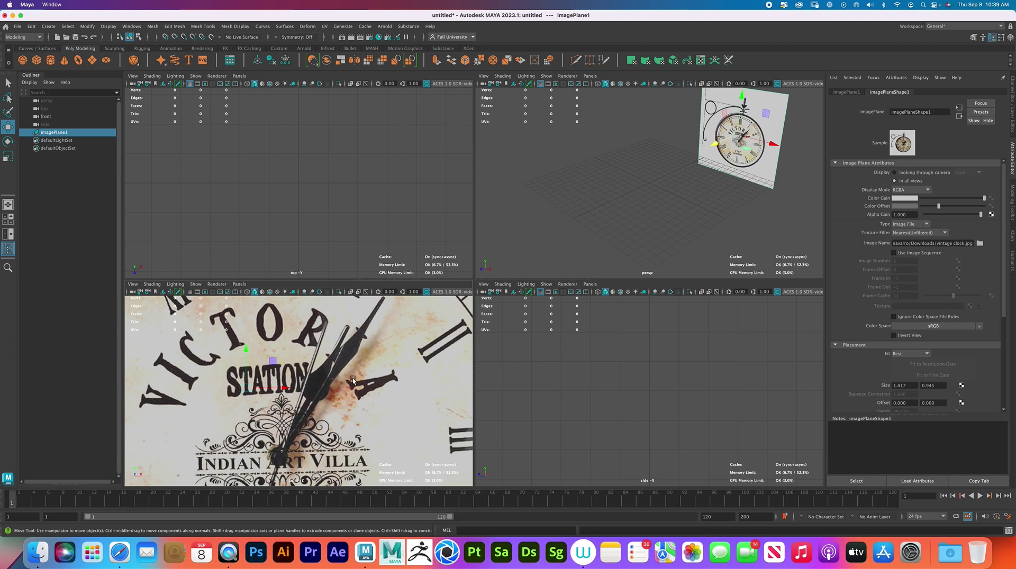
scroll(357, 373, down, 10)
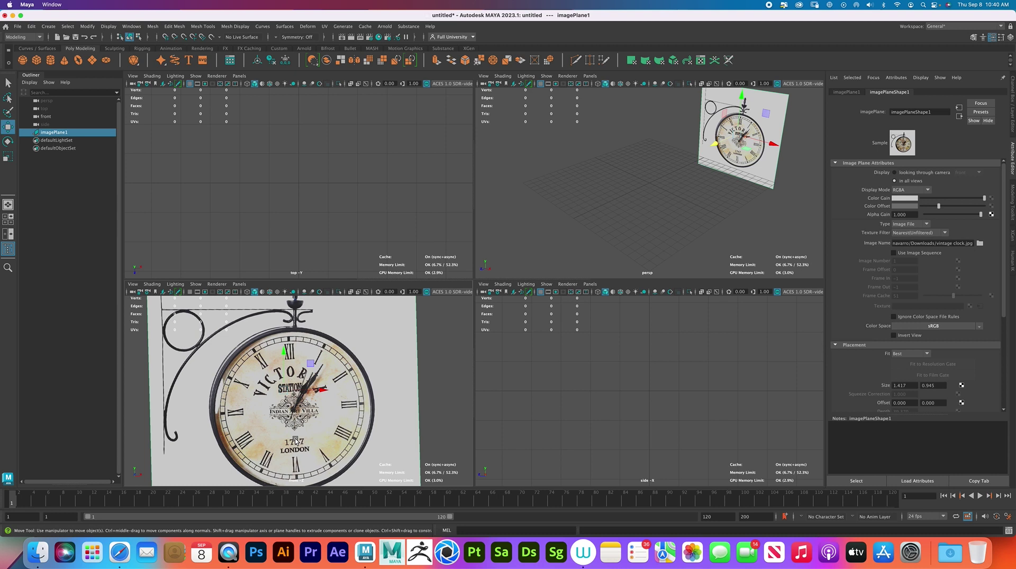
Put the image plane on a new display layer and set that layer to Reference (R) so it cannot be selected
click(768, 191)
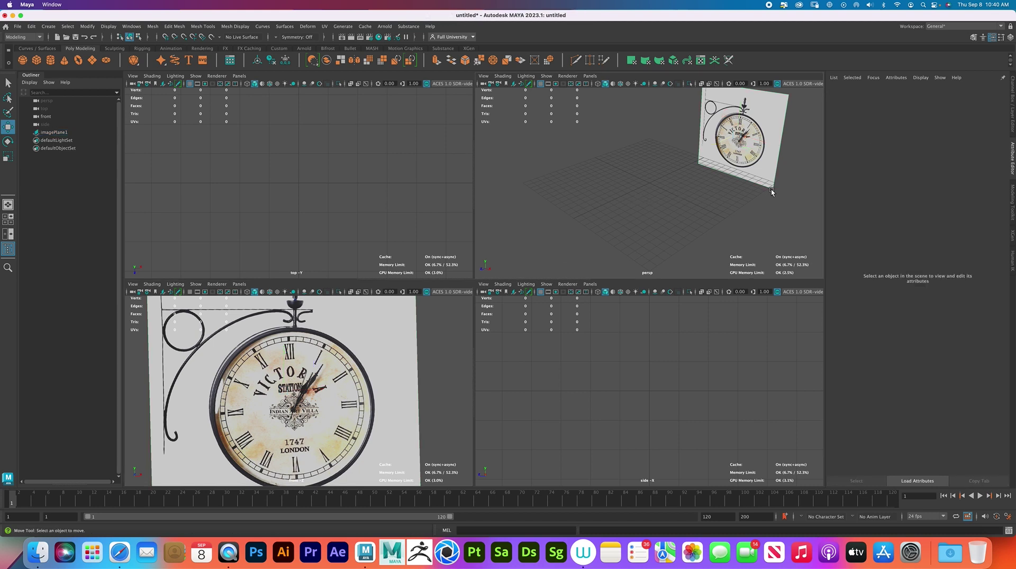
click(738, 152)
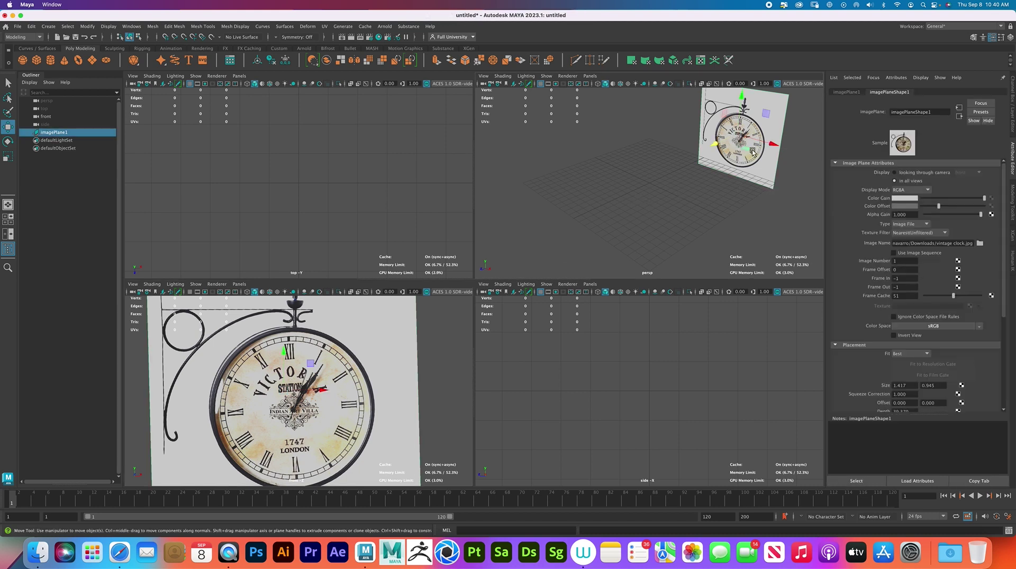
click(1012, 104)
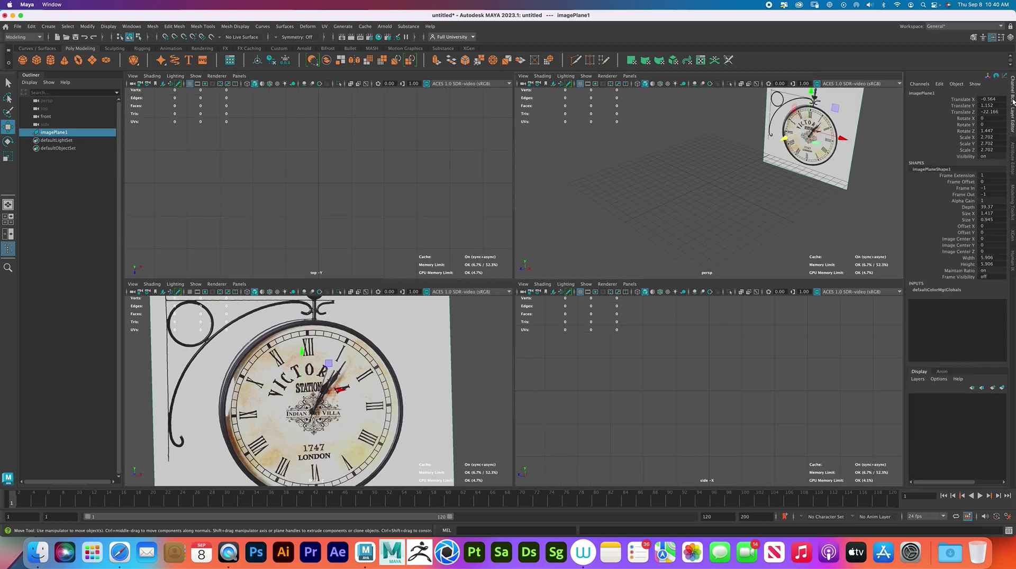
click(918, 379)
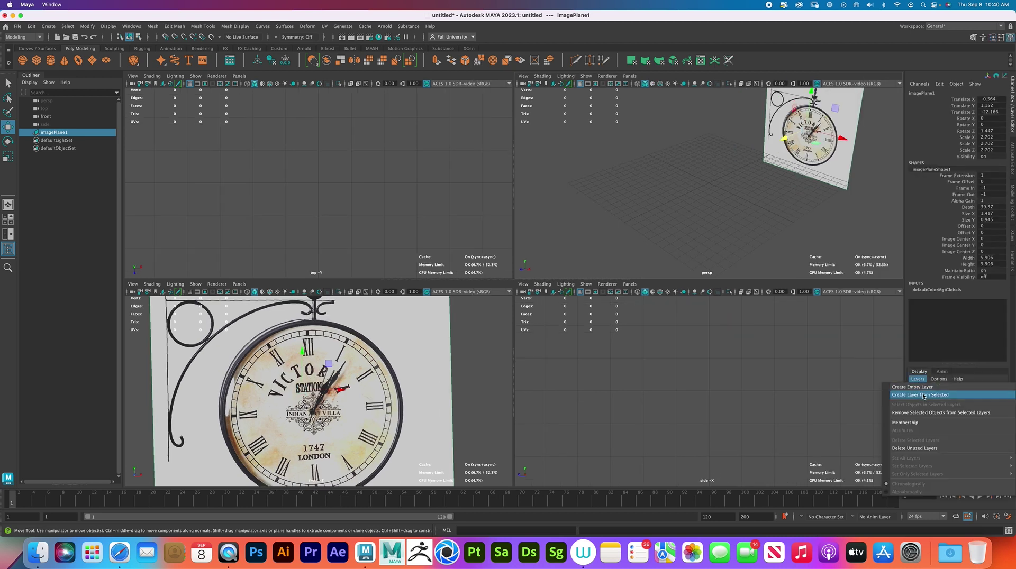
click(924, 394)
click(933, 398)
click(819, 230)
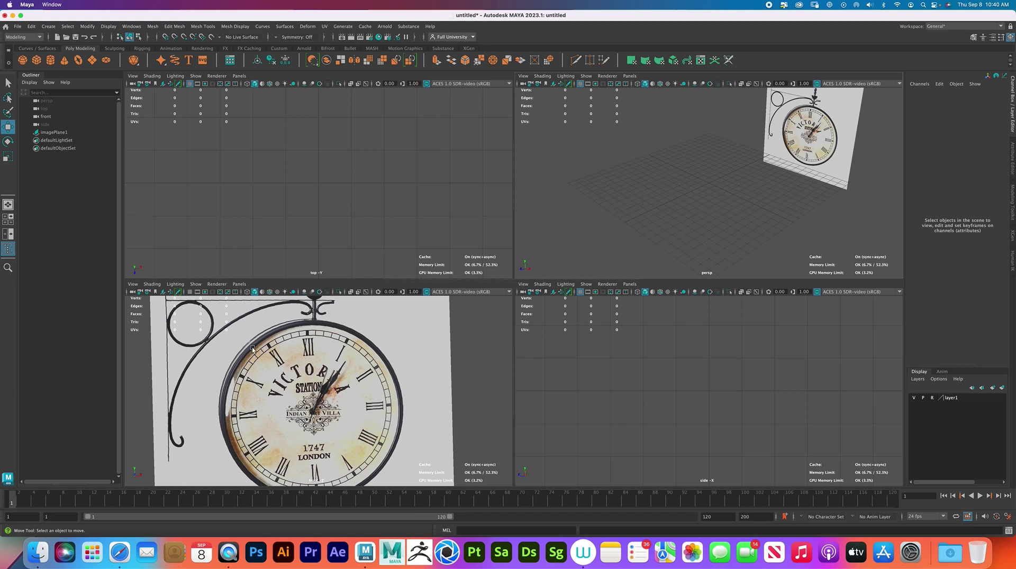
Create a polygon cube and move it to about X -7.23, Y 1.16 over the bracket's vertical rod in the front view
scroll(259, 348, up, 6)
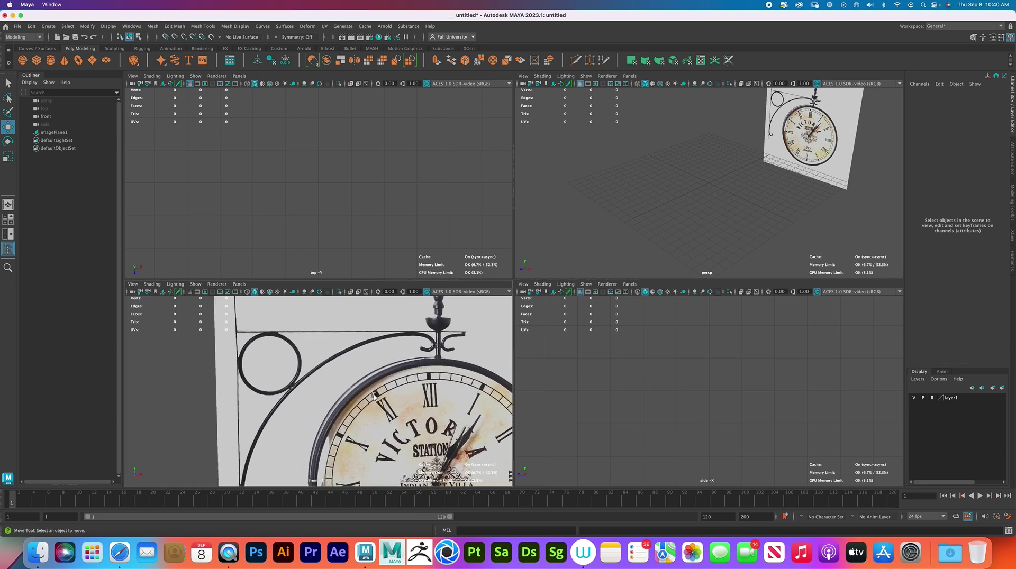
scroll(382, 398, down, 5)
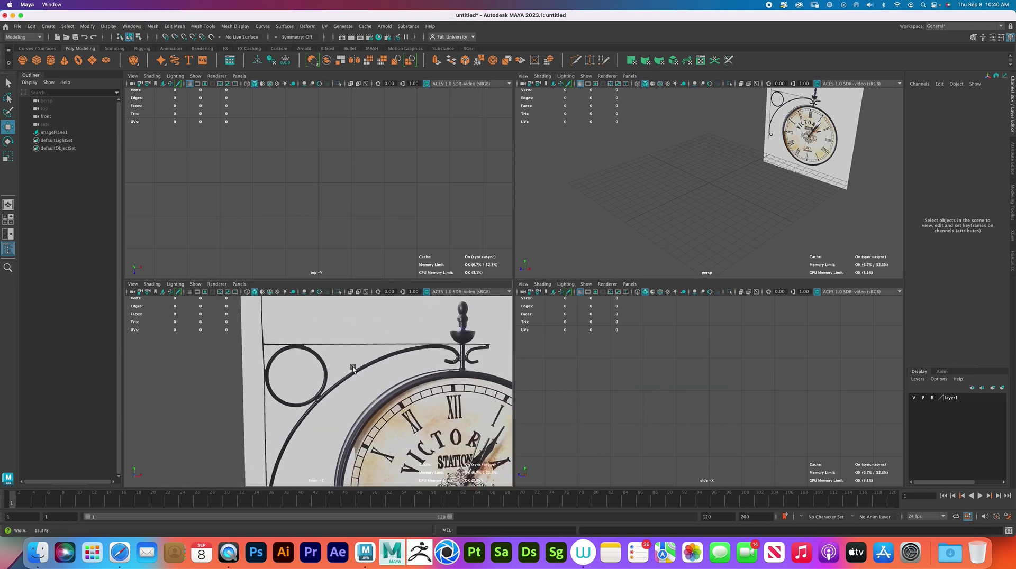
scroll(246, 347, down, 2)
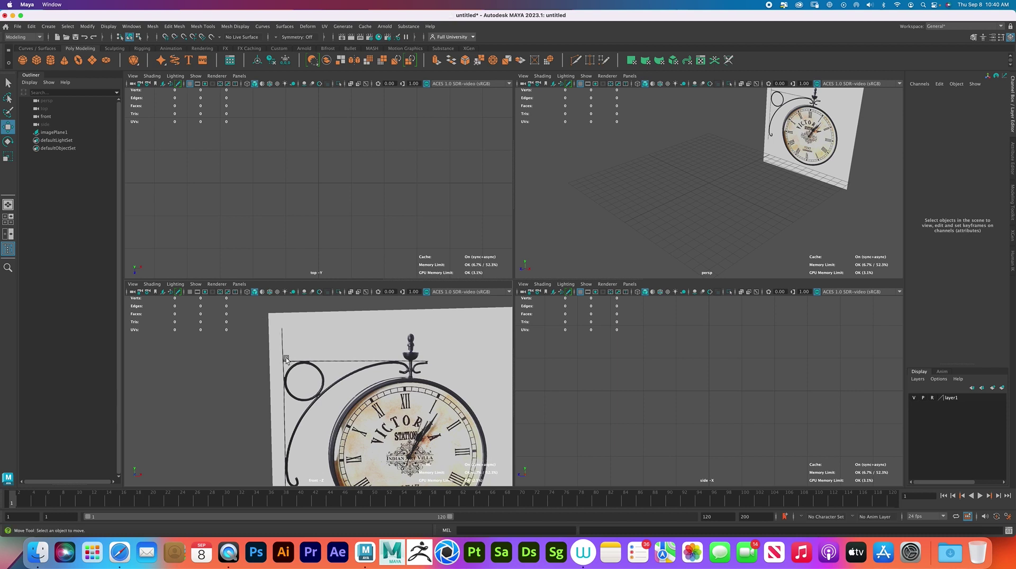
scroll(284, 364, up, 3)
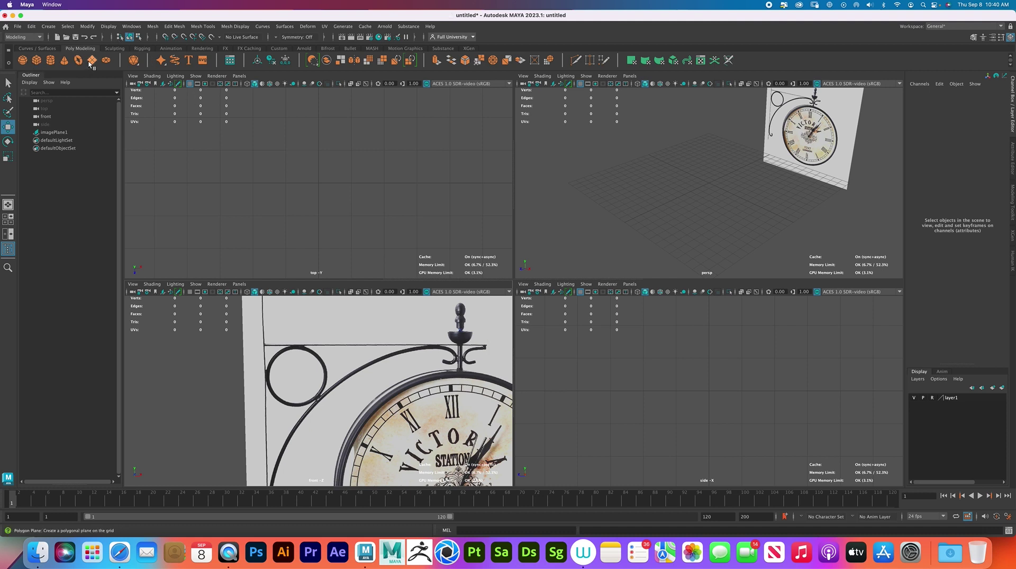
click(37, 62)
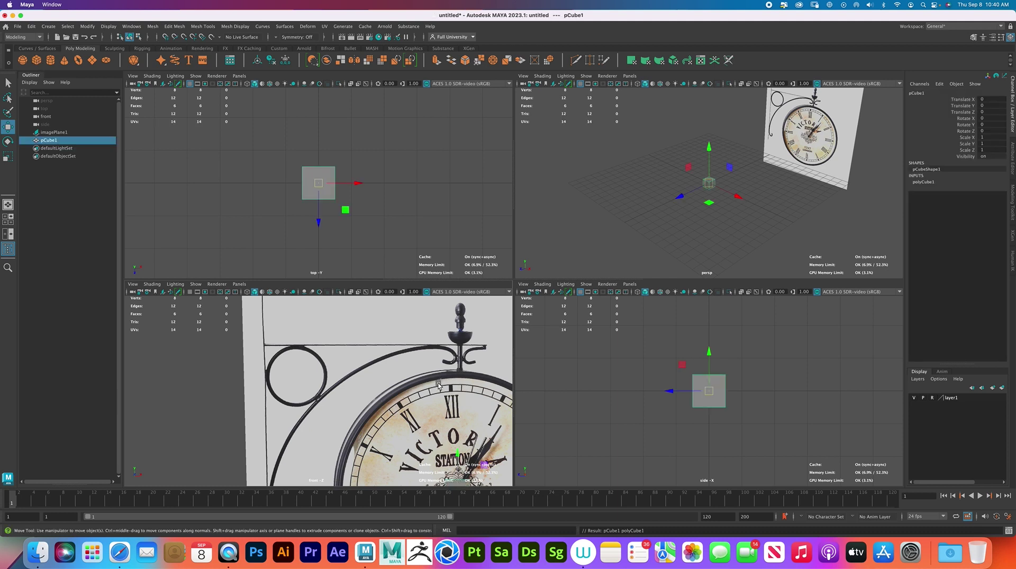
key(space)
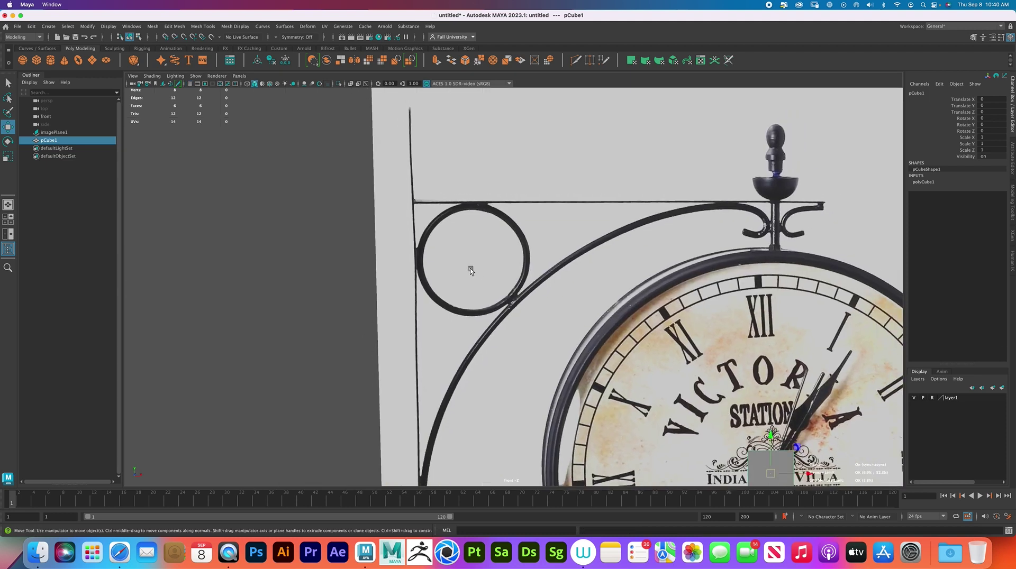
scroll(557, 197, down, 4)
key(space)
alt+drag(704, 203, 708, 212)
scroll(400, 380, up, 1)
alt+middle_drag(401, 379, 367, 341)
drag(411, 441, 251, 418)
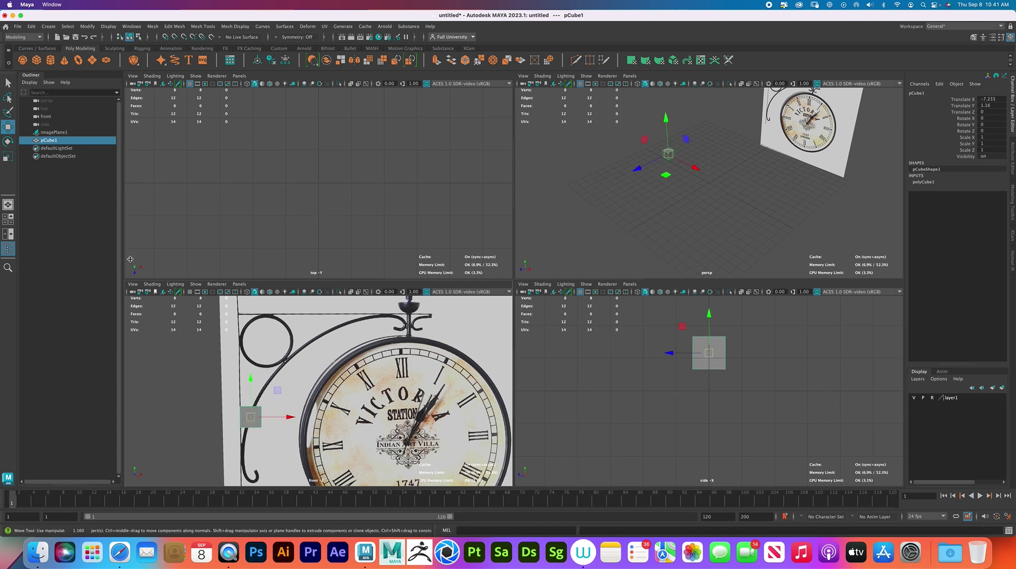
Turn on X-Ray and Wireframe on Shaded display in the front view
click(153, 286)
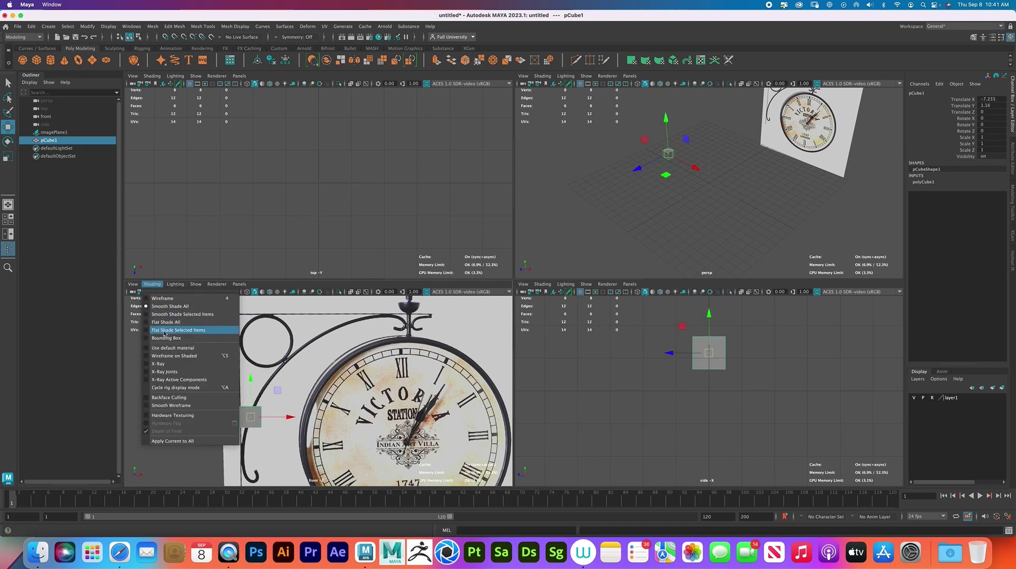
click(164, 364)
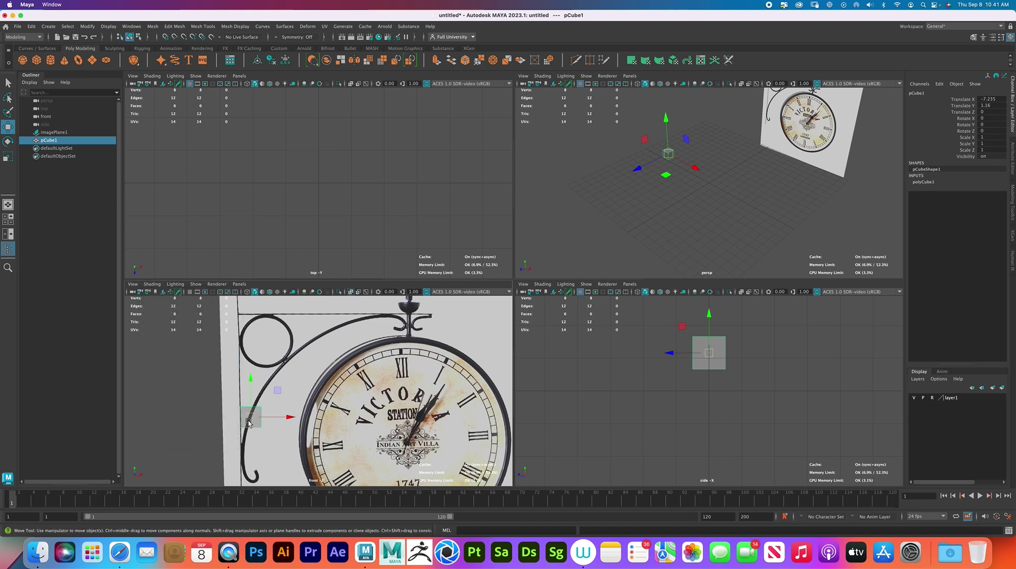
click(153, 284)
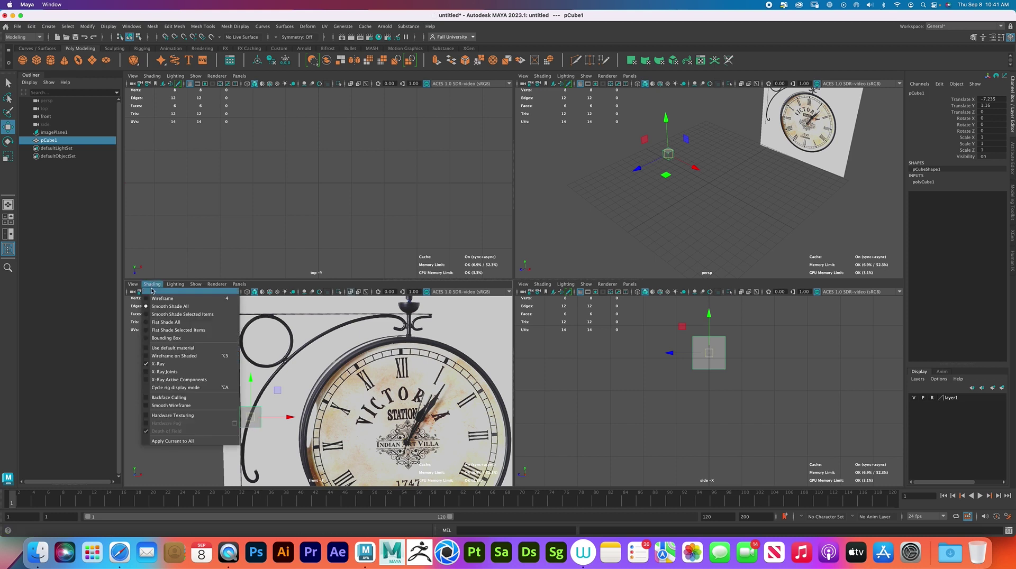
click(182, 356)
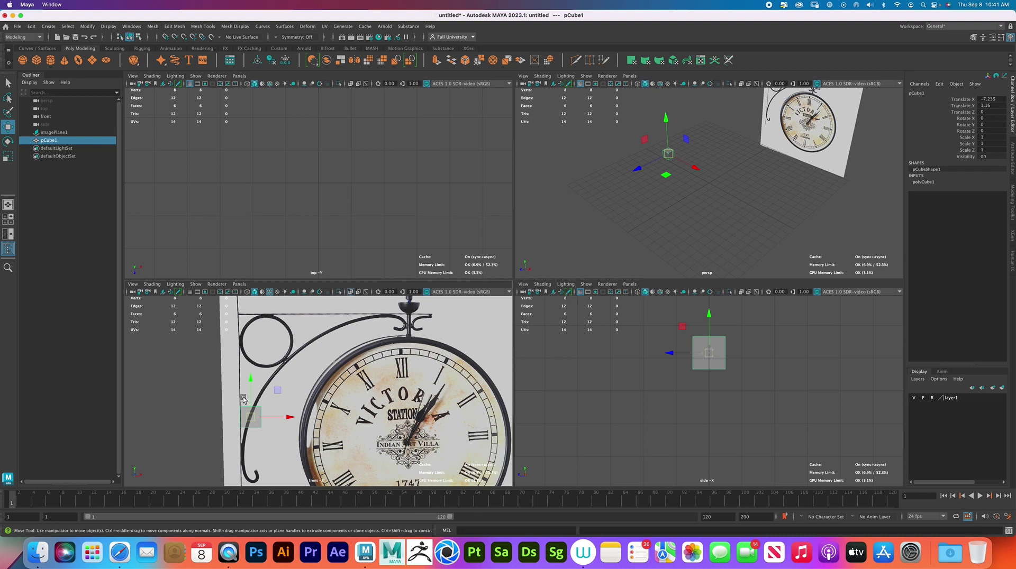
Move the cube's top and bottom vertices so it spans the full height of the bracket's vertical rod
scroll(313, 427, up, 3)
key(space)
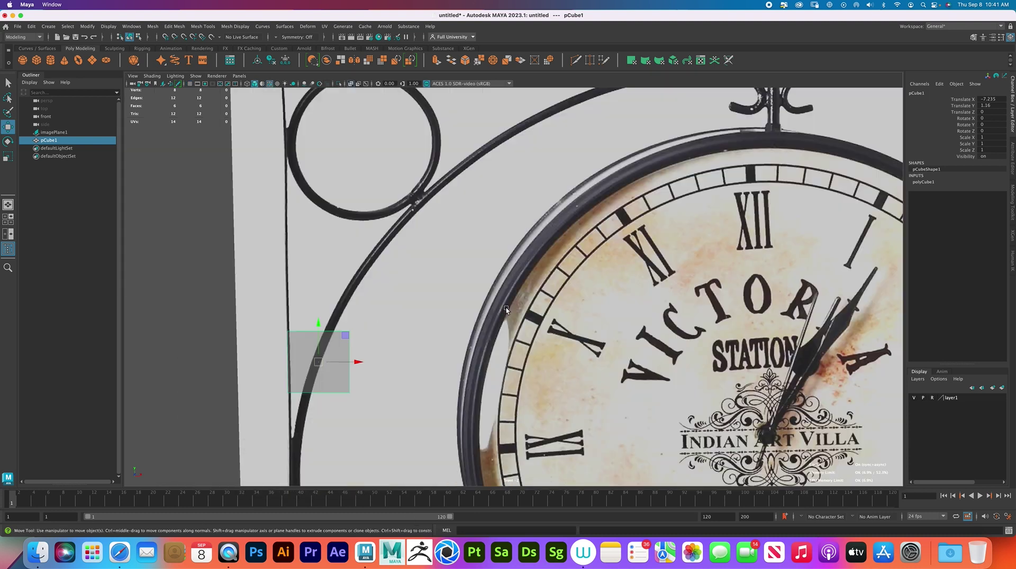
alt+right_drag(503, 311, 392, 276)
alt+middle_drag(419, 306, 489, 284)
alt+right_drag(489, 284, 387, 248)
scroll(387, 250, down, 2)
right_drag(453, 300, 409, 300)
drag(400, 284, 510, 325)
alt+middle_drag(501, 306, 504, 397)
drag(457, 353, 479, 127)
alt+middle_drag(472, 317, 463, 214)
drag(512, 364, 387, 301)
drag(448, 288, 451, 403)
alt+right_drag(478, 382, 465, 380)
alt+middle_drag(469, 364, 458, 399)
alt+right_drag(474, 370, 458, 361)
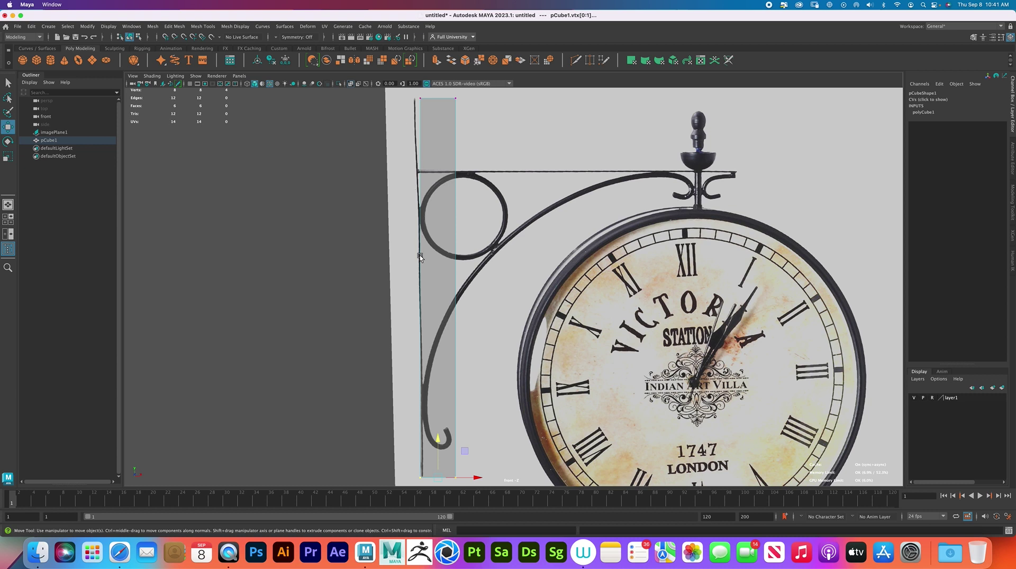
alt+right_drag(472, 355, 426, 350)
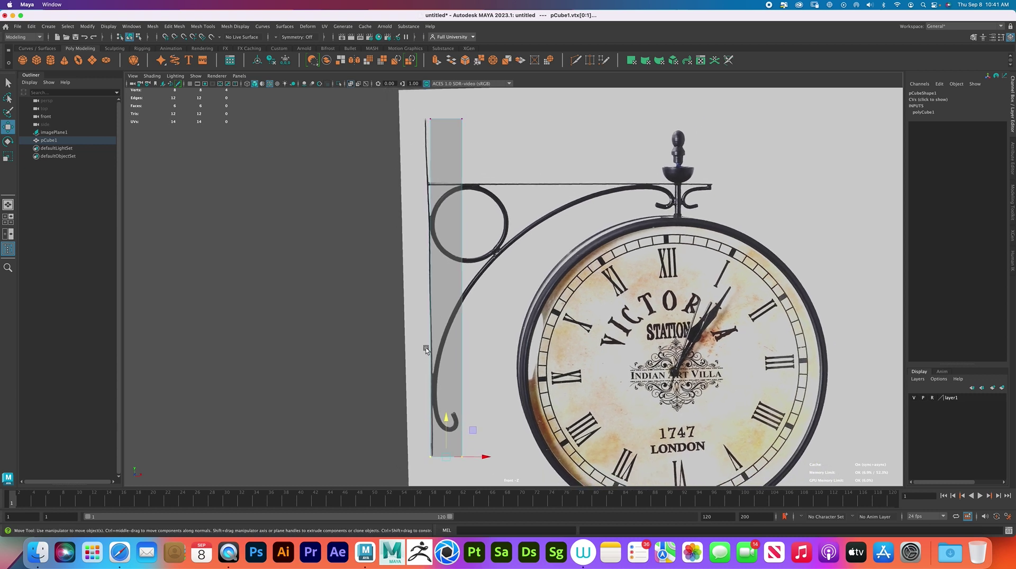
Move the cube's right-side vertices inward to about X -7.67 so the bar is as thin as the vertical rod, and return to object mode
drag(509, 471, 449, 108)
drag(503, 291, 473, 290)
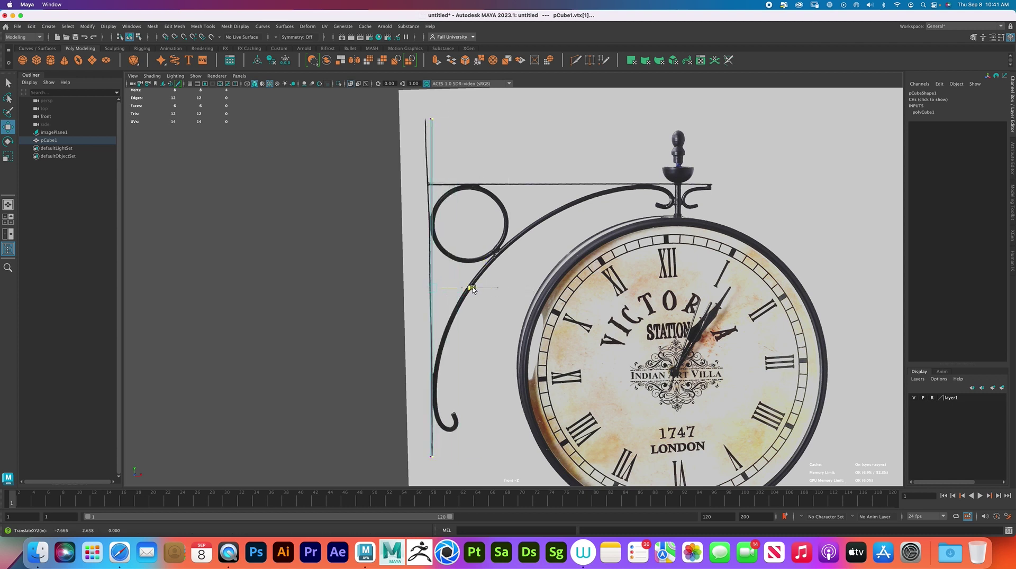
scroll(502, 238, up, 3)
scroll(503, 238, up, 1)
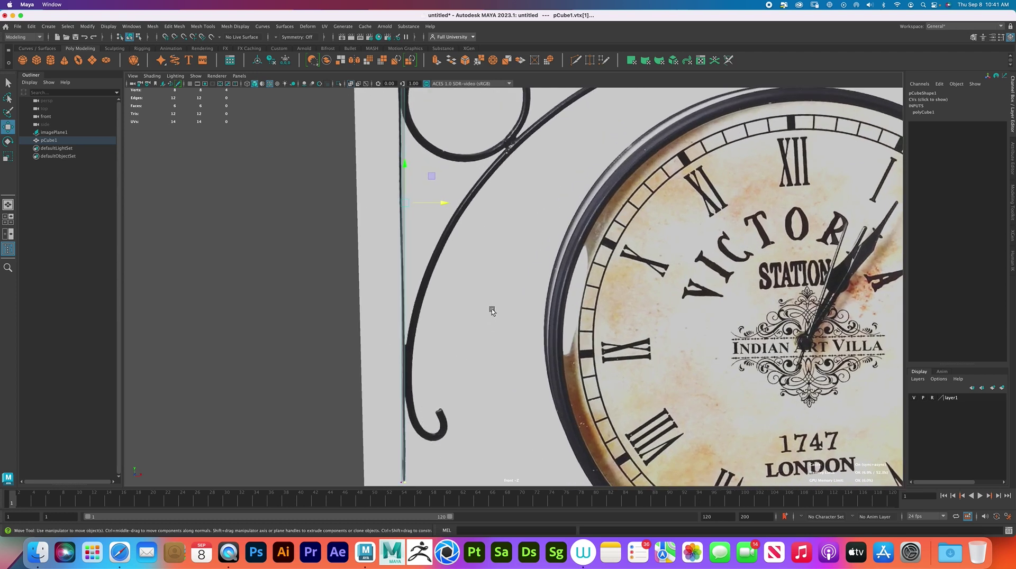
drag(444, 202, 443, 202)
alt+middle_drag(454, 193, 503, 392)
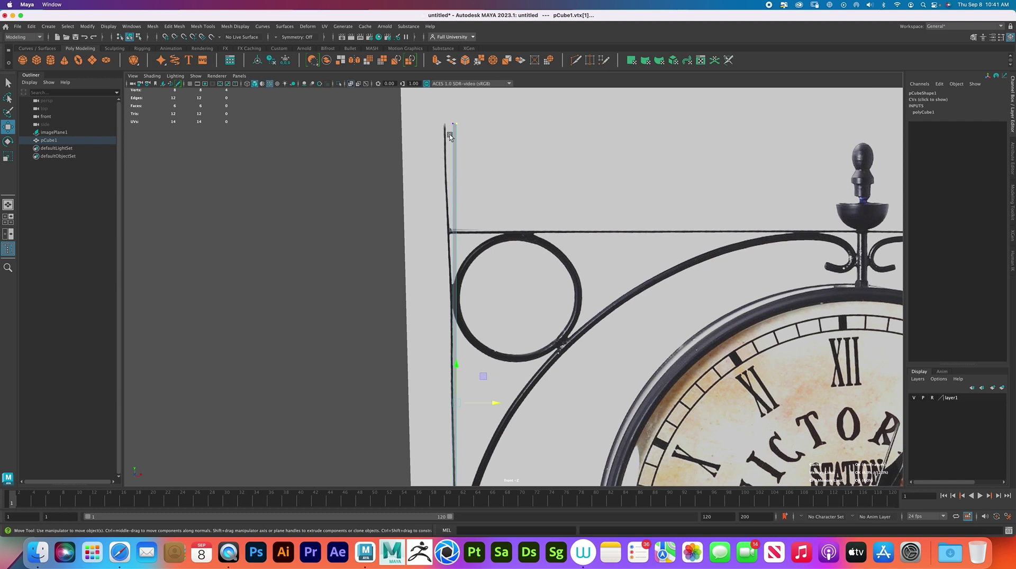
right_drag(457, 138, 496, 123)
Insert two edge loops around the vertical bar, at the lower and upper edges of the bracket's horizontal rod
alt+right_drag(469, 166, 531, 223)
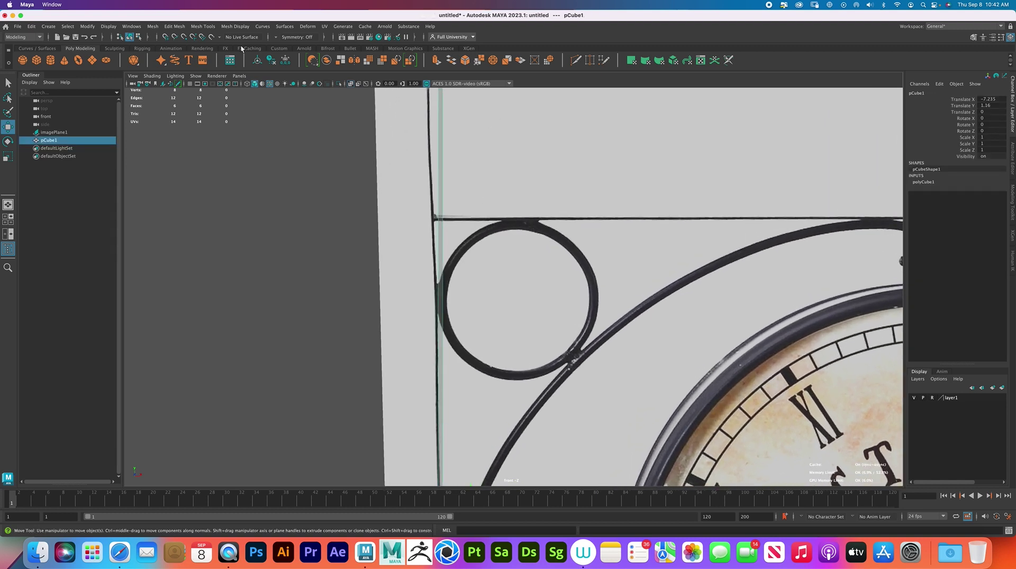
click(203, 26)
click(223, 89)
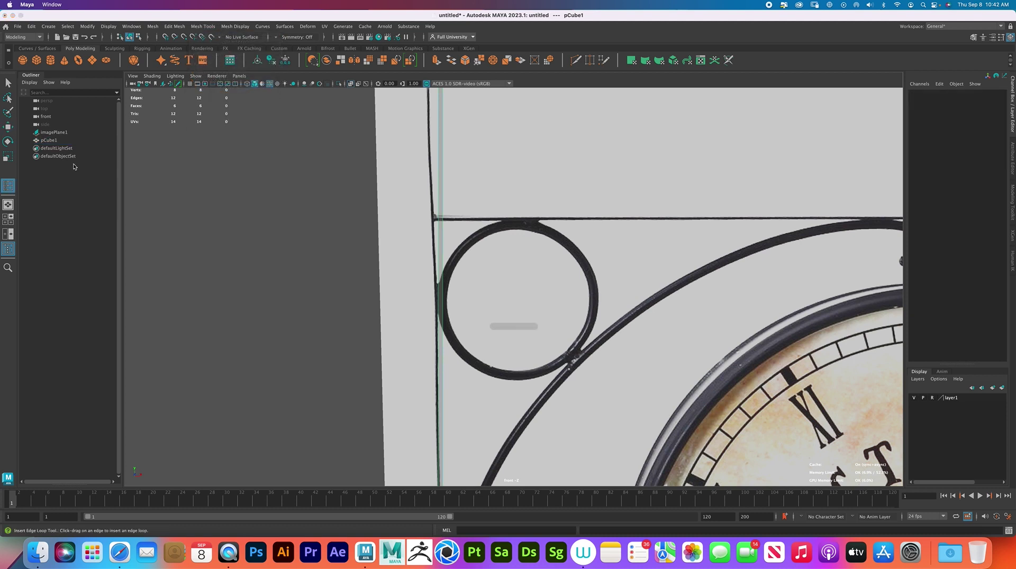
double_click(8, 187)
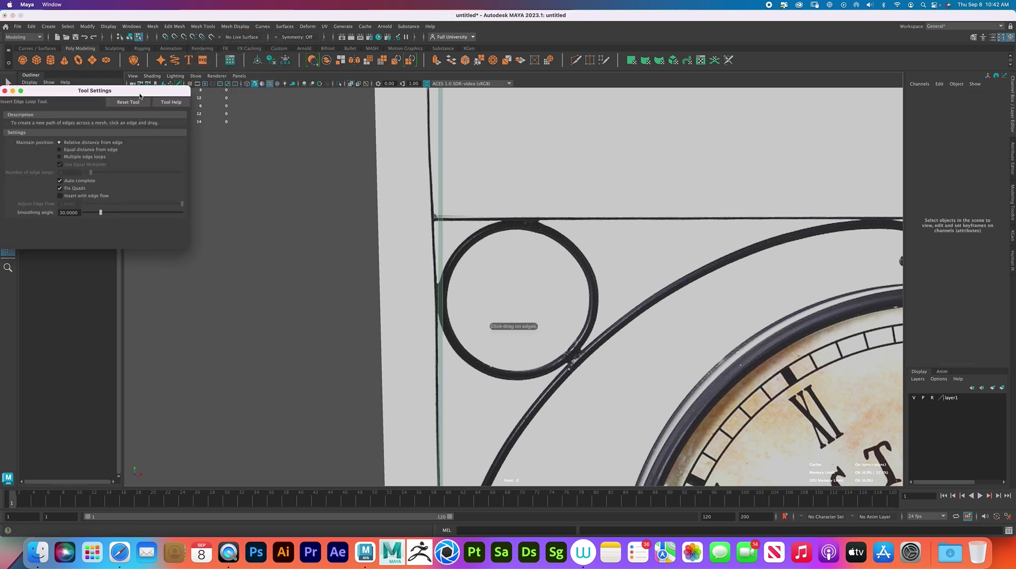
click(5, 90)
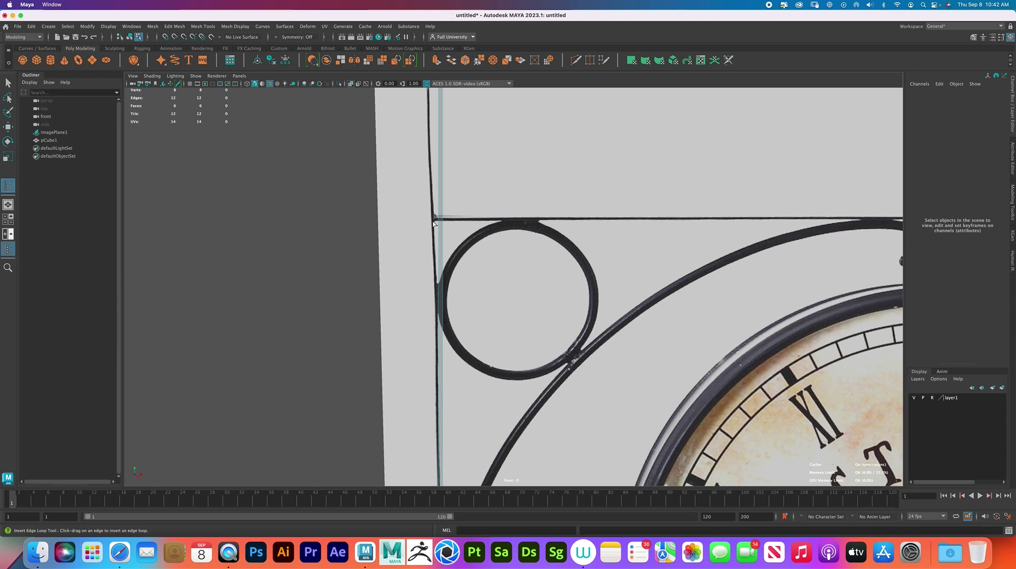
alt+right_drag(433, 223, 555, 302)
alt+middle_drag(369, 178, 406, 249)
alt+right_drag(406, 249, 487, 287)
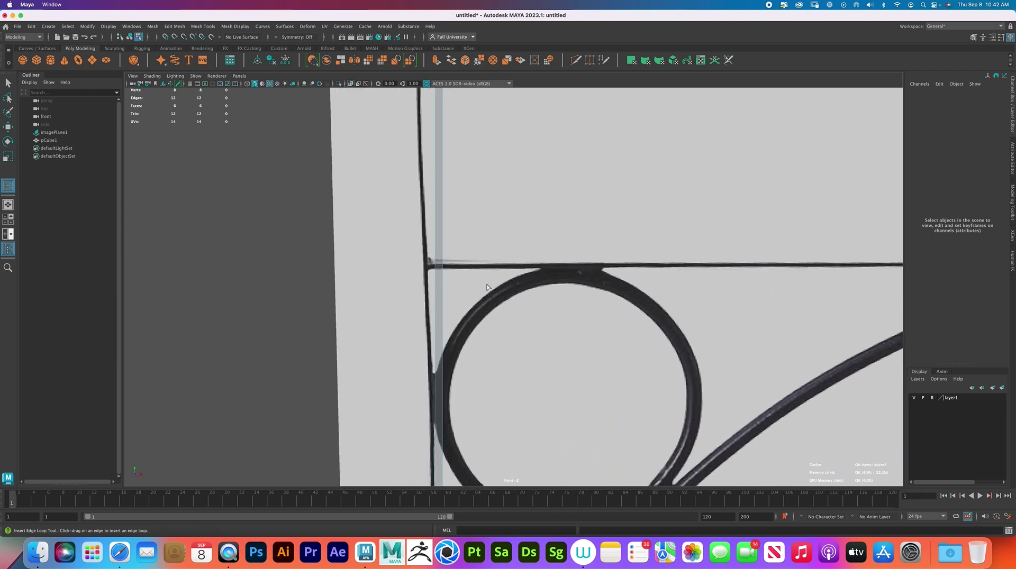
click(442, 271)
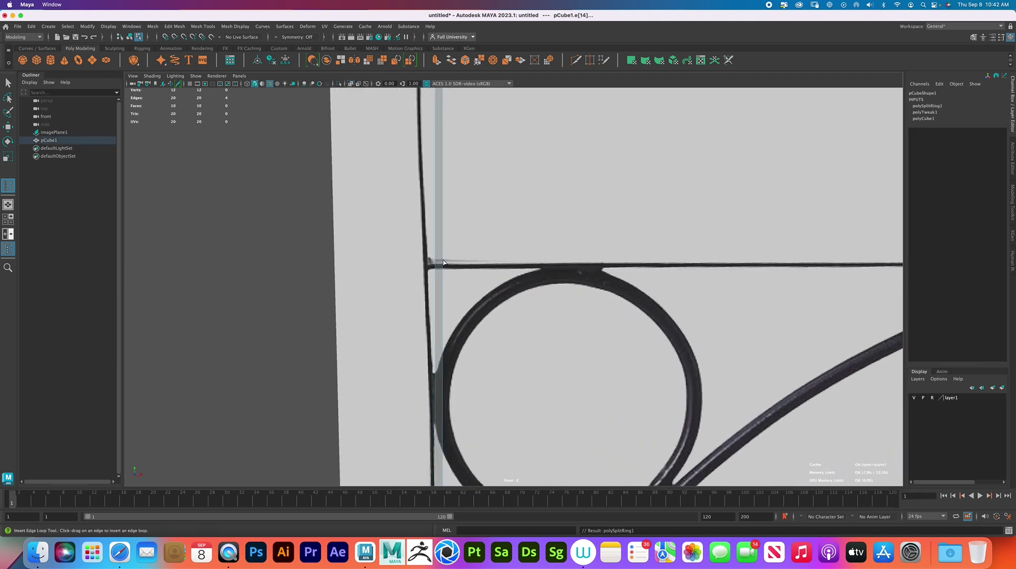
click(443, 261)
key(q)
Switch the bar to face component mode with the strip between the two edge loops framed in the perspective view
key(space)
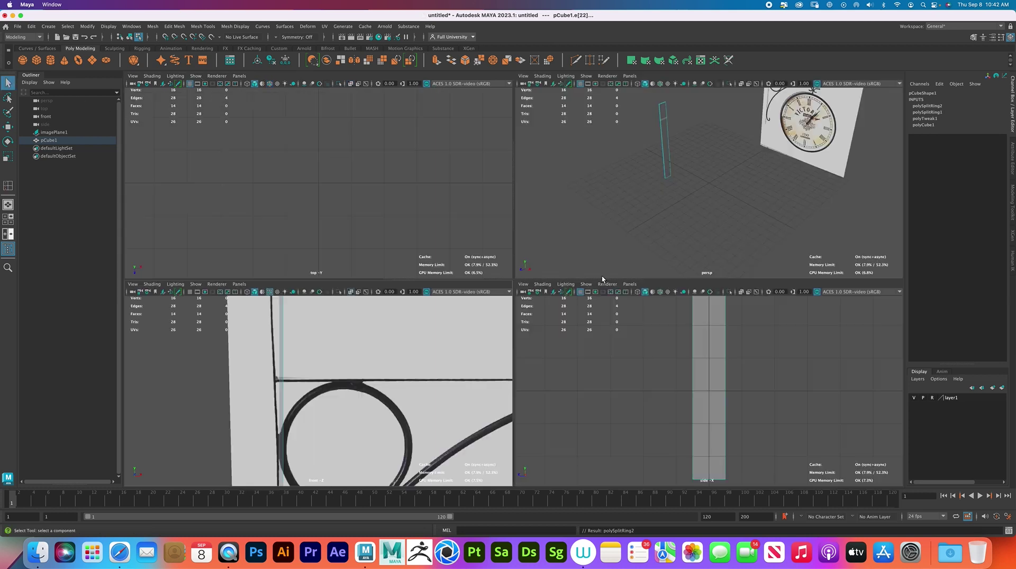
alt+middle_drag(356, 392, 241, 381)
alt+right_drag(304, 379, 283, 360)
alt+middle_drag(287, 367, 223, 371)
alt+right_drag(674, 150, 732, 193)
alt+middle_drag(685, 143, 704, 185)
alt+drag(703, 185, 710, 215)
right_drag(698, 197, 703, 218)
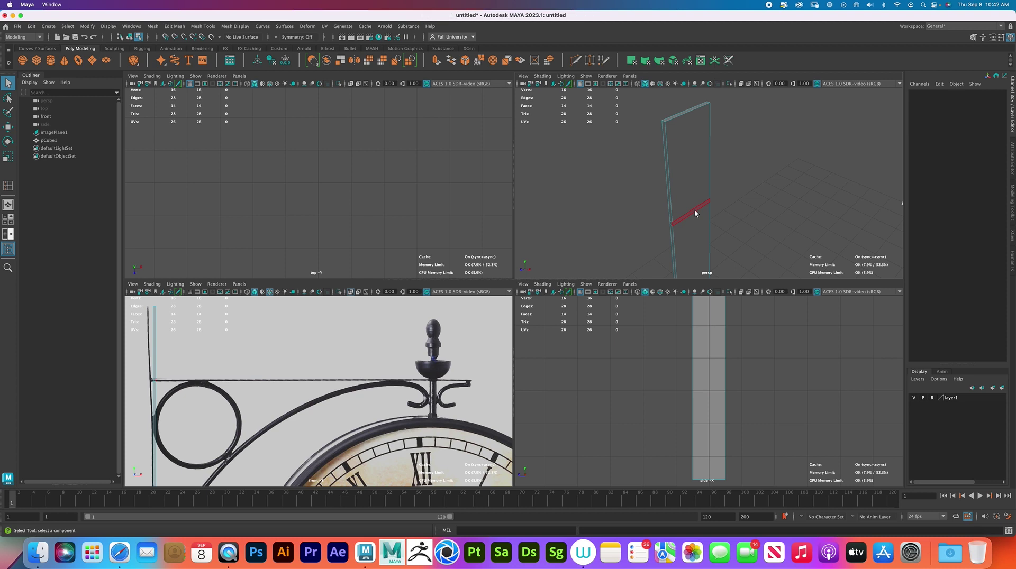
click(695, 212)
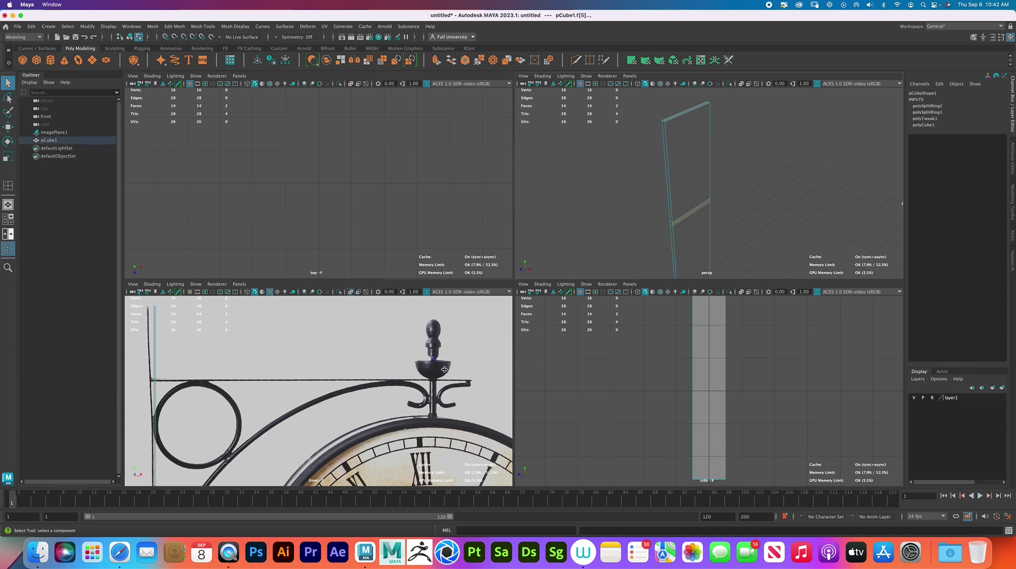
scroll(313, 394, down, 2)
key(w)
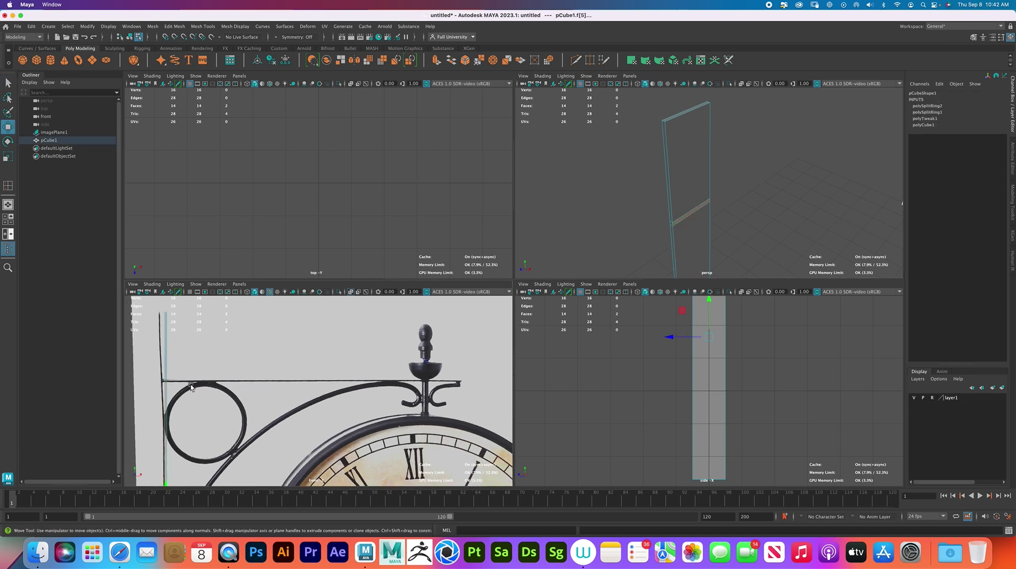
scroll(334, 411, down, 1)
alt+middle_drag(277, 441, 295, 374)
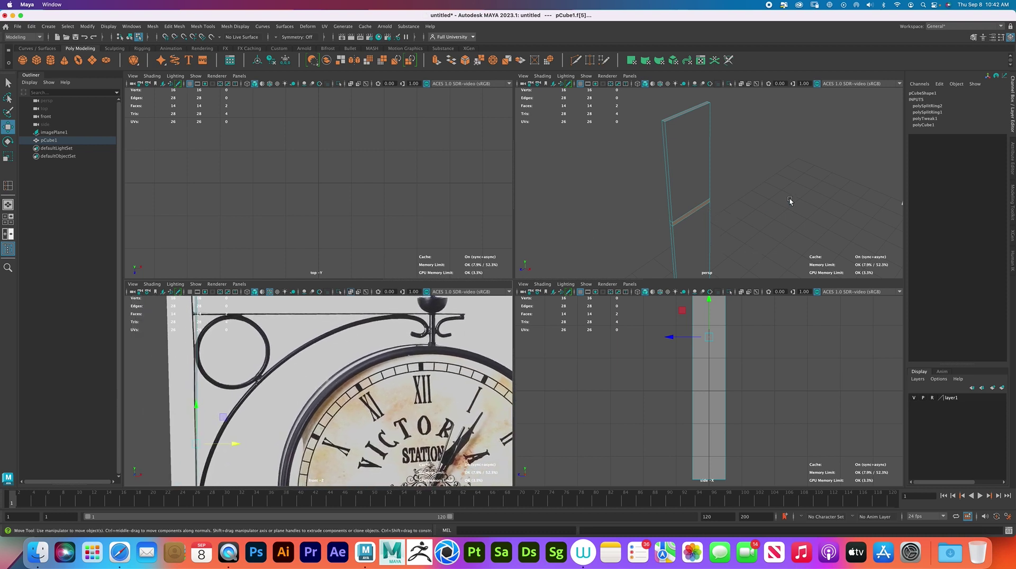
click(769, 207)
Extrude the narrow clock-side face between the edge loops along X to about 1.2, at the end of the bracket's horizontal rod
alt+right_drag(755, 192, 639, 153)
scroll(699, 212, up, 10)
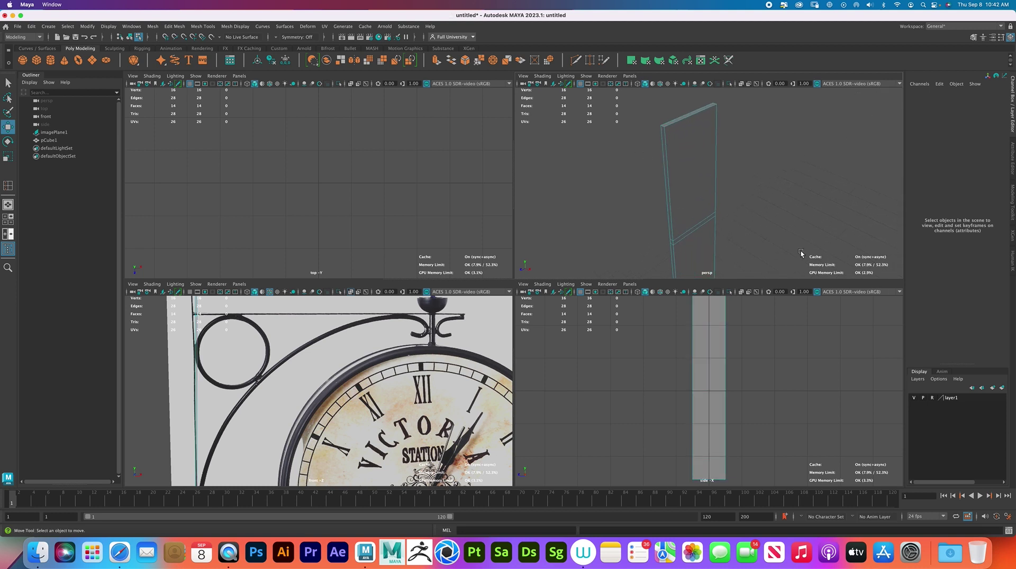
click(701, 226)
alt+middle_drag(231, 319, 233, 390)
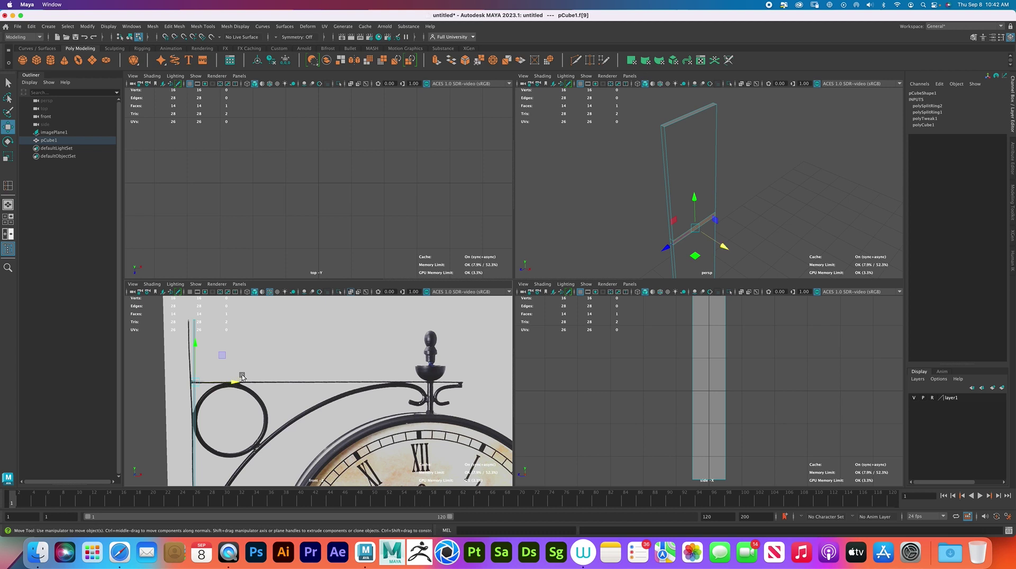
shift+drag(233, 382, 494, 390)
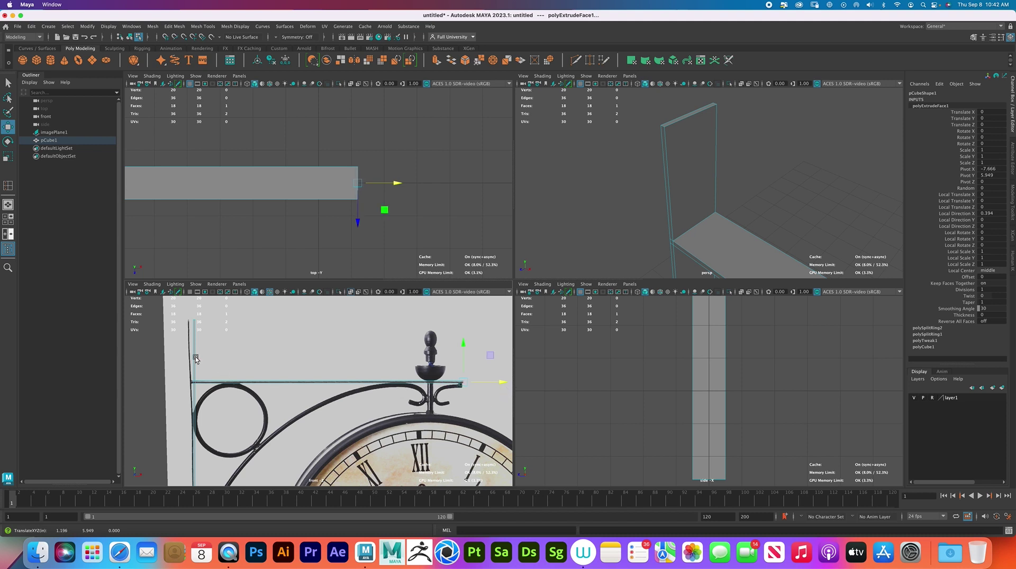
Return the bracket to object mode, scale it along Z to less than half its depth, and deselect it
scroll(727, 193, down, 2)
alt+drag(727, 193, 706, 226)
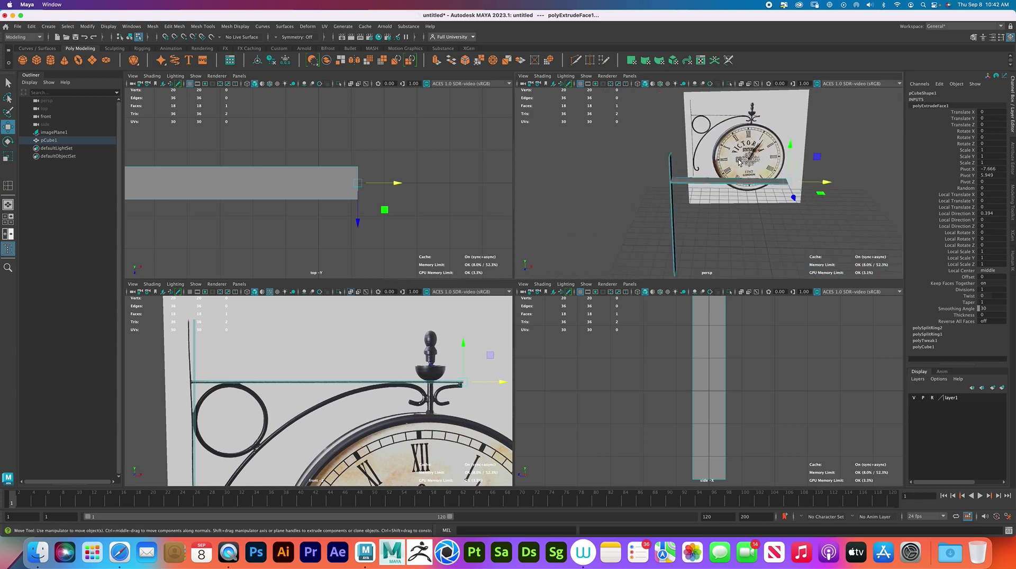
right_drag(739, 161, 753, 163)
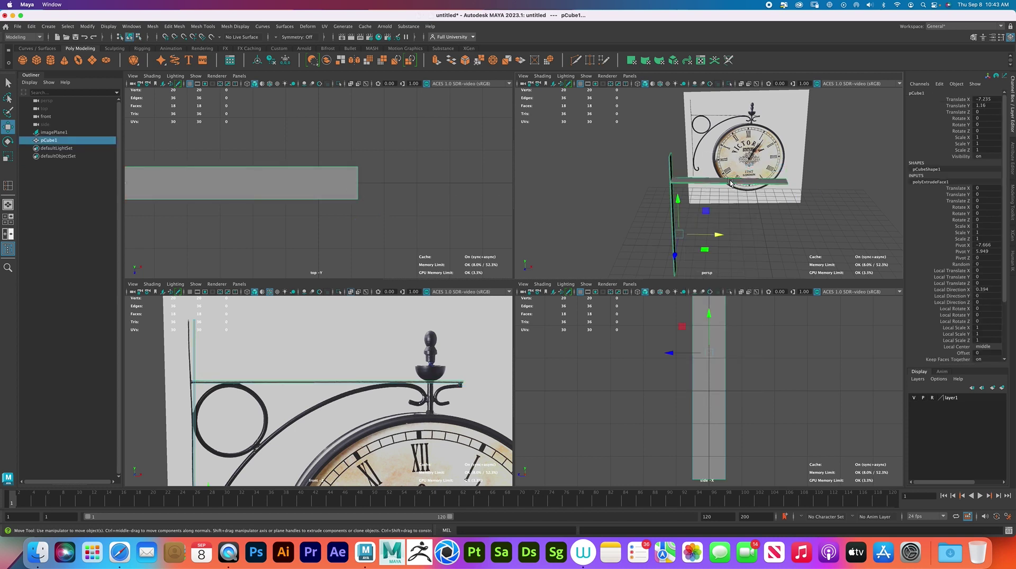
alt+drag(729, 187, 681, 195)
key(r)
click(756, 178)
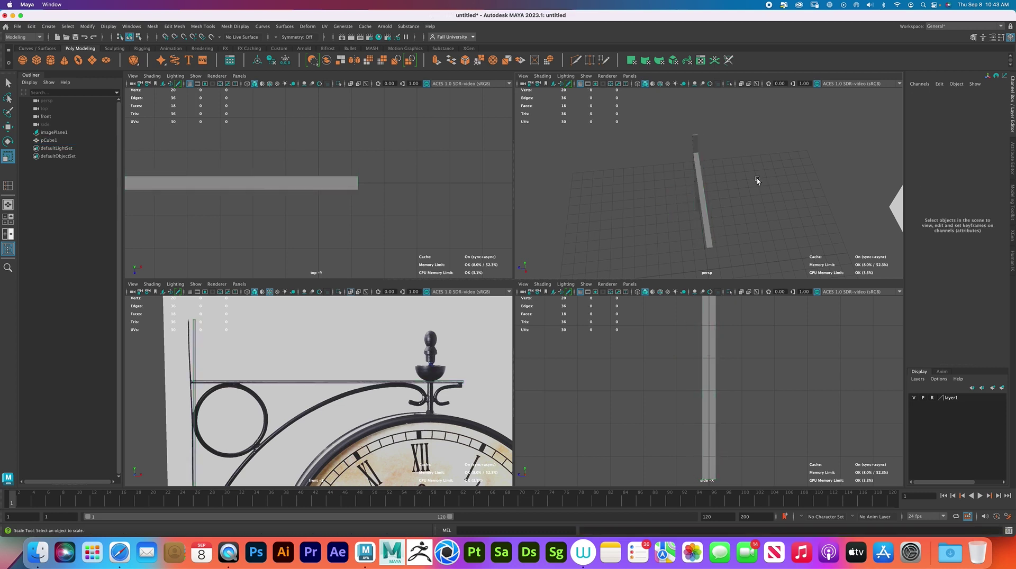
Create a polygon torus and rotate it 90 degrees about X so its opening faces the front view
click(79, 60)
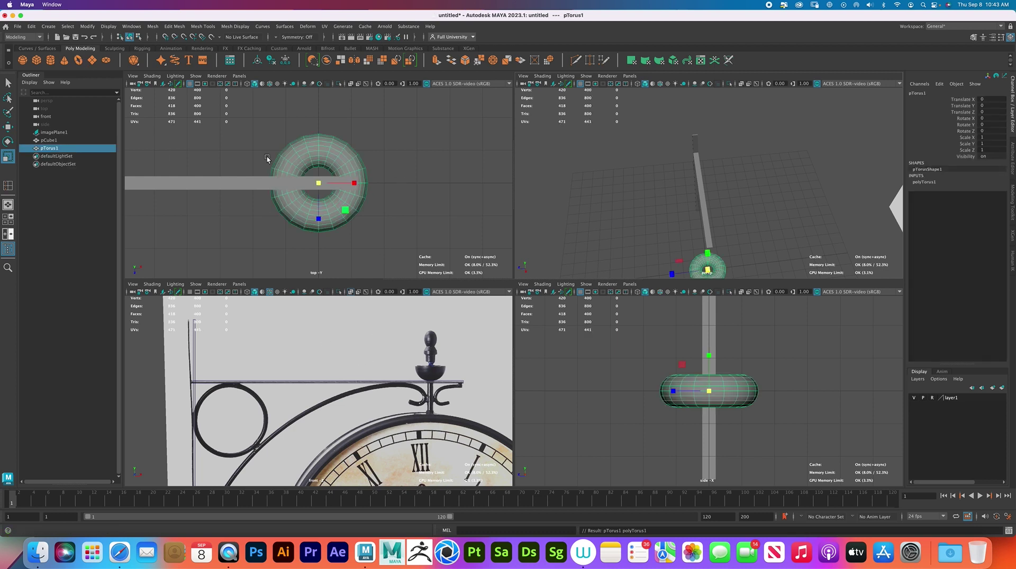
key(e)
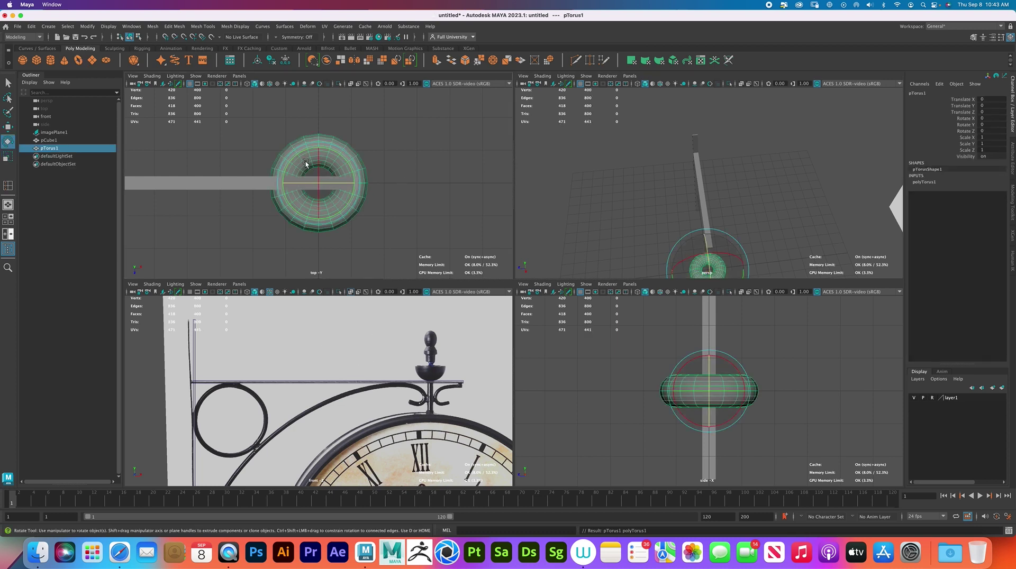
drag(306, 162, 320, 179)
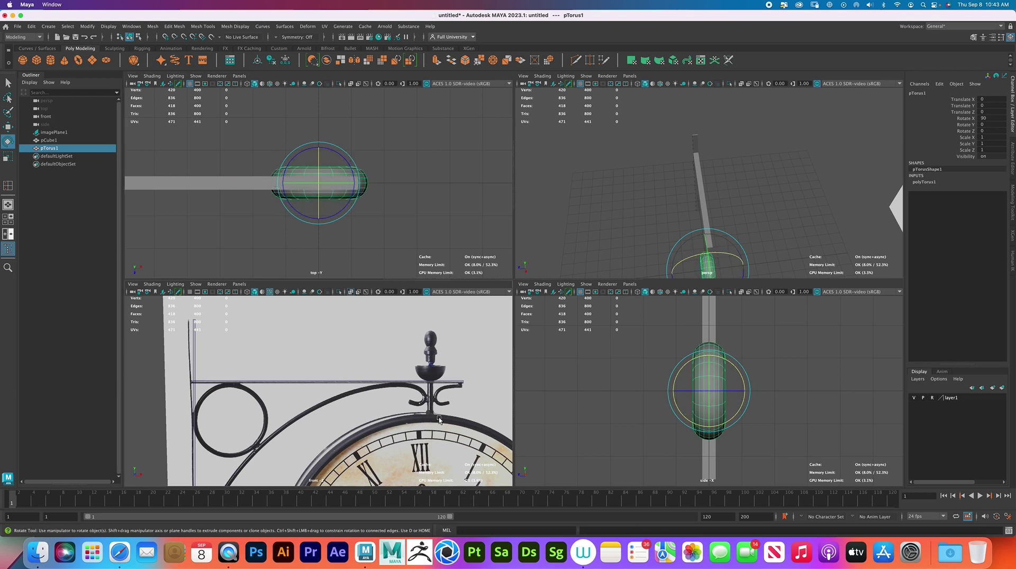
Move the torus over the reference's decorative ring at about X -6.465, Y 4.706 and scale it uniformly to 0.83
key(w)
scroll(408, 426, down, 5)
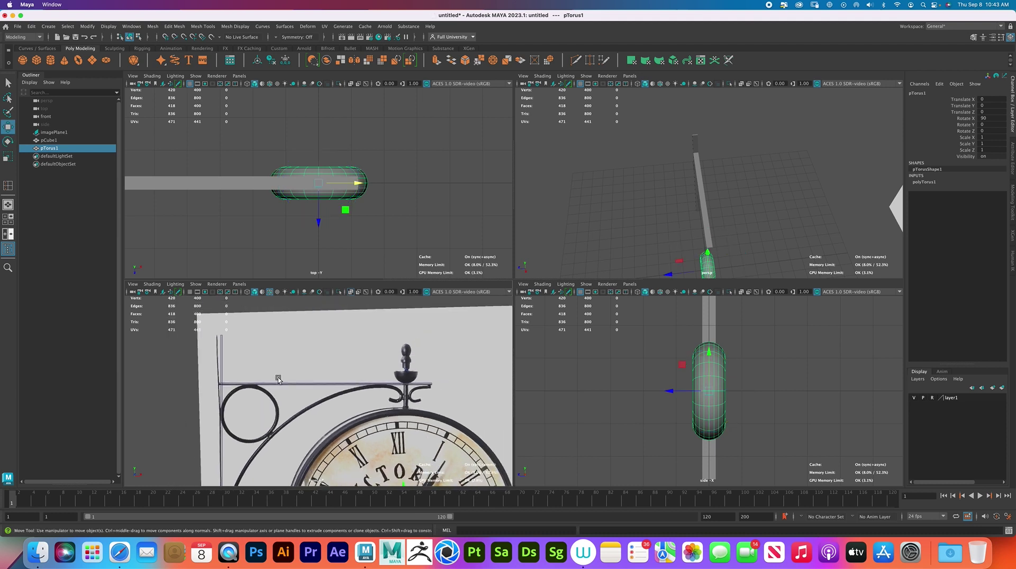
drag(380, 439, 264, 361)
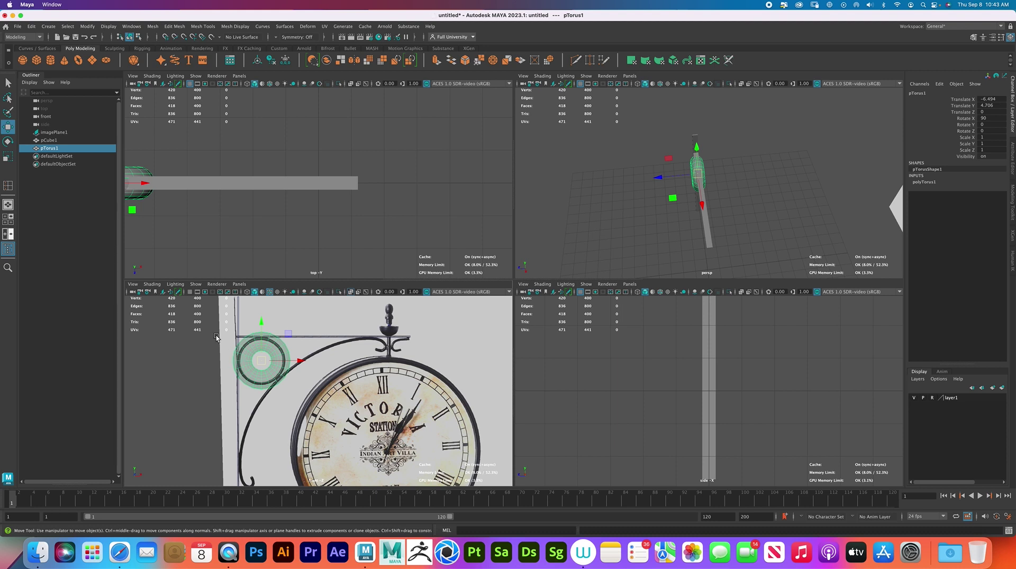
key(r)
drag(261, 362, 255, 364)
scroll(255, 365, up, 4)
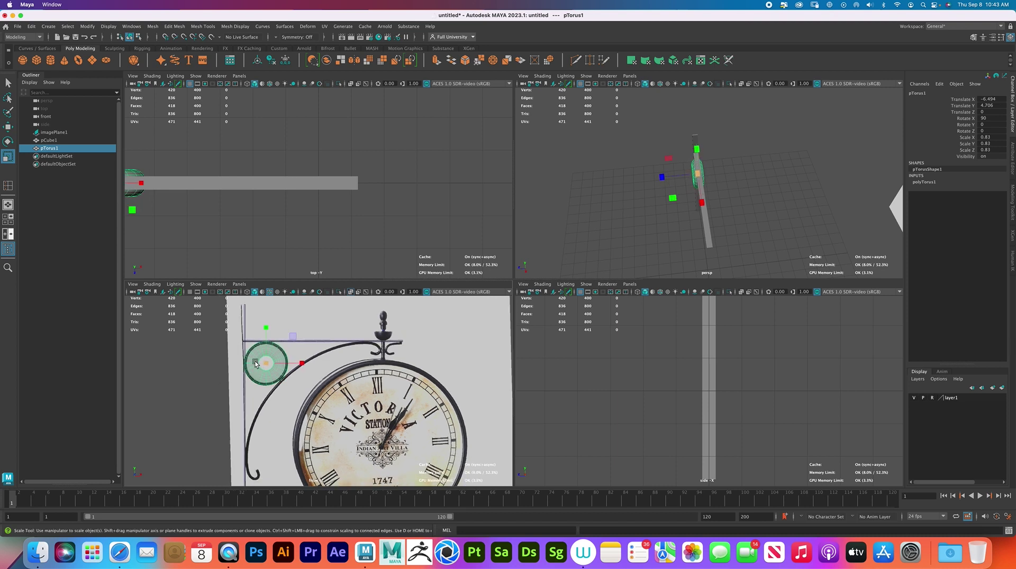
key(w)
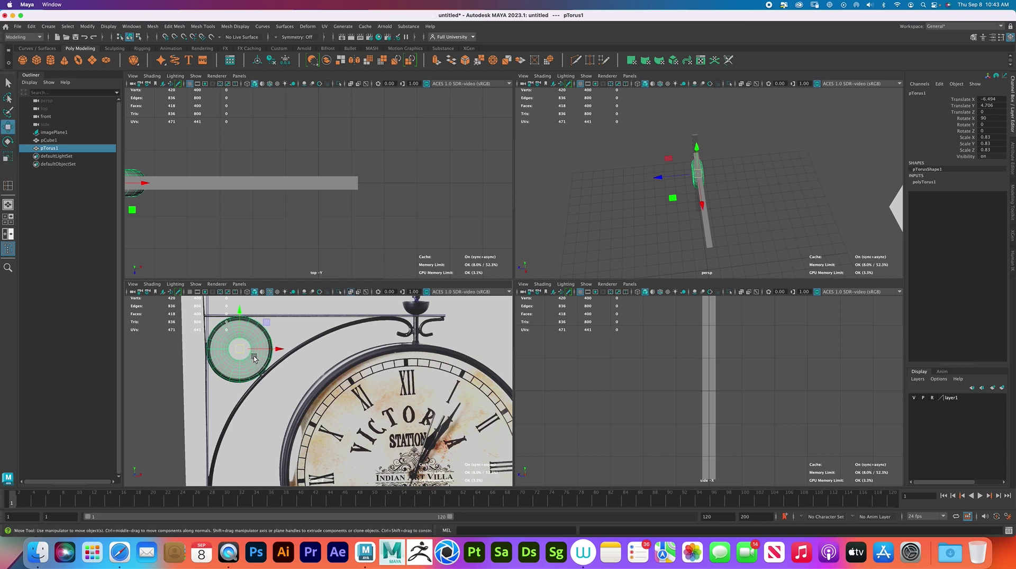
drag(242, 351, 243, 350)
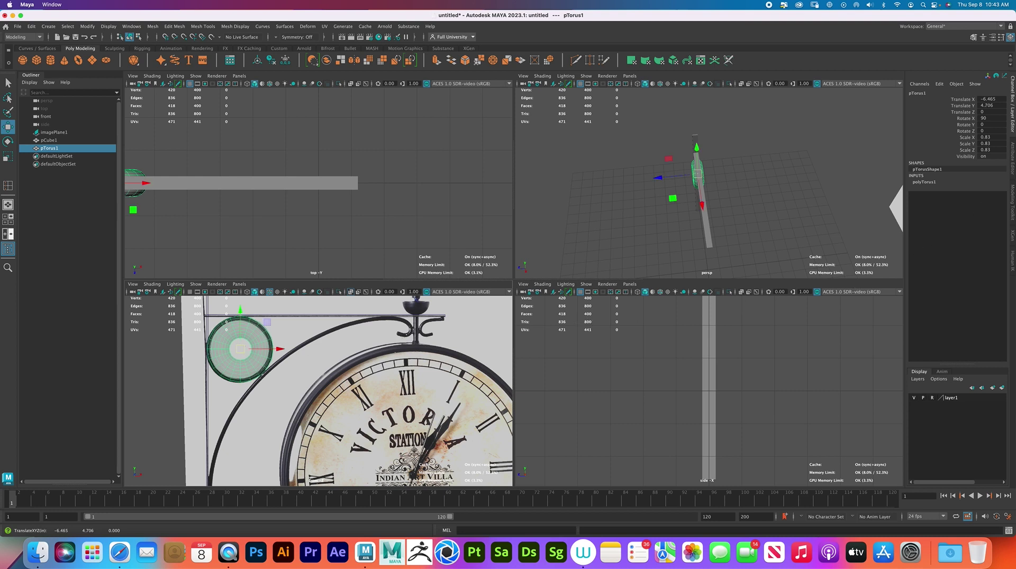
Raise the torus's Radius to about 3.54 and scale the torus down to the outline of the reference ring
click(1012, 202)
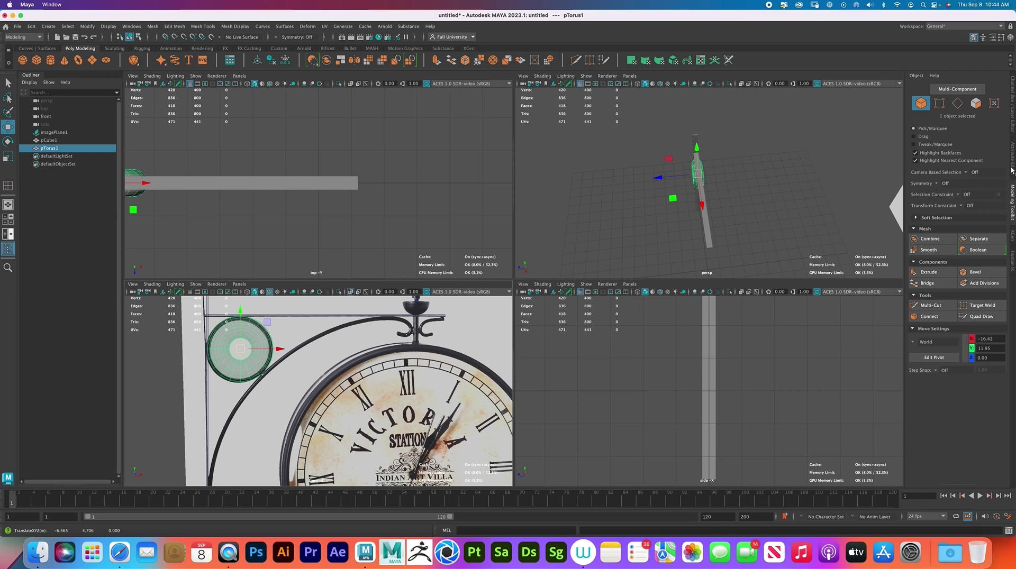
click(1012, 169)
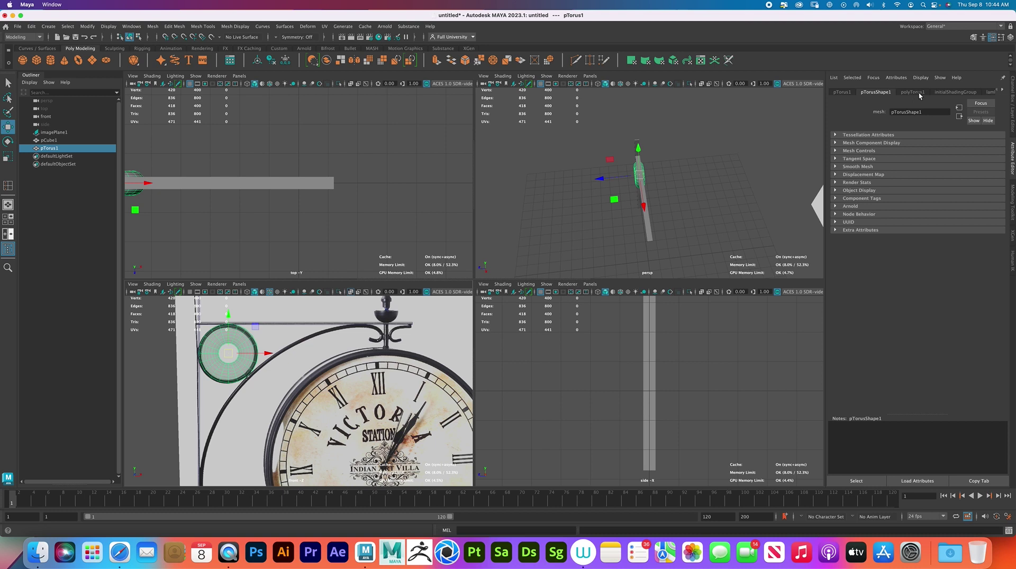
click(914, 92)
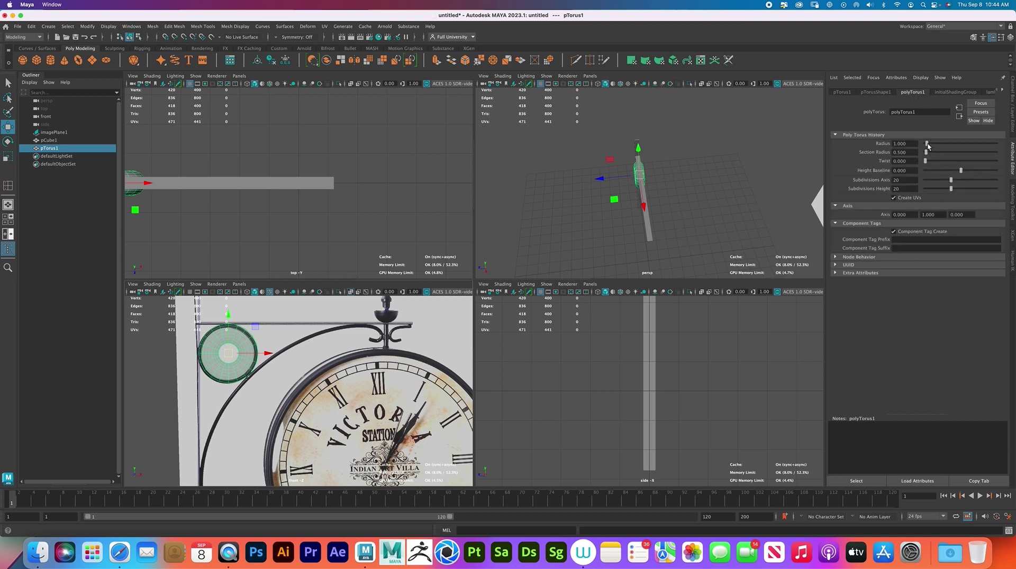
drag(928, 143, 931, 144)
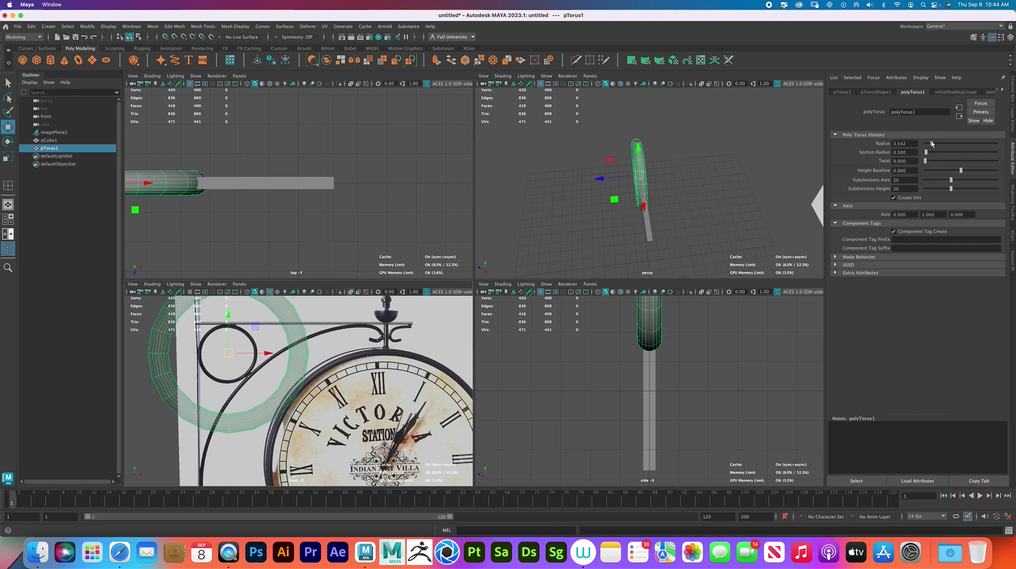
key(r)
middle_drag(176, 356, 167, 370)
key(w)
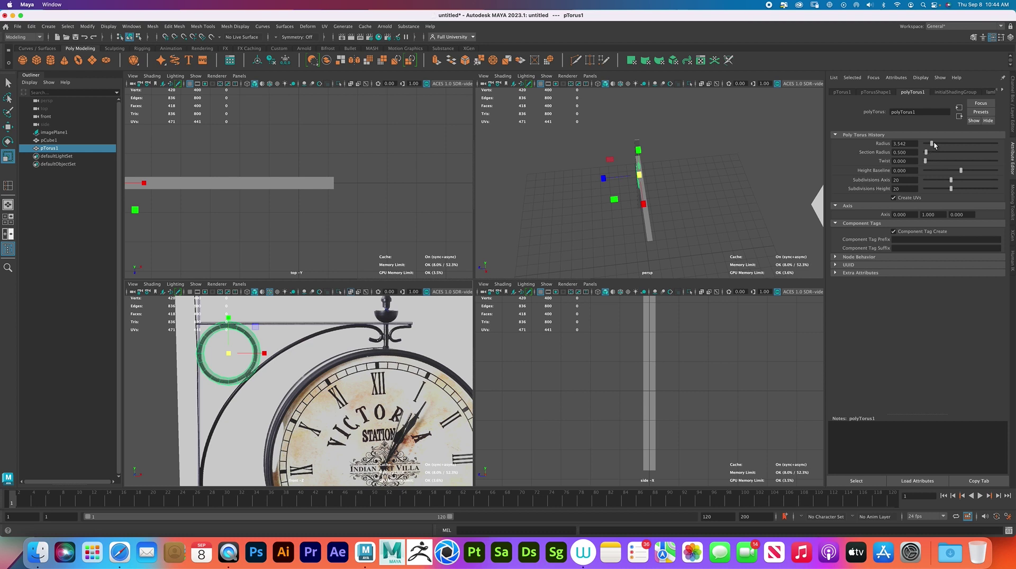
Thin the ring further by setting the torus Radius to about 7.08 and scaling it down onto the reference ring
drag(933, 144, 938, 143)
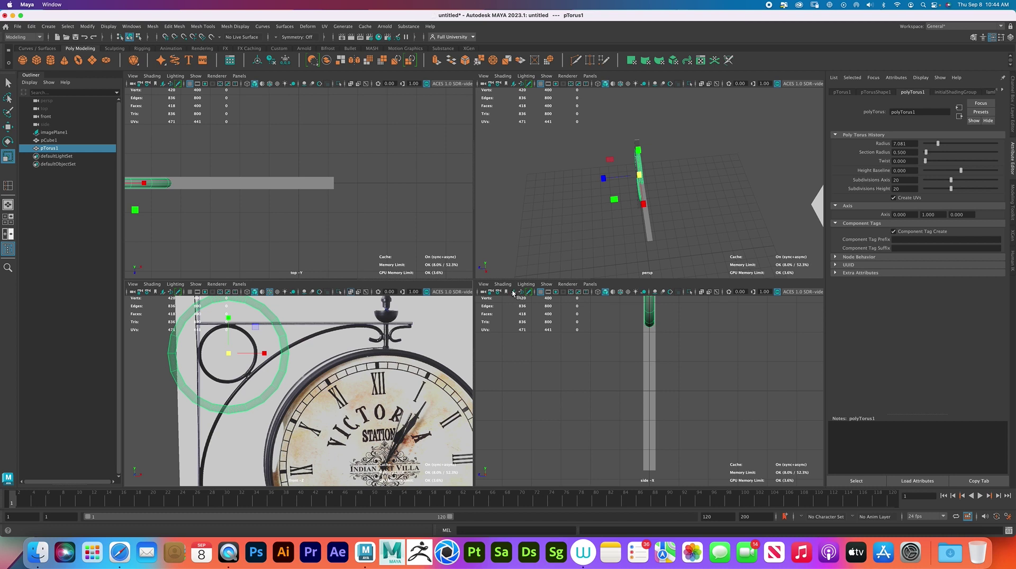
key(r)
drag(225, 355, 185, 361)
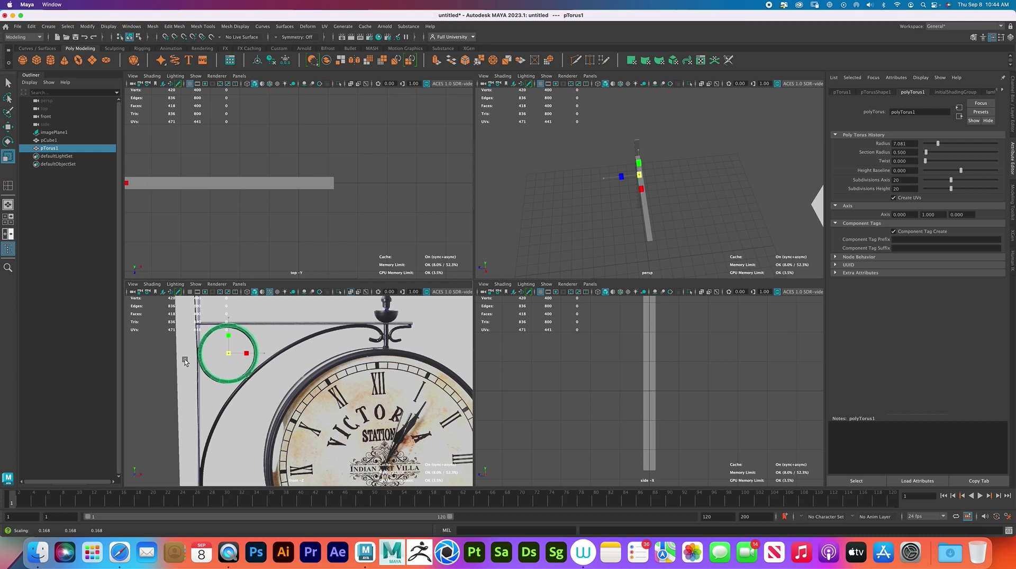
drag(185, 361, 226, 355)
key(w)
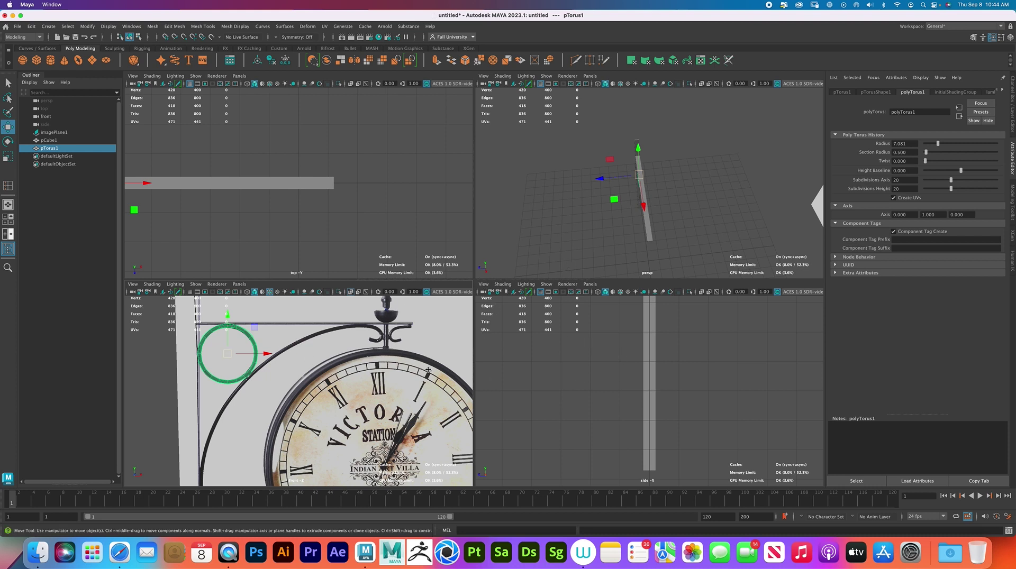
Select the bracket's bar beside the ring and switch it to vertex component mode
scroll(383, 453, up, 8)
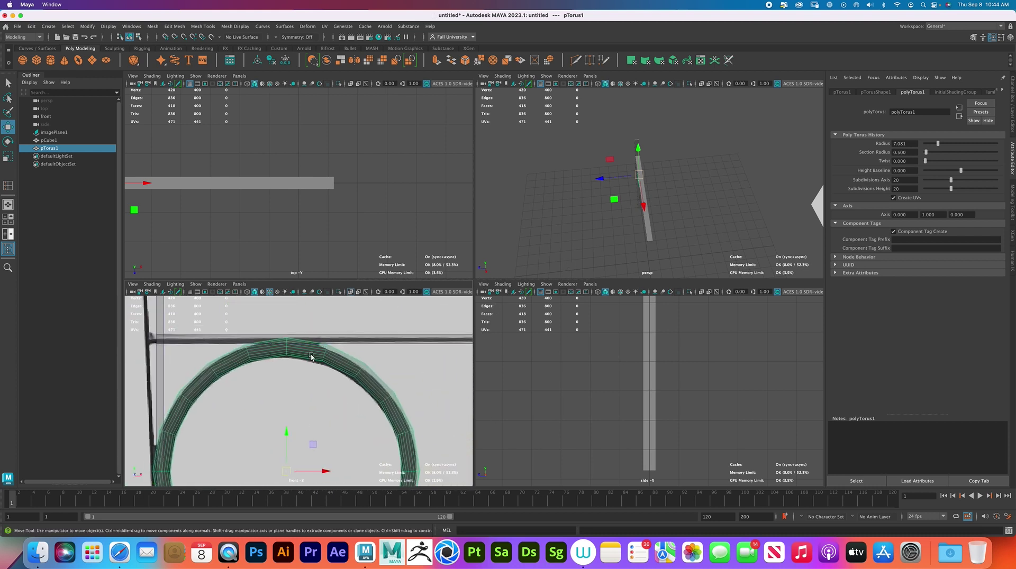
alt+middle_drag(312, 338, 331, 296)
alt+middle_drag(234, 407, 243, 357)
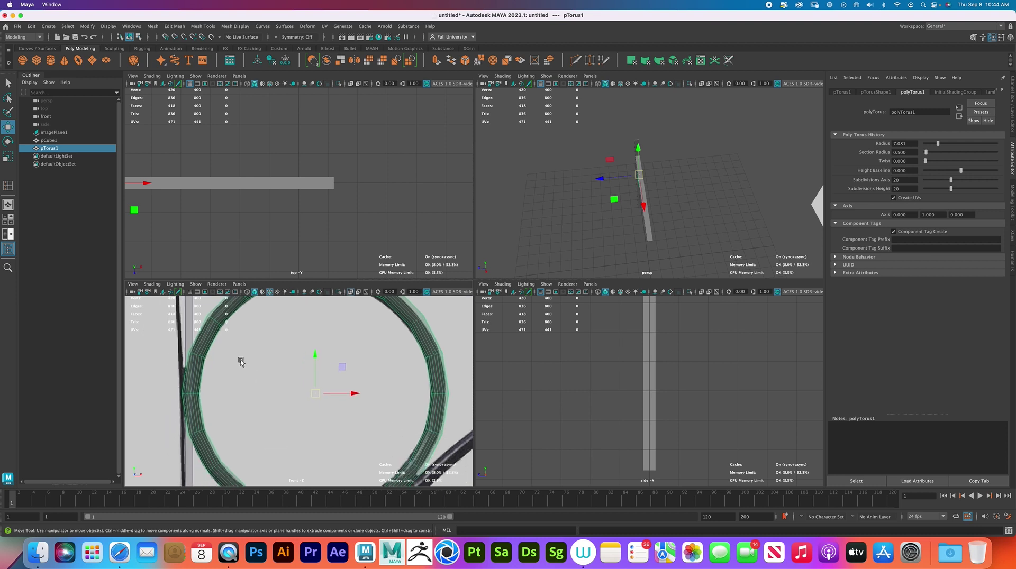
mouse_move(231, 372)
alt+right_down()
mouse_move(213, 365)
mouse_move(221, 357)
alt+right_up()
alt+middle_drag(308, 314, 310, 322)
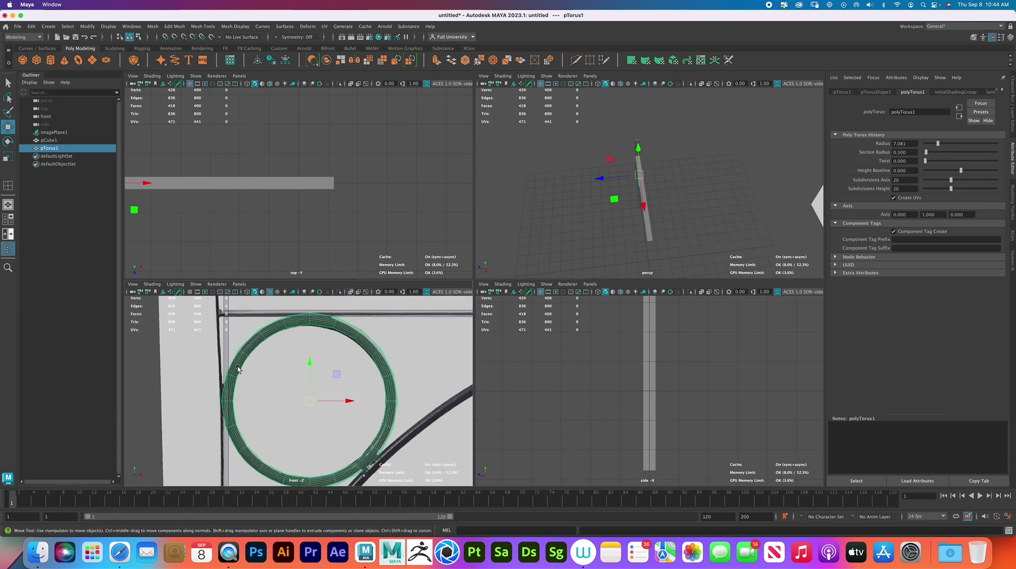
click(225, 338)
right_drag(227, 339, 186, 301)
Shift all vertices of the vertical rod slightly along negative X in the front view and return the bracket to object mode
scroll(286, 352, down, 8)
scroll(240, 359, down, 1)
drag(254, 323, 301, 459)
alt+middle_drag(309, 394, 326, 331)
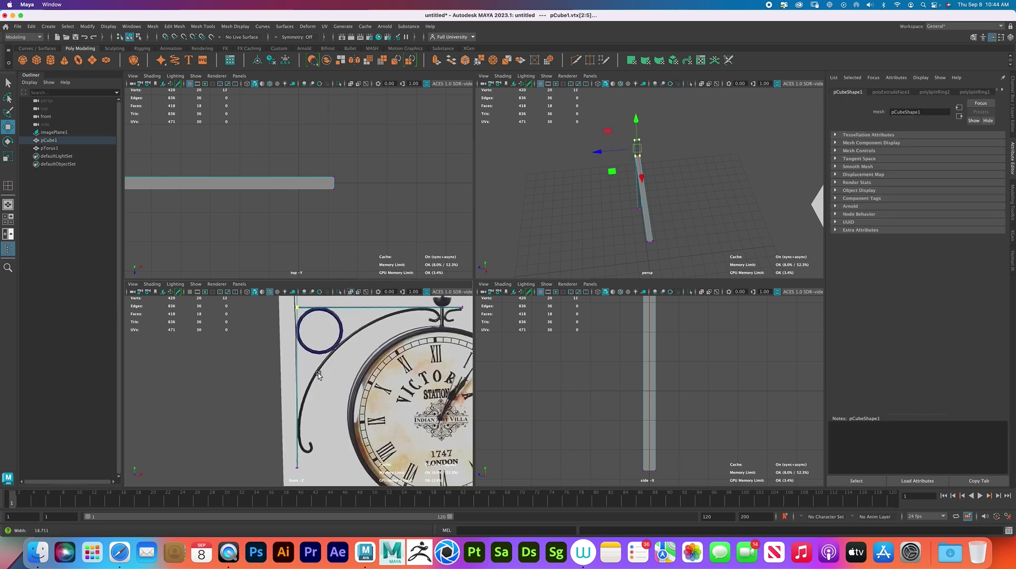
drag(329, 472, 271, 384)
scroll(311, 359, down, 5)
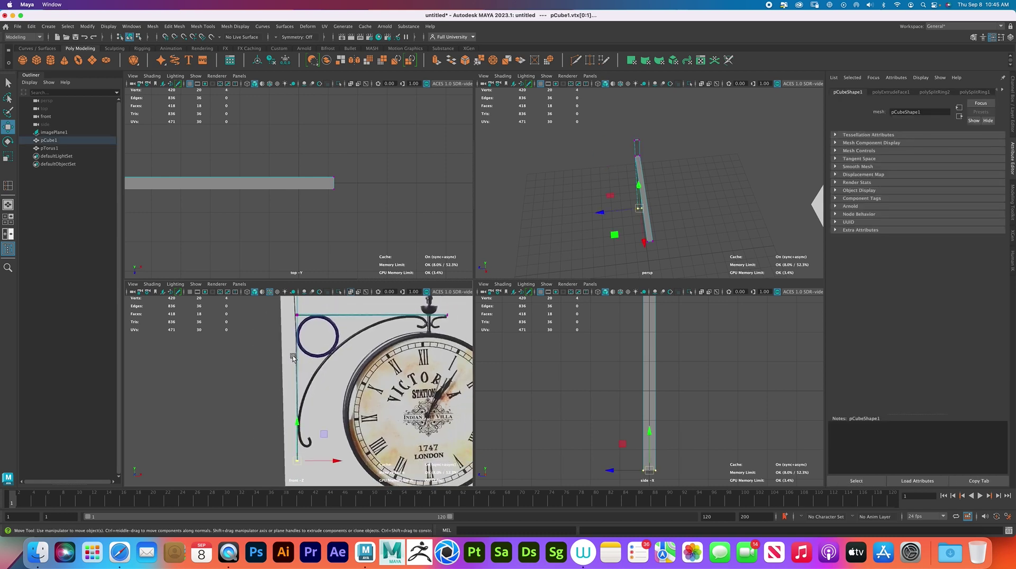
drag(324, 466, 278, 308)
scroll(324, 346, up, 5)
alt+middle_drag(323, 428, 378, 424)
drag(354, 444, 350, 444)
click(688, 188)
alt+drag(683, 189, 639, 199)
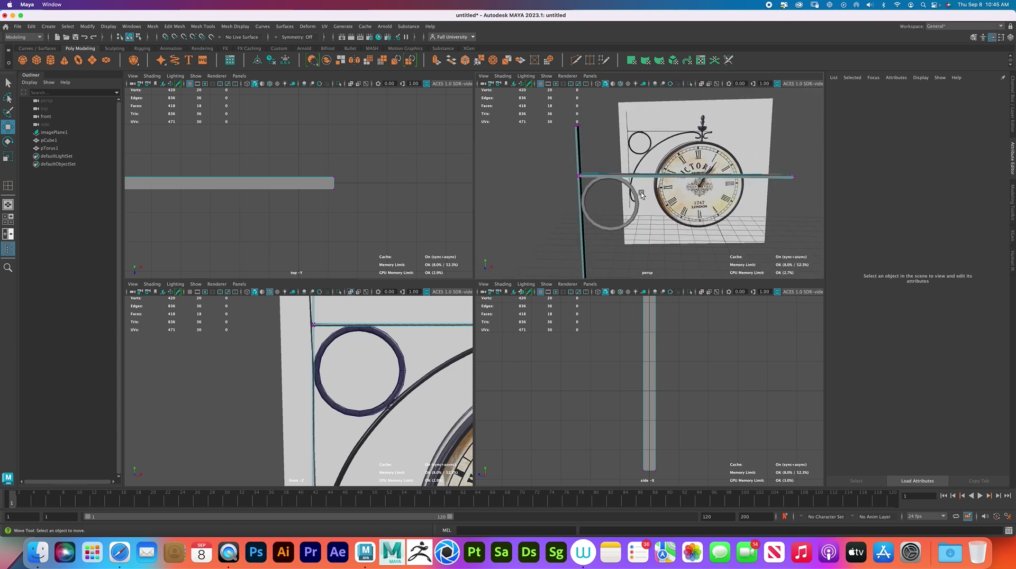
right_drag(638, 197, 660, 185)
alt+drag(668, 231, 664, 205)
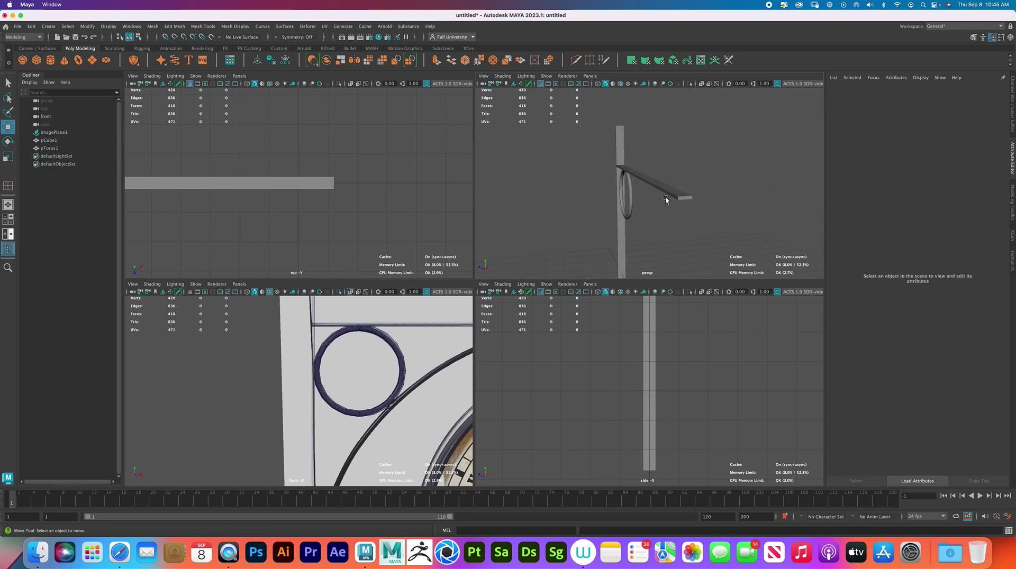
Select the bracket and turn on X-Ray shading in the top view around the ring
click(676, 197)
alt+middle_drag(236, 179, 378, 192)
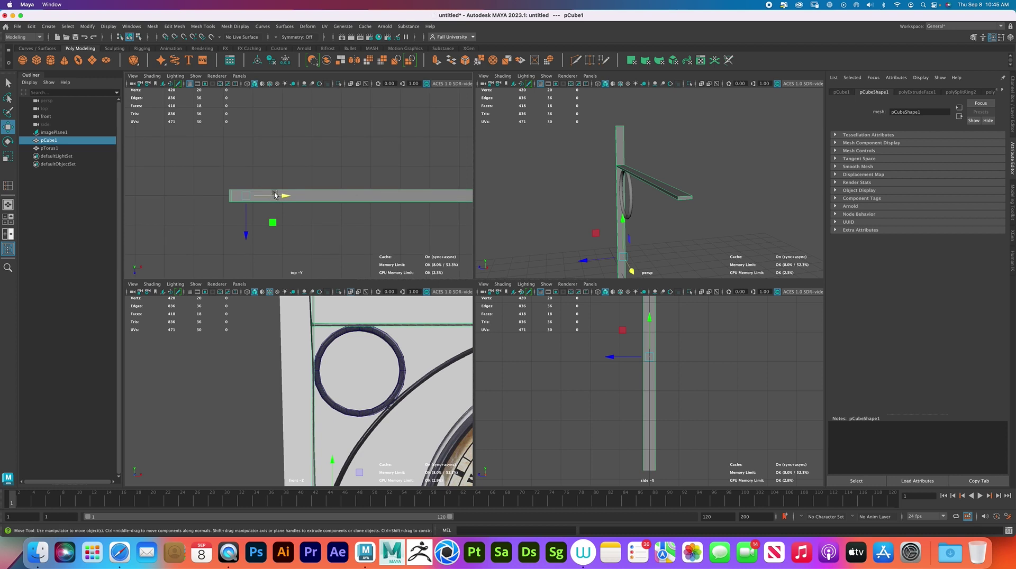
click(153, 76)
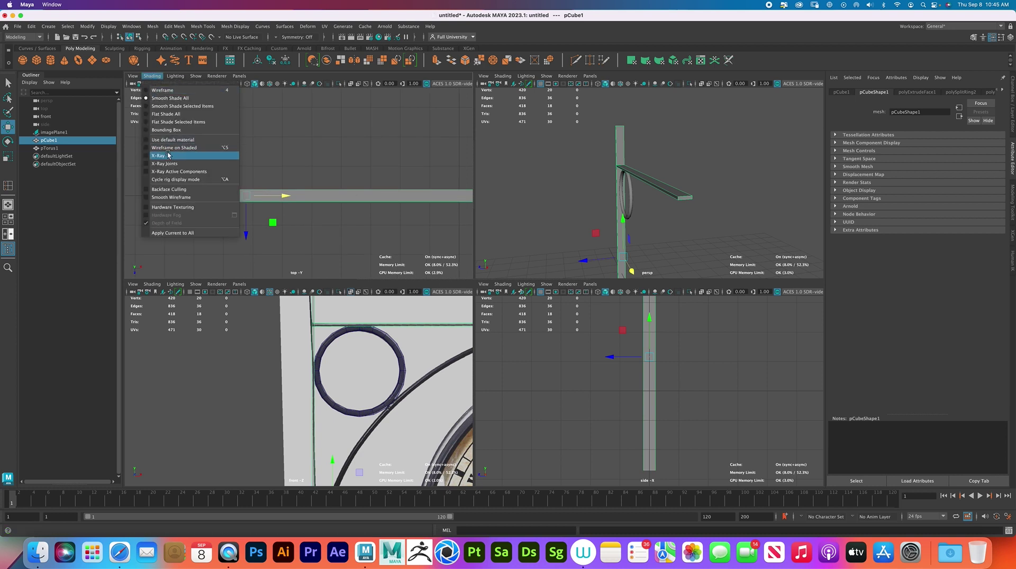
click(168, 155)
scroll(280, 201, up, 2)
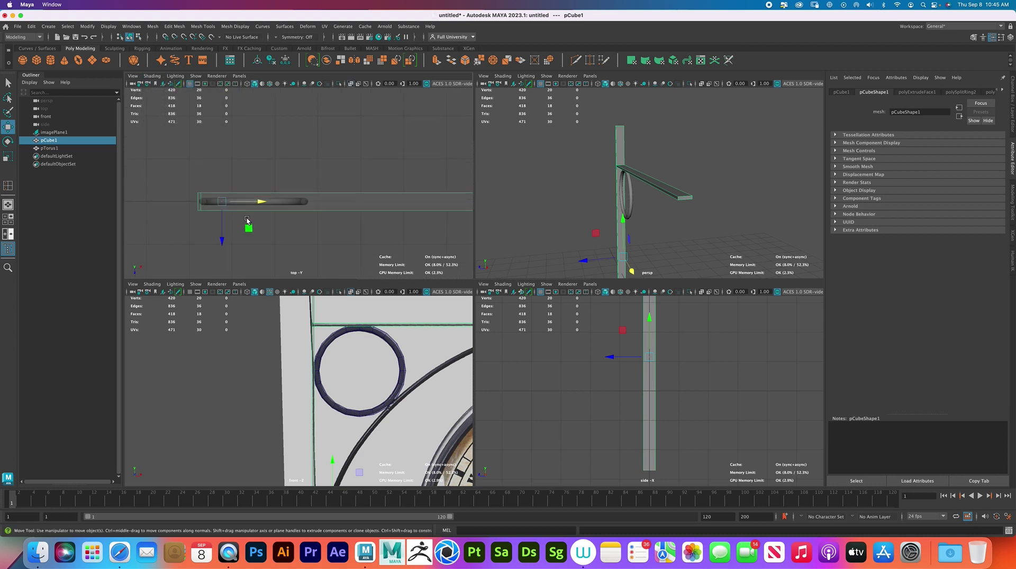
Scale the bracket along Z until it is only slightly deeper than the ring, and deselect it
key(r)
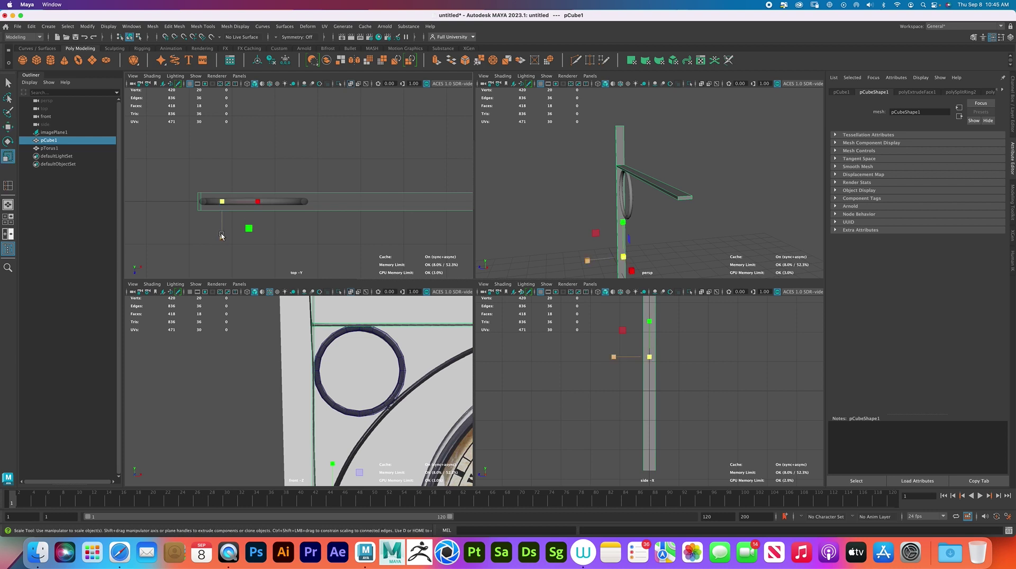
drag(221, 236, 223, 224)
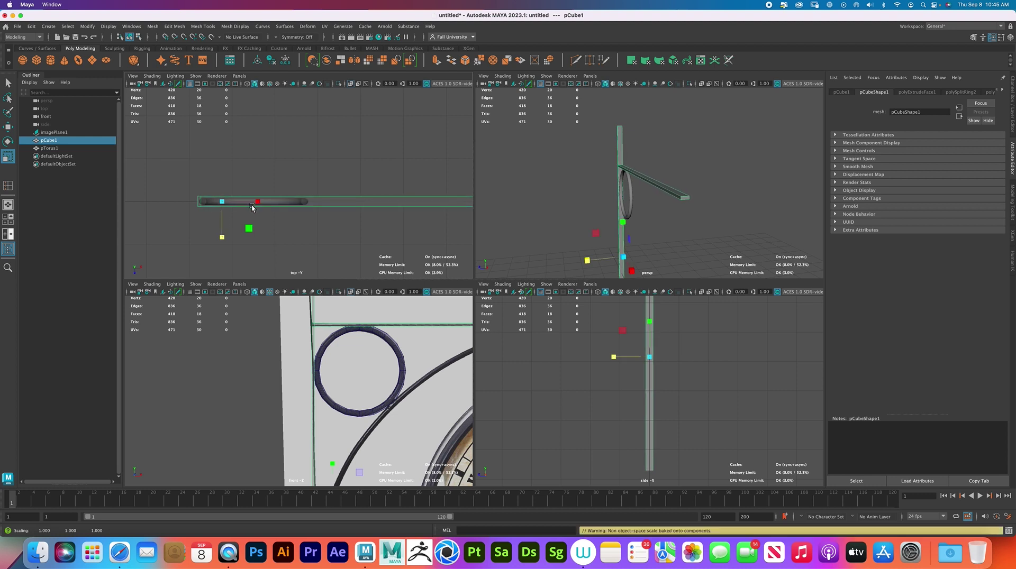
right_drag(675, 197, 722, 185)
click(722, 186)
alt+drag(711, 216, 633, 215)
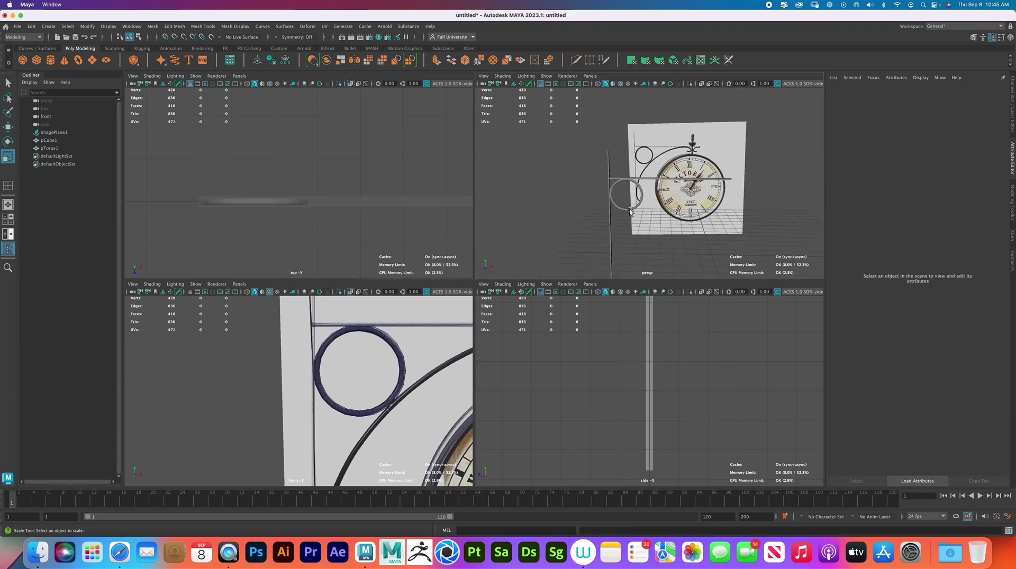
key(q)
Start saving the scene under a new name and create and open a Desktop folder named Vintage Clock
key(super+shift+s)
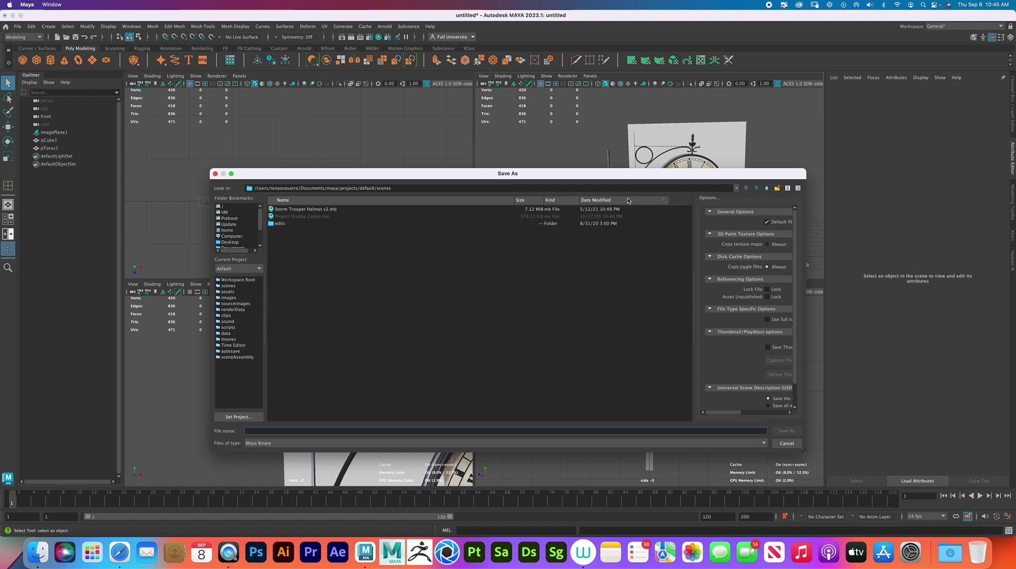
click(230, 242)
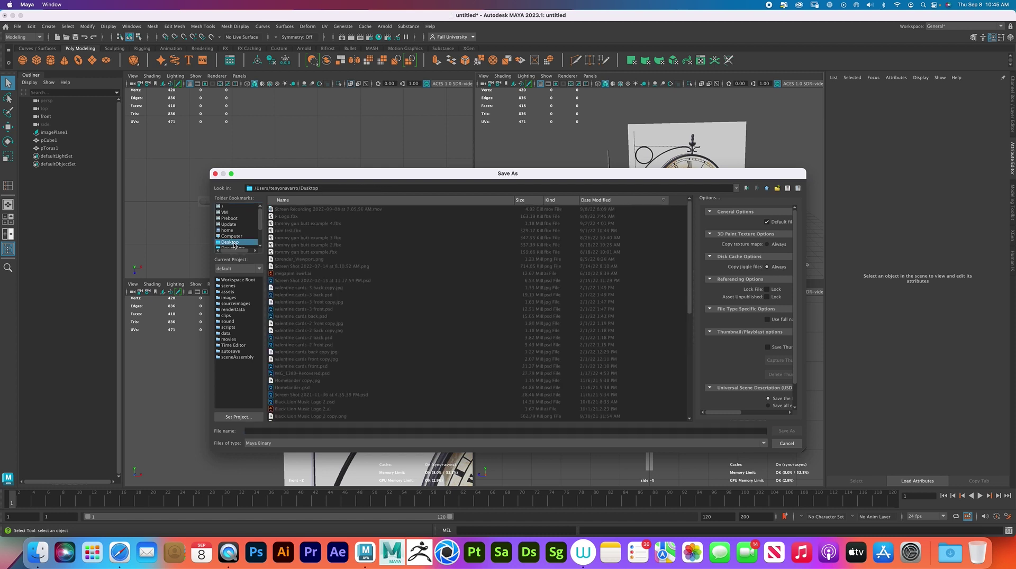
click(777, 189)
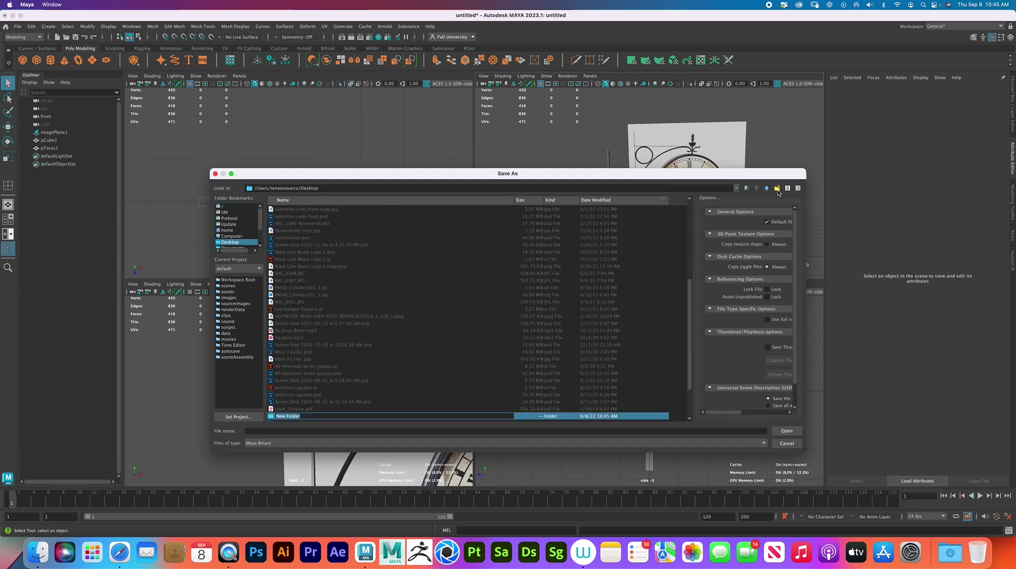
text(Vintage Clock)
key(Return)
key(Return)
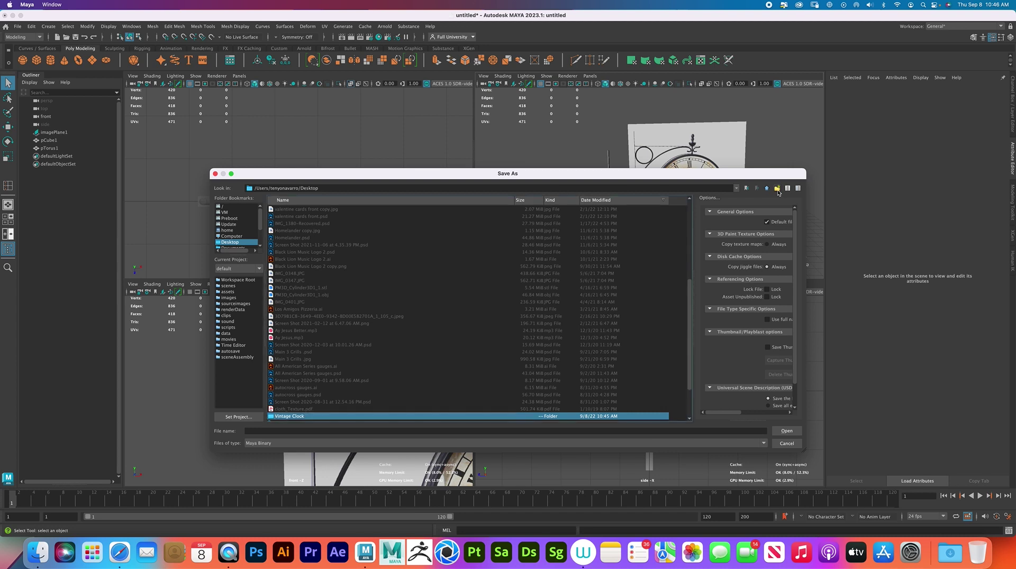
click(787, 431)
Save the scene in the Vintage Clock folder as Maya Binary file Vintage Clock v1
click(300, 431)
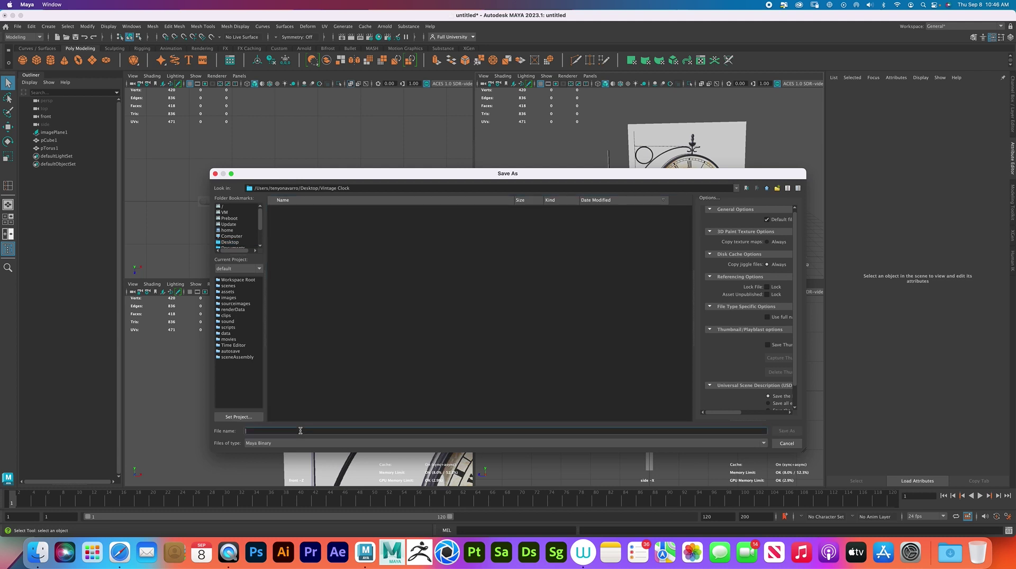
text(Vintage Clock)
click(786, 431)
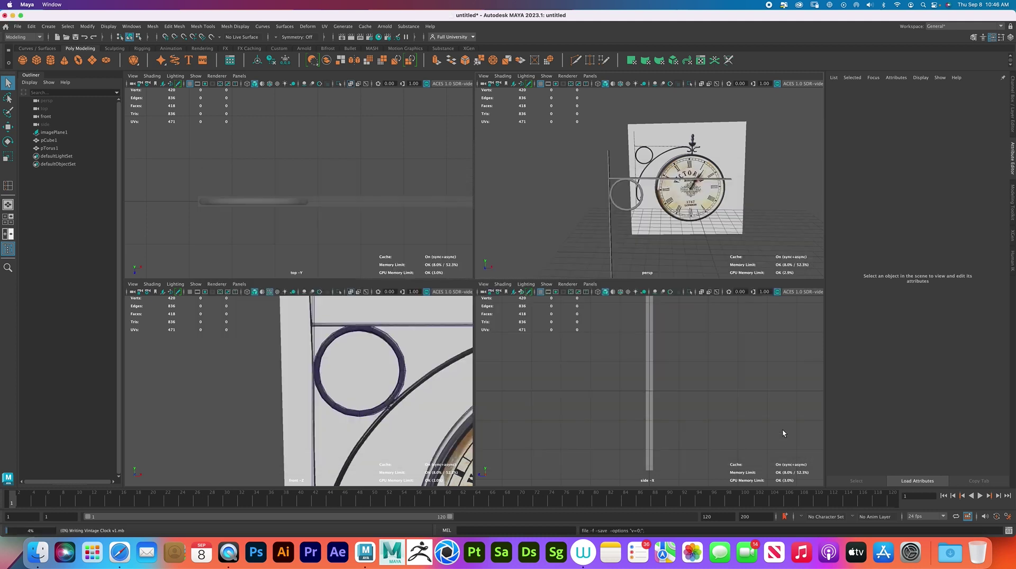
Slightly scale the ring down in the front view and nudge it along X to match the reference ring
key(r)
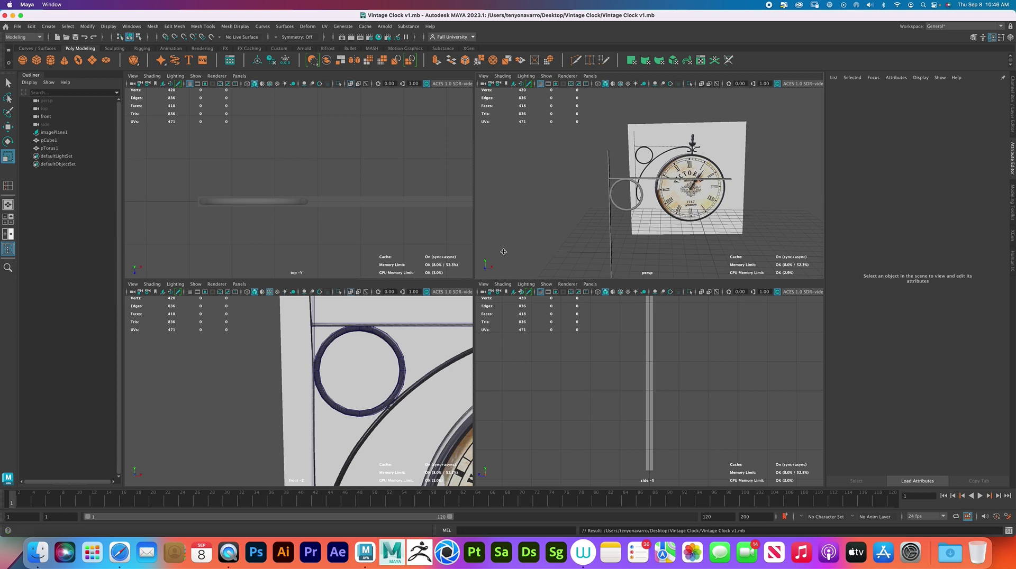
key(space)
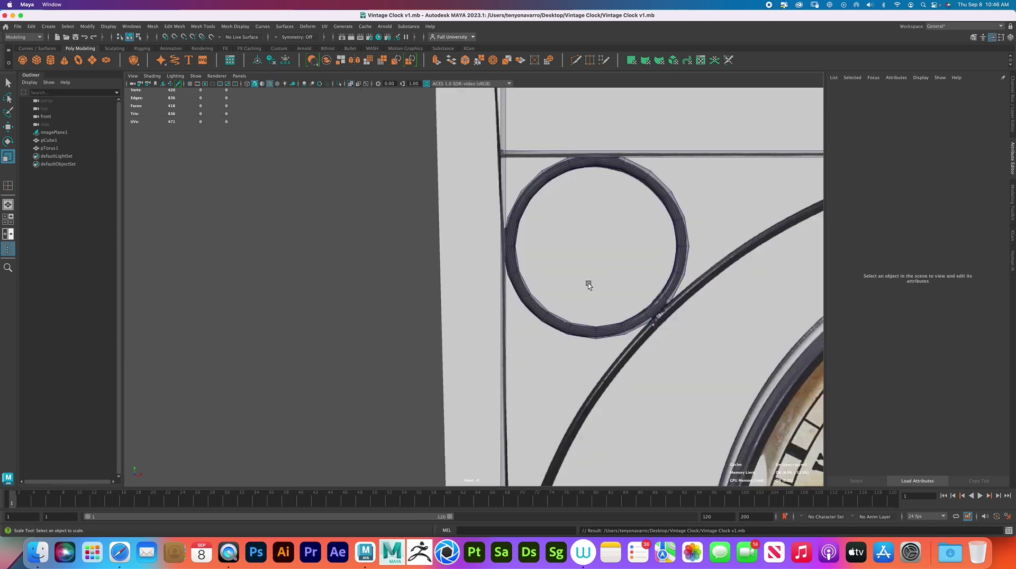
click(681, 264)
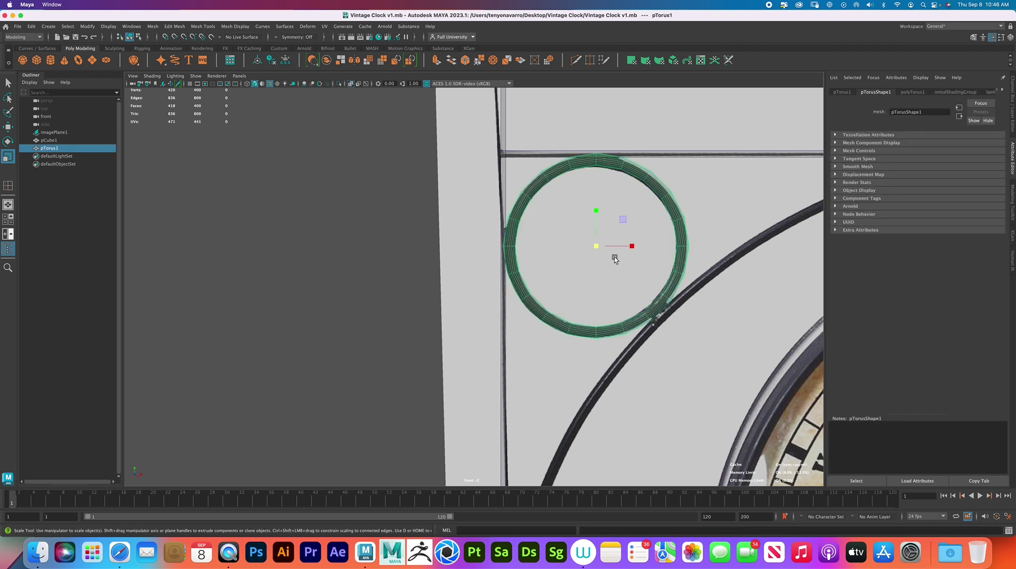
click(594, 246)
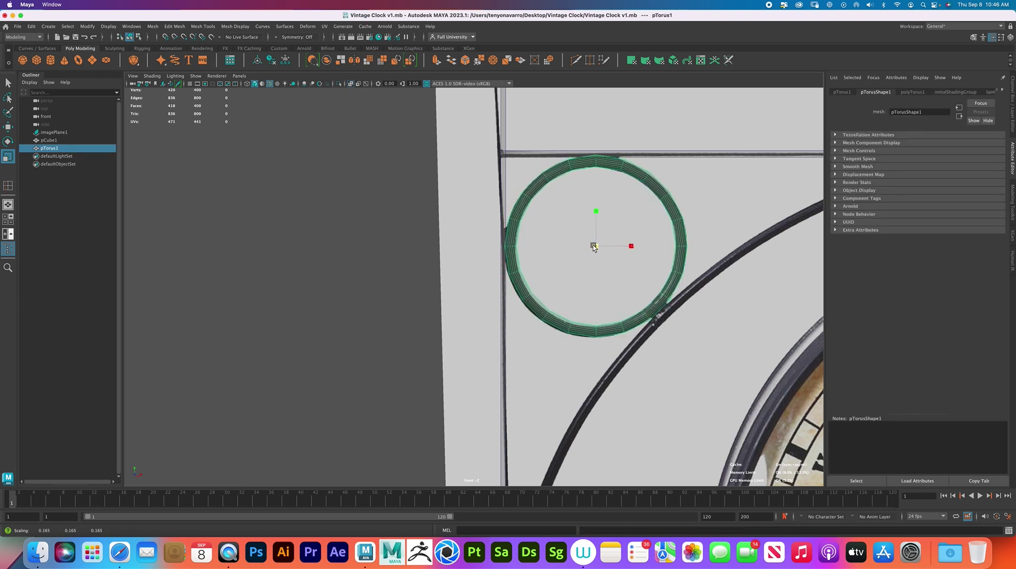
key(q)
key(w)
drag(634, 246, 637, 245)
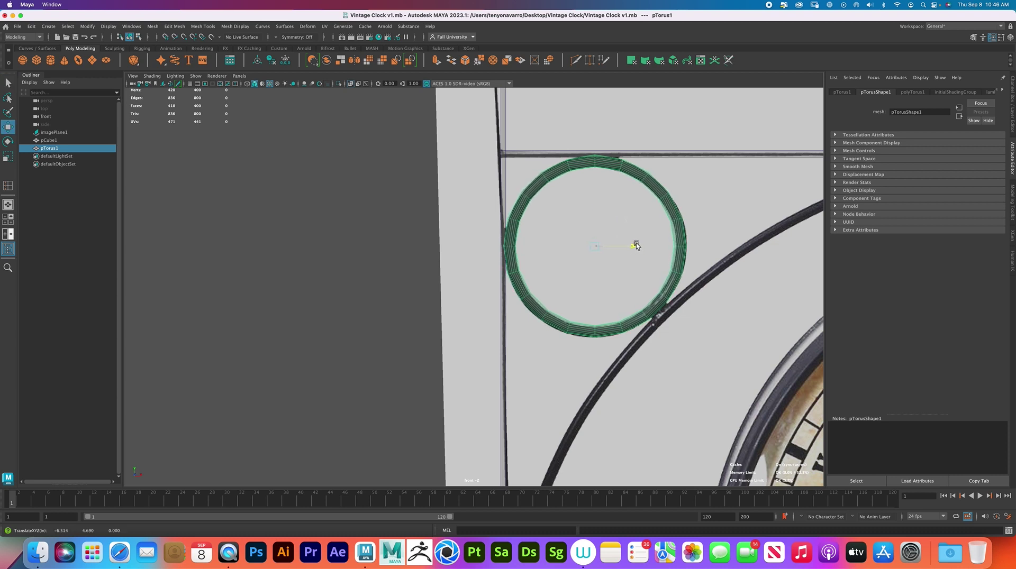
Set the ring's Subdivisions Axis to 71 to smooth its outline, and deselect it
click(911, 92)
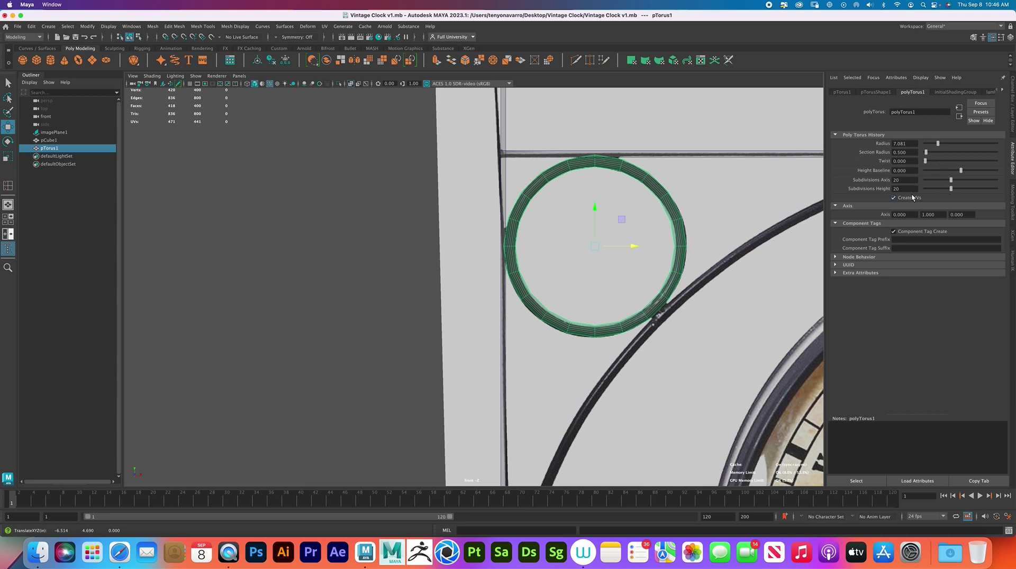
drag(951, 181, 1004, 181)
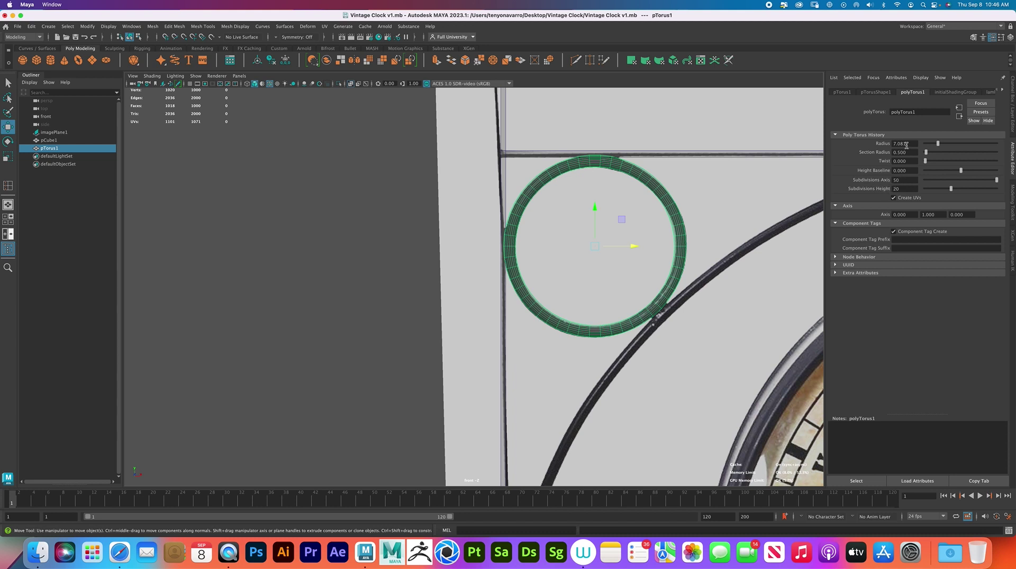
double_click(903, 180)
drag(960, 181, 966, 182)
drag(968, 182, 966, 181)
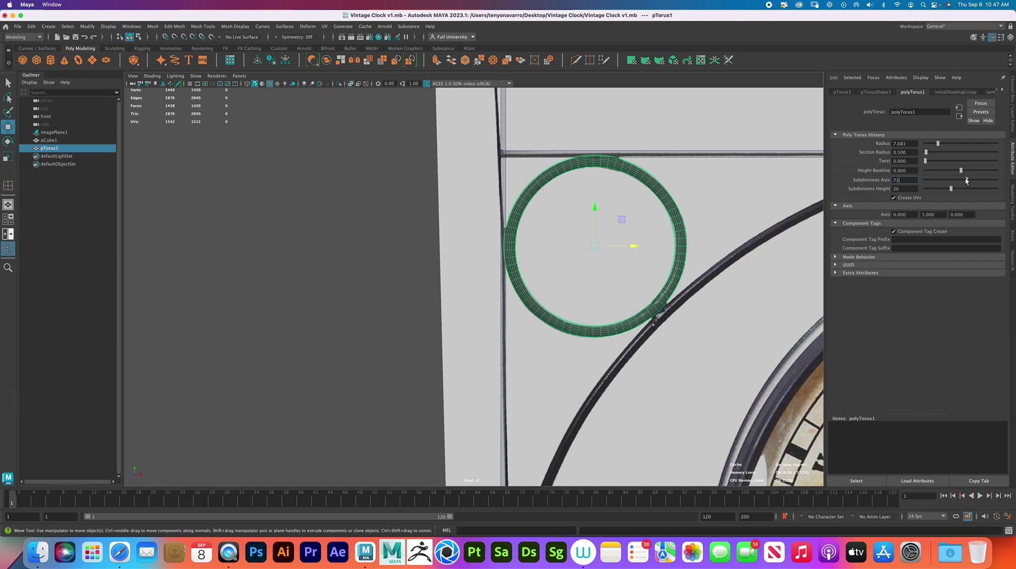
click(715, 206)
Examine the ring in the perspective view and the curved scroll rod over the front-view reference
key(space)
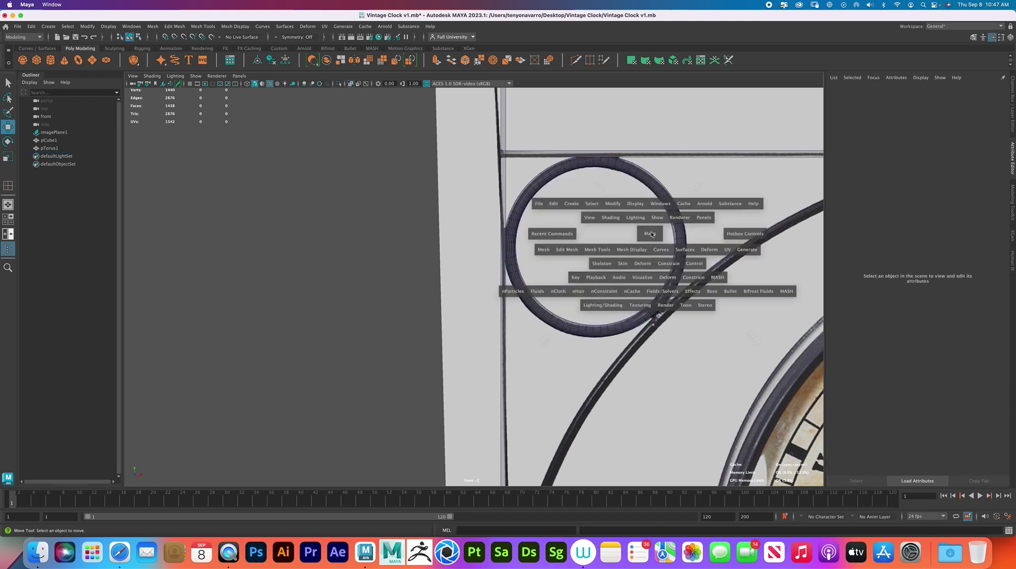
alt+drag(678, 238, 614, 236)
alt+right_drag(624, 241, 654, 244)
alt+drag(655, 244, 694, 189)
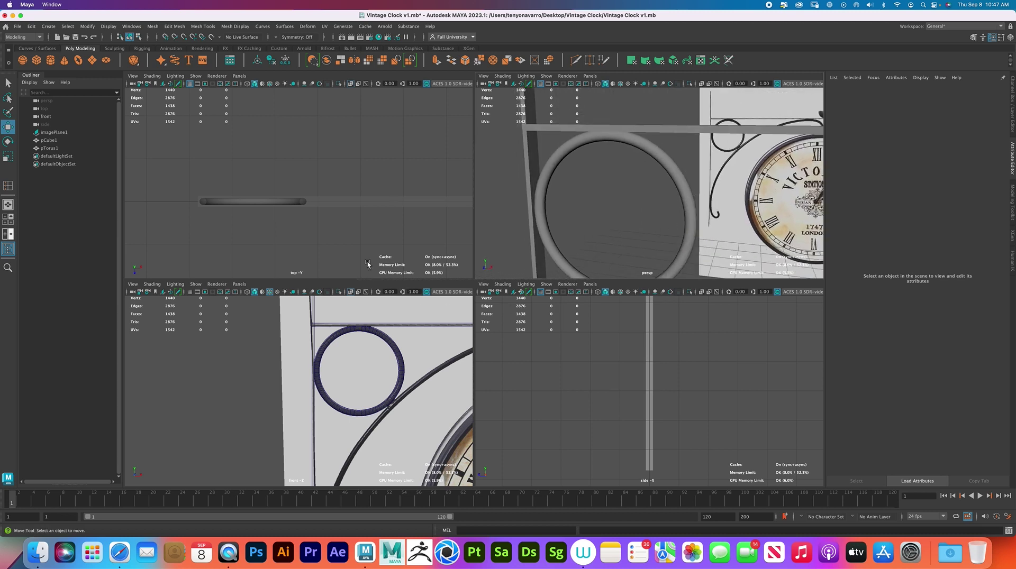
key(space)
alt+middle_drag(688, 331, 638, 178)
alt+right_drag(637, 177, 457, 382)
alt+middle_drag(476, 421, 446, 446)
alt+right_drag(447, 446, 544, 260)
alt+middle_drag(544, 260, 506, 276)
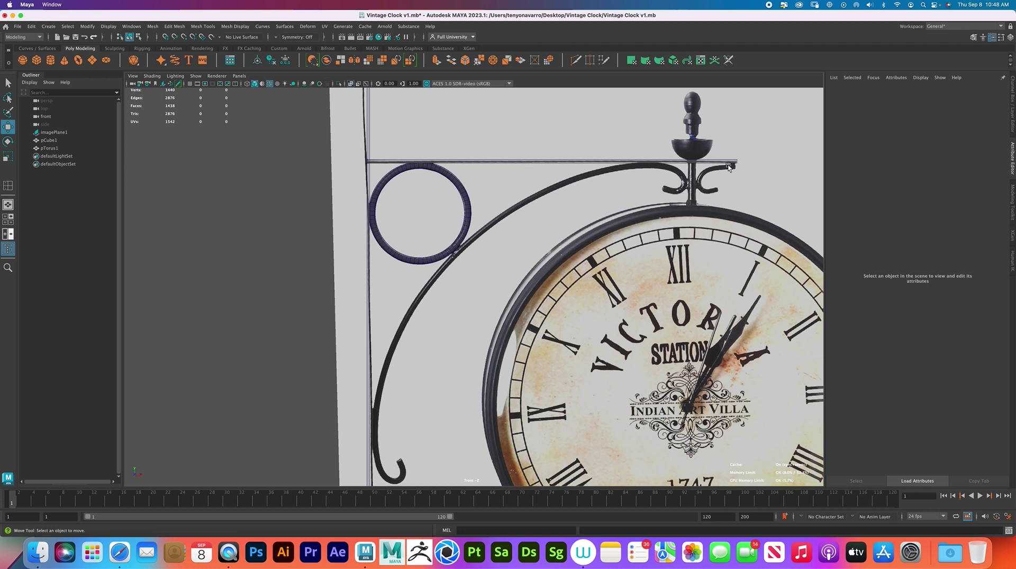
Start a CV curve in the front view and trace the scroll rod's lower hook up to its straight section
click(48, 26)
mouse_move(85, 57)
mouse_move(127, 88)
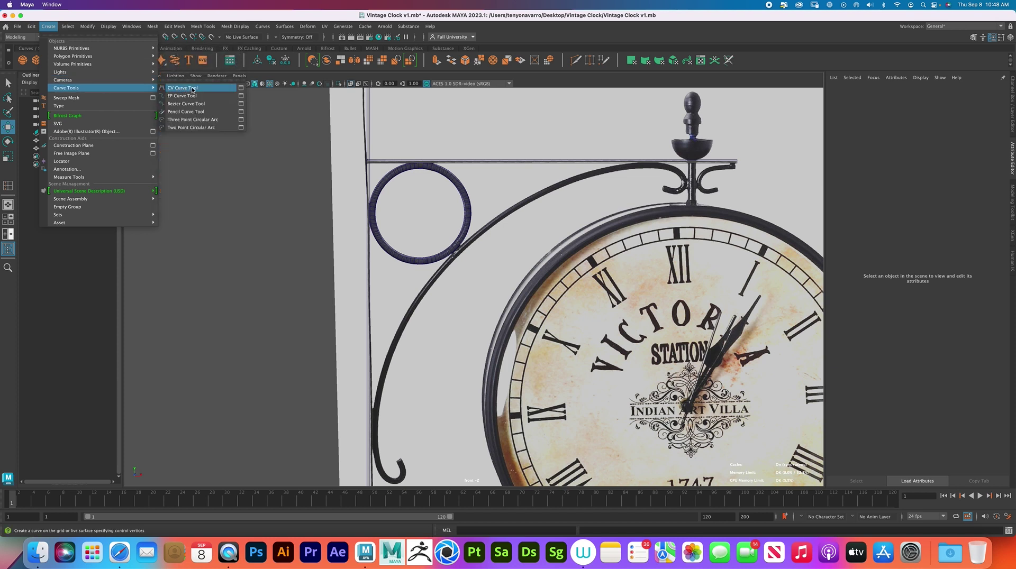
click(192, 91)
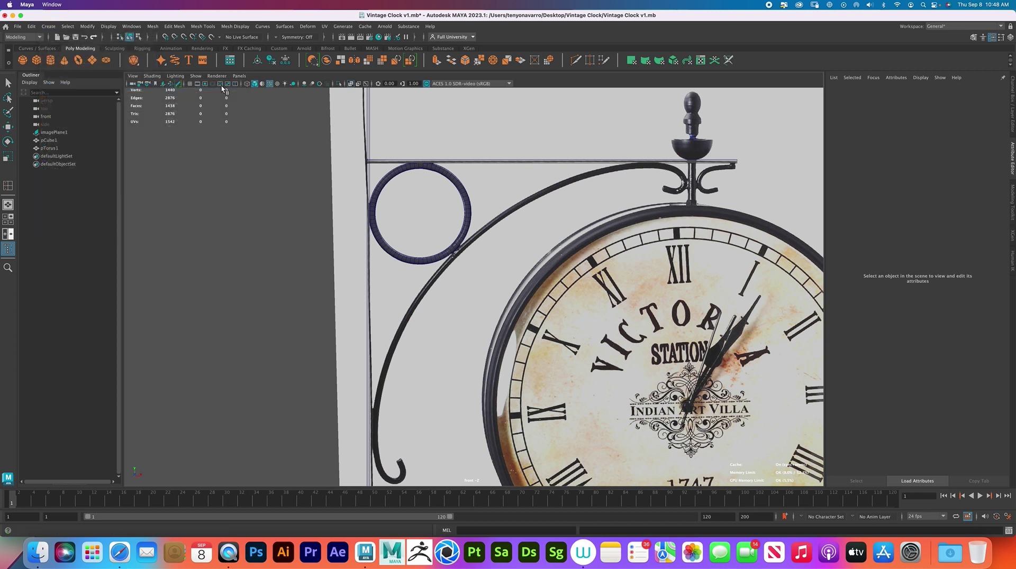
alt+middle_drag(437, 378, 451, 284)
alt+right_drag(451, 284, 413, 363)
alt+middle_drag(414, 364, 361, 417)
alt+right_drag(361, 417, 299, 276)
alt+middle_drag(429, 248, 450, 199)
alt+right_drag(449, 199, 447, 243)
alt+middle_drag(422, 259, 368, 330)
alt+right_drag(368, 329, 353, 333)
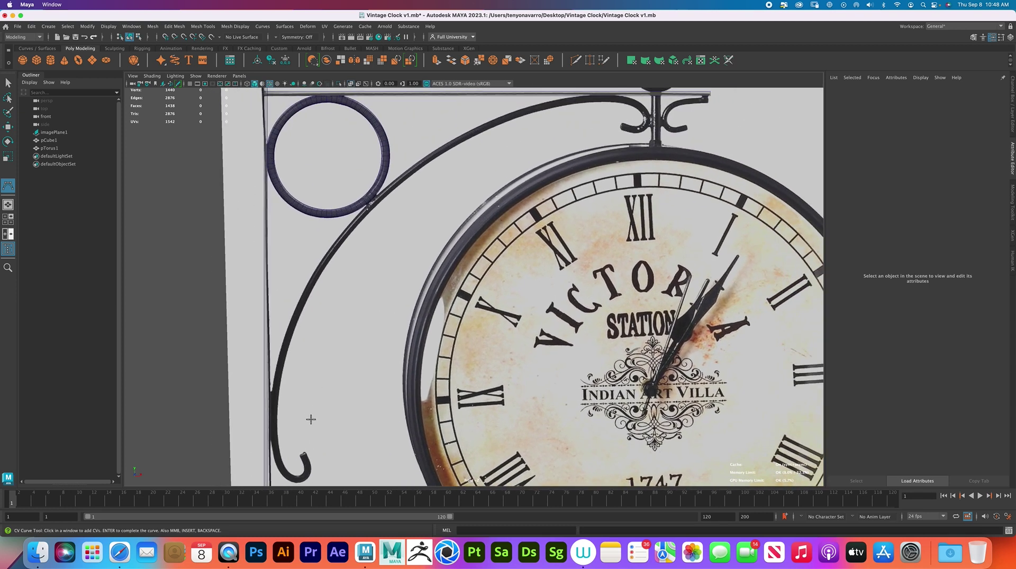
click(302, 454)
click(307, 464)
click(307, 472)
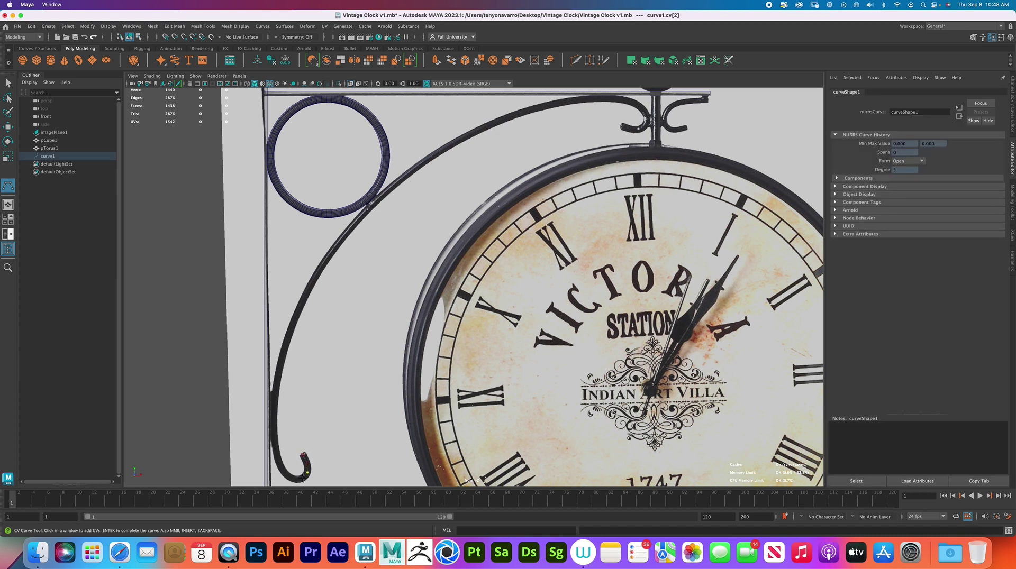
click(299, 480)
click(292, 481)
click(284, 471)
click(278, 464)
click(277, 456)
click(277, 452)
click(275, 438)
click(275, 410)
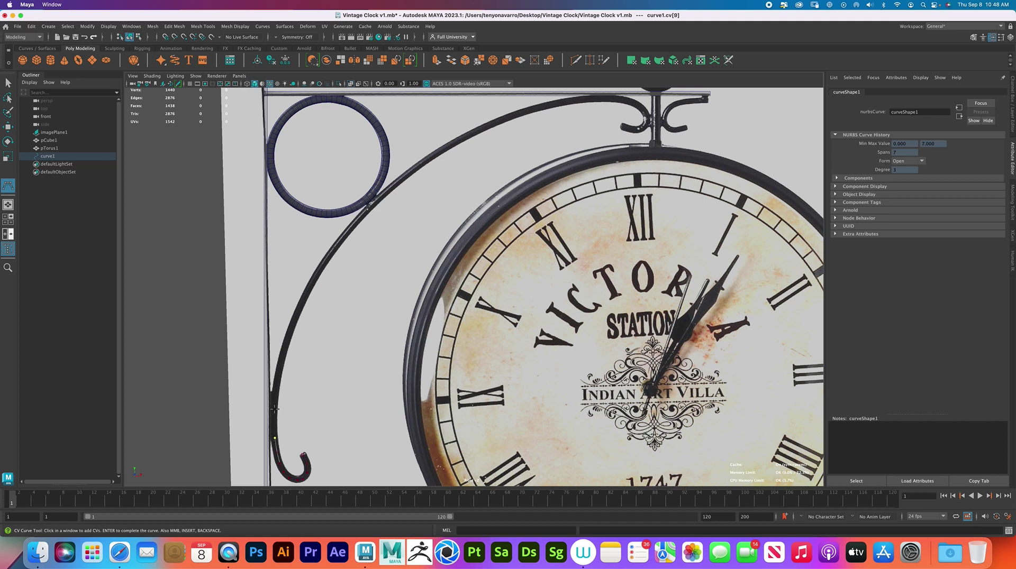
Continue the CV curve along the rod's arc up to where it meets the ring
click(278, 377)
click(287, 342)
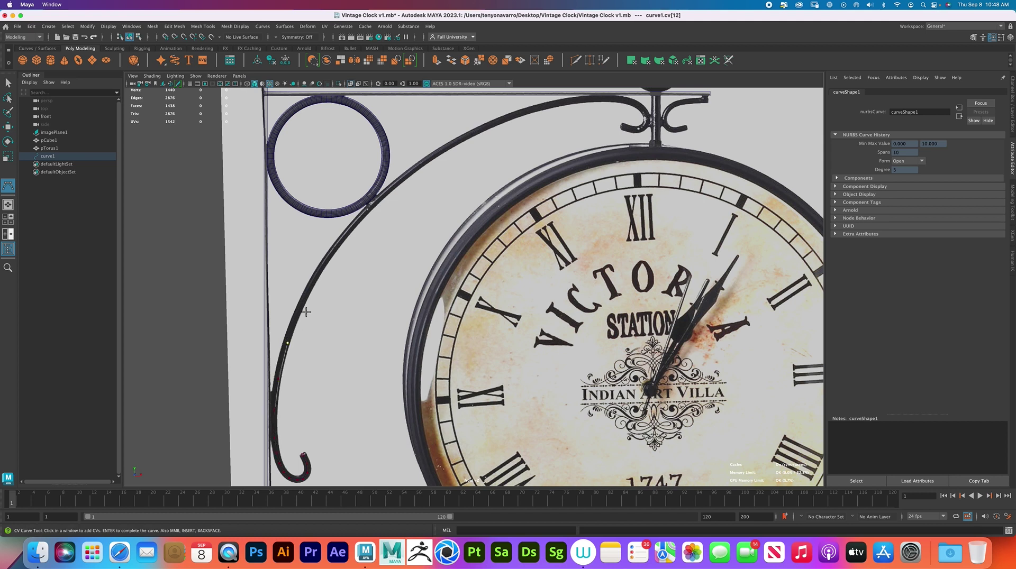
click(302, 305)
click(325, 263)
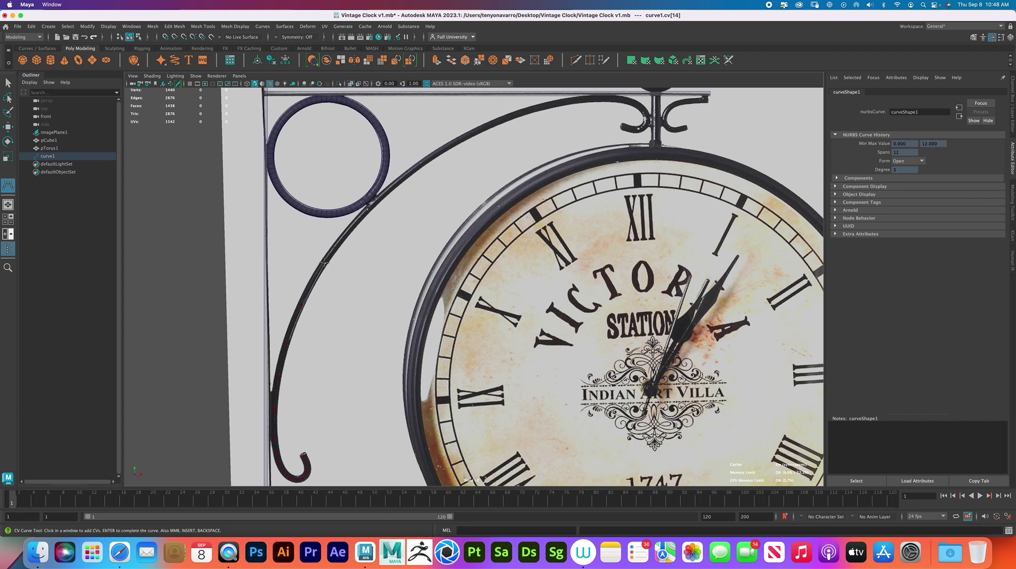
click(347, 229)
click(372, 201)
Extend the CV curve from the ring along the upper arc until it runs just under the horizontal bar
key(space)
alt+middle_drag(425, 242, 279, 345)
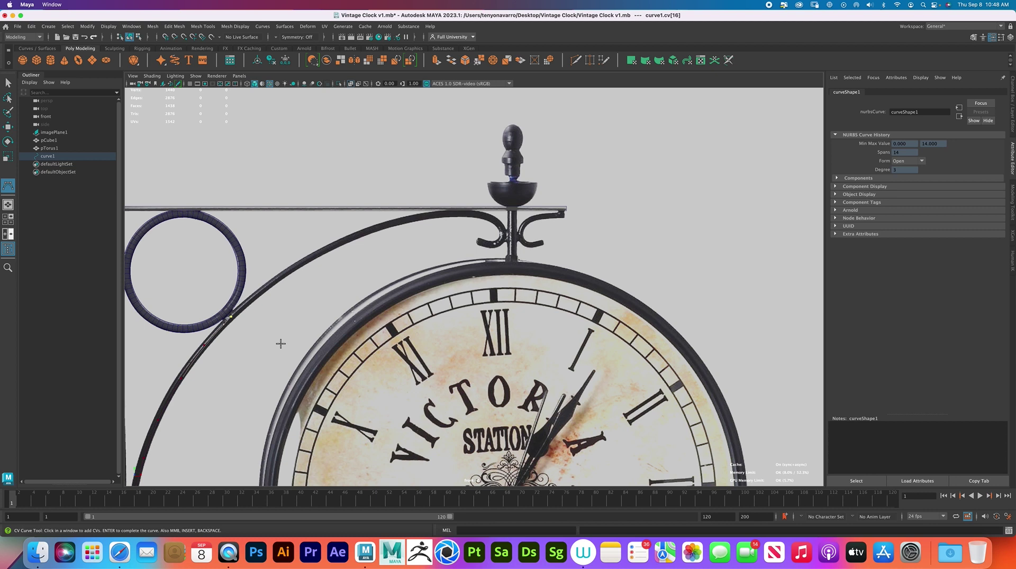
click(274, 280)
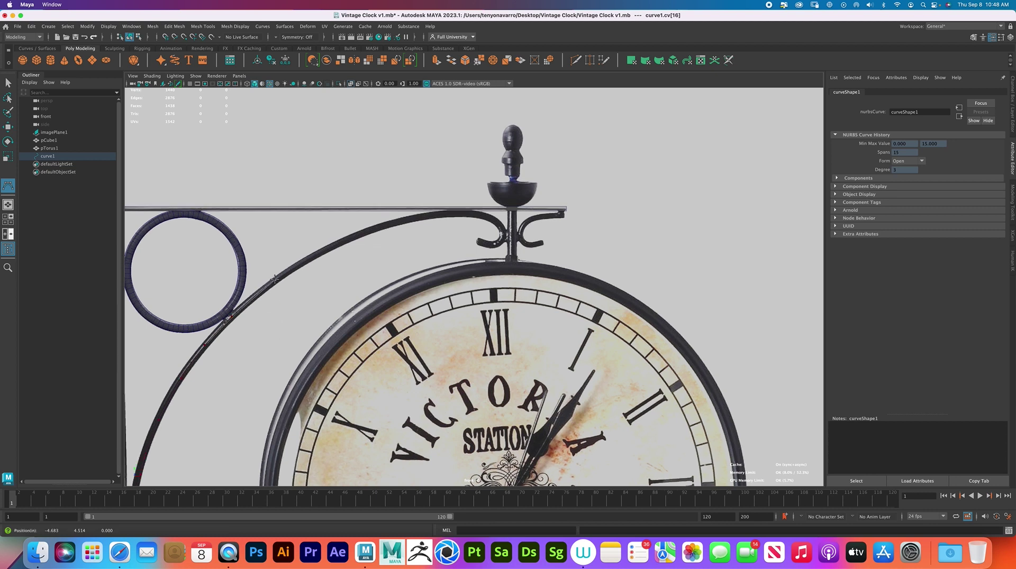
click(319, 253)
click(360, 234)
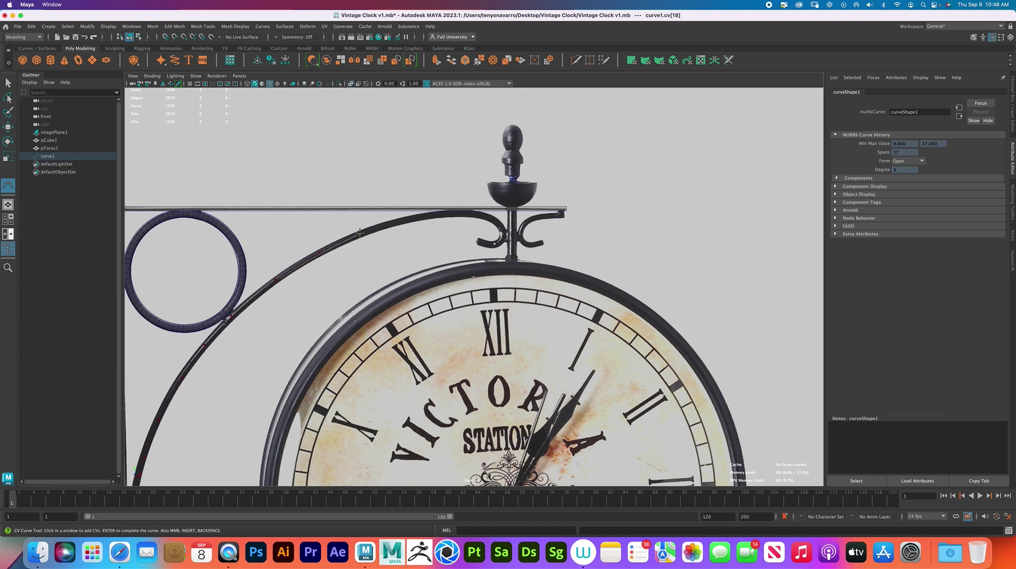
click(402, 220)
click(432, 214)
click(454, 213)
Trace the rod's inward-curling upper end beside the clock's hanging post and finish the curve
click(475, 214)
click(489, 217)
click(501, 227)
click(499, 237)
click(499, 243)
click(488, 244)
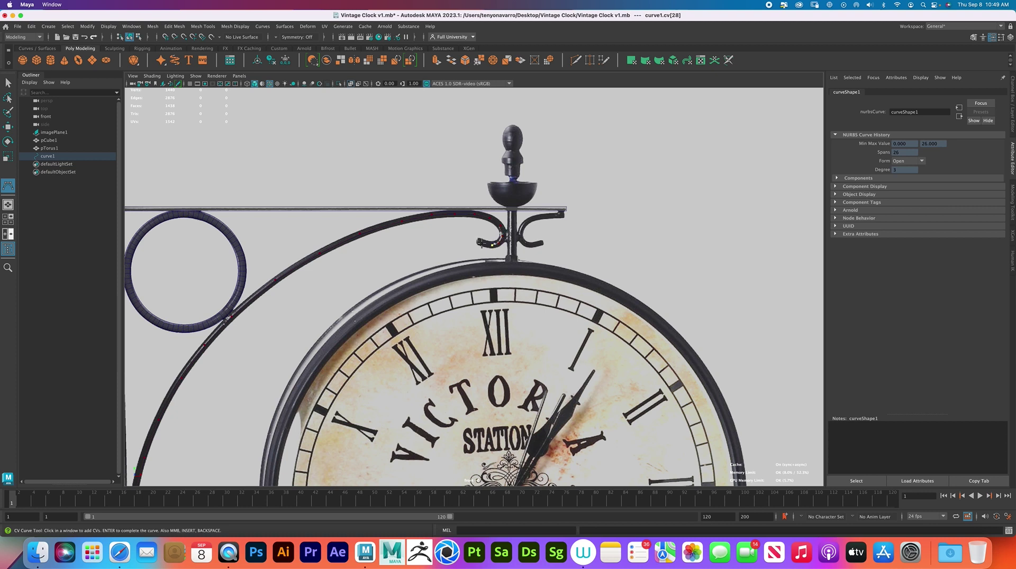
click(475, 241)
click(548, 215)
key(w)
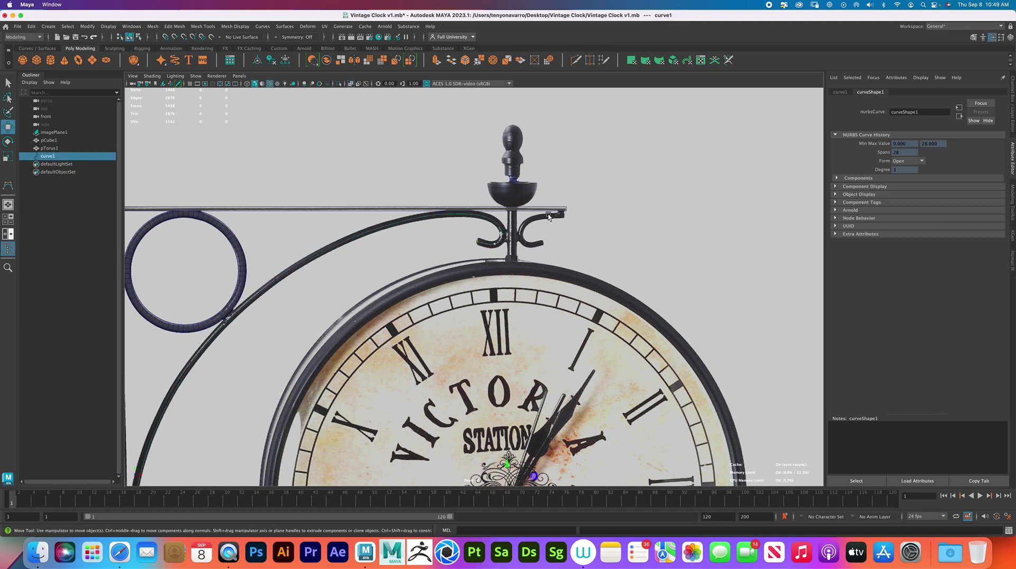
Trace the short scroll on the other side of the hanging post with a second CV curve and finish it
click(8, 186)
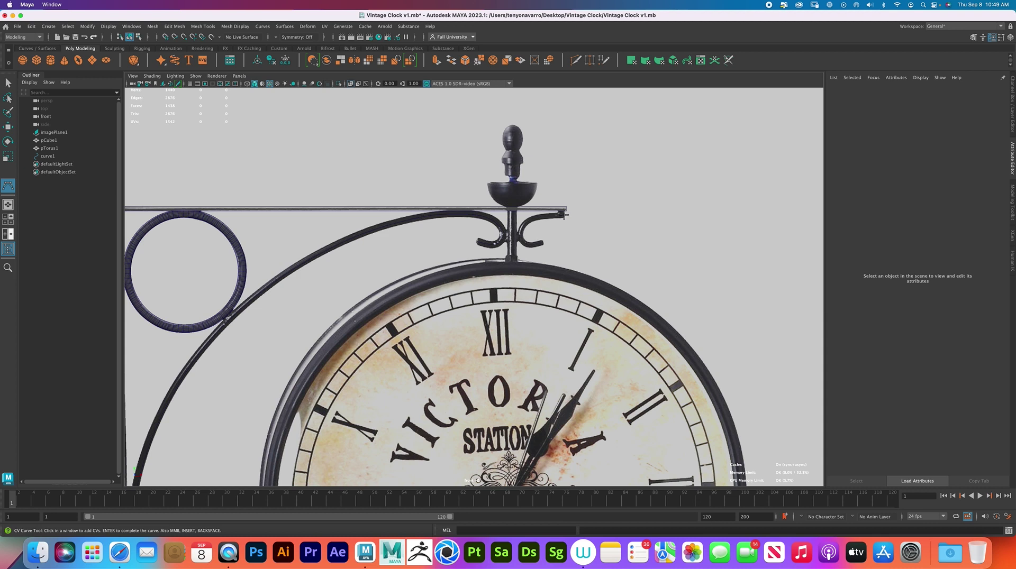
click(563, 214)
click(549, 216)
click(538, 217)
click(528, 220)
click(522, 228)
click(521, 238)
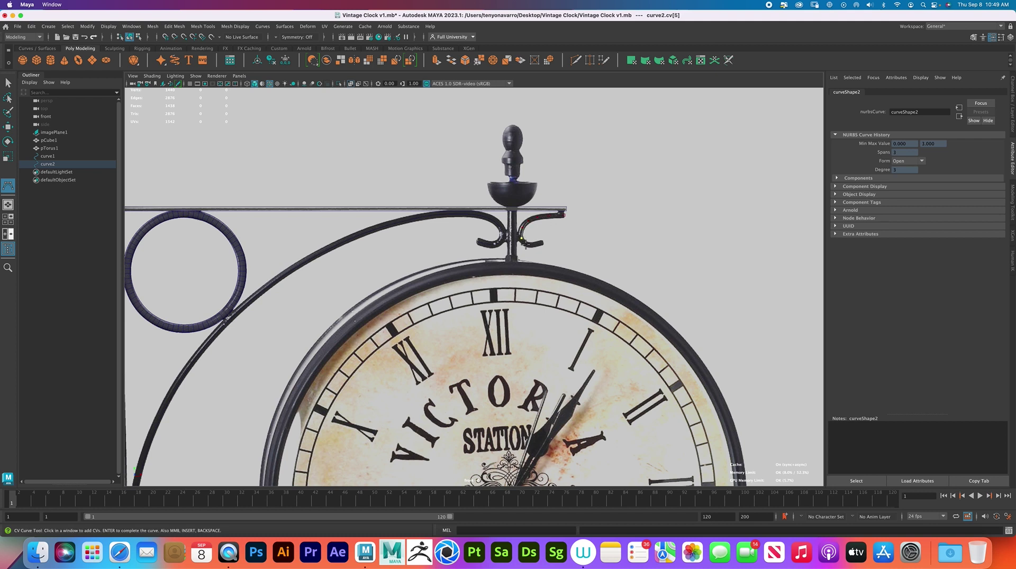
click(527, 246)
click(536, 245)
click(544, 242)
click(8, 84)
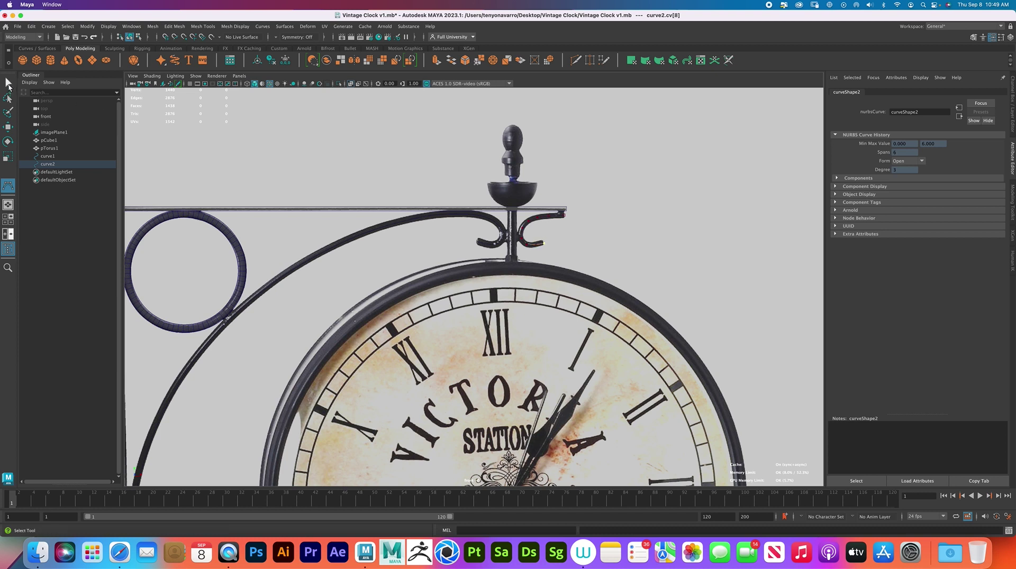
Select both traced scroll curves and create sweep meshes along them
click(535, 236)
drag(491, 233, 523, 241)
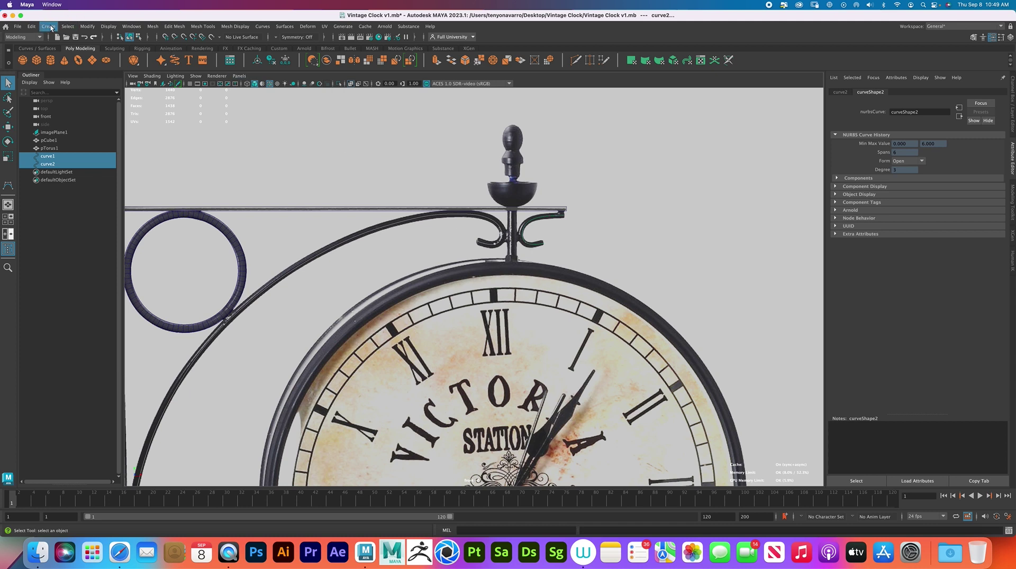
click(85, 26)
mouse_move(51, 28)
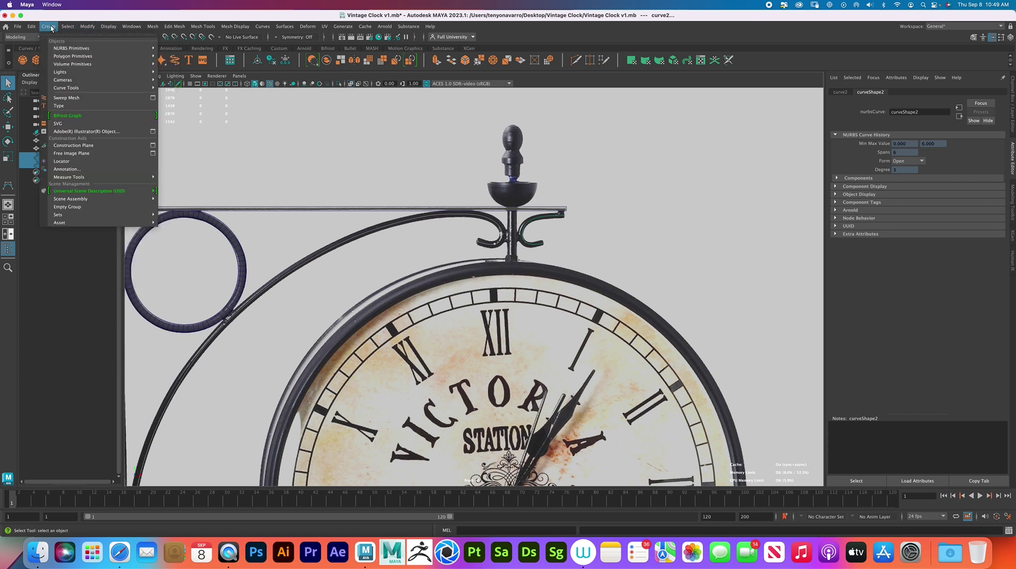
click(97, 98)
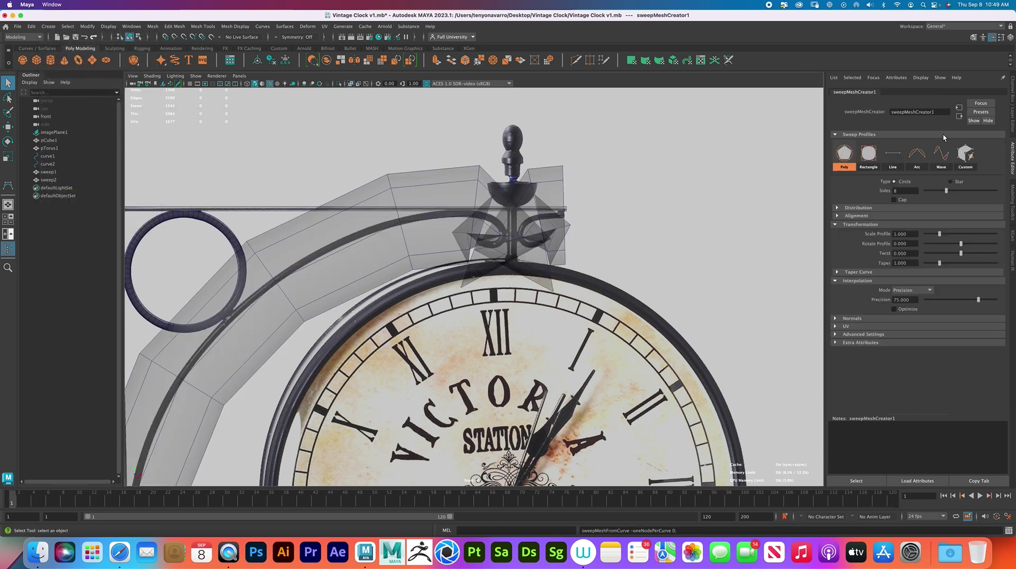
Set the sweep meshes' Scale Profile to 0.057 and Precision to 100 with Optimize enabled
drag(940, 234, 927, 238)
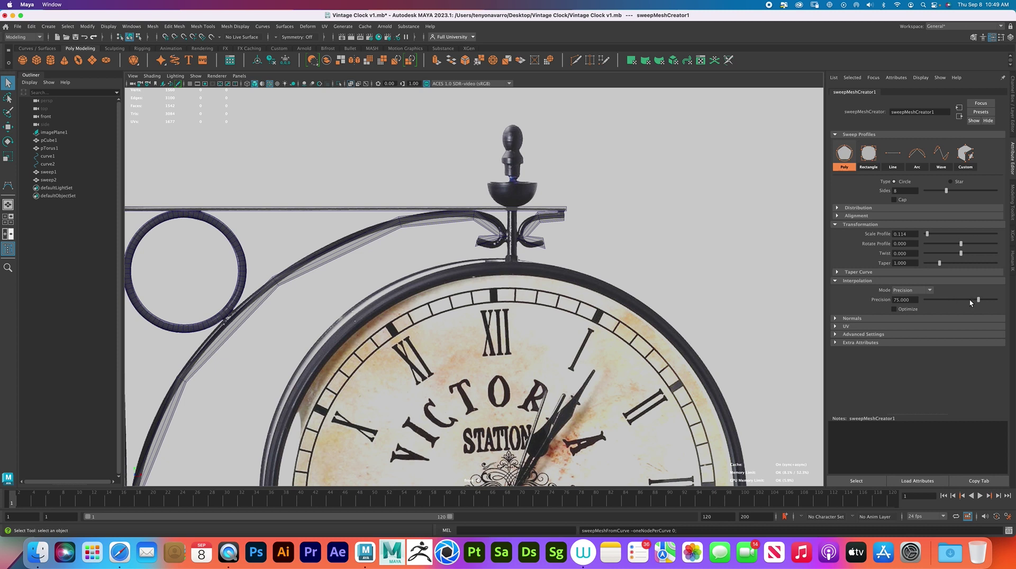
mouse_move(978, 300)
mouse_down()
mouse_move(1004, 303)
mouse_move(994, 302)
mouse_up()
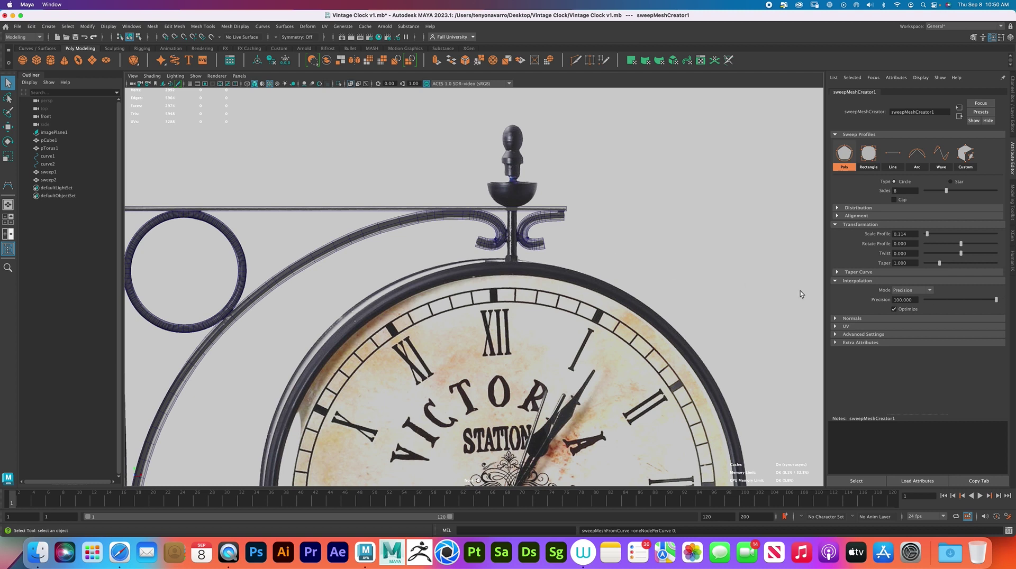
click(894, 309)
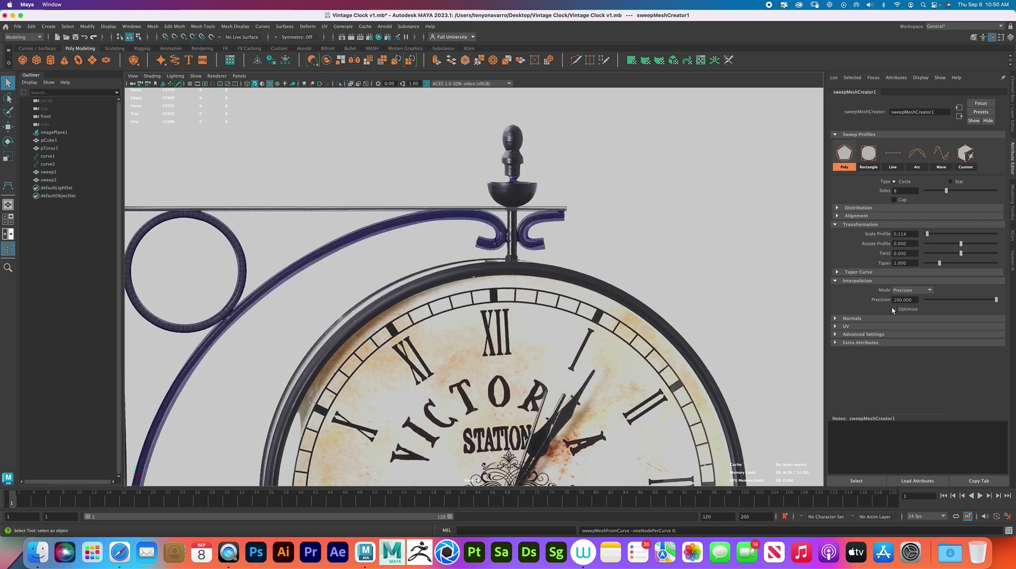
click(893, 310)
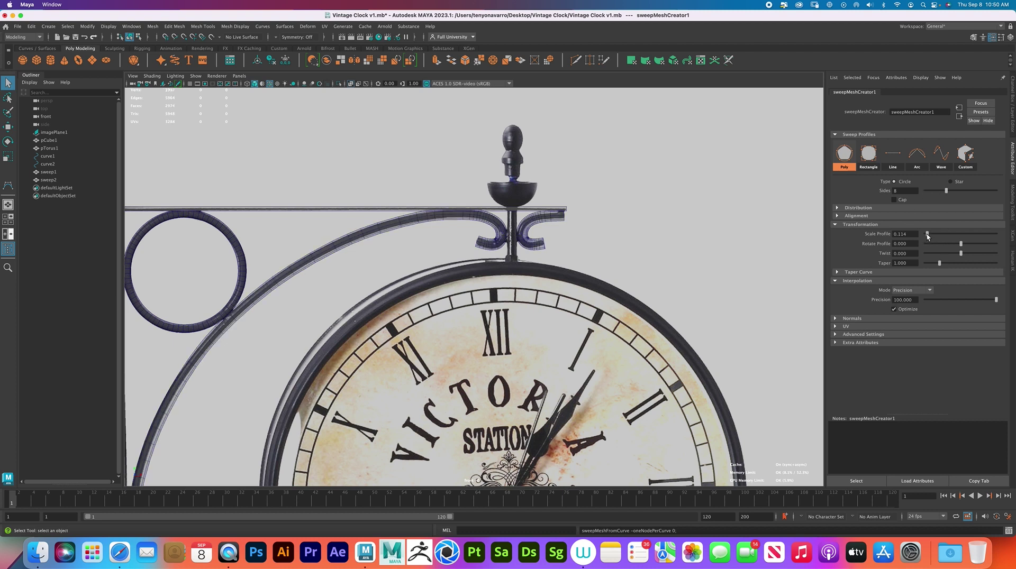
drag(928, 236, 927, 234)
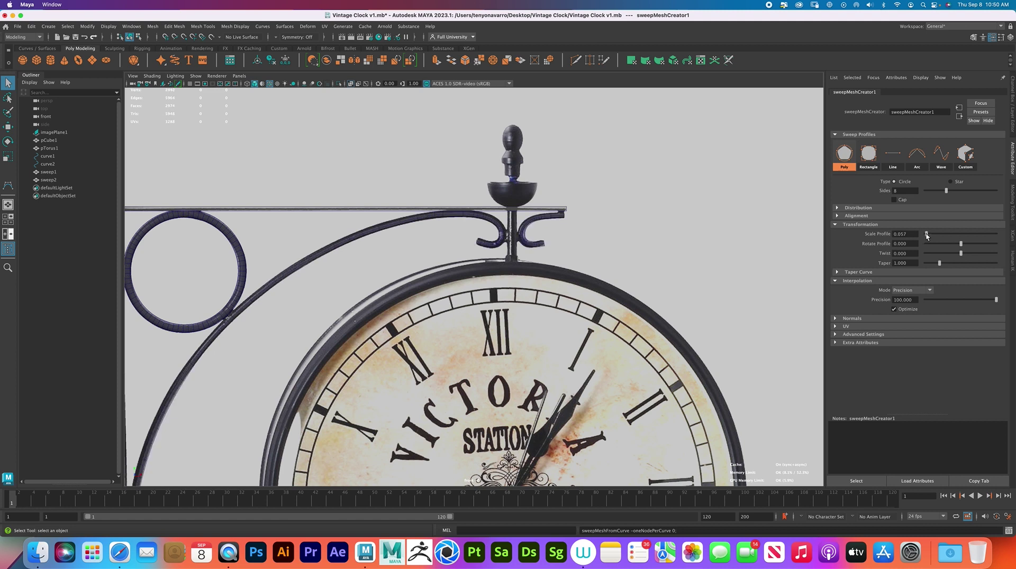
key(space)
alt+drag(632, 173, 674, 223)
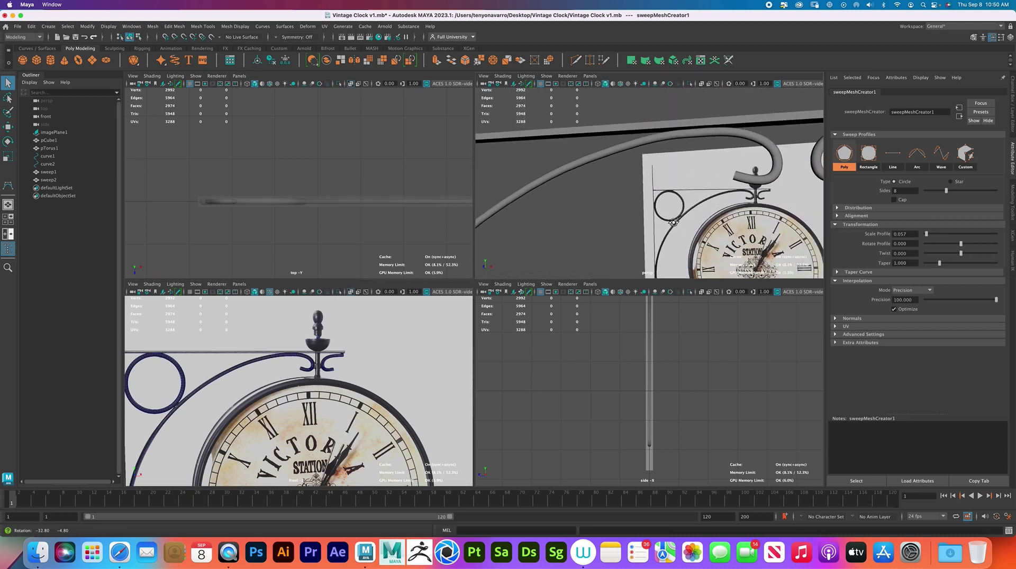
Switch the short scroll's curve to edit points and move its outer end point to meet the horizontal bar
scroll(434, 378, up, 5)
alt+middle_drag(395, 347, 384, 381)
scroll(362, 385, up, 5)
alt+middle_drag(769, 165, 695, 192)
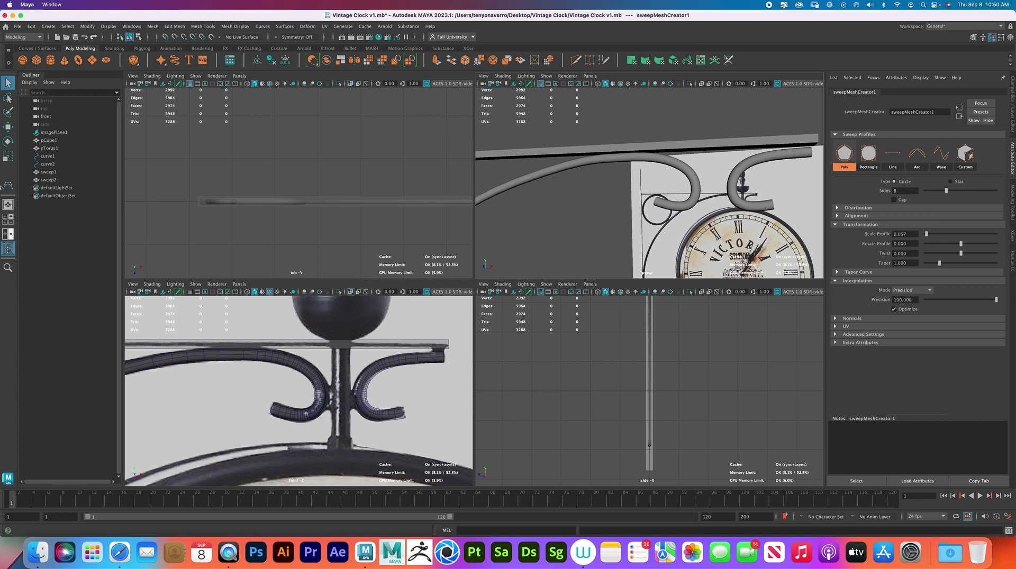
click(52, 165)
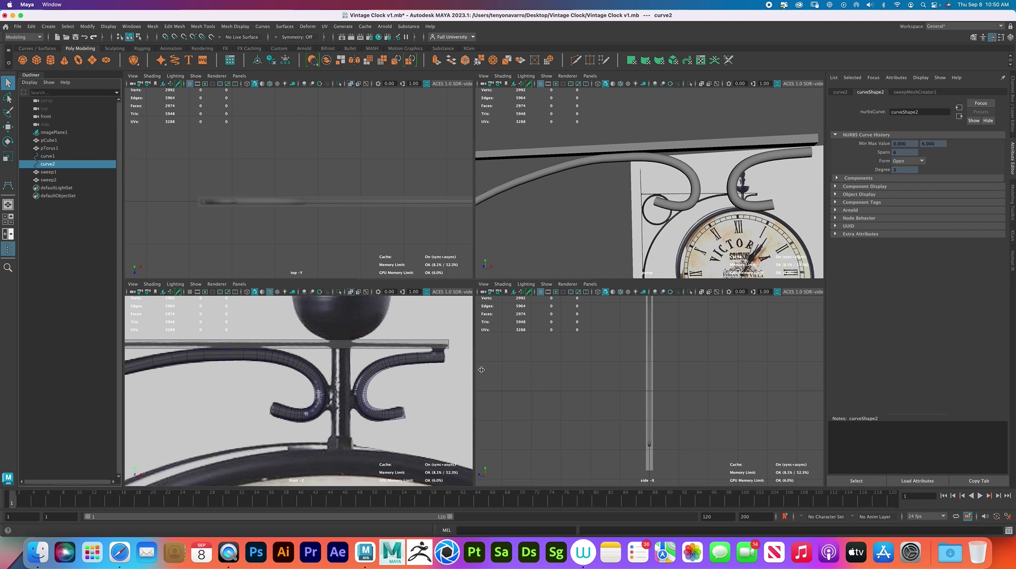
right_click(439, 362)
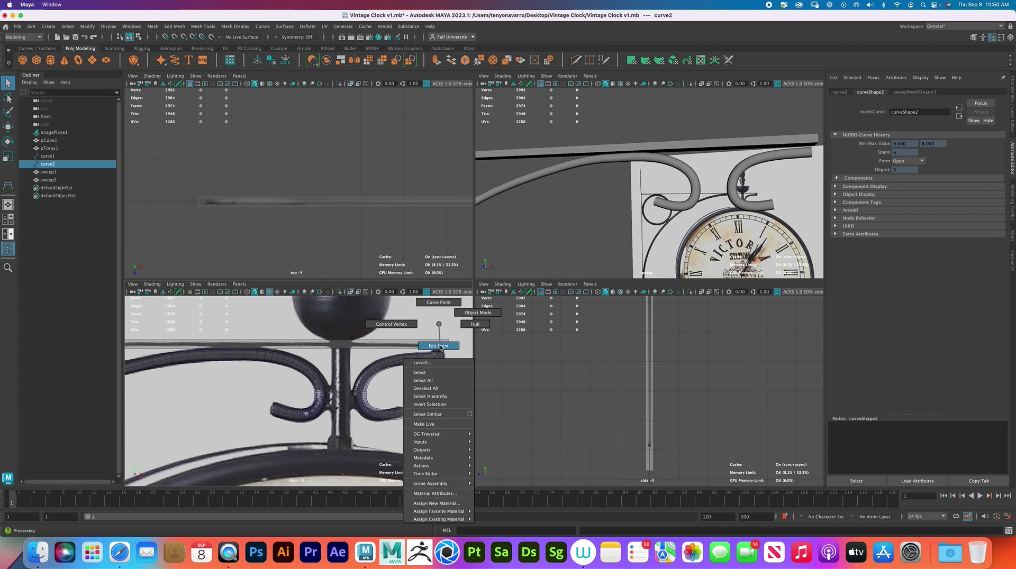
click(439, 347)
click(8, 126)
drag(431, 350, 447, 315)
alt+drag(745, 207, 703, 190)
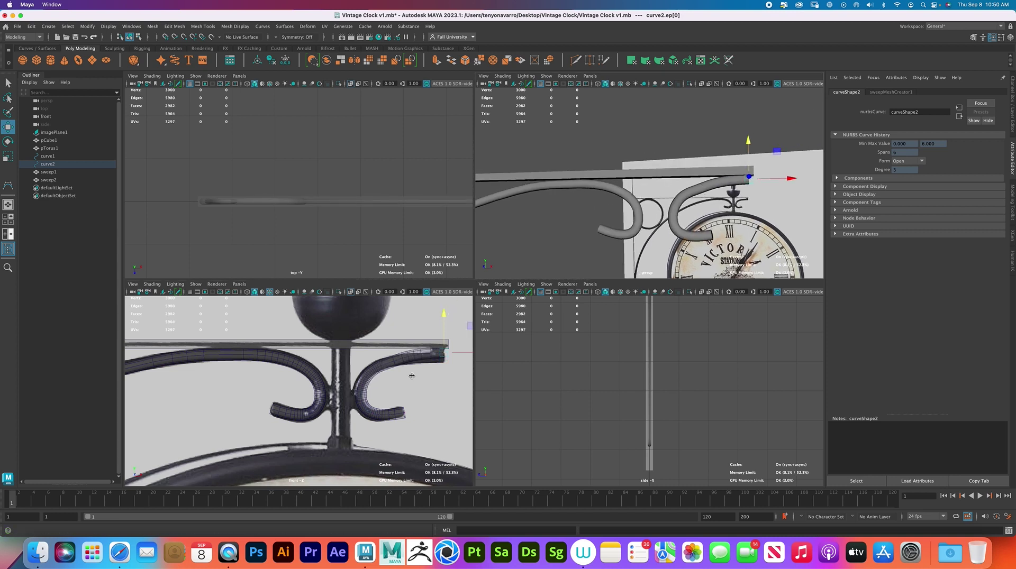
alt+right_drag(411, 375, 429, 370)
drag(399, 359, 400, 318)
Switch the long rod's curve to edit points and nudge the point beside the ring to follow the reference
alt+right_drag(591, 235, 540, 233)
alt+middle_drag(516, 233, 563, 214)
alt+right_drag(291, 431, 238, 430)
alt+middle_drag(132, 456, 259, 409)
scroll(236, 411, down, 2)
scroll(279, 385, up, 5)
scroll(273, 386, up, 4)
drag(260, 370, 302, 401)
click(302, 371)
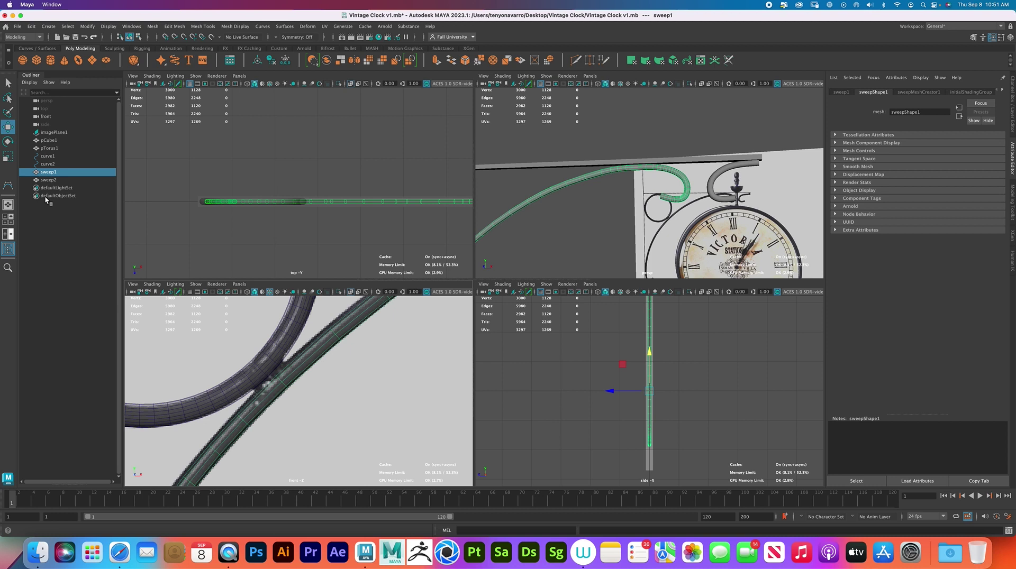
click(48, 165)
click(50, 157)
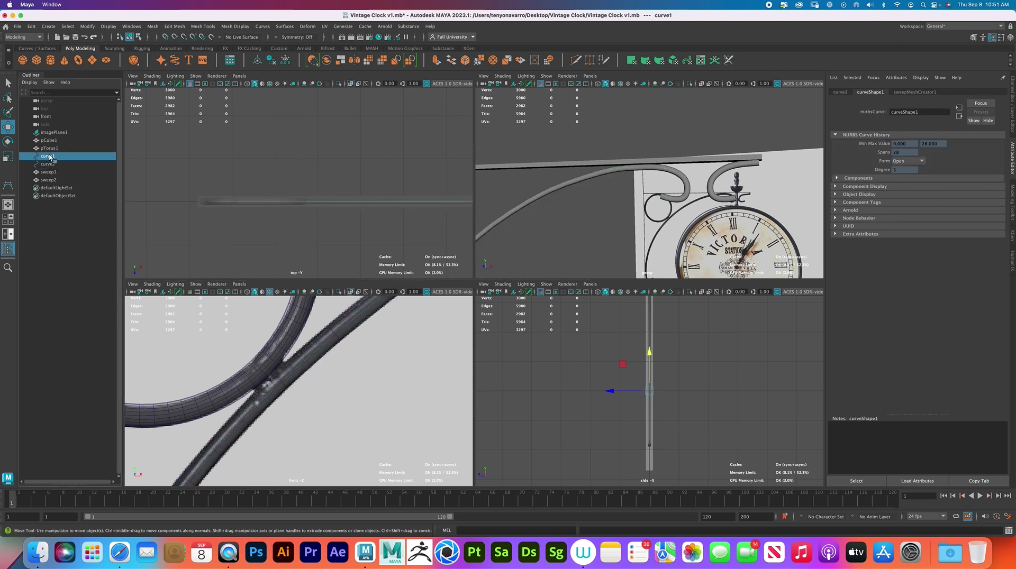
right_drag(316, 300, 349, 288)
mouse_move(400, 202)
right_down()
mouse_move(375, 201)
mouse_move(402, 220)
right_up()
click(287, 377)
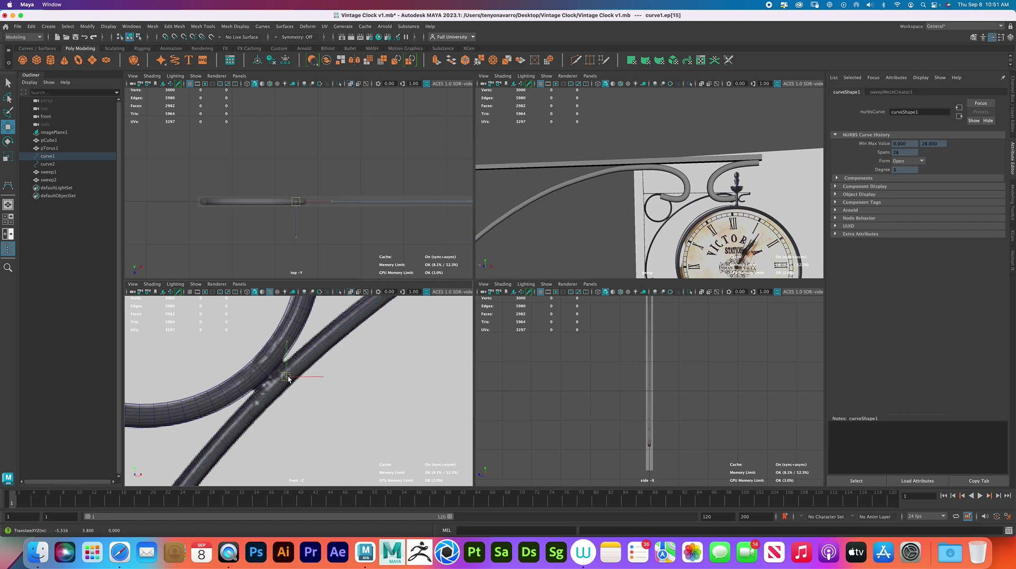
drag(288, 379, 285, 376)
Adjust the long rod's next edit point above the ring contact to line up with the reference rod
alt+middle_drag(324, 352, 292, 393)
alt+middle_drag(608, 202, 648, 172)
scroll(648, 172, up, 1)
alt+drag(648, 170, 709, 172)
alt+middle_drag(335, 388, 336, 388)
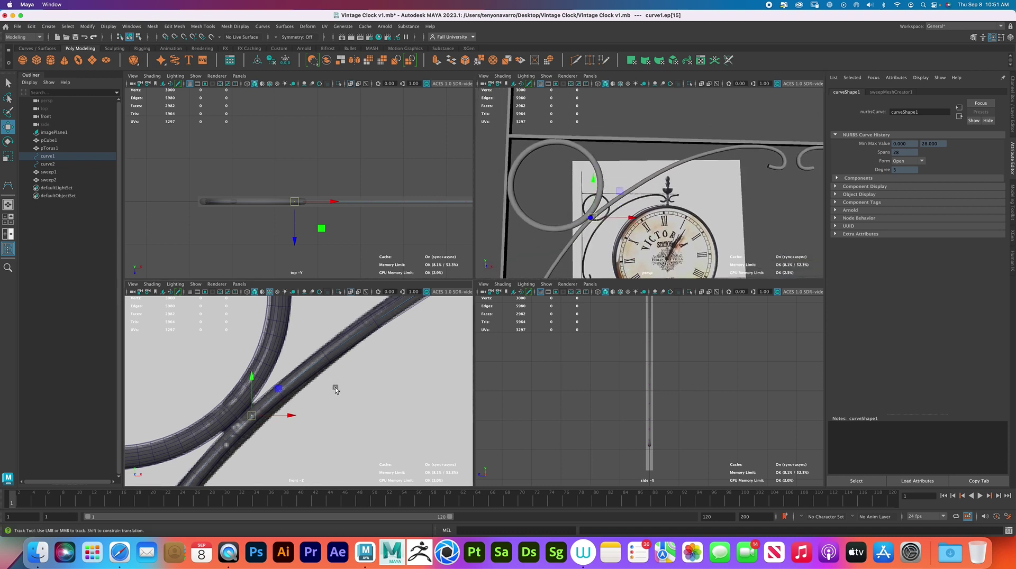
click(328, 334)
click(370, 341)
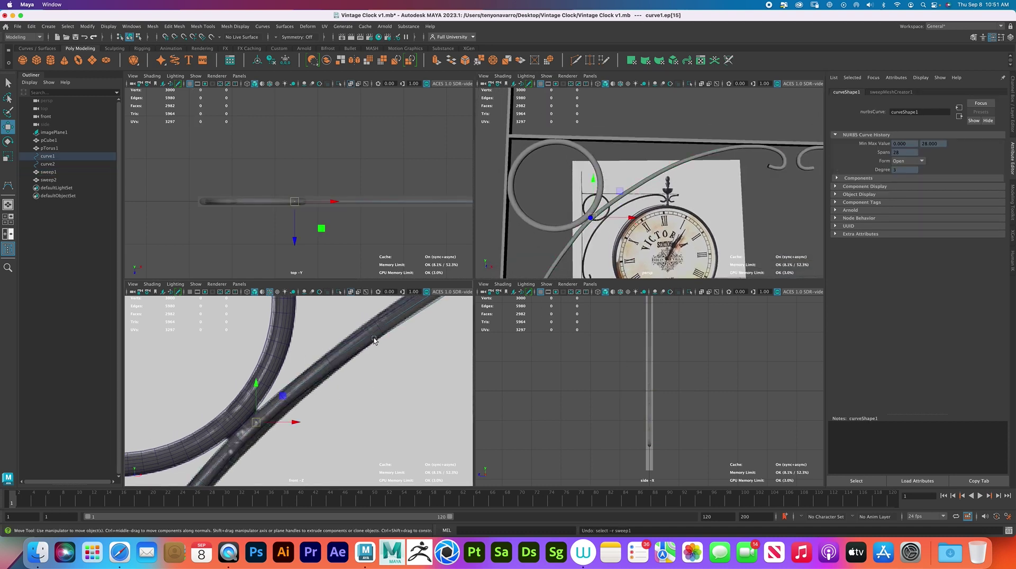
scroll(366, 344, up, 2)
drag(324, 335, 320, 335)
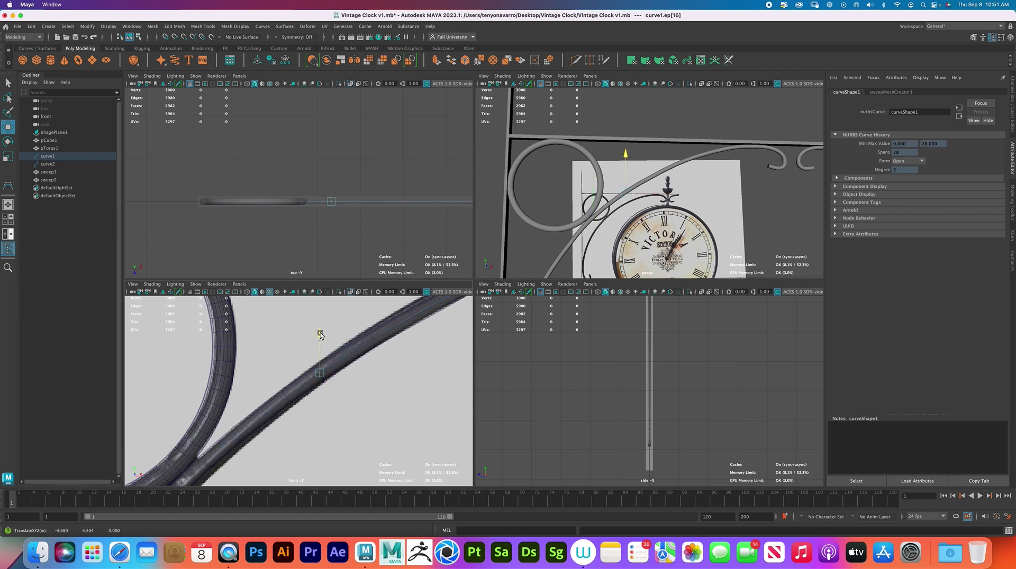
Raise the following edit point on the long rod's upper arch slightly to match the reference
alt+middle_drag(372, 321, 247, 392)
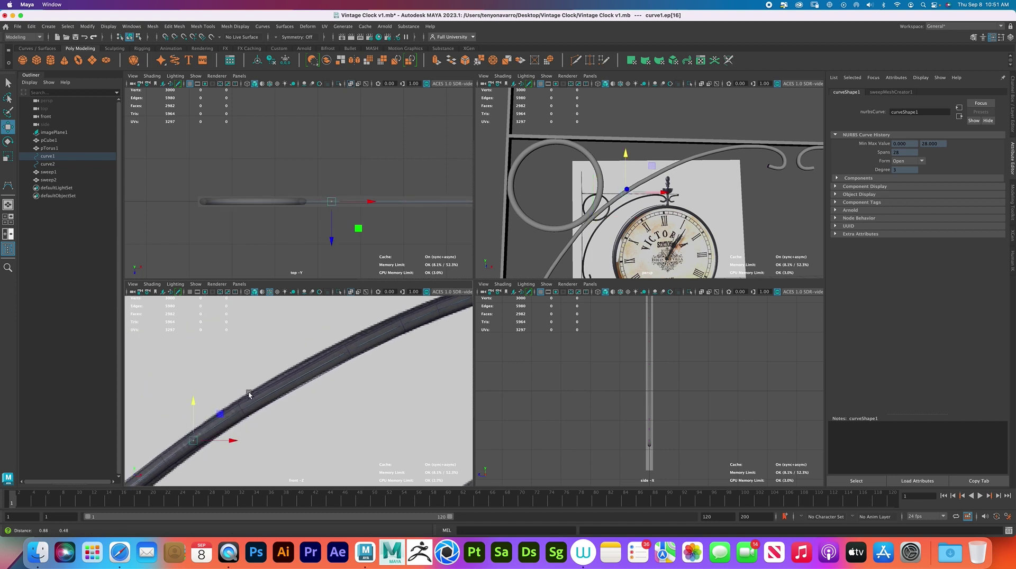
click(331, 355)
key(super+z)
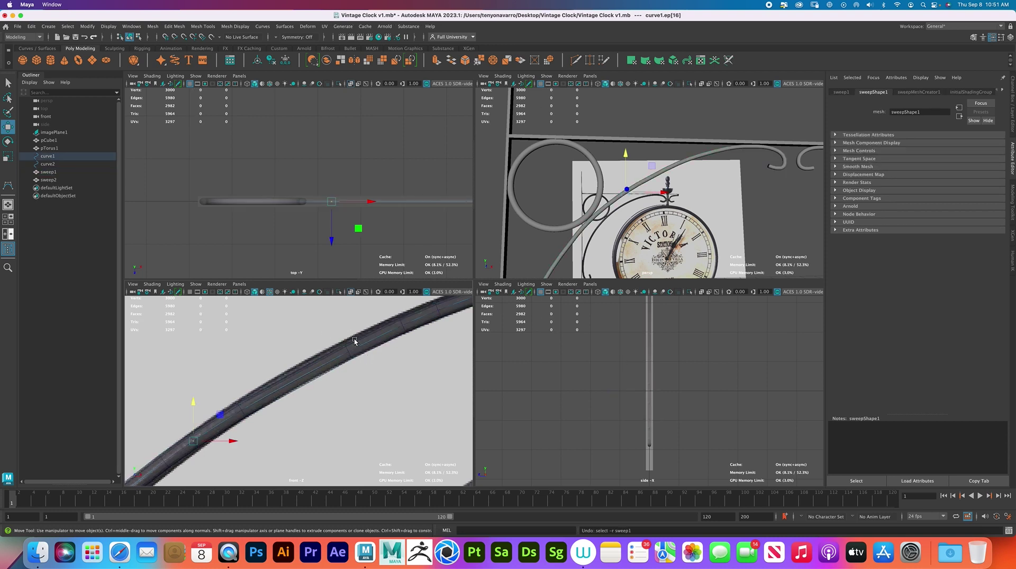
drag(324, 356, 322, 388)
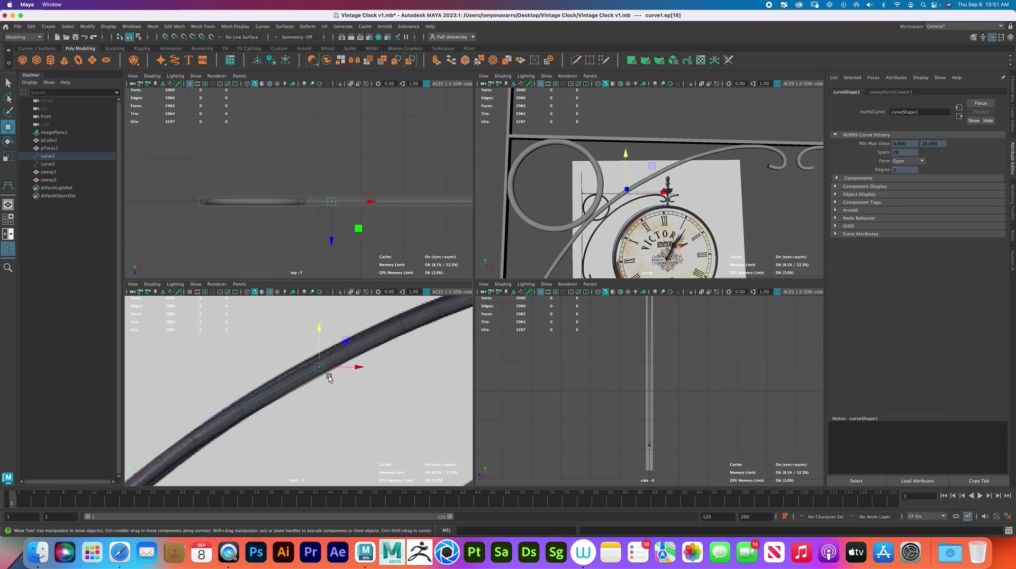
drag(319, 326, 319, 322)
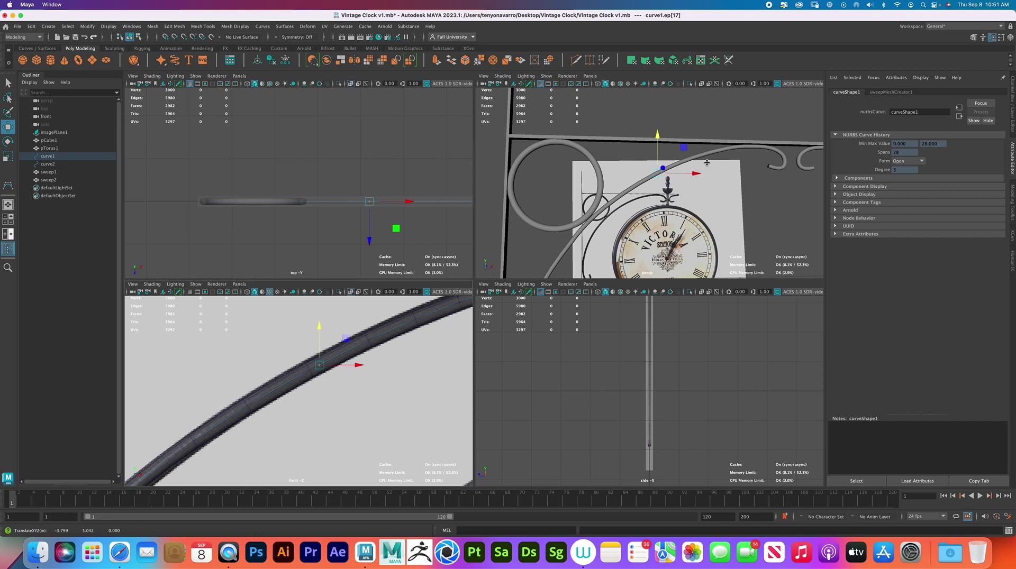
Examine the adjusted rods and scrolls in perspective from several angles against the reference image
alt+drag(711, 165, 706, 172)
alt+right_drag(707, 172, 659, 175)
alt+drag(659, 175, 640, 196)
alt+right_drag(640, 197, 658, 240)
alt+drag(658, 240, 598, 228)
alt+right_drag(590, 212, 545, 196)
alt+middle_drag(699, 174, 609, 225)
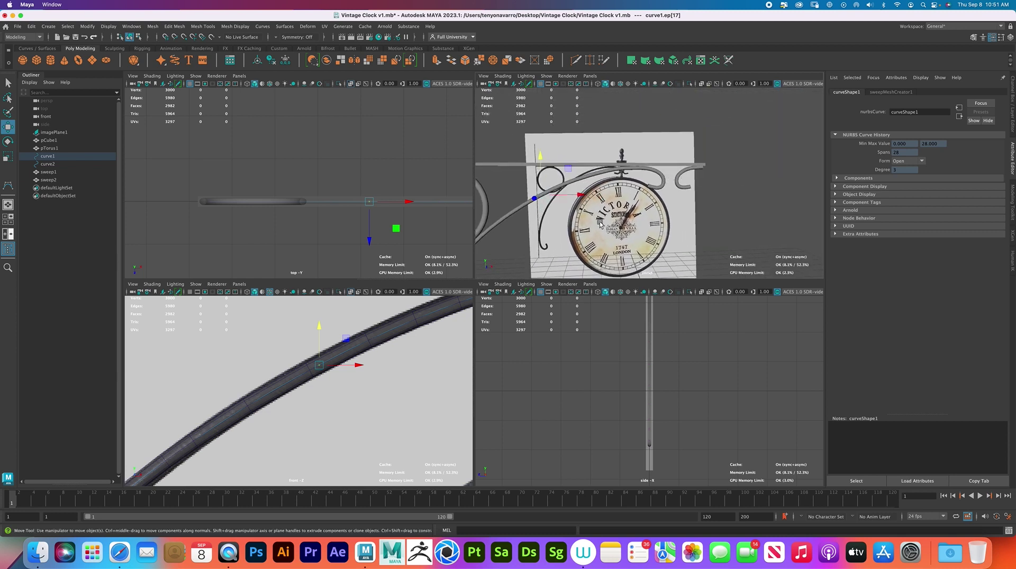
alt+drag(609, 225, 601, 156)
alt+middle_drag(601, 155, 632, 121)
alt+drag(631, 204, 629, 180)
Select the edit points along the long rod's lower section and nudge them horizontally beside the vertical bar
alt+right_drag(317, 410, 302, 376)
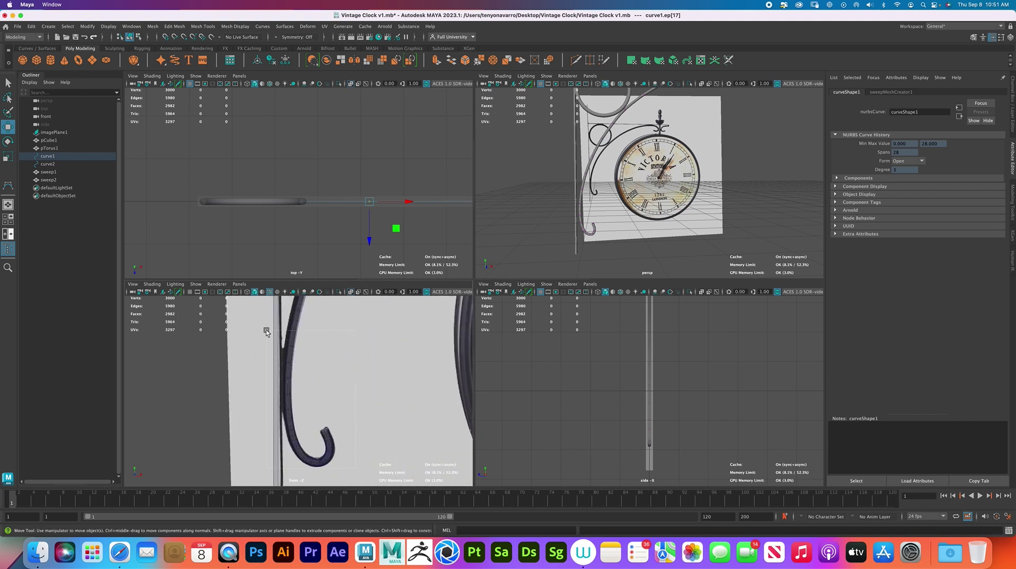
drag(258, 327, 311, 380)
scroll(341, 411, up, 5)
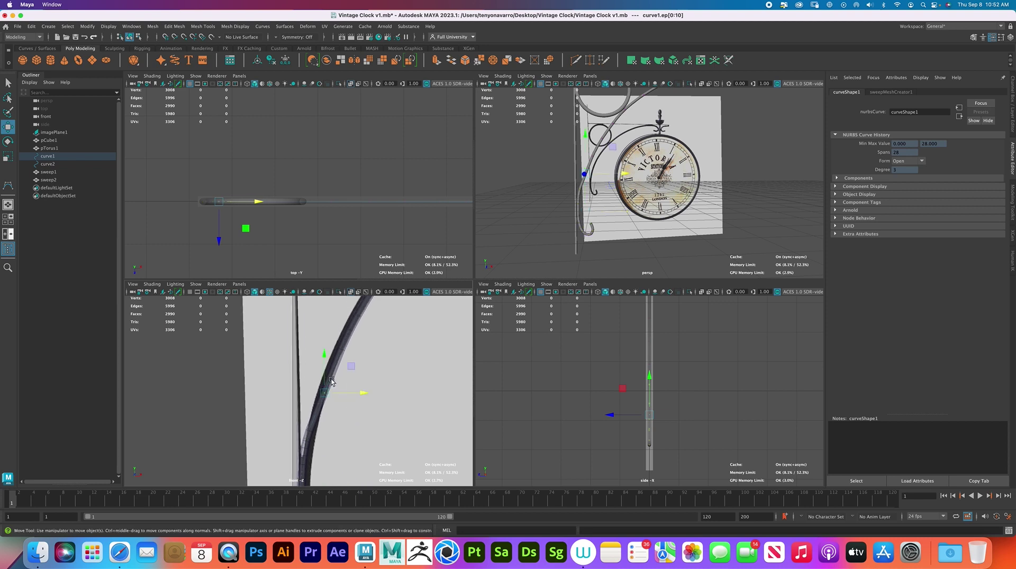
alt+drag(552, 224, 585, 194)
drag(358, 394, 357, 393)
drag(315, 324, 382, 344)
alt+middle_drag(386, 326, 321, 418)
drag(325, 394, 285, 372)
click(307, 382)
drag(347, 381, 347, 382)
Fine-tune the horizontal position of the lower scroll's edit points so the rod rests against the vertical bar
scroll(624, 160, down, 3)
alt+drag(624, 161, 595, 218)
scroll(647, 247, up, 3)
scroll(394, 347, down, 4)
alt+middle_drag(235, 387, 270, 281)
drag(271, 379, 271, 380)
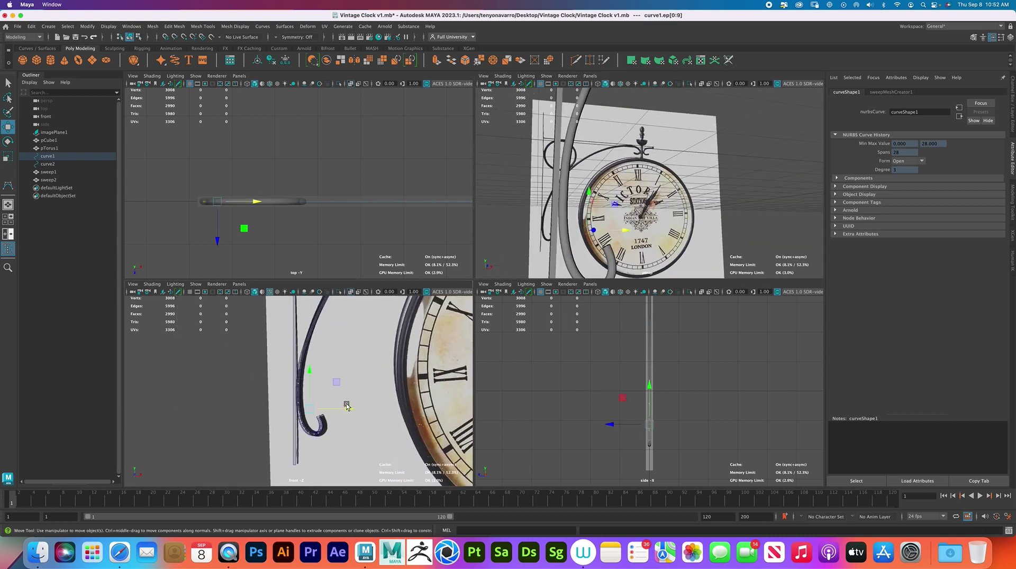
drag(349, 408, 349, 409)
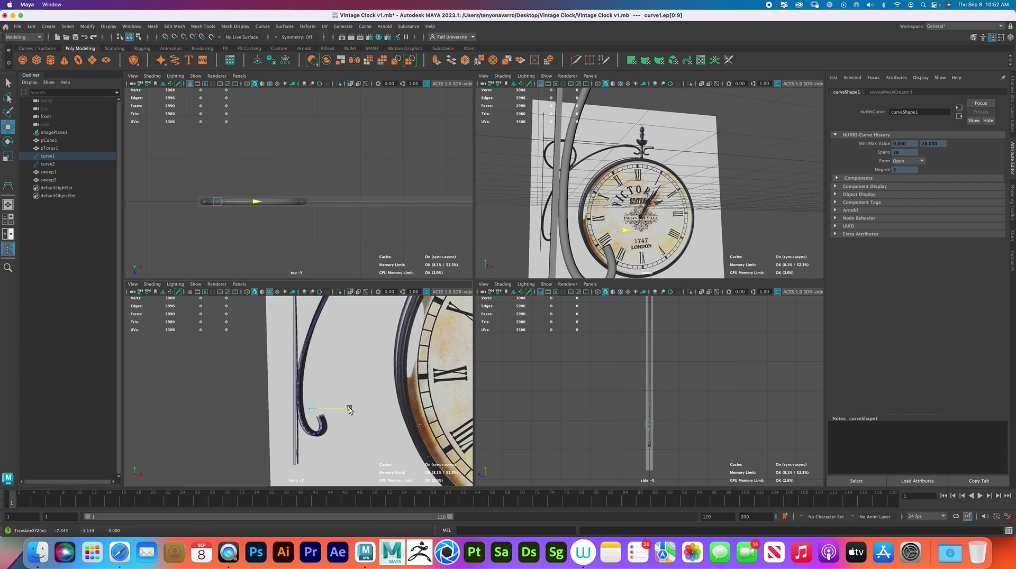
drag(350, 410, 349, 410)
drag(346, 408, 345, 409)
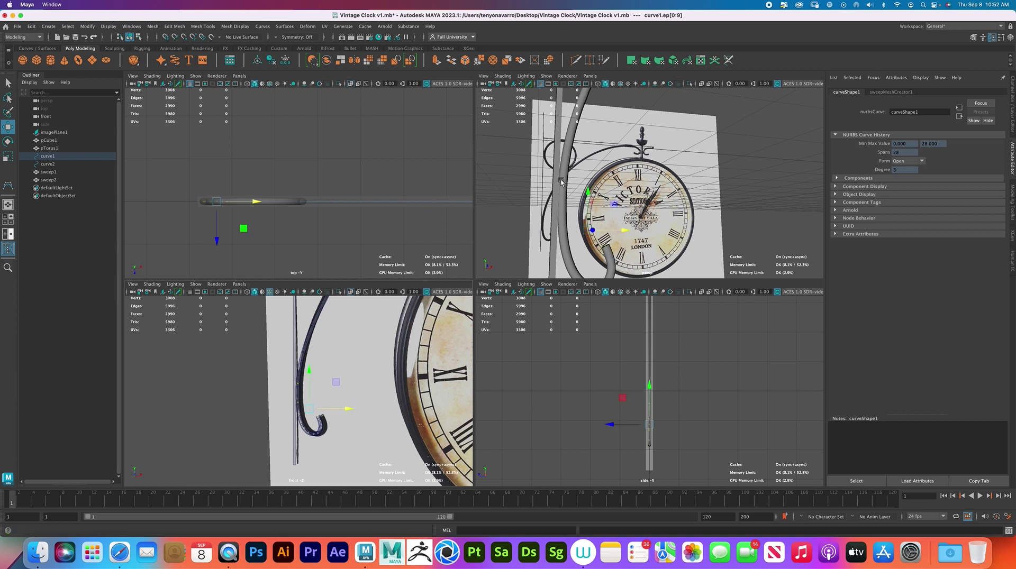
Return to object mode and clear the selection
alt+drag(574, 163, 614, 167)
right_drag(618, 159, 724, 143)
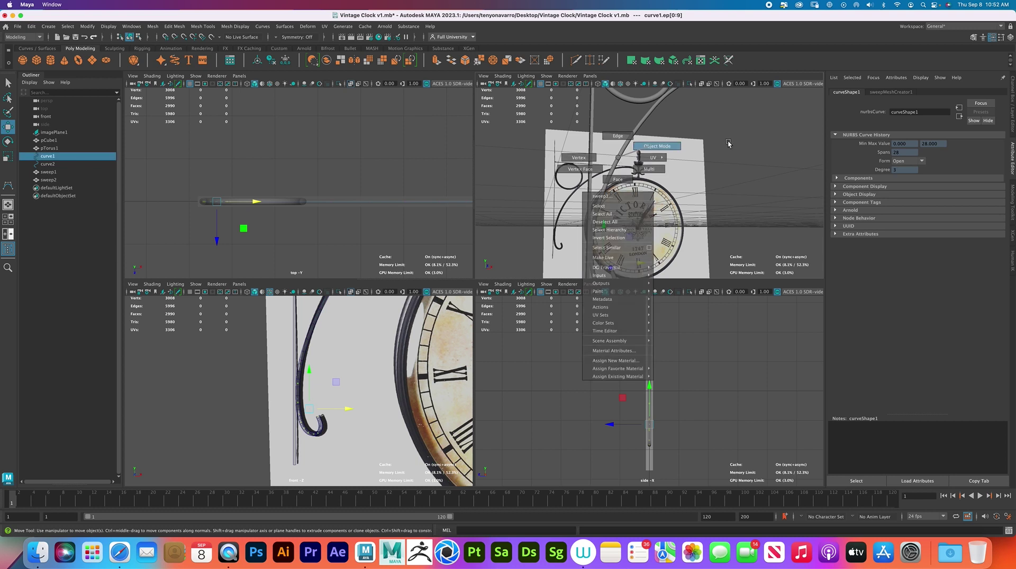
click(738, 148)
alt+middle_drag(737, 149, 735, 194)
mouse_move(736, 193)
alt+mouse_down()
mouse_move(716, 215)
mouse_move(653, 217)
mouse_move(722, 211)
mouse_move(735, 196)
alt+mouse_up()
alt+right_drag(723, 206, 614, 197)
alt+middle_drag(614, 198, 595, 195)
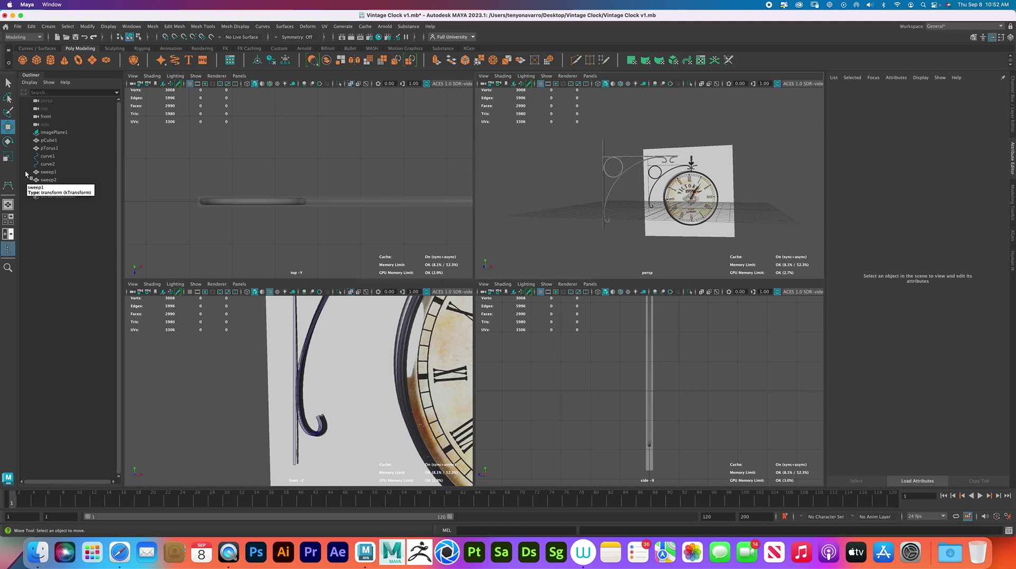
alt+middle_drag(333, 371, 177, 472)
alt+middle_drag(398, 299, 350, 386)
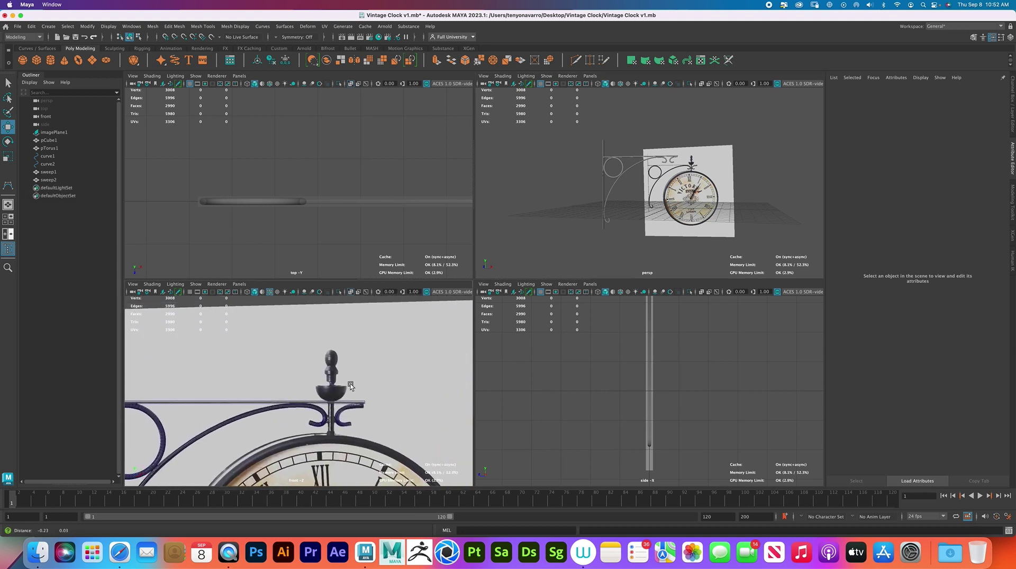
Select all bracket meshes and curves and delete the construction history of all objects
drag(580, 138, 732, 239)
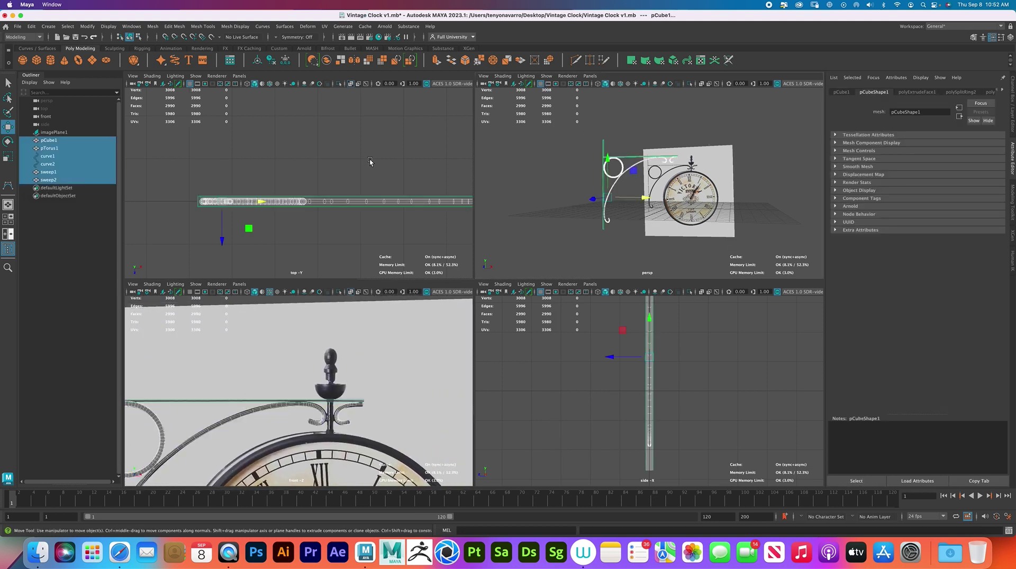
click(31, 26)
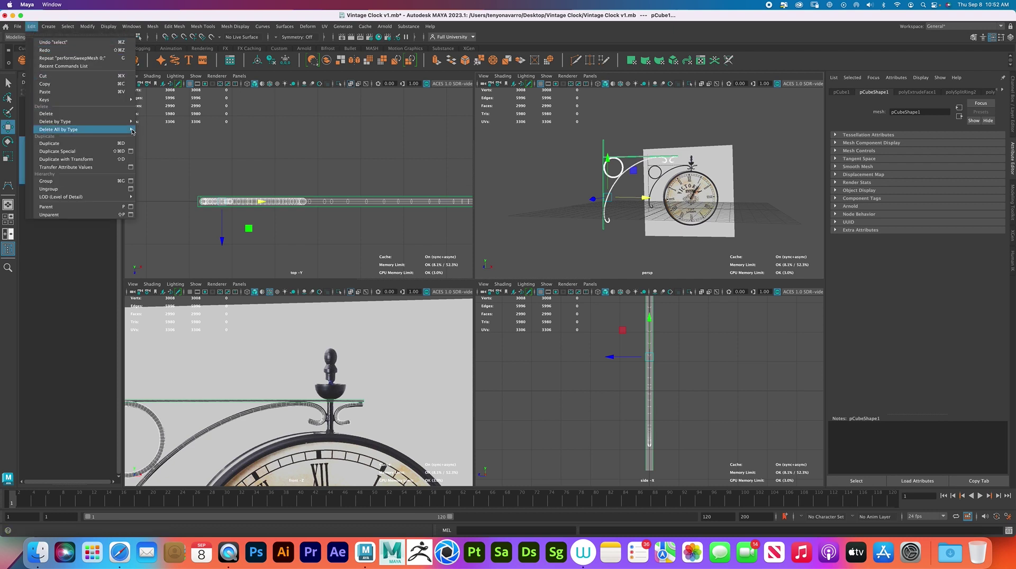
click(159, 130)
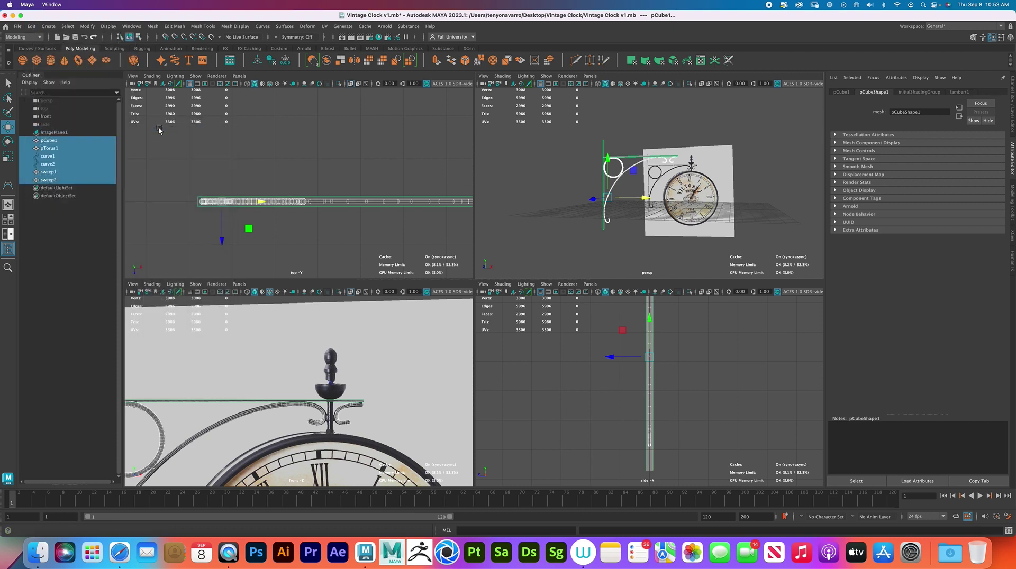
click(31, 26)
mouse_move(85, 130)
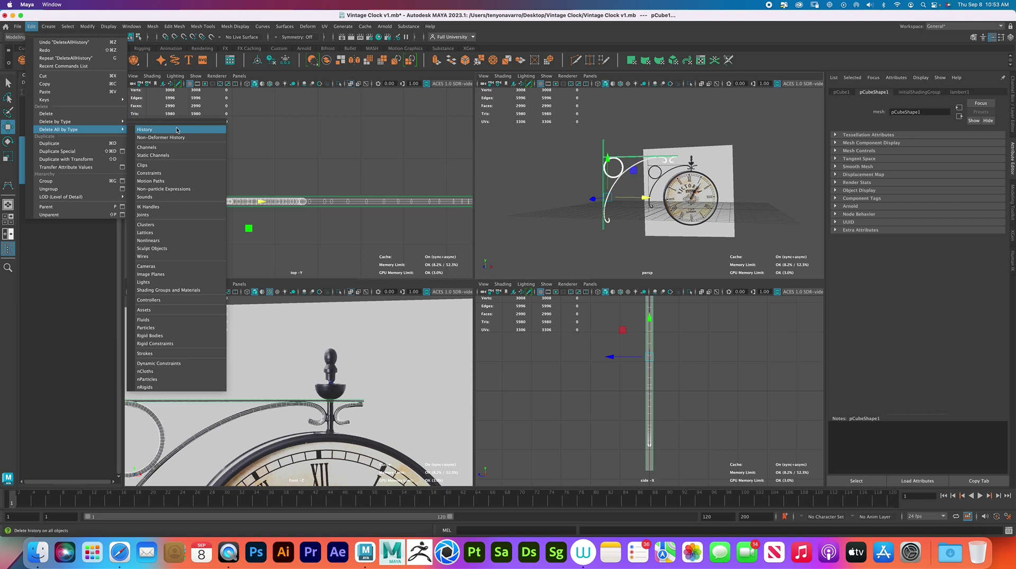
click(182, 136)
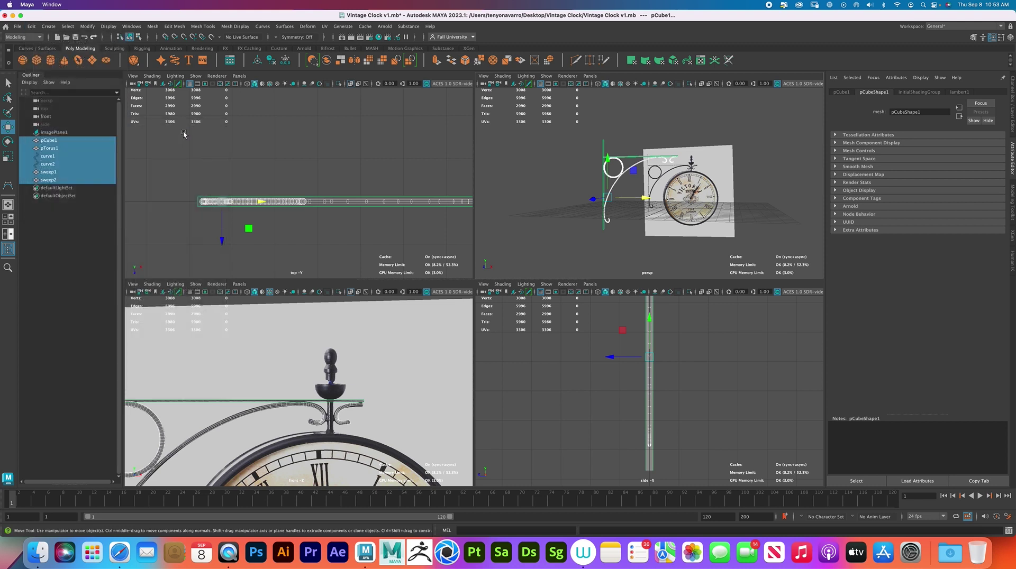
Freeze the transformations of the bracket pieces, center their pivots and clear the selection
click(88, 27)
click(116, 64)
click(87, 27)
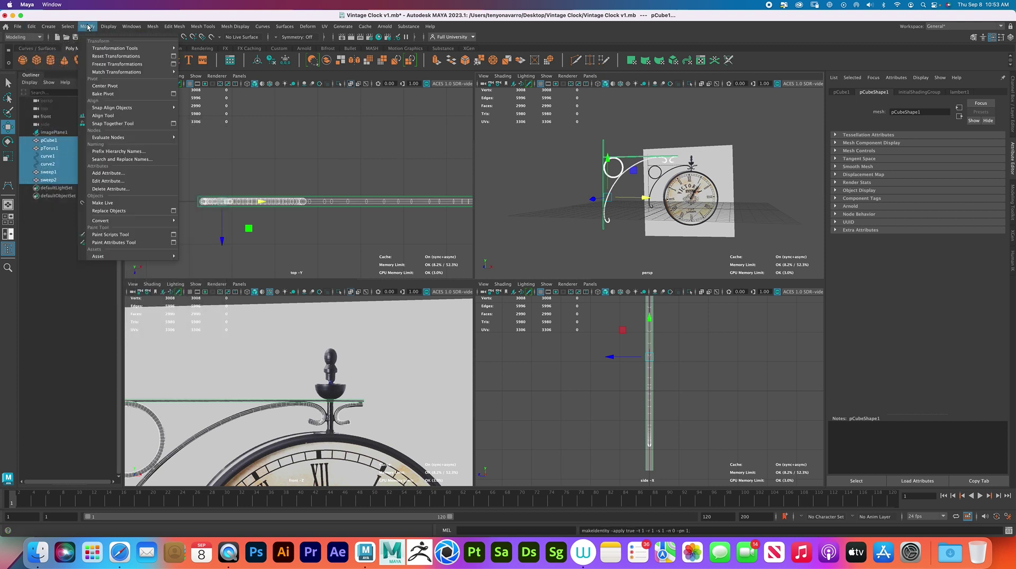
click(104, 86)
click(68, 231)
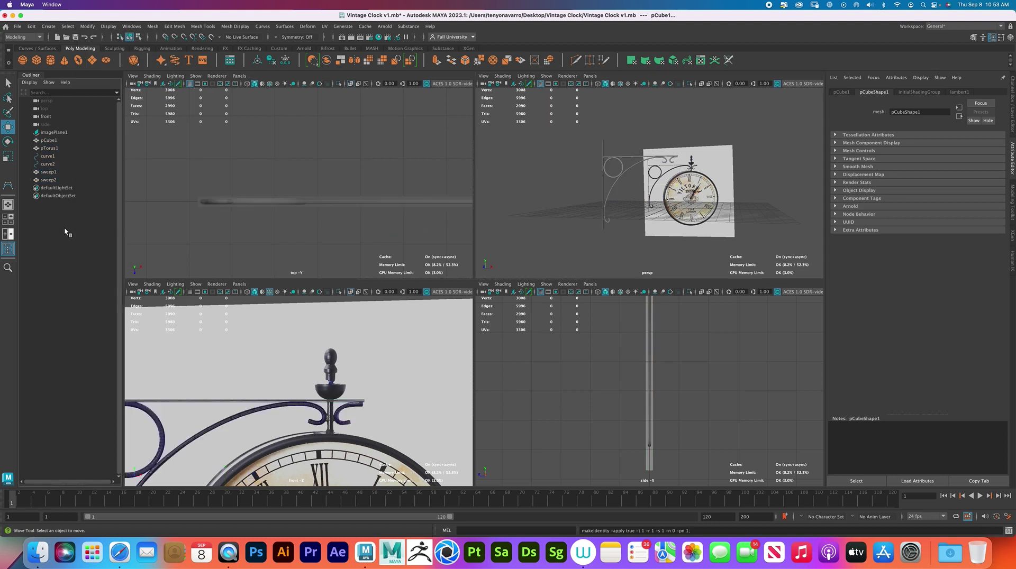
Delete the two leftover guide curves of the swept scrolls
click(48, 157)
key(Delete)
click(51, 158)
key(Delete)
Select both swept scroll meshes and inspect their tube ends up close in perspective
alt+right_drag(631, 171, 669, 171)
alt+middle_drag(669, 171, 654, 195)
drag(665, 219, 633, 193)
alt+drag(704, 211, 642, 219)
scroll(642, 221, up, 10)
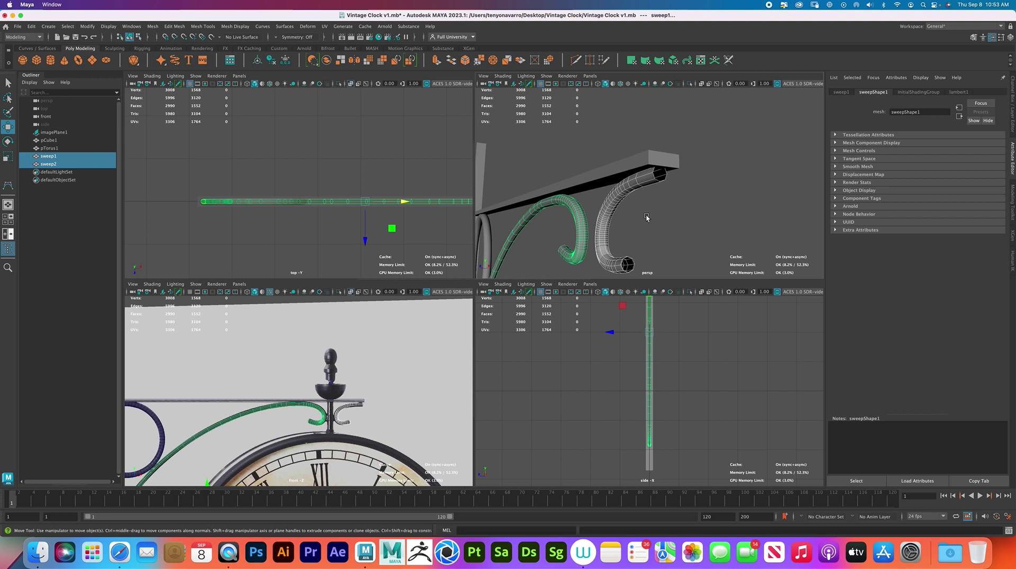
alt+drag(691, 216, 630, 186)
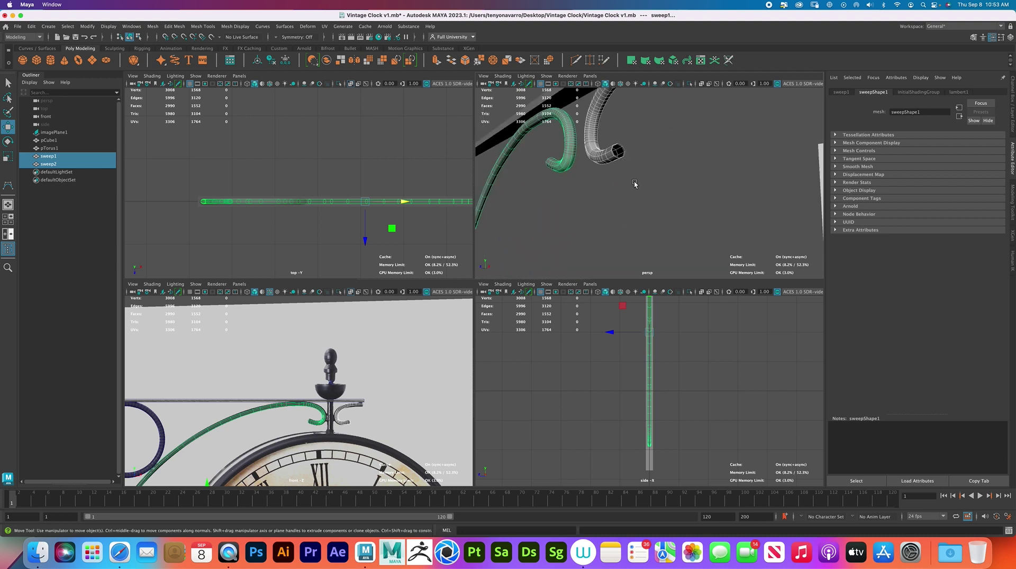
Undo the curve deletion, pivot centering, transform freeze and history deletion, and leave nothing selected
key(super+z)
key(super+z)
key(super+z)
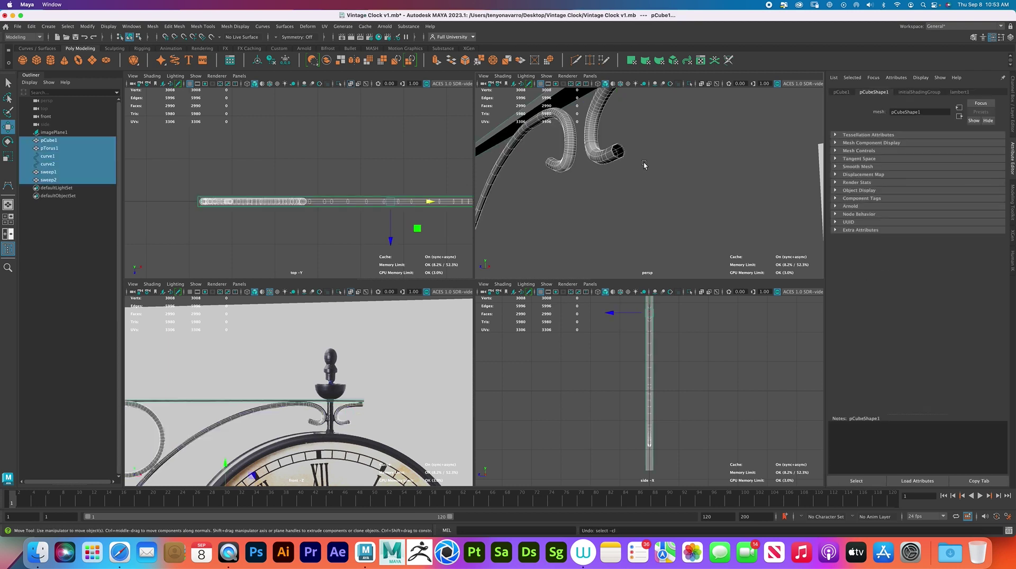
scroll(263, 399, down, 1)
key(ctrl+z)
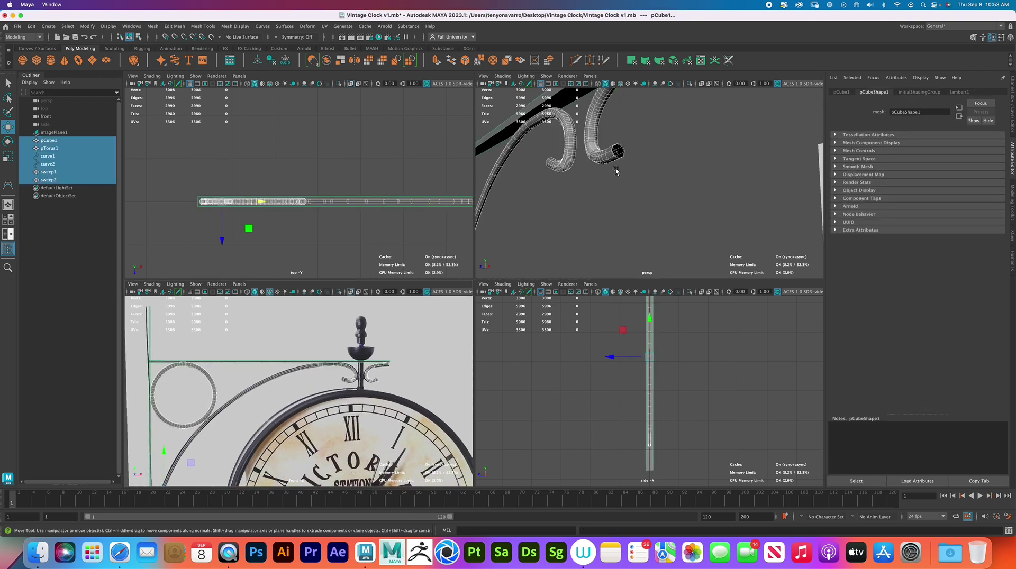
key(ctrl+z)
click(598, 173)
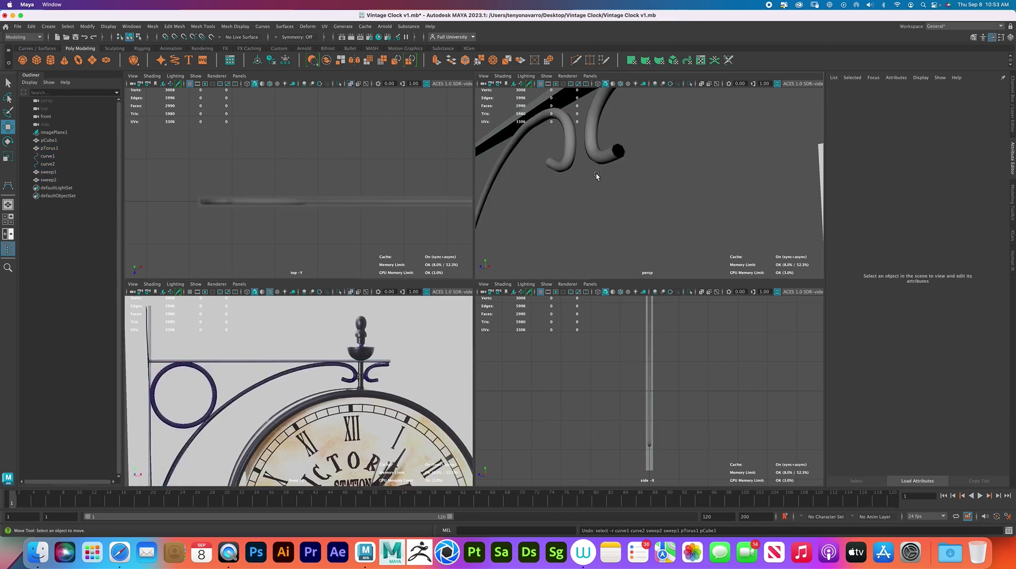
Cap the swept scrolls' ends and set the circular sweep profile to 20 sides through sweep1
key(ctrl+z)
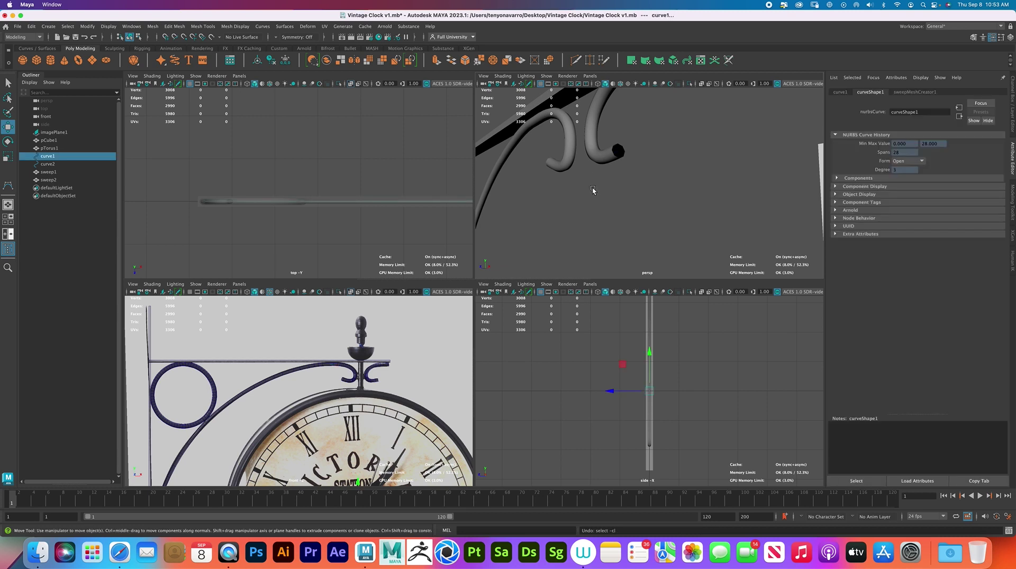
key(shift+z)
scroll(592, 191, up, 5)
right_drag(595, 195, 619, 184)
click(53, 172)
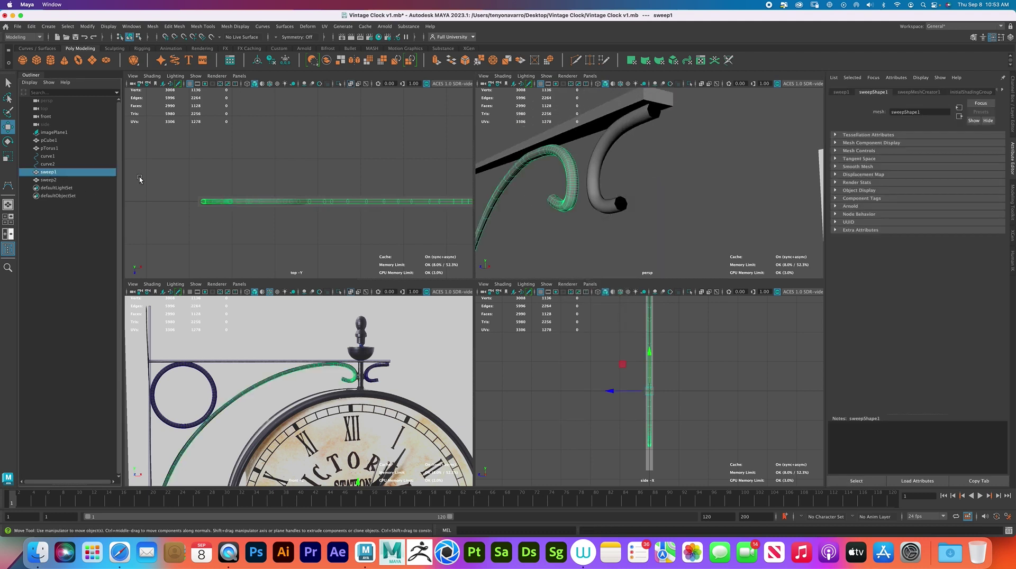
click(924, 93)
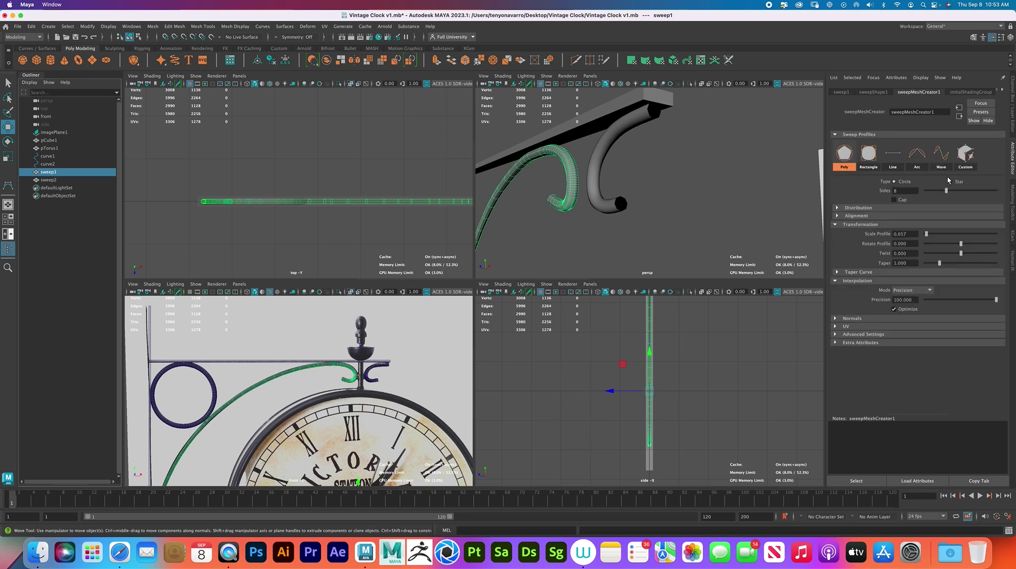
click(895, 199)
mouse_move(570, 214)
alt+mouse_down()
mouse_move(615, 218)
mouse_move(554, 217)
alt+mouse_up()
drag(946, 191, 996, 191)
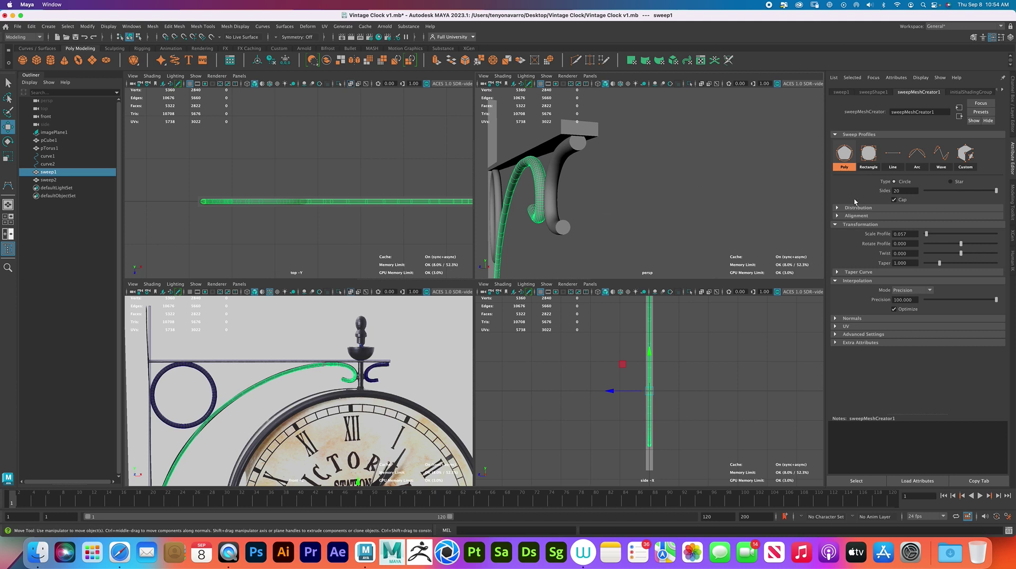
Turn on wireframe on shaded in the perspective view and inspect the capped scroll ends
alt+drag(542, 183, 563, 170)
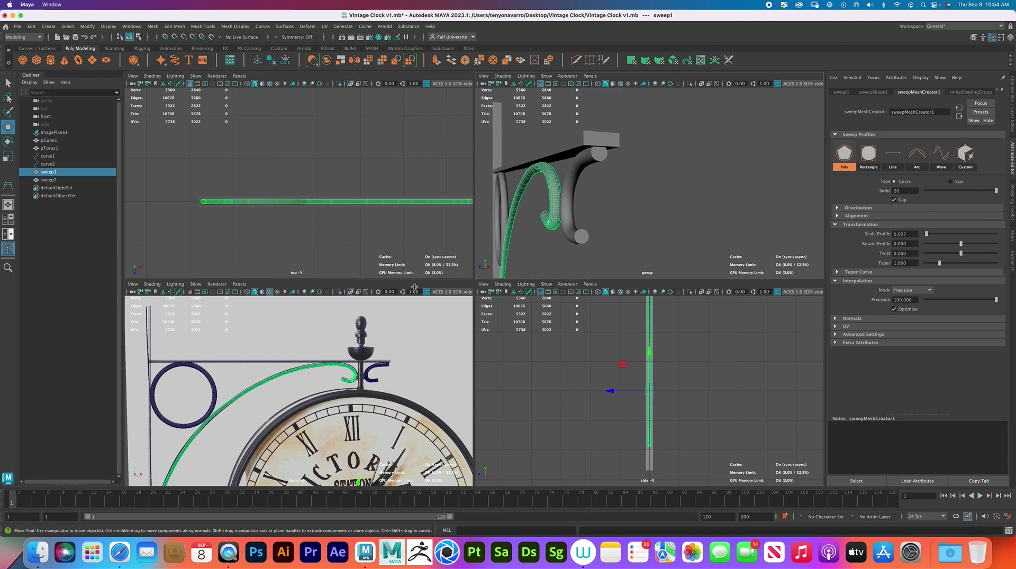
click(503, 76)
click(522, 149)
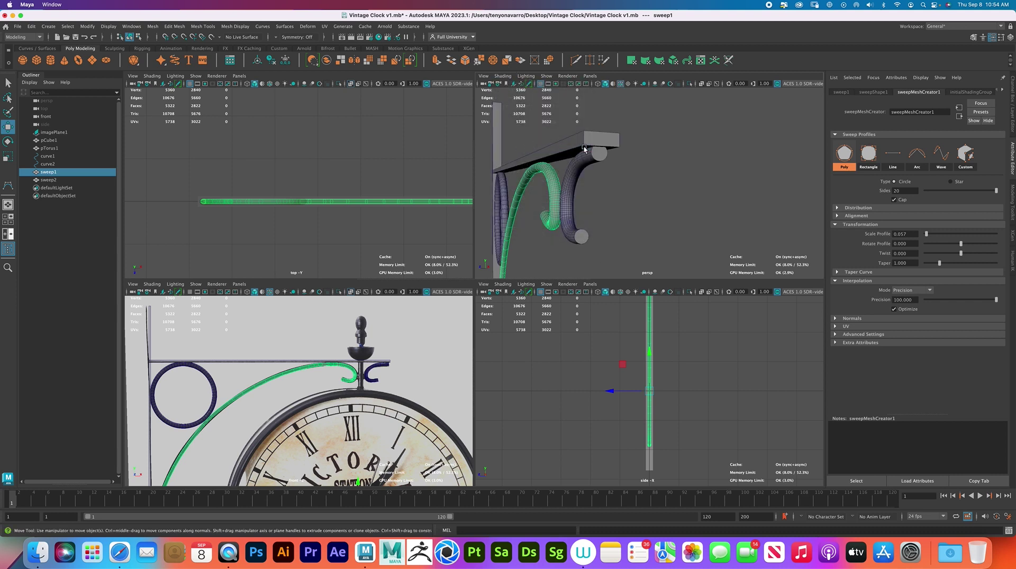
alt+right_drag(610, 160, 615, 165)
alt+middle_drag(615, 165, 622, 170)
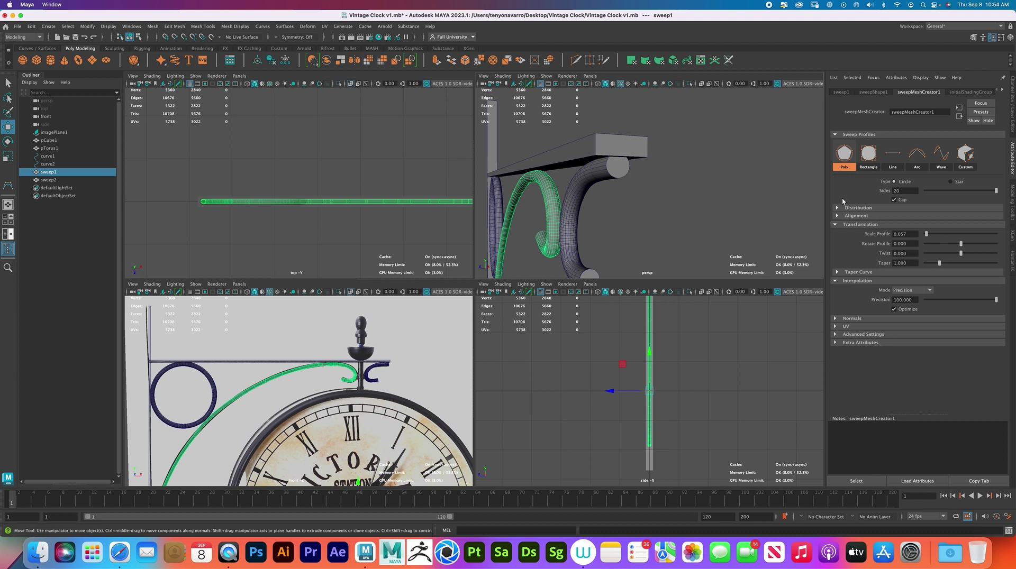
right_drag(617, 170, 646, 162)
scroll(649, 193, down, 10)
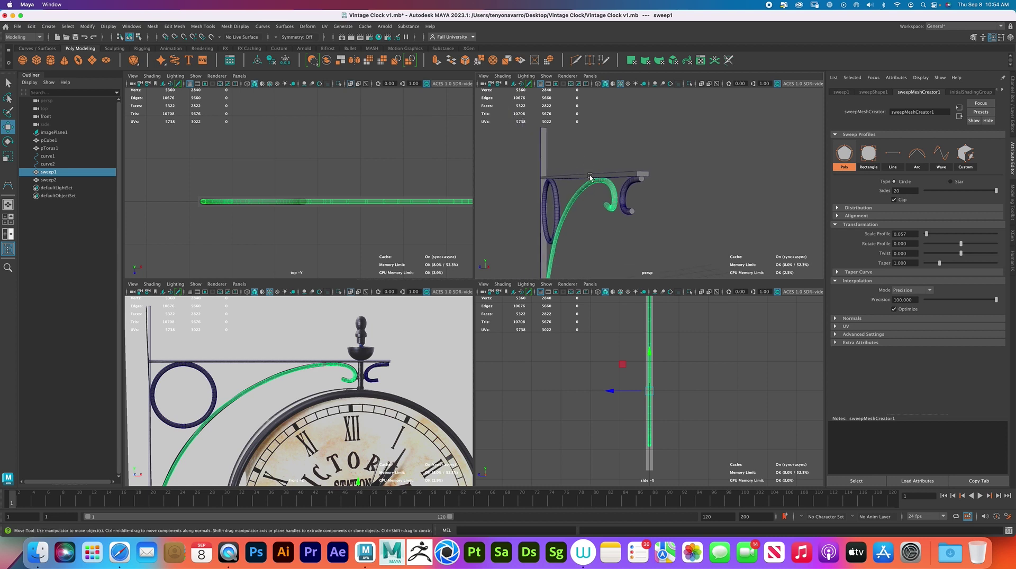
Select all bracket pieces, including the guide curves, and delete their construction history and non-deformer history
alt+middle_drag(653, 229, 667, 200)
click(662, 205)
alt+drag(662, 205, 594, 140)
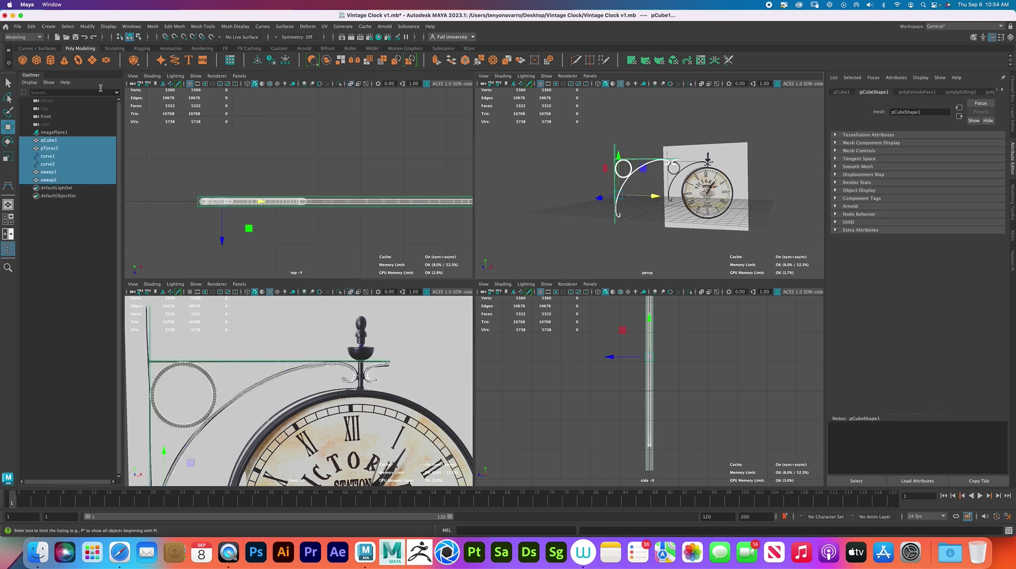
click(31, 26)
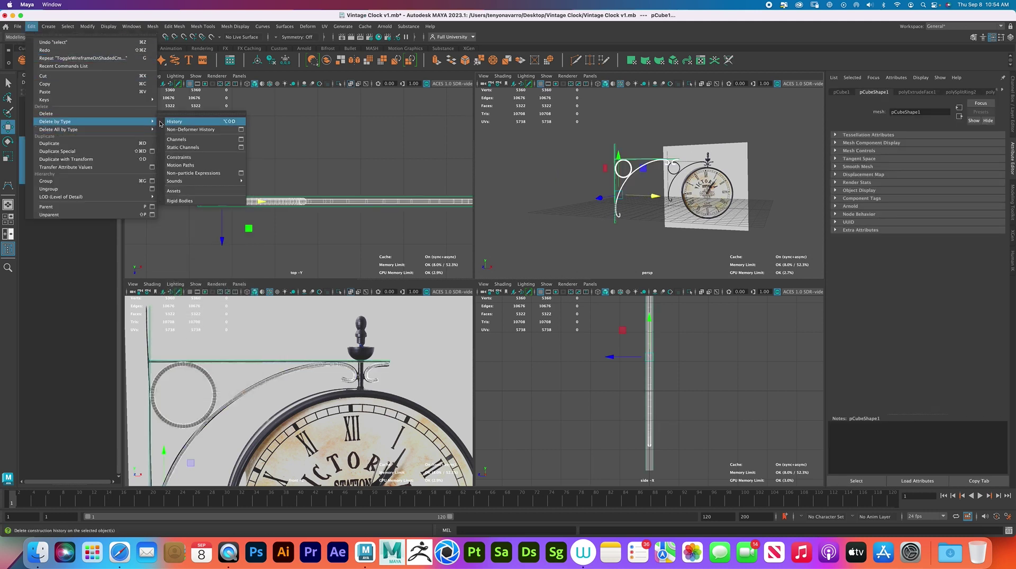
click(162, 116)
click(32, 27)
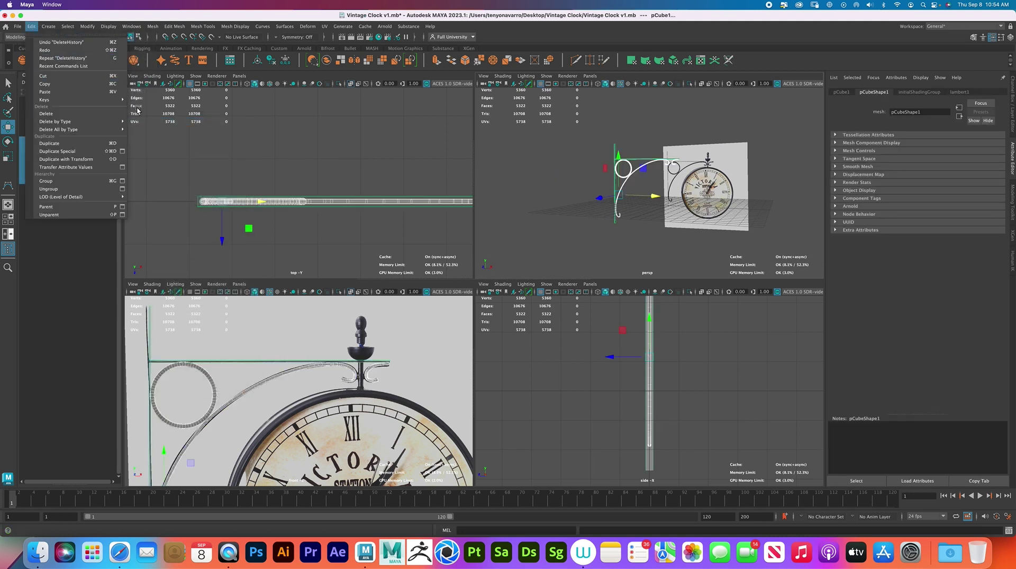
mouse_move(120, 122)
click(155, 130)
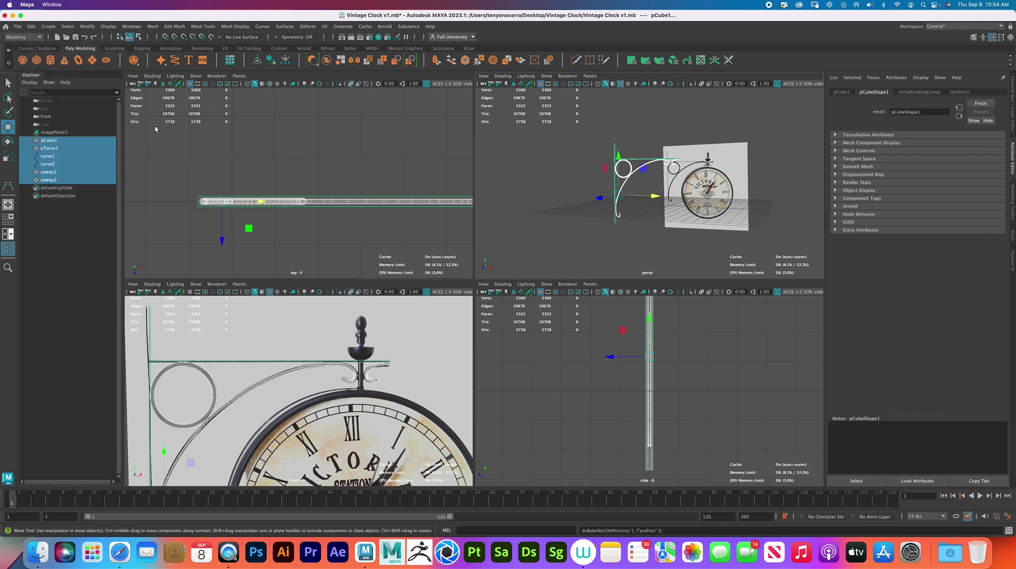
Freeze the transformations of the bracket pieces and center their pivots
click(88, 27)
click(116, 64)
click(90, 28)
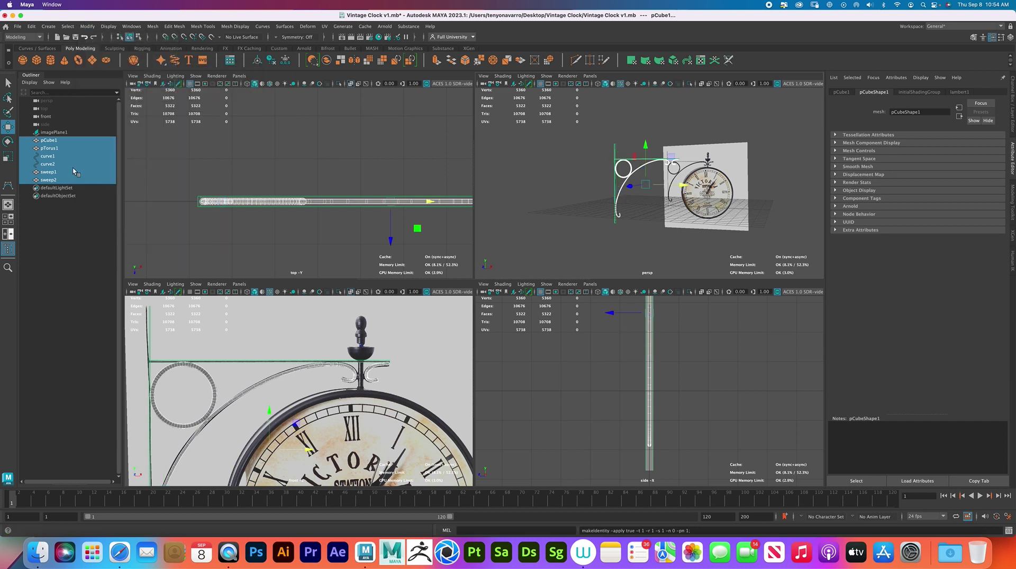
Delete the guide curves curve1 and curve2 and save the scene
click(48, 156)
ctrl+click(49, 164)
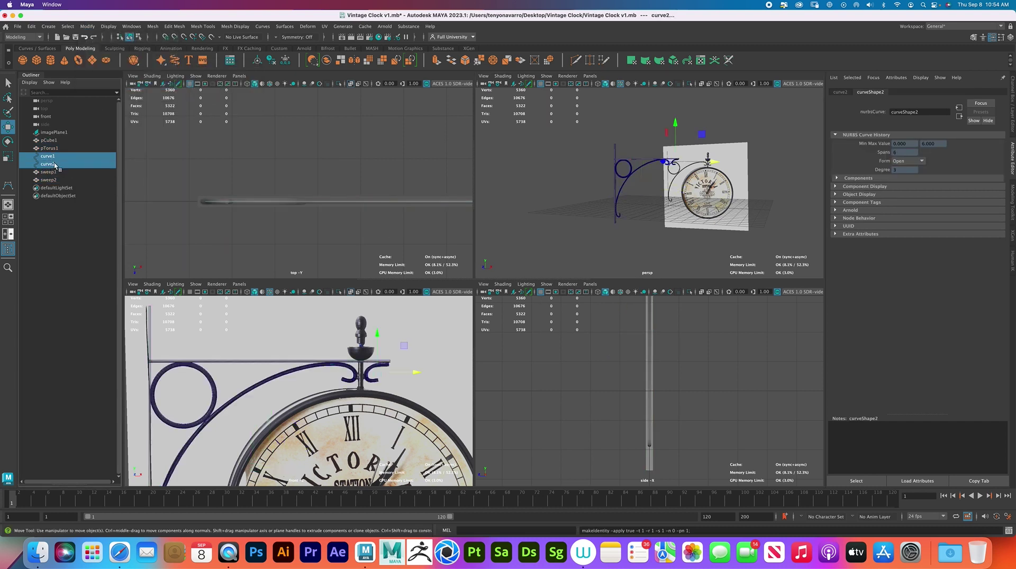
key(Delete)
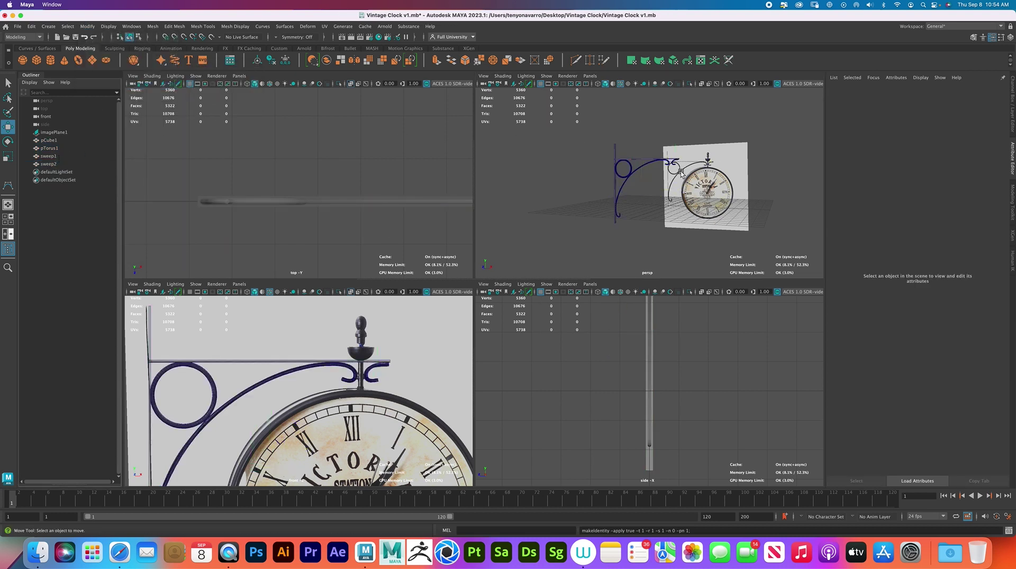
key(super+s)
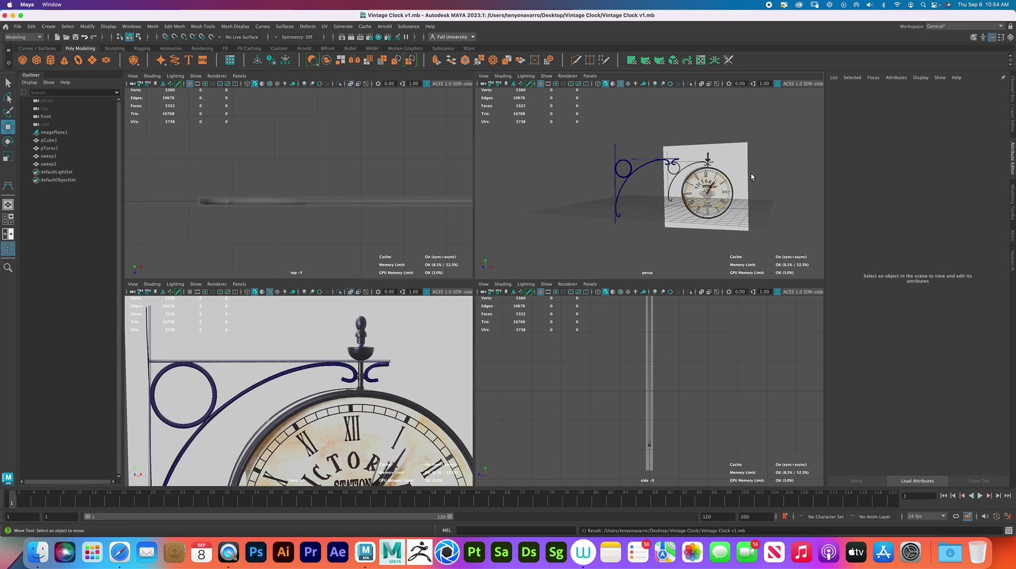
Preview the short scroll with mesh smoothing to check its capped end, then restore the unsmoothed display and clear the selection
scroll(717, 169, up, 8)
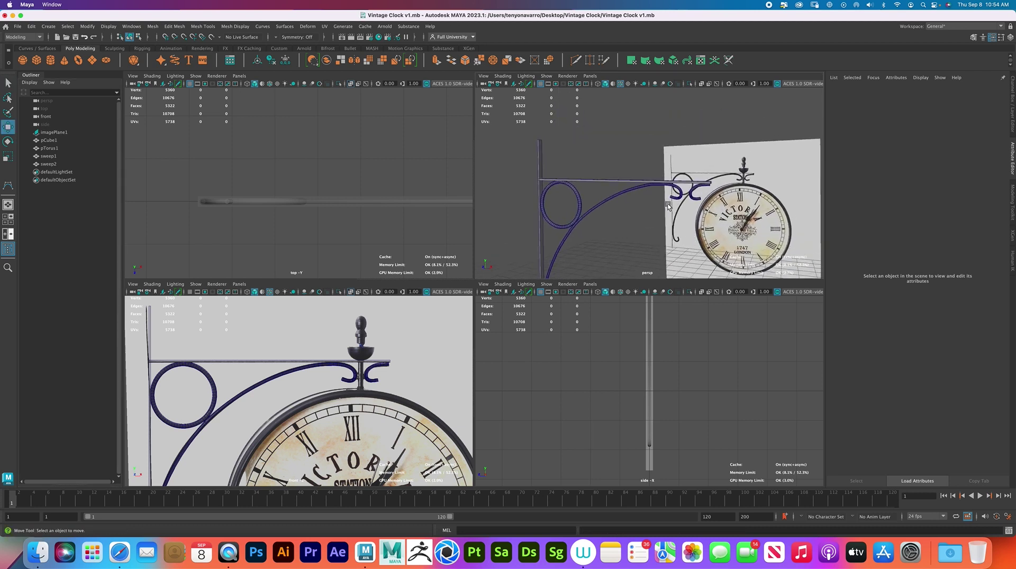
scroll(672, 202, up, 6)
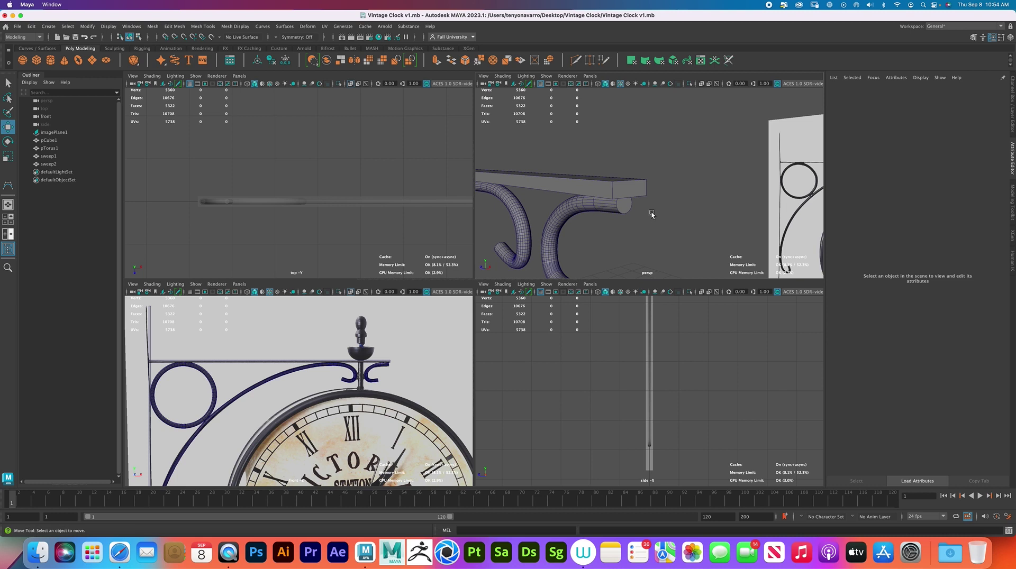
scroll(646, 195, up, 8)
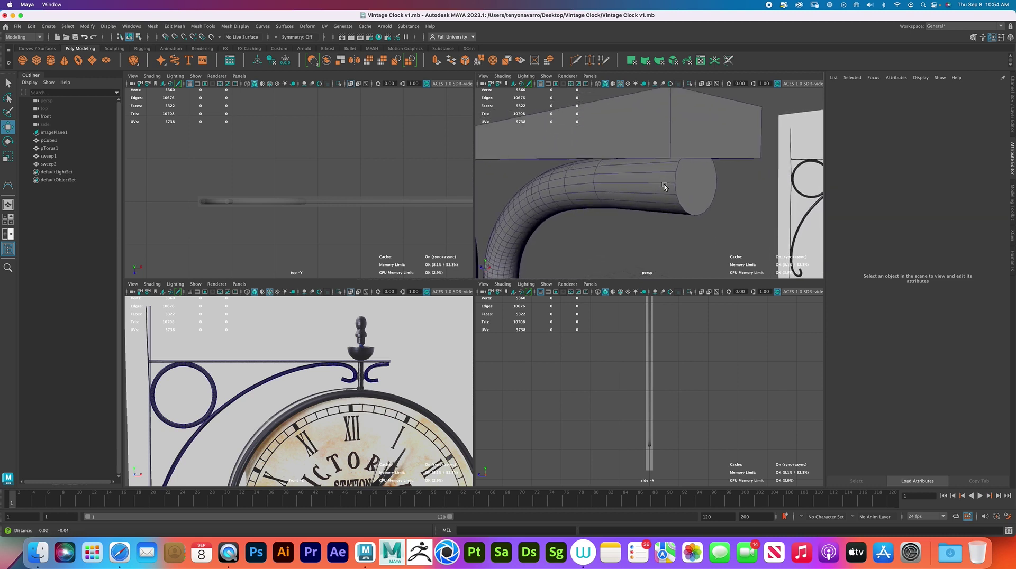
click(681, 165)
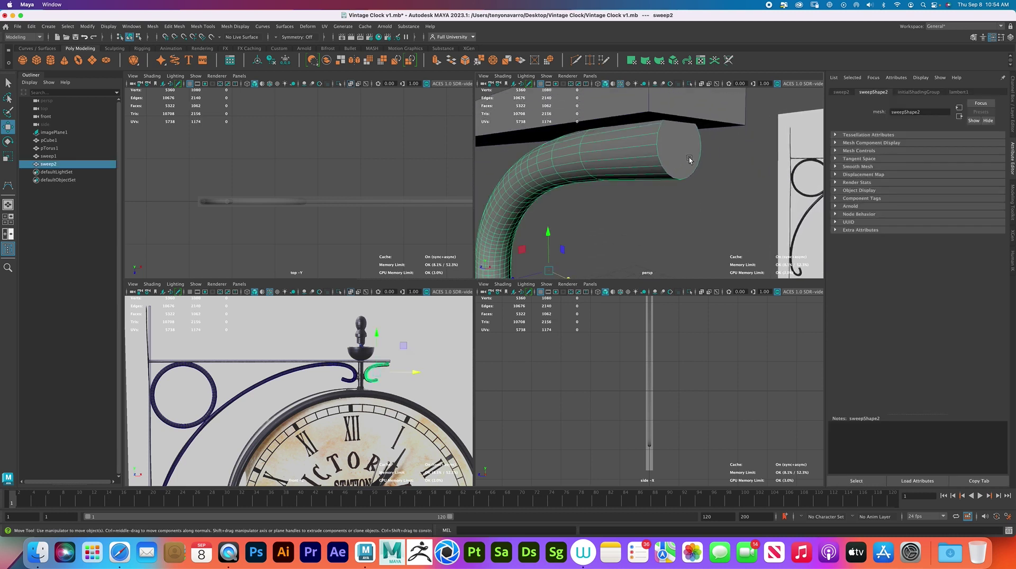
key(3)
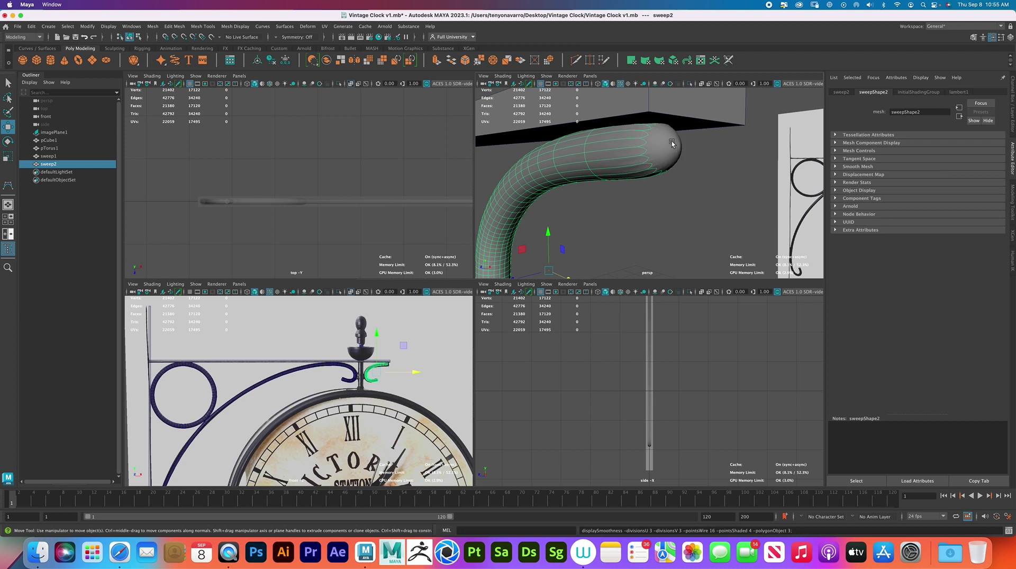
key(1)
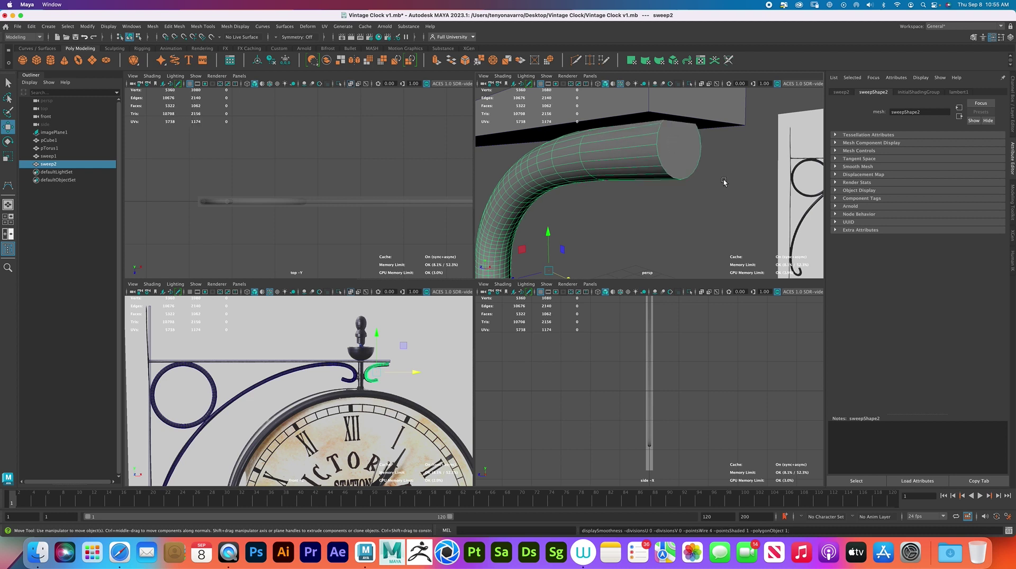
key(f)
click(598, 214)
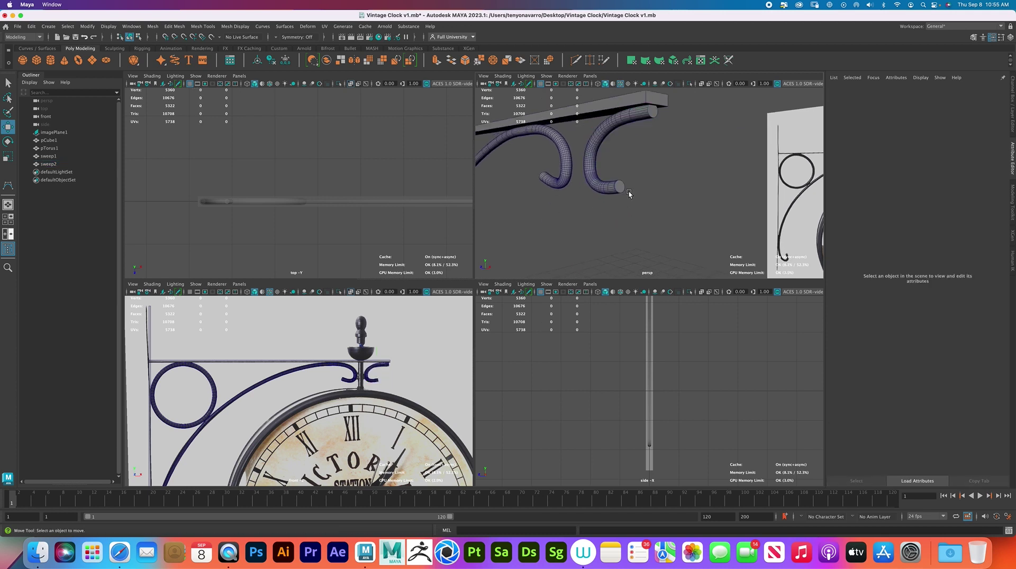
Extrude both end cap faces of the short scroll with an offset of 0.088 and delete the resulting inner faces
scroll(640, 193, up, 3)
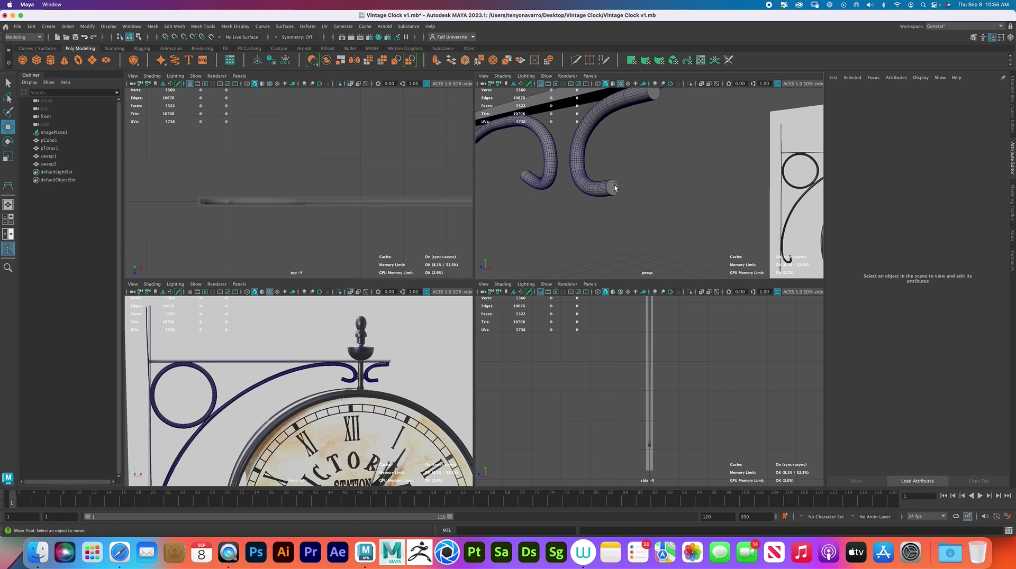
alt+drag(635, 174, 648, 149)
scroll(649, 148, up, 5)
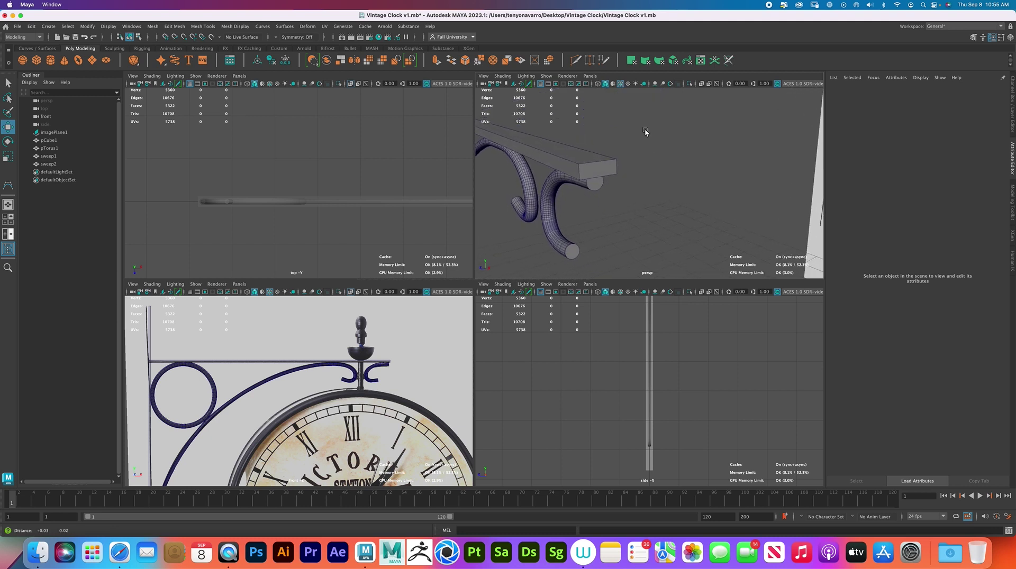
scroll(652, 128, up, 2)
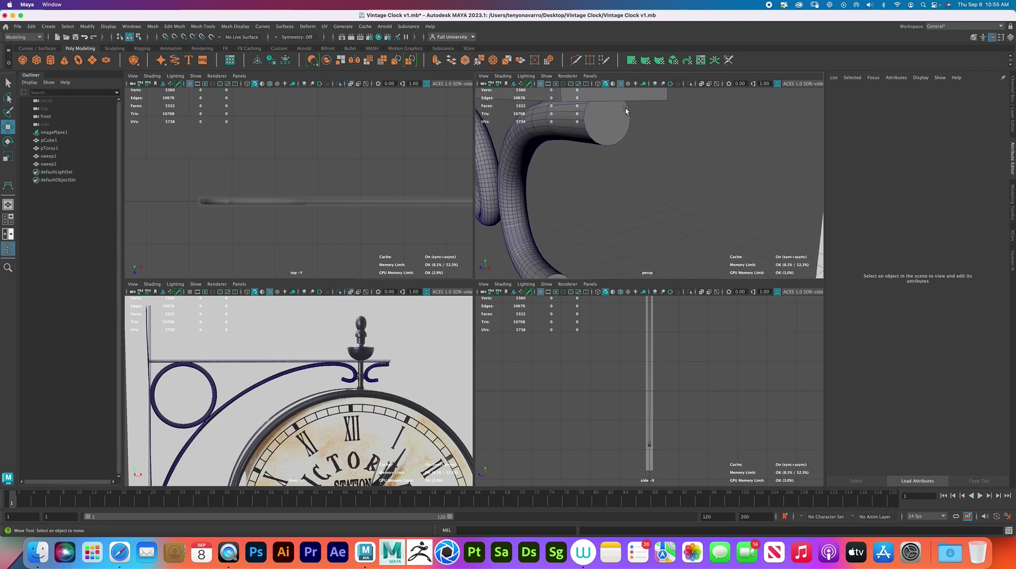
alt+middle_drag(625, 108, 625, 133)
scroll(625, 133, down, 5)
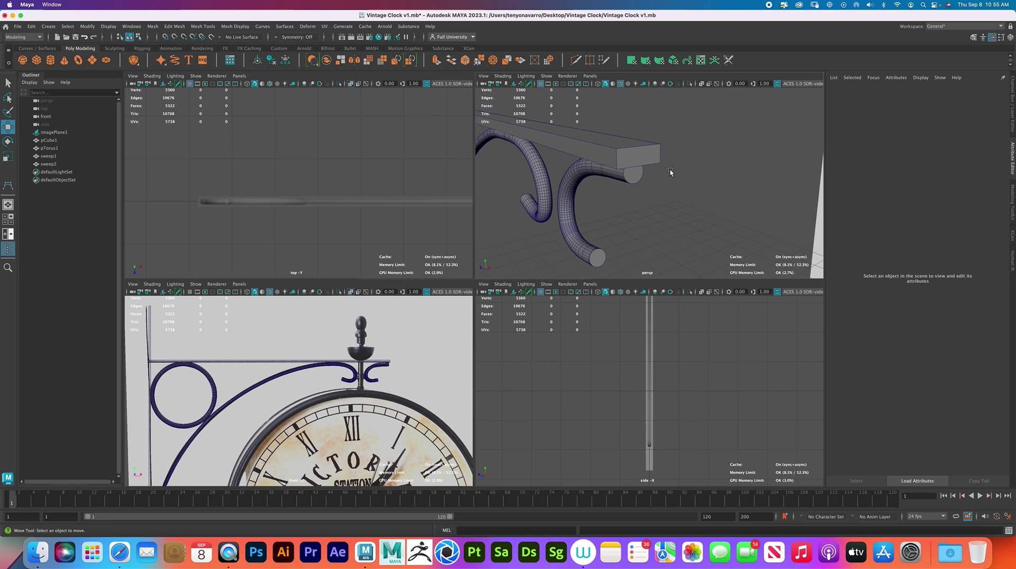
click(639, 179)
right_drag(639, 178, 639, 196)
click(636, 177)
shift+click(602, 260)
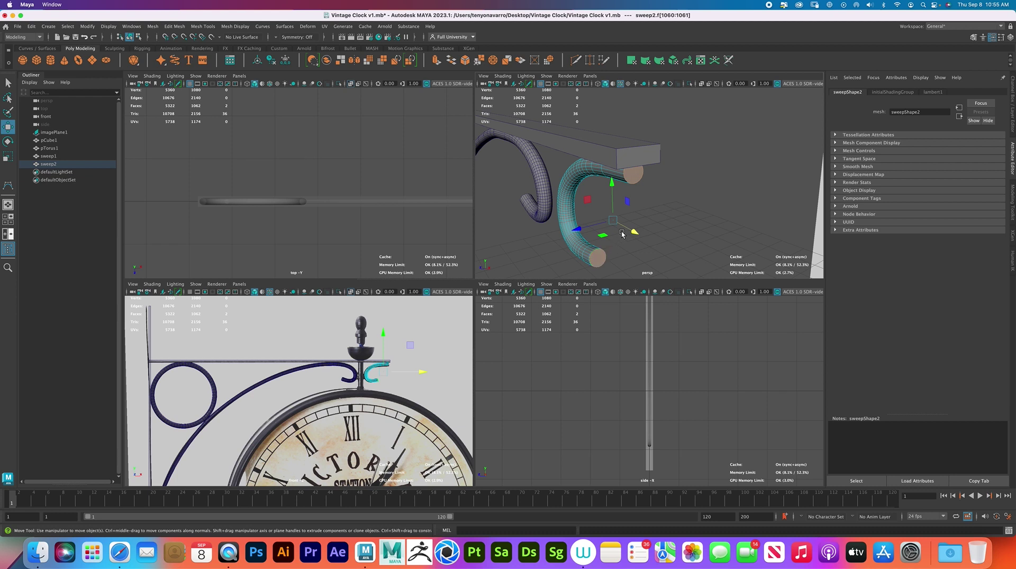
key(ctrl+r)
click(785, 442)
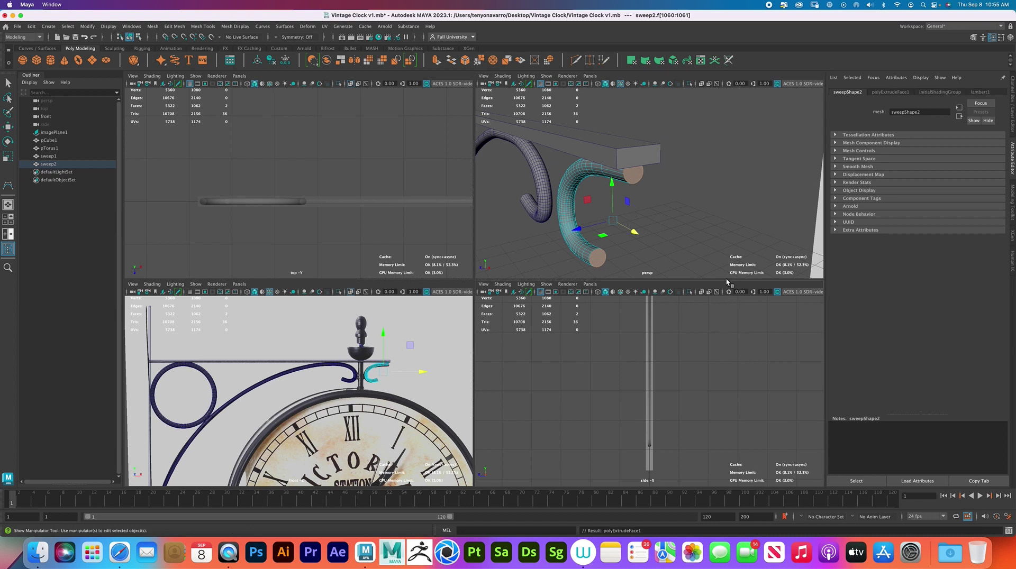
key(ctrl+e)
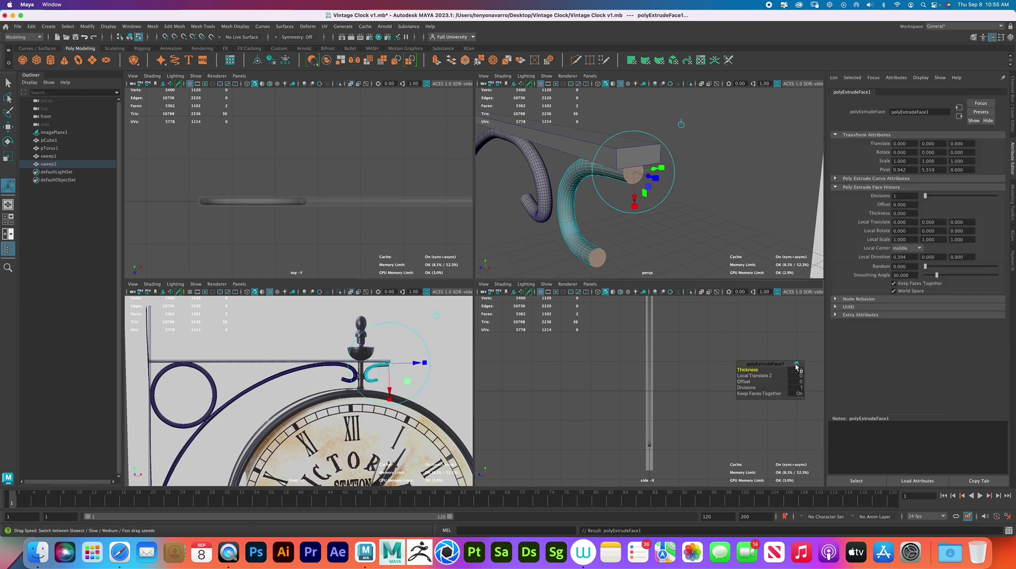
drag(759, 385, 743, 381)
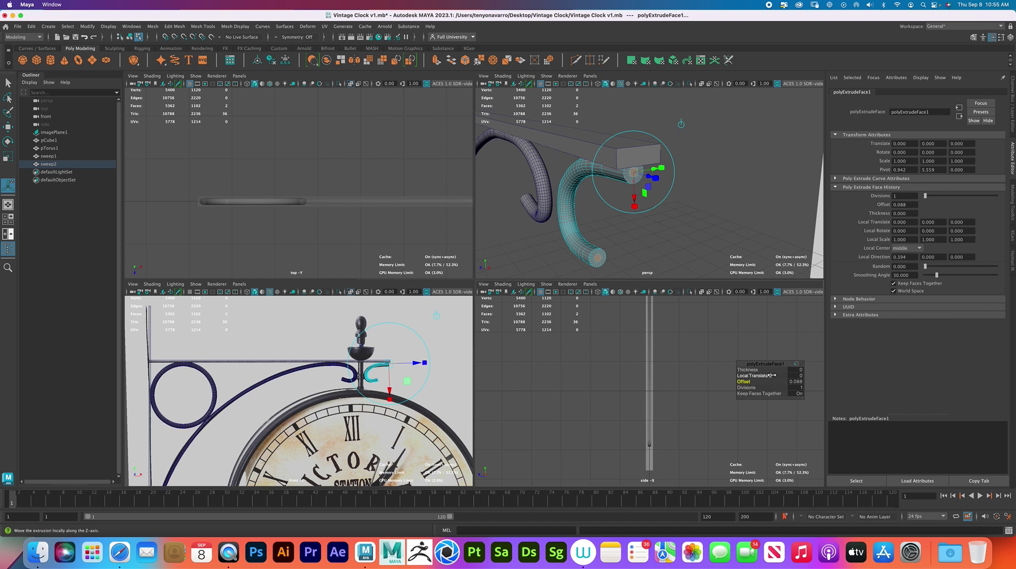
key(Delete)
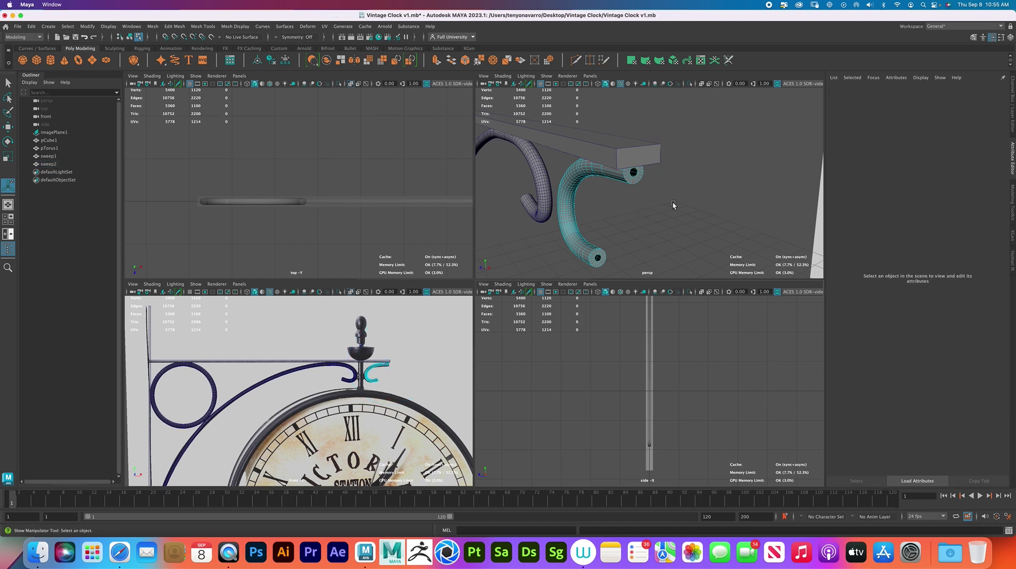
Select the inner border edge loop of the hole in the short scroll's lower end cap and merge its edges to center
mouse_move(641, 174)
alt+middle_down()
mouse_move(649, 179)
mouse_move(633, 191)
alt+middle_up()
scroll(649, 180, up, 5)
scroll(619, 182, up, 5)
right_click(605, 170)
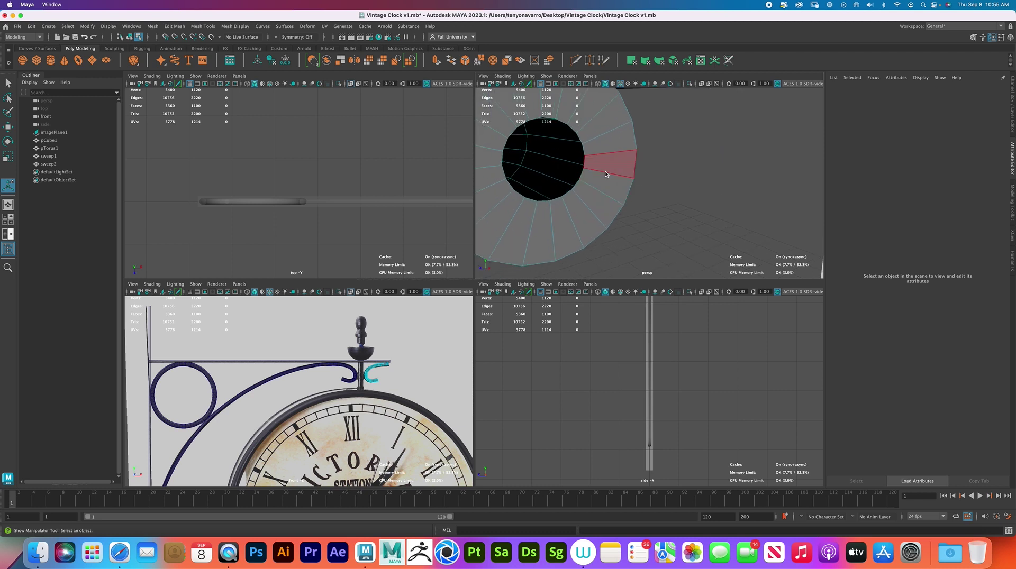
click(597, 135)
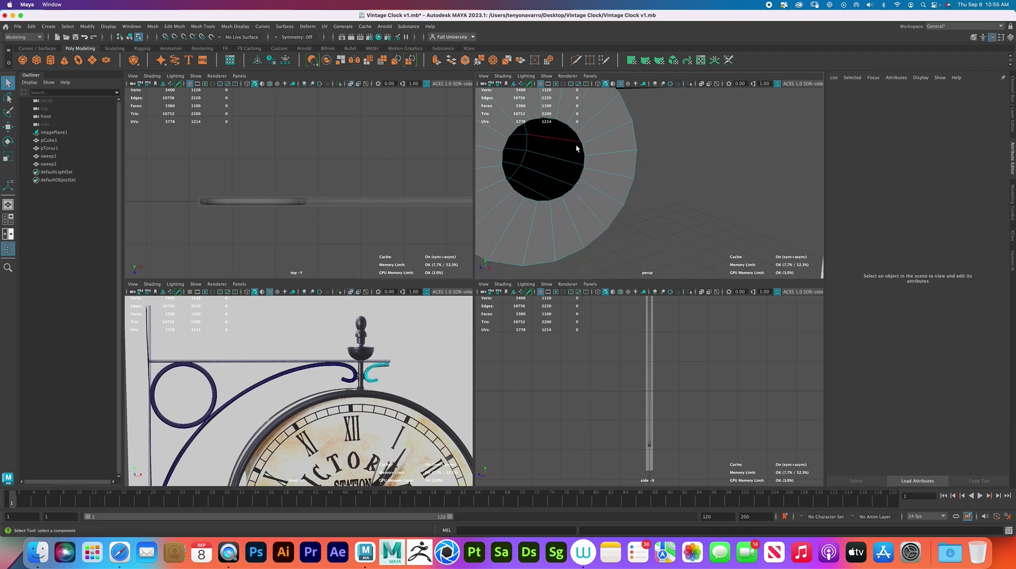
double_click(583, 145)
shift+right_click(583, 145)
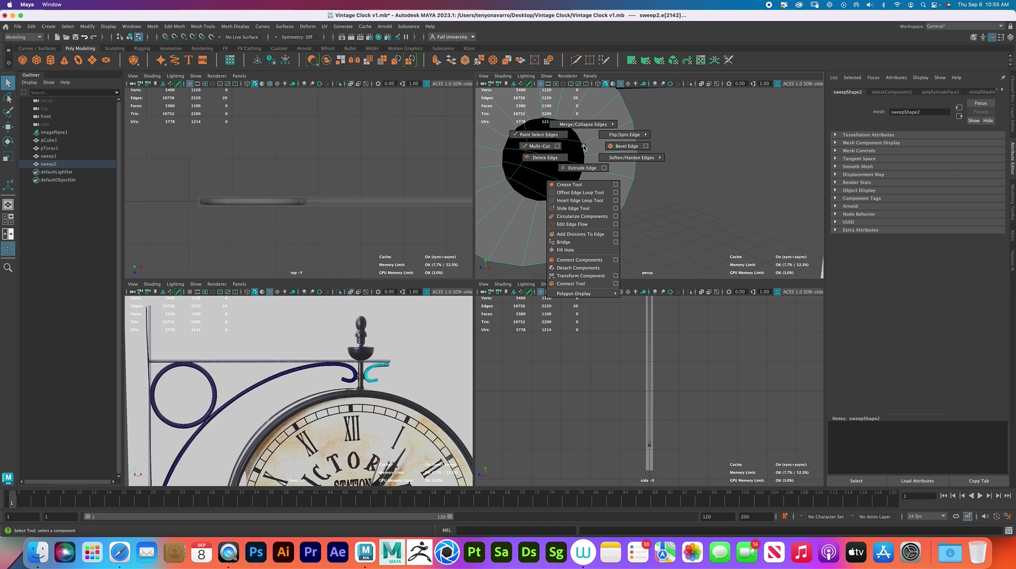
mouse_move(594, 122)
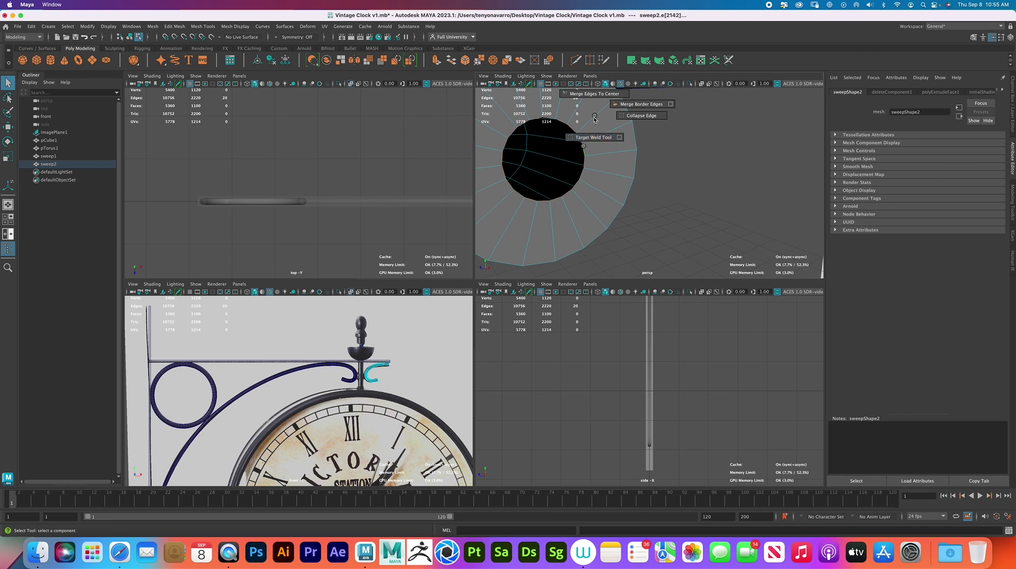
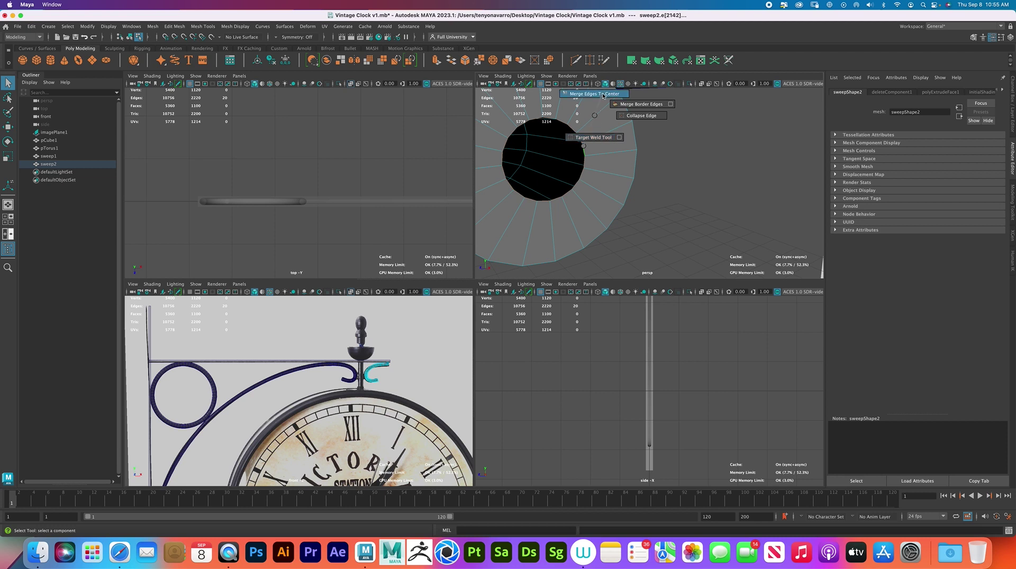
shift+right_drag(602, 95, 602, 94)
click(668, 182)
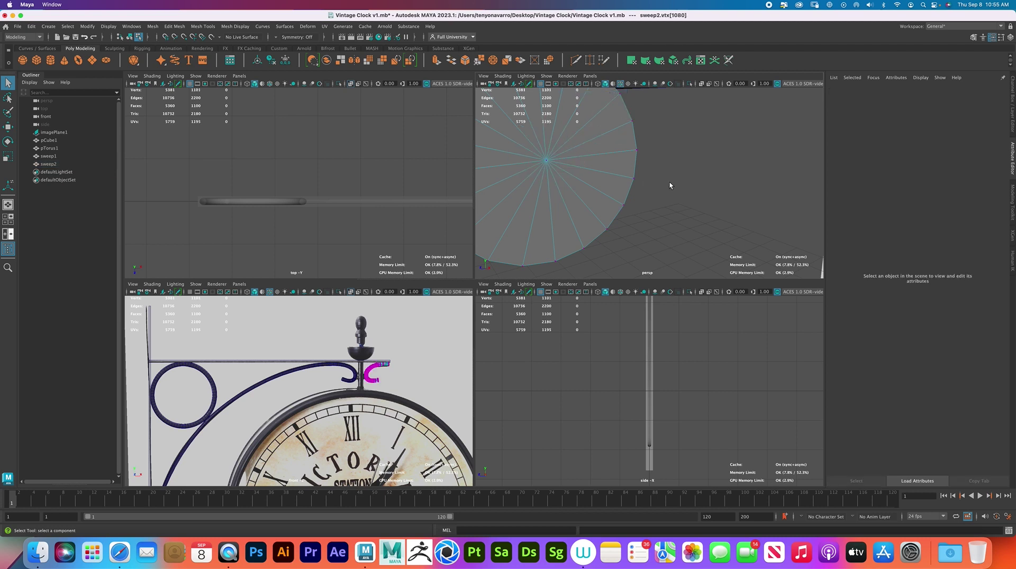
Close the hole at the short scroll's other end beneath the horizontal bar by merging its border edges to center
alt+drag(558, 255, 610, 185)
alt+right_drag(610, 185, 707, 114)
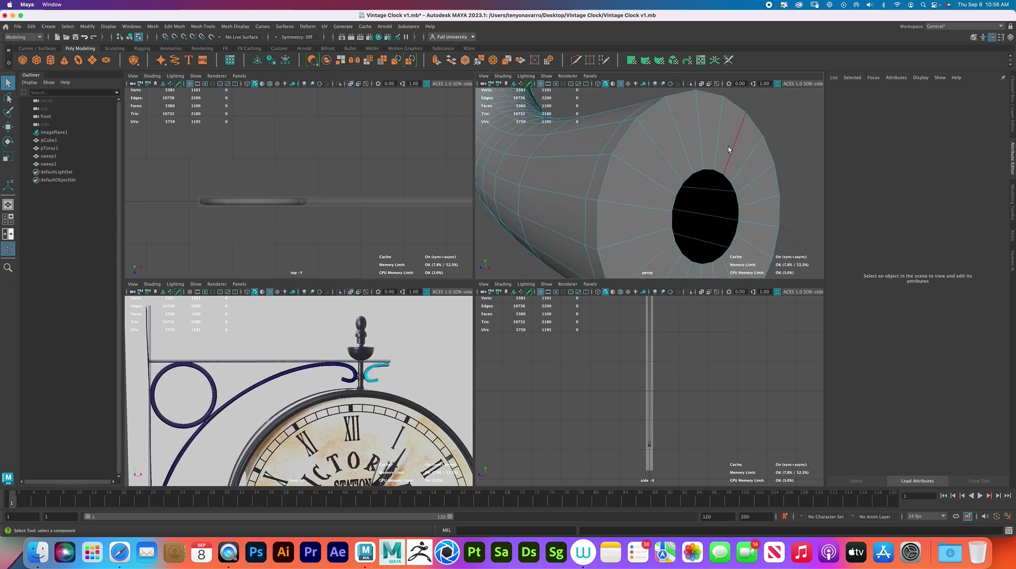
double_click(716, 170)
shift+right_click(717, 174)
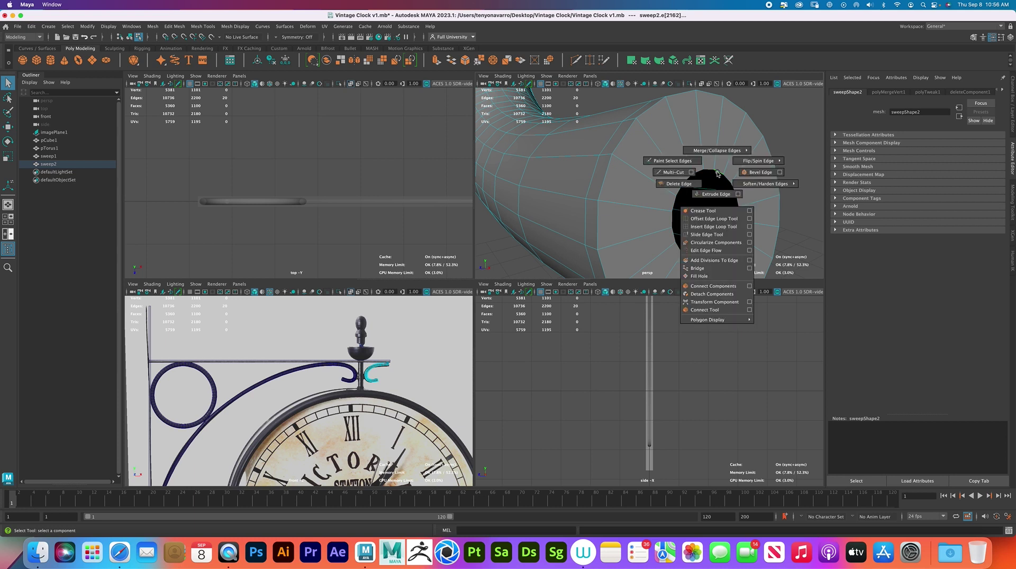
mouse_move(717, 151)
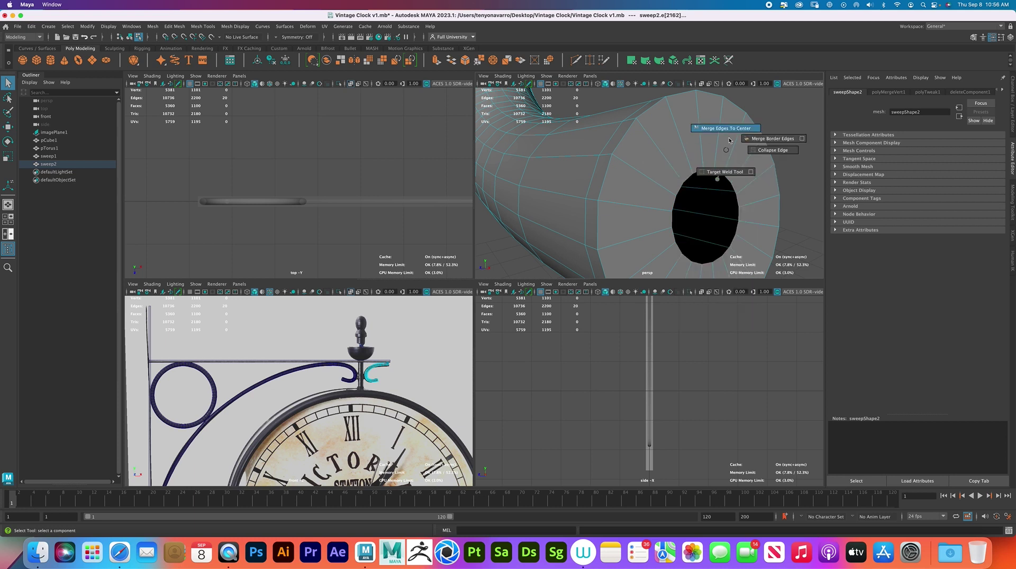
click(729, 131)
mouse_move(699, 140)
right_down()
mouse_move(694, 120)
mouse_move(696, 131)
right_up()
scroll(696, 130, down, 10)
alt+middle_drag(704, 98, 675, 166)
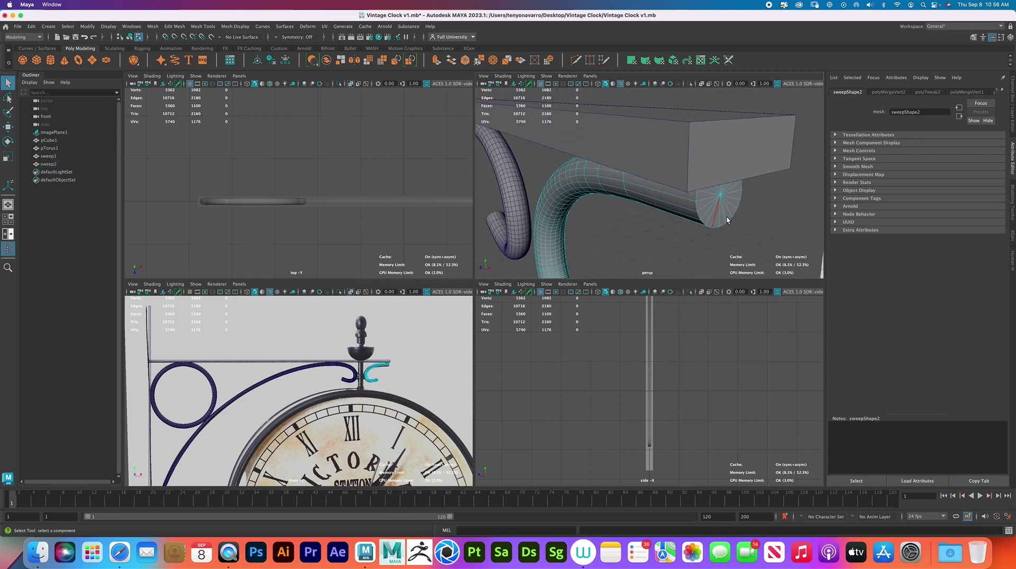
Bevel the outer rim edge loop of the short scroll's end cap with a fraction of 0.5 and 2 segments
double_click(699, 220)
alt+drag(700, 219, 668, 224)
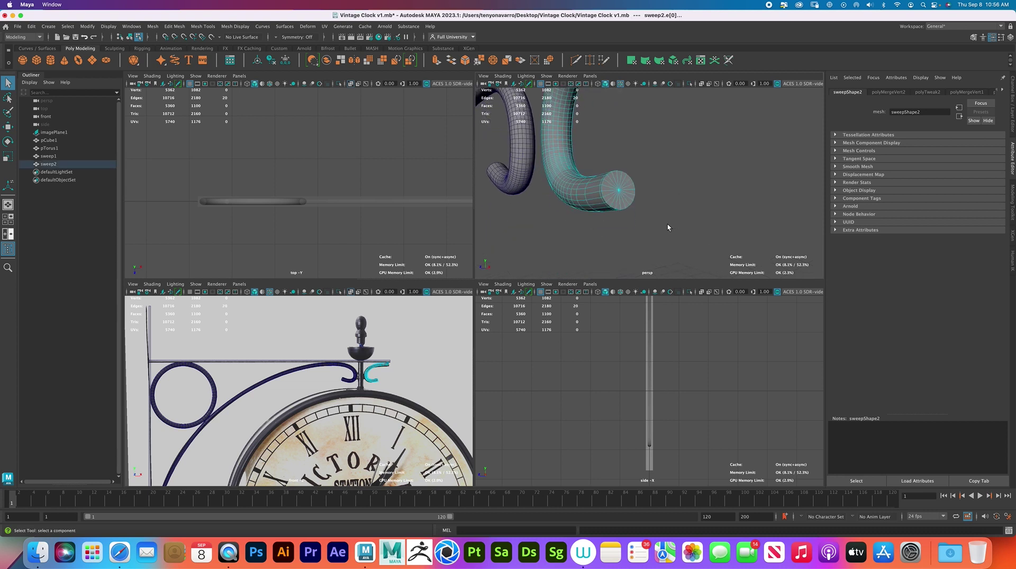
shift+right_drag(606, 200, 646, 202)
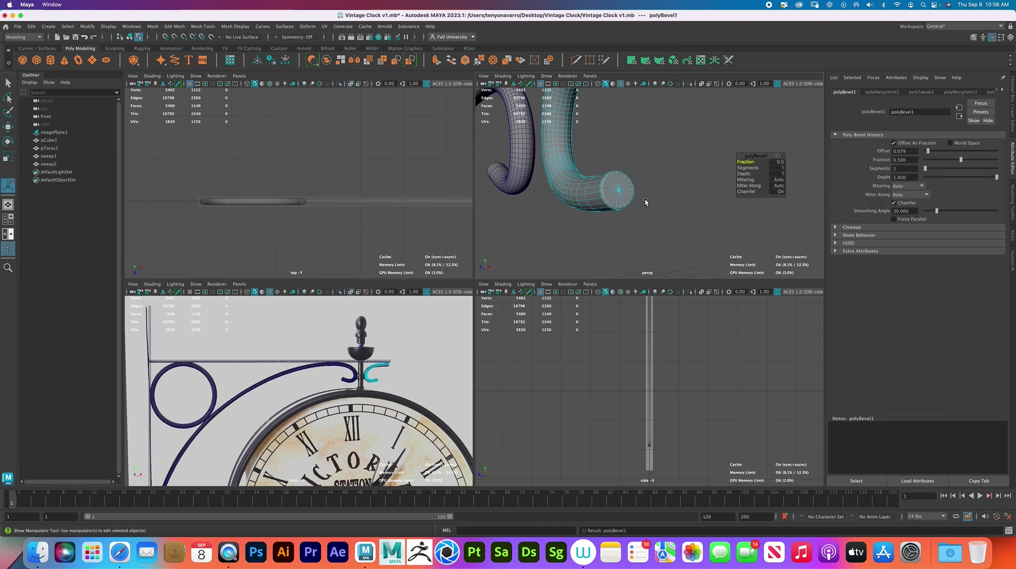
drag(747, 168, 785, 172)
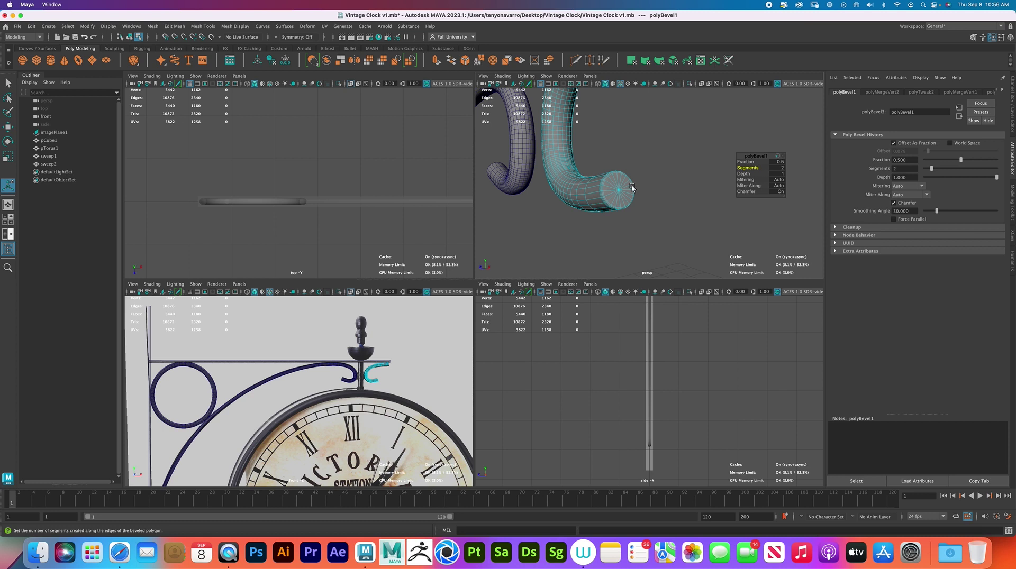
alt+middle_drag(626, 119, 629, 230)
Return the short scroll to object selection and preview it with mesh smoothing to check its rebuilt ends
right_drag(619, 214, 648, 204)
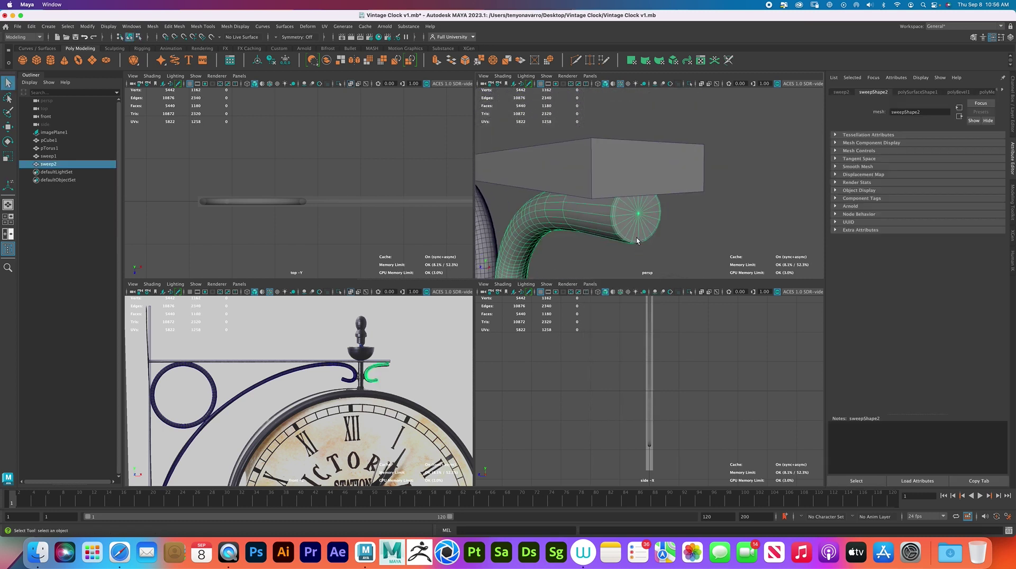
click(682, 231)
alt+drag(682, 225, 659, 208)
alt+right_drag(652, 216, 684, 229)
alt+drag(569, 237, 741, 217)
alt+middle_drag(741, 217, 701, 217)
alt+drag(700, 217, 751, 237)
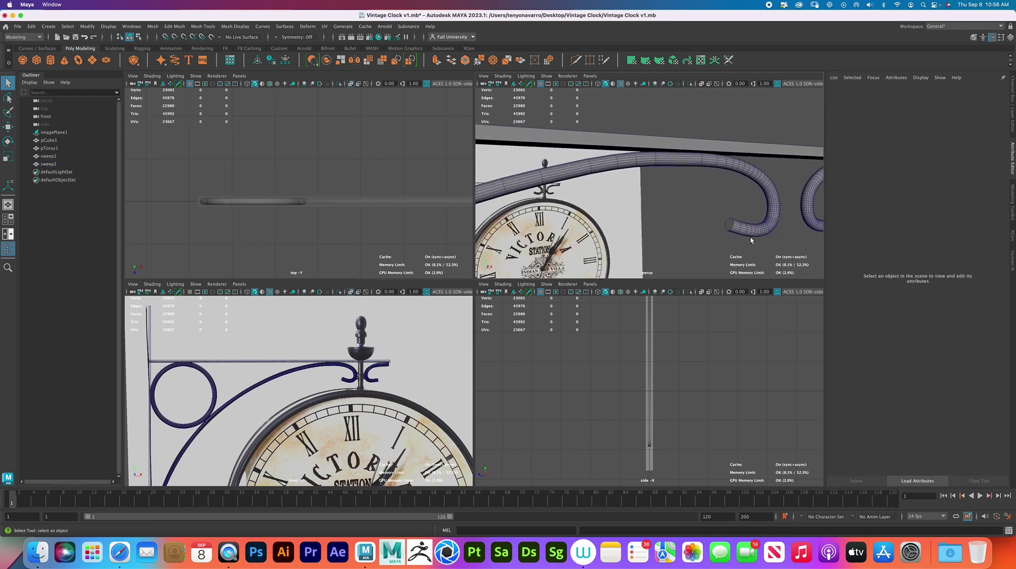
Preview the long scroll with mesh smoothing to check its capped end
click(760, 231)
key(3)
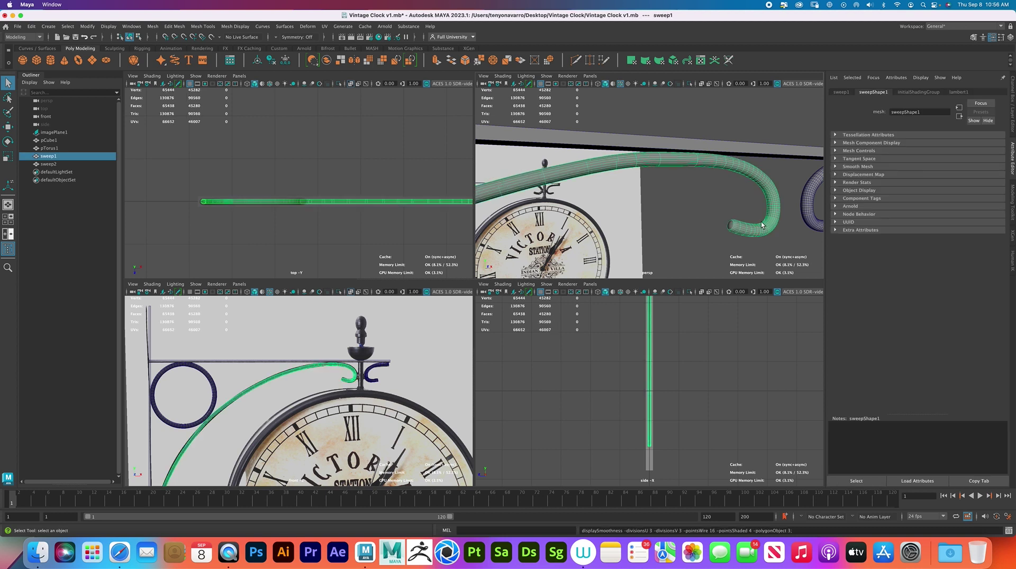
alt+drag(769, 228, 732, 247)
alt+drag(567, 227, 693, 223)
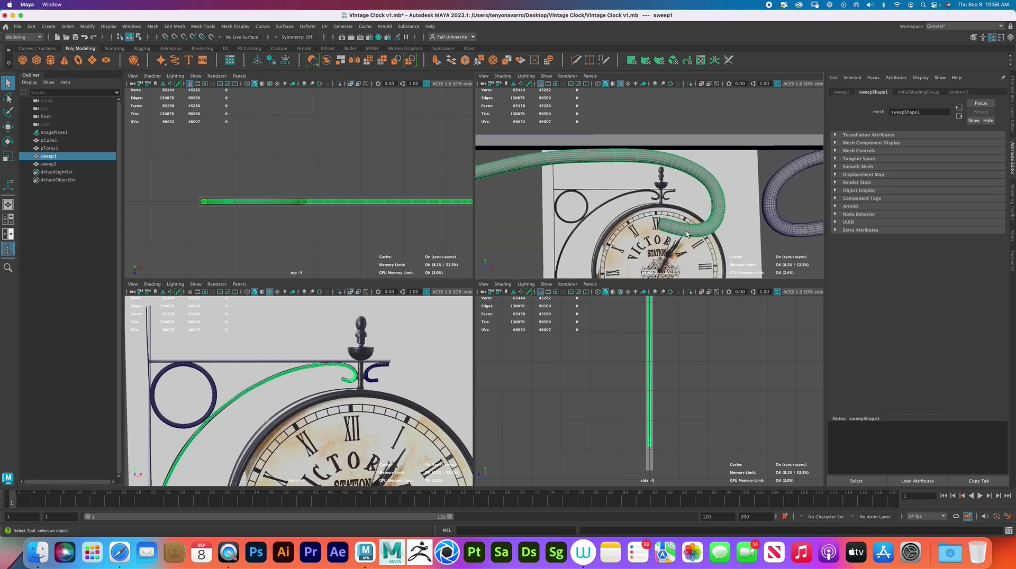
alt+right_drag(687, 233, 716, 198)
Extrude both end cap faces of the long scroll with an offset of 0.07 and delete the resulting inner faces
click(704, 189)
alt+drag(691, 214, 615, 178)
alt+right_drag(616, 178, 596, 220)
alt+middle_drag(596, 220, 654, 217)
alt+right_drag(654, 217, 716, 206)
alt+middle_drag(716, 206, 709, 227)
shift+click(700, 217)
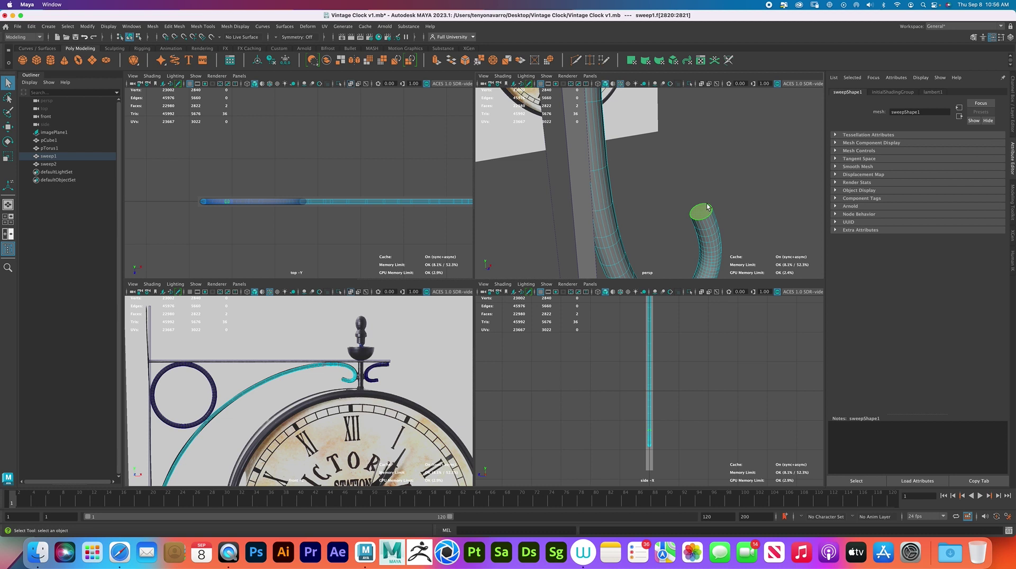
key(ctrl+e)
drag(742, 175, 757, 174)
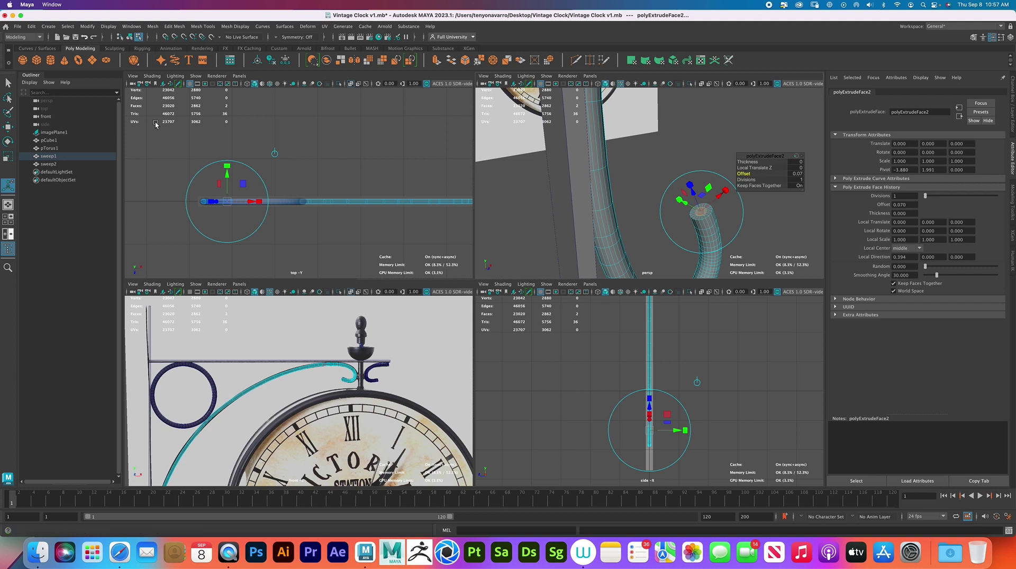
click(603, 310)
Merge the border of the hole at the first end of the long scroll to center
alt+middle_drag(745, 191, 700, 215)
scroll(704, 217, up, 3)
right_drag(698, 214, 682, 167)
double_click(670, 204)
scroll(678, 127, down, 3)
Select the inner ring of vertices around the hole at the long scroll's curled end and merge them to center
alt+middle_drag(678, 127, 617, 220)
alt+middle_drag(697, 141, 671, 199)
alt+drag(733, 172, 695, 175)
alt+middle_drag(694, 176, 719, 229)
scroll(600, 221, up, 3)
alt+drag(719, 229, 569, 170)
scroll(701, 207, up, 2)
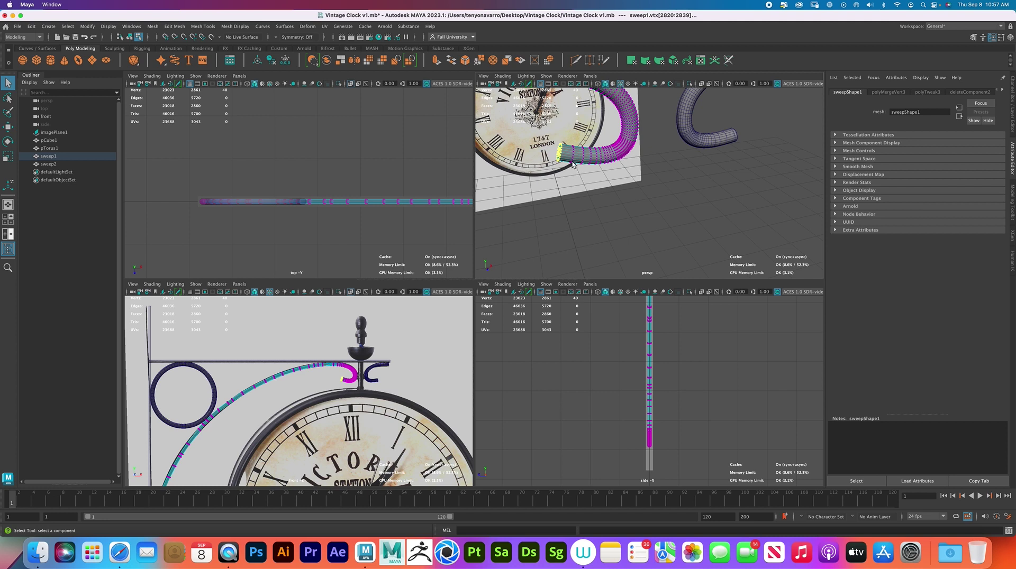
key(f)
alt+drag(635, 191, 693, 201)
right_drag(686, 194, 690, 179)
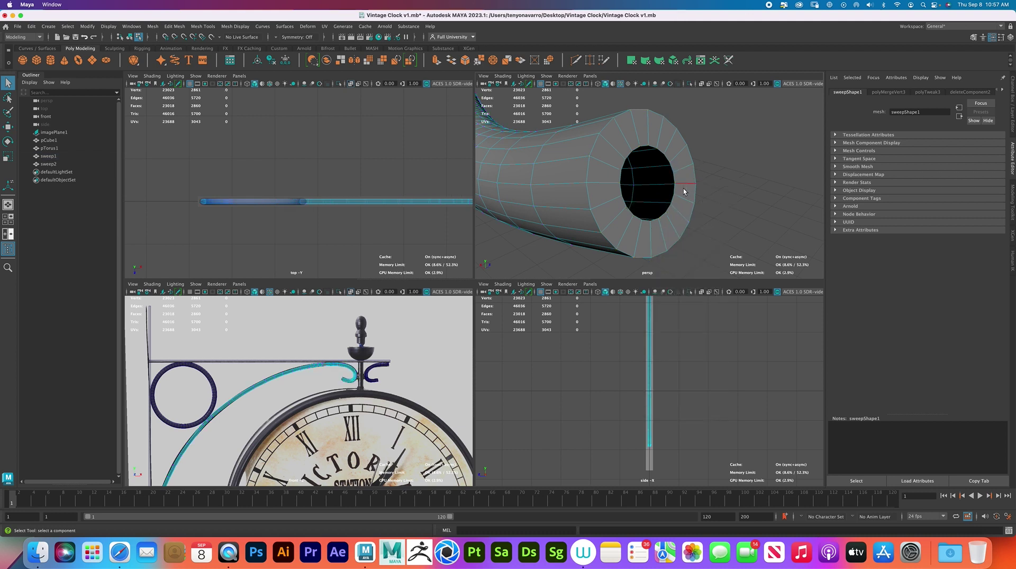
right_drag(681, 187, 659, 190)
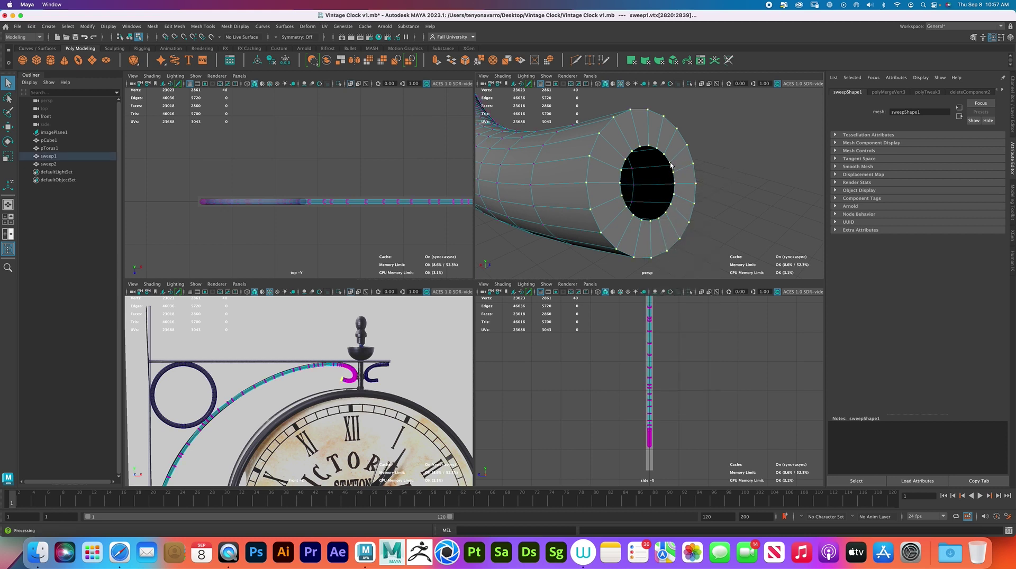
click(669, 164)
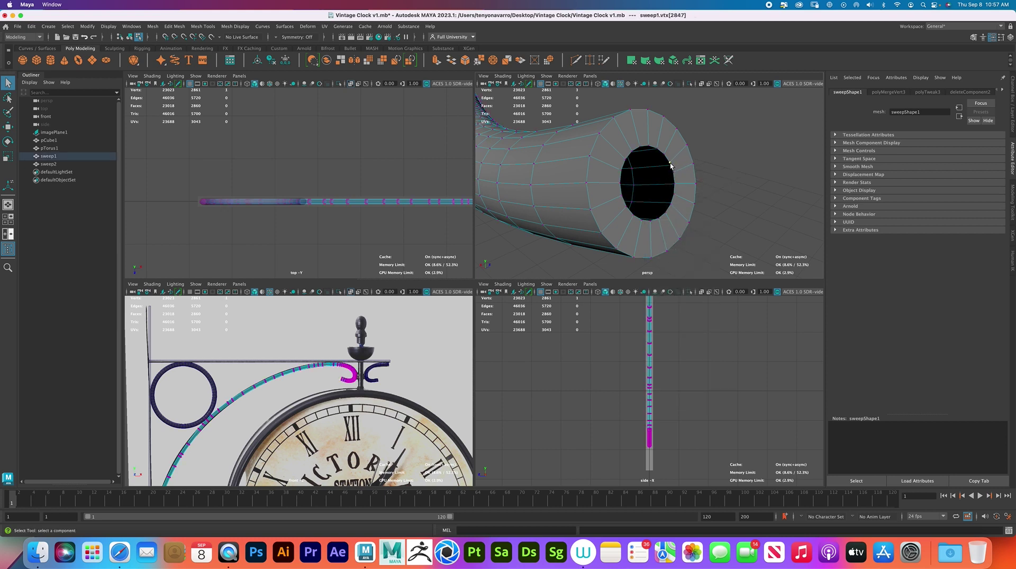
shift+double_click(665, 153)
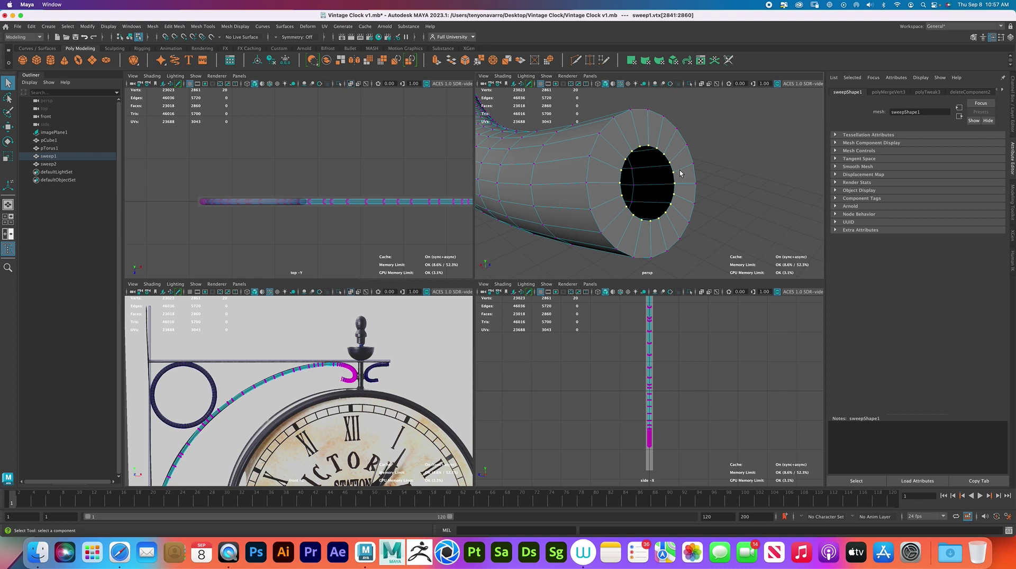
right_drag(670, 165, 684, 119)
scroll(627, 164, down, 5)
scroll(627, 165, down, 3)
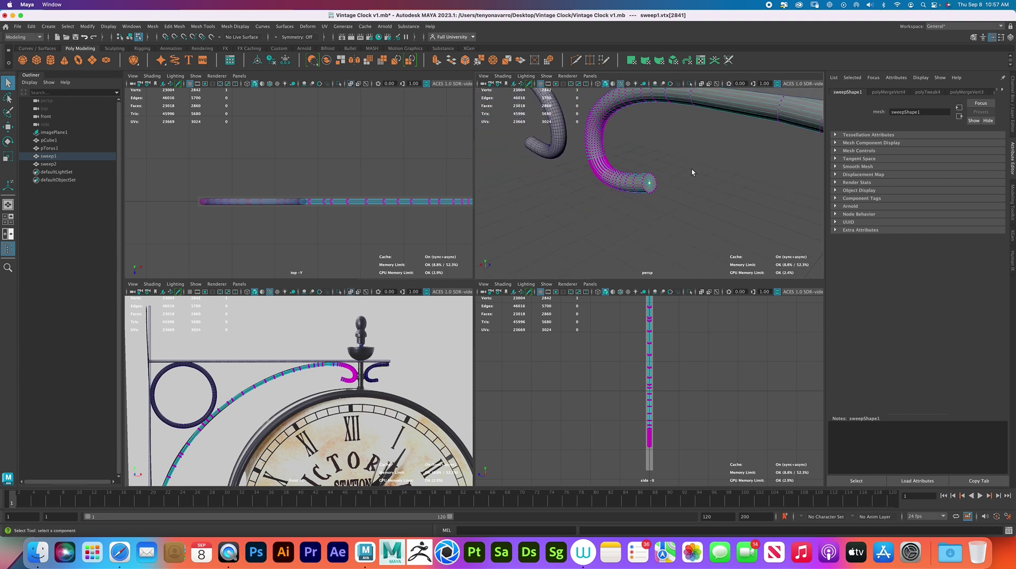
scroll(650, 184, up, 5)
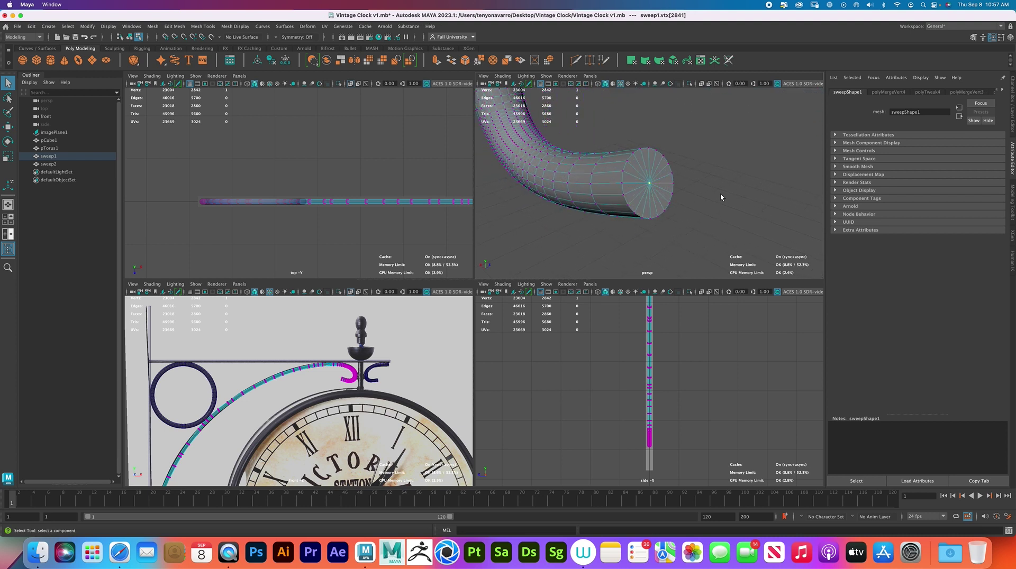
Bevel the outer rim edge loops at both ends of the long scroll with 2 segments and a fraction of about 0.17
right_drag(644, 182, 630, 161)
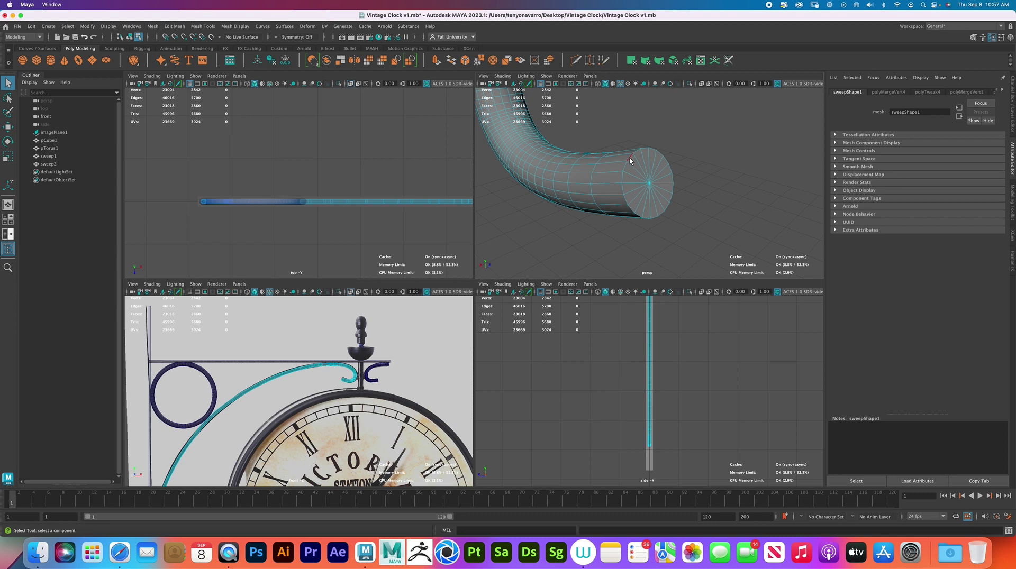
double_click(629, 160)
scroll(653, 221, down, 5)
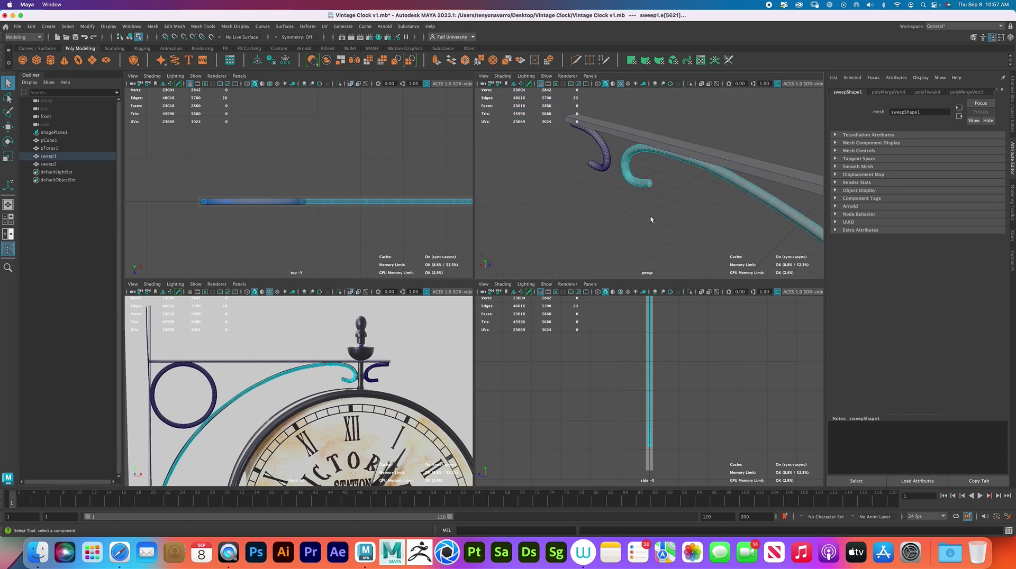
alt+drag(752, 211, 555, 202)
alt+right_drag(571, 224, 529, 229)
alt+middle_drag(528, 229, 626, 221)
alt+drag(626, 221, 644, 199)
alt+right_drag(644, 198, 712, 225)
shift+double_click(677, 223)
click(742, 161)
drag(743, 162, 577, 161)
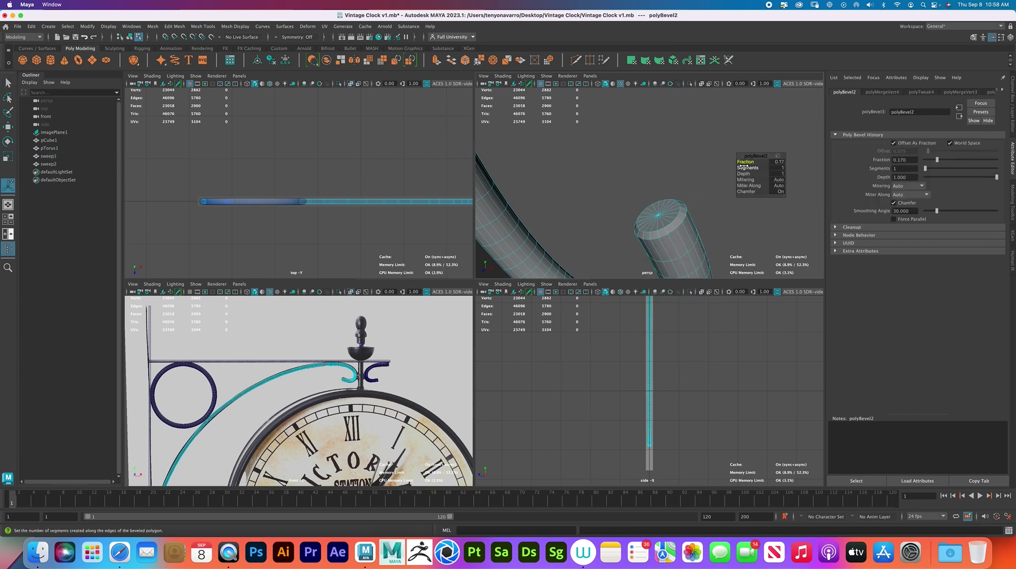
middle_drag(747, 168, 760, 169)
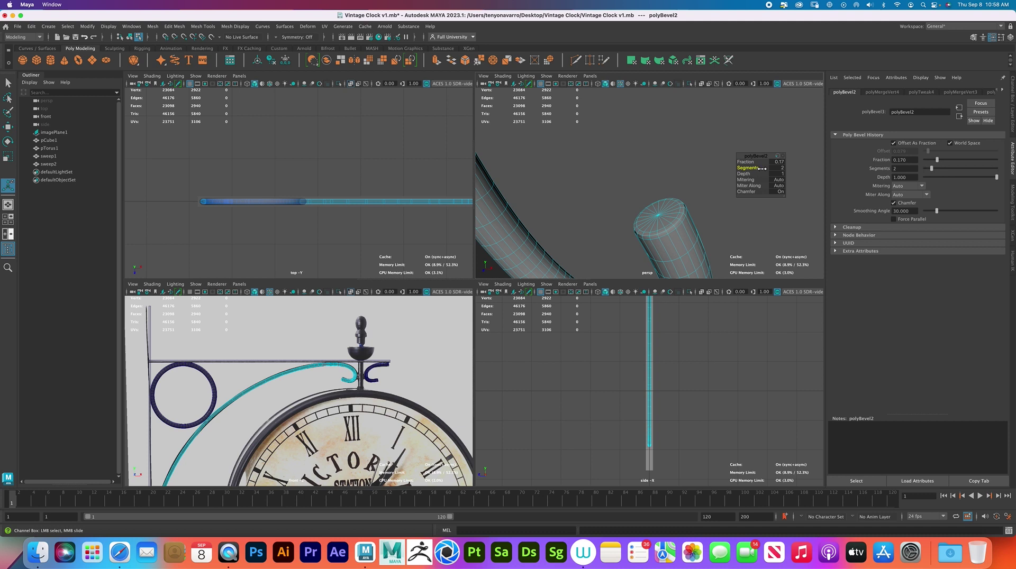
click(746, 161)
middle_drag(746, 162, 730, 162)
Return to object selection and preview both scrolls with mesh smoothing to inspect their beveled ends
right_drag(683, 234, 551, 159)
click(708, 224)
alt+middle_drag(658, 173, 635, 218)
alt+right_drag(635, 218, 586, 175)
alt+middle_drag(586, 175, 507, 191)
alt+right_drag(507, 191, 642, 220)
alt+drag(642, 220, 634, 132)
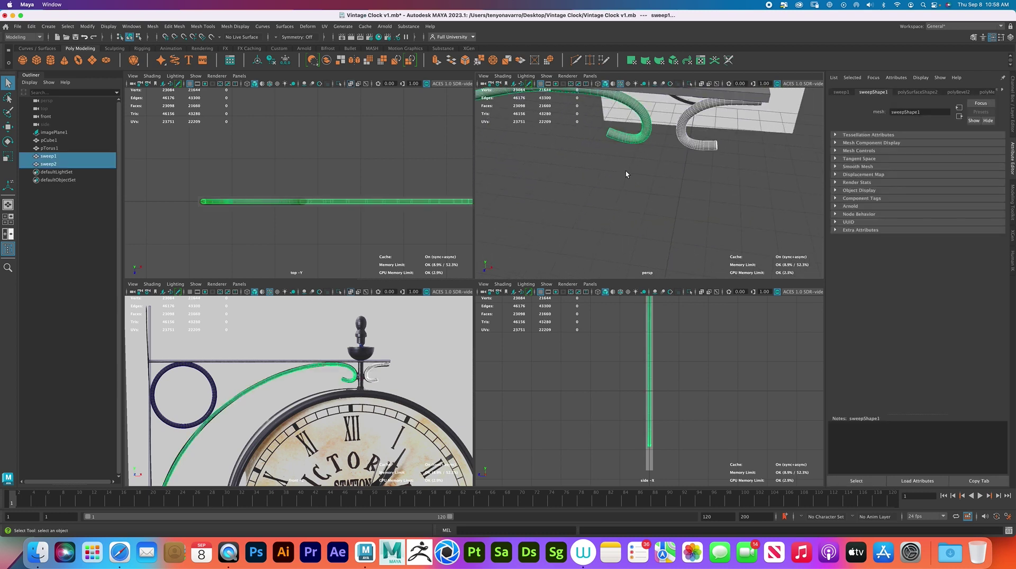
click(633, 186)
mouse_move(633, 185)
alt+mouse_down()
mouse_move(679, 176)
mouse_move(641, 175)
alt+mouse_up()
Turn off Wireframe on Shaded in the perspective view
key(w)
click(503, 76)
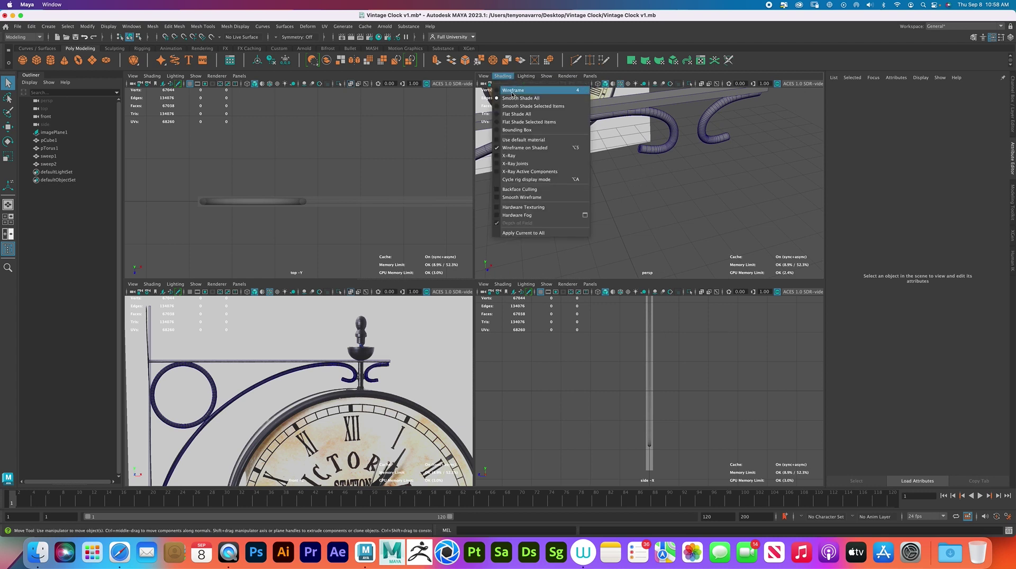
click(536, 147)
scroll(667, 190, up, 5)
scroll(670, 194, down, 1)
alt+drag(676, 200, 673, 174)
Restore the unsmoothed display of both scrolls, clear the selection and review the whole bracket
drag(661, 214, 569, 179)
click(658, 191)
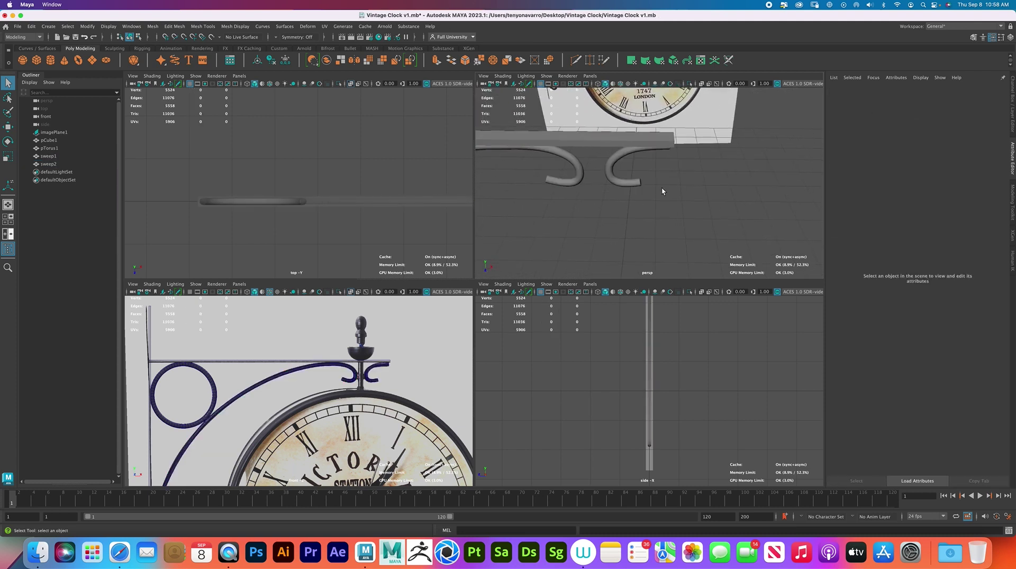
scroll(644, 183, down, 6)
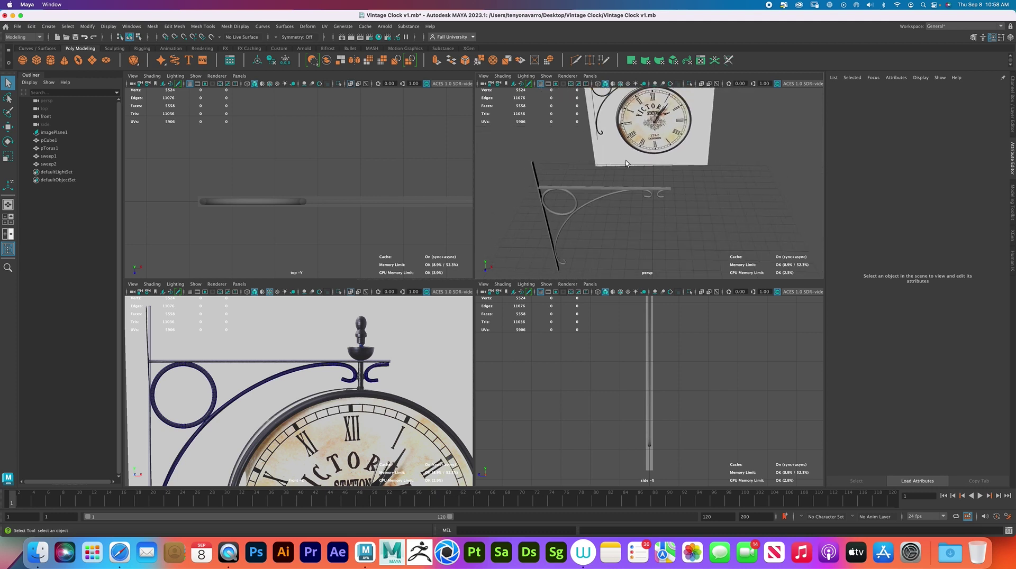
scroll(669, 233, down, 4)
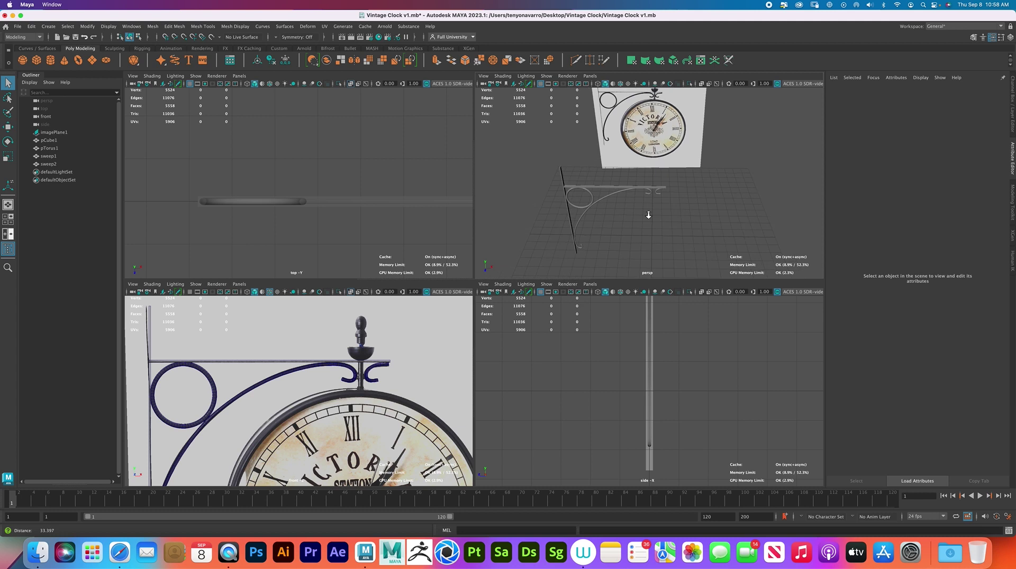
Delete all history and the non-deformer history with the four bracket meshes selected
drag(561, 167, 696, 257)
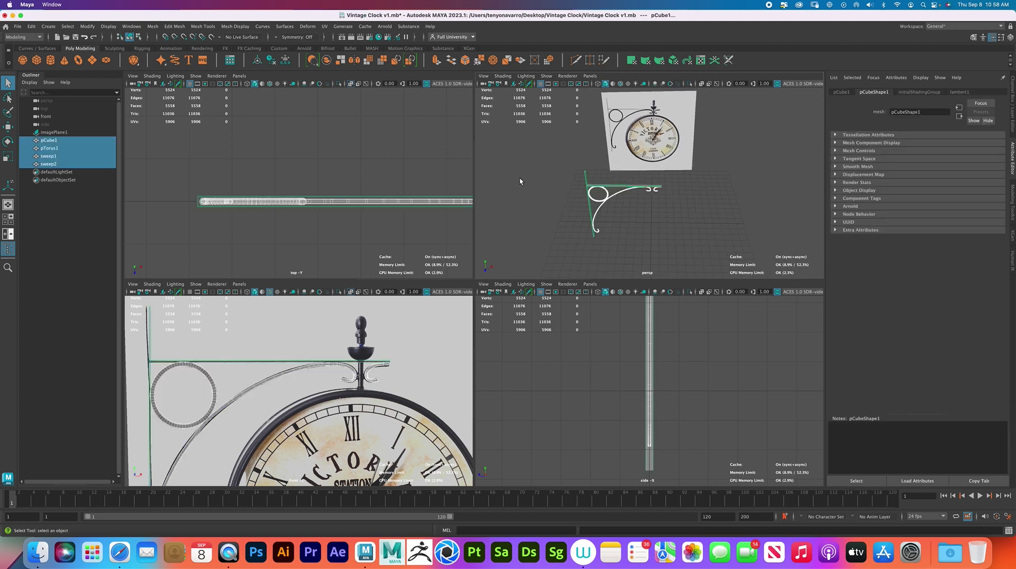
click(31, 27)
mouse_move(79, 123)
click(202, 130)
click(31, 26)
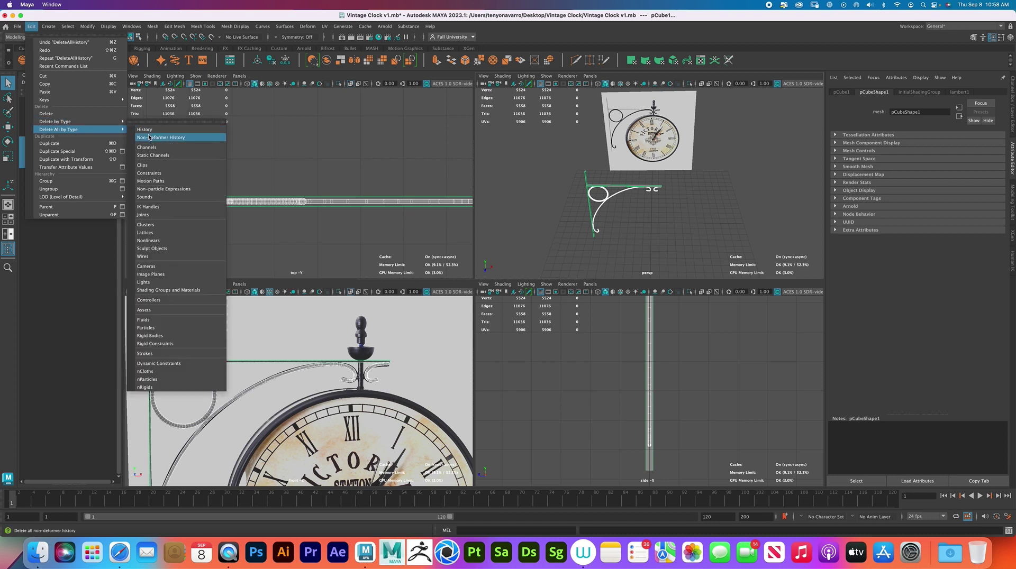
click(149, 138)
Freeze the transformations and center the pivots of the four bracket meshes, clear the selection and save the scene
click(88, 27)
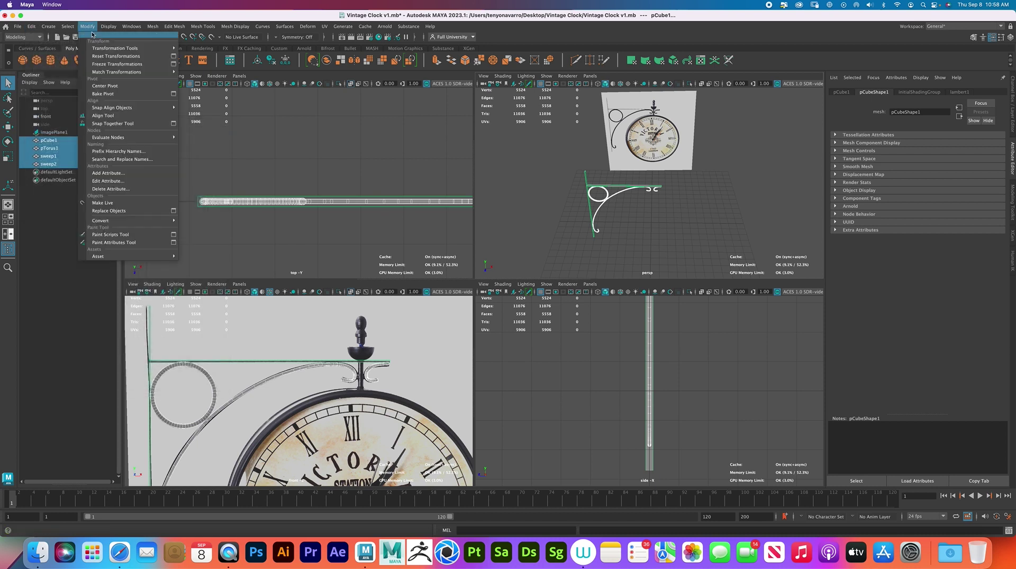
click(112, 64)
click(88, 27)
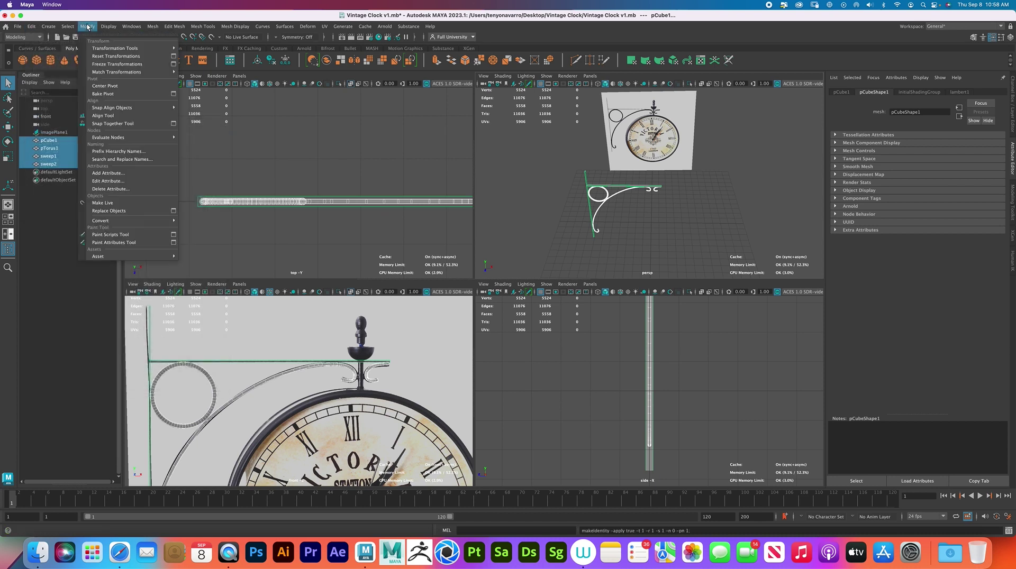
click(105, 86)
click(320, 142)
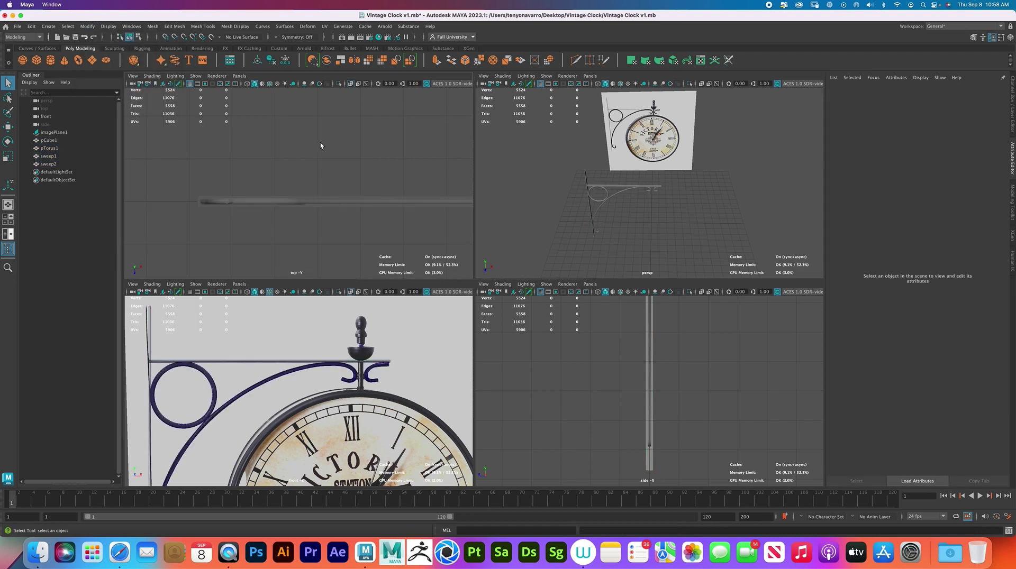
key(super+s)
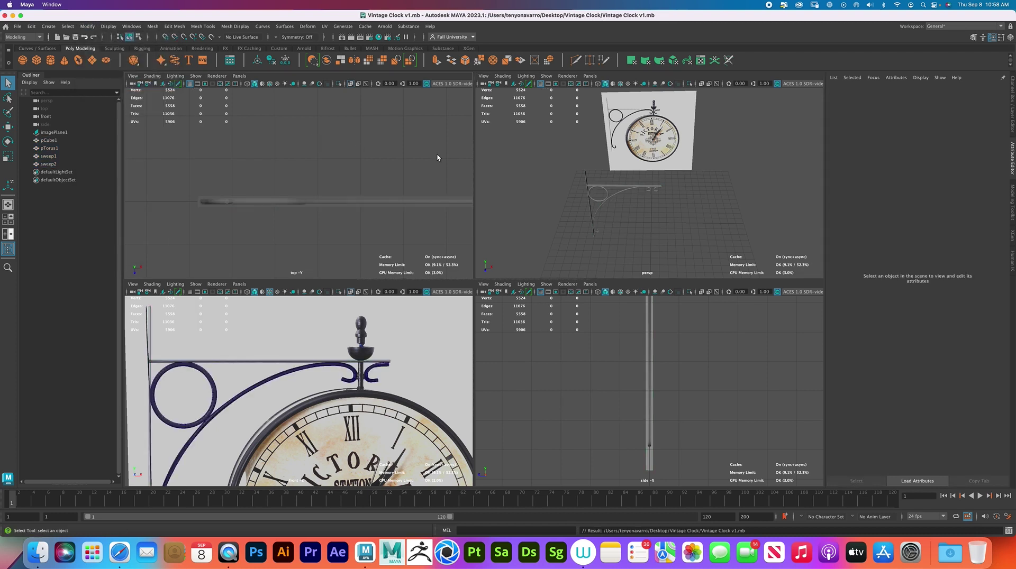
Isolate the straight bar frame in a maximized perspective view and briefly preview it with mesh smoothing
click(660, 187)
key(super+1)
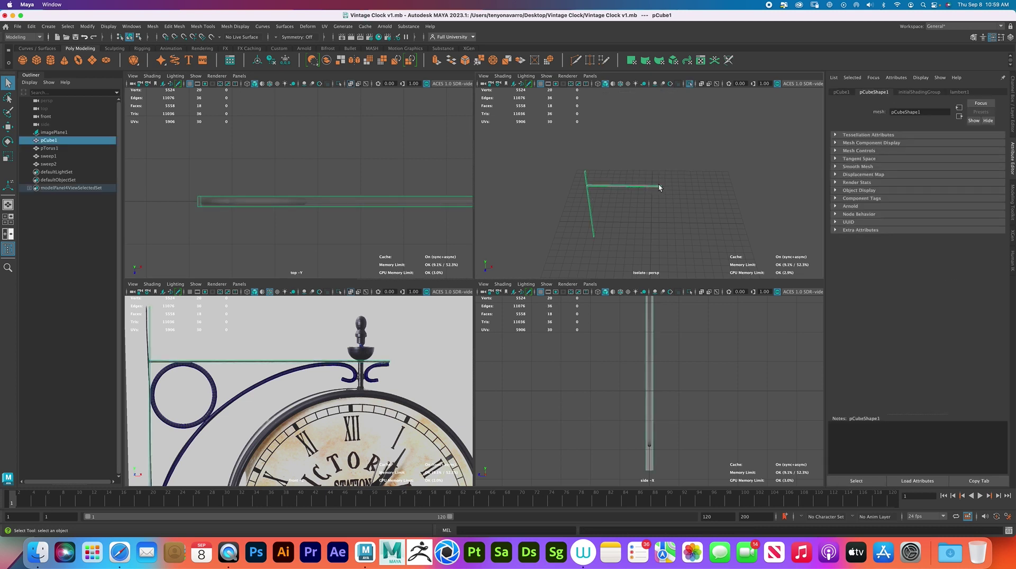
key(space)
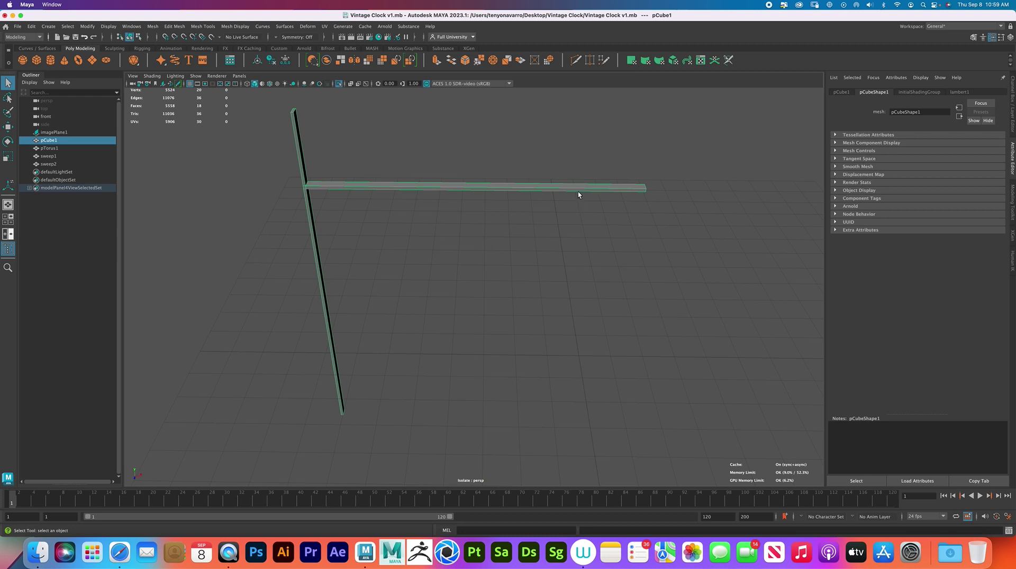
key(3)
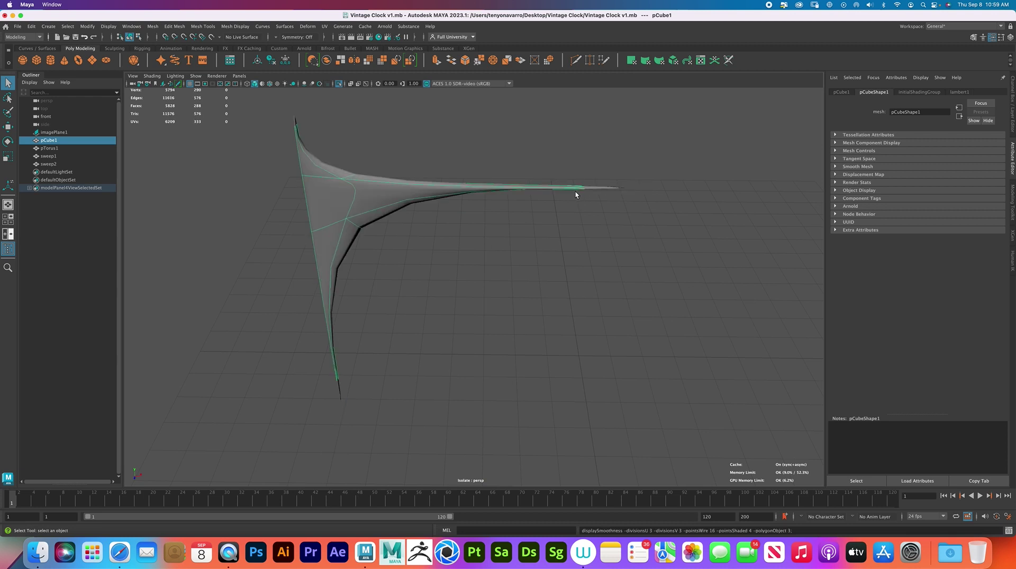
key(1)
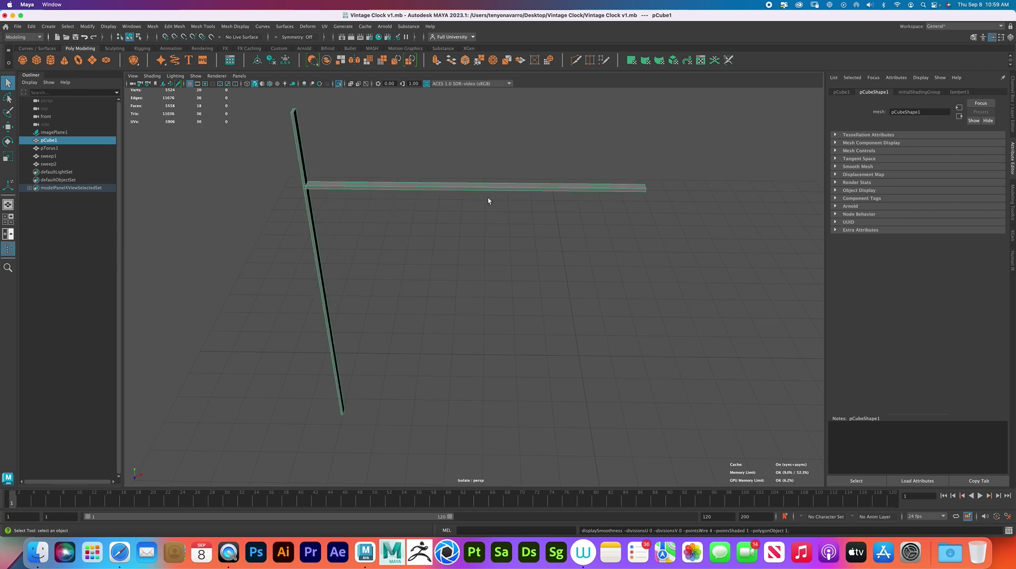
Insert an edge loop around the vertical bar just below its upper end, using the relative-distance Insert Edge Loop setting
alt+drag(404, 190, 418, 213)
alt+right_drag(417, 213, 486, 237)
alt+middle_drag(420, 211, 428, 226)
alt+middle_drag(366, 183, 374, 222)
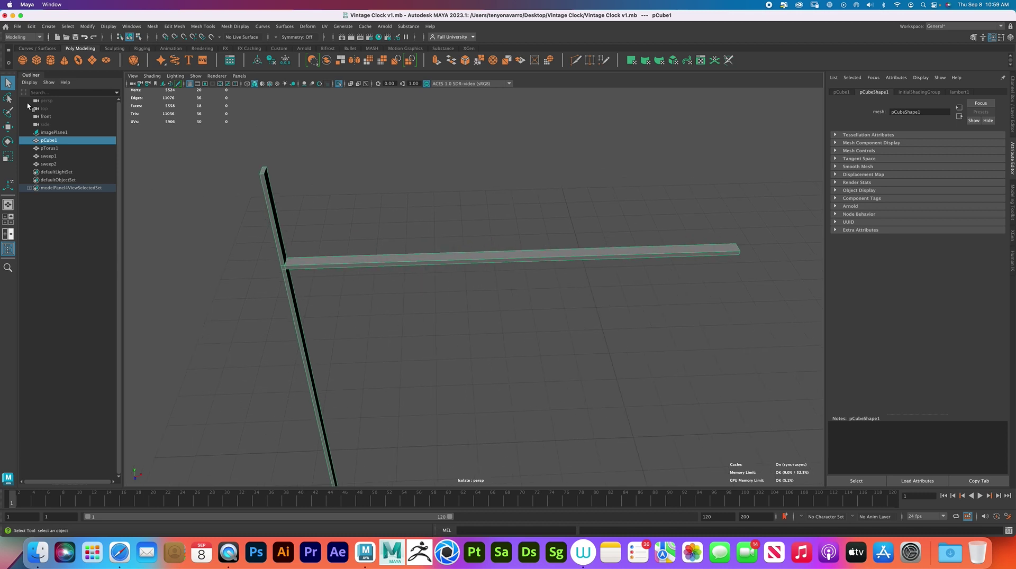
alt+right_drag(314, 205, 336, 211)
alt+middle_drag(335, 211, 374, 258)
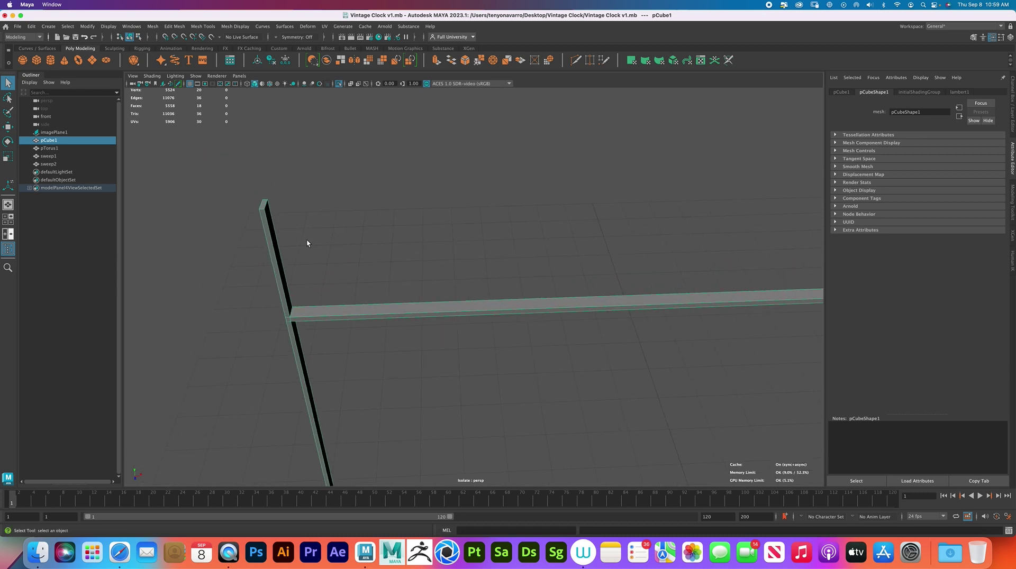
click(203, 26)
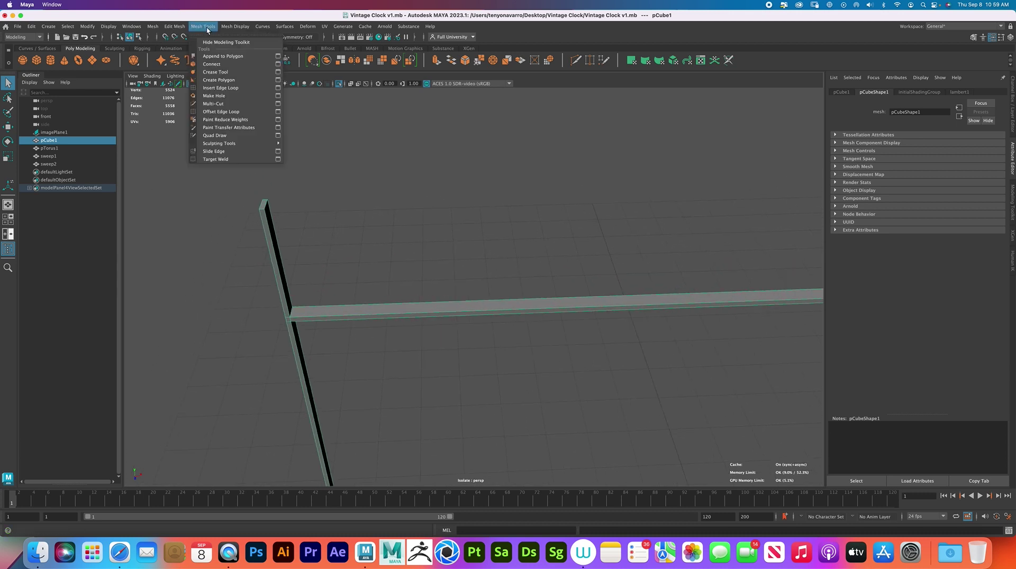
click(229, 90)
double_click(8, 186)
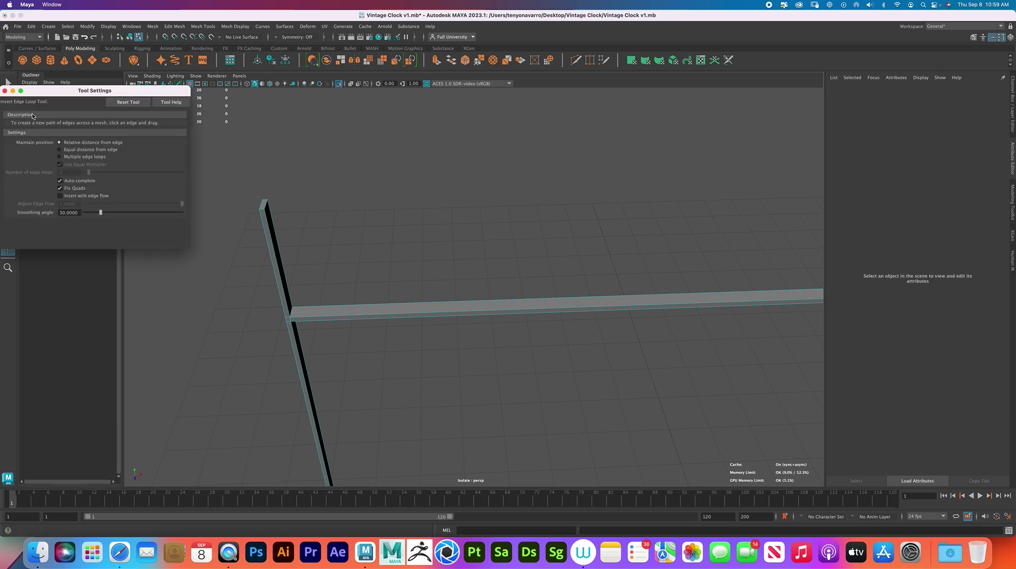
click(4, 91)
alt+drag(221, 166, 404, 227)
alt+right_drag(404, 227, 413, 254)
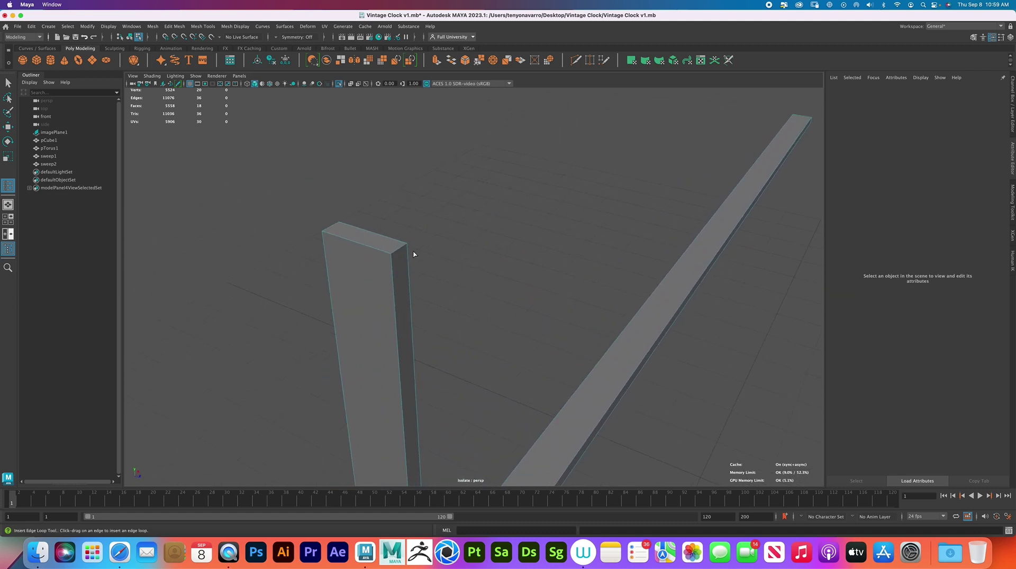
drag(393, 261, 386, 255)
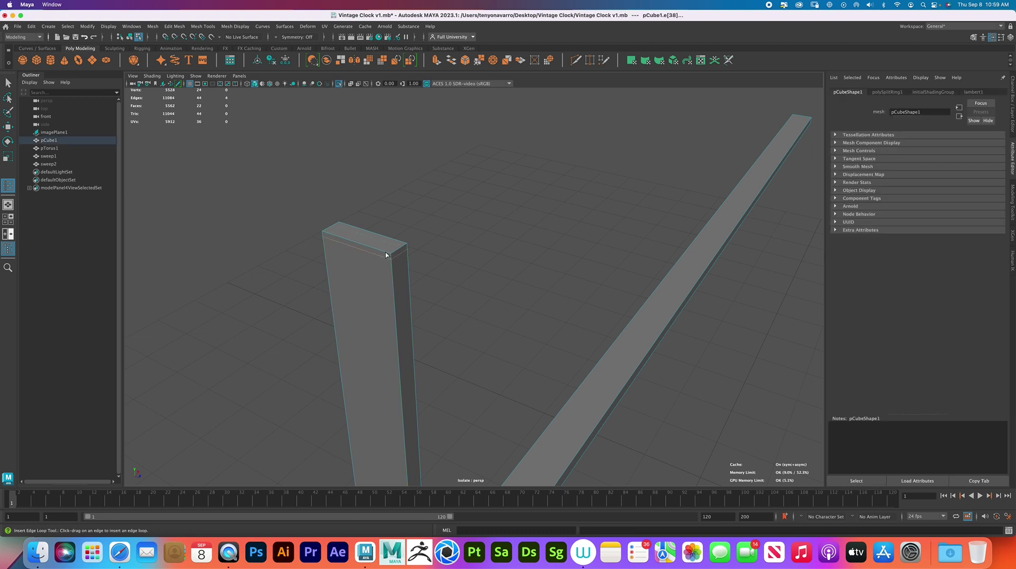
Insert lengthwise edge loops close to the corners of the vertical bar's wide and narrow faces
click(385, 255)
click(395, 254)
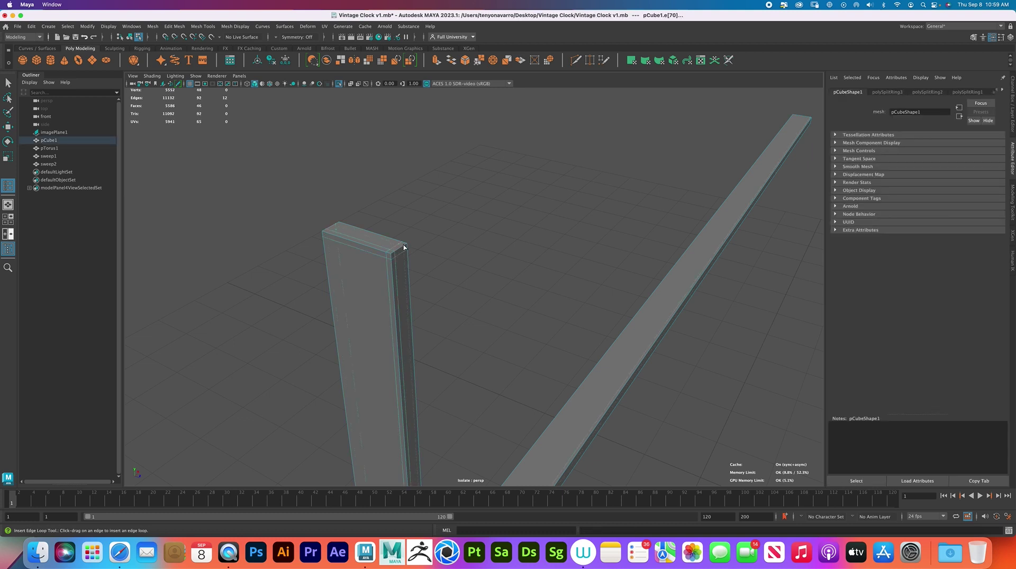
drag(403, 248, 407, 253)
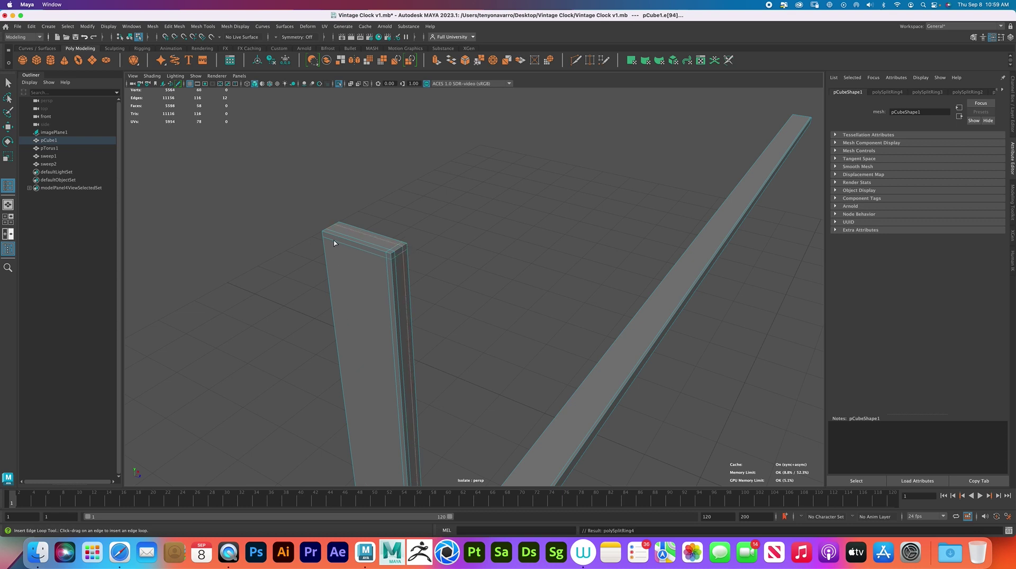
drag(328, 236, 326, 237)
key(ctrl+z)
key(F8)
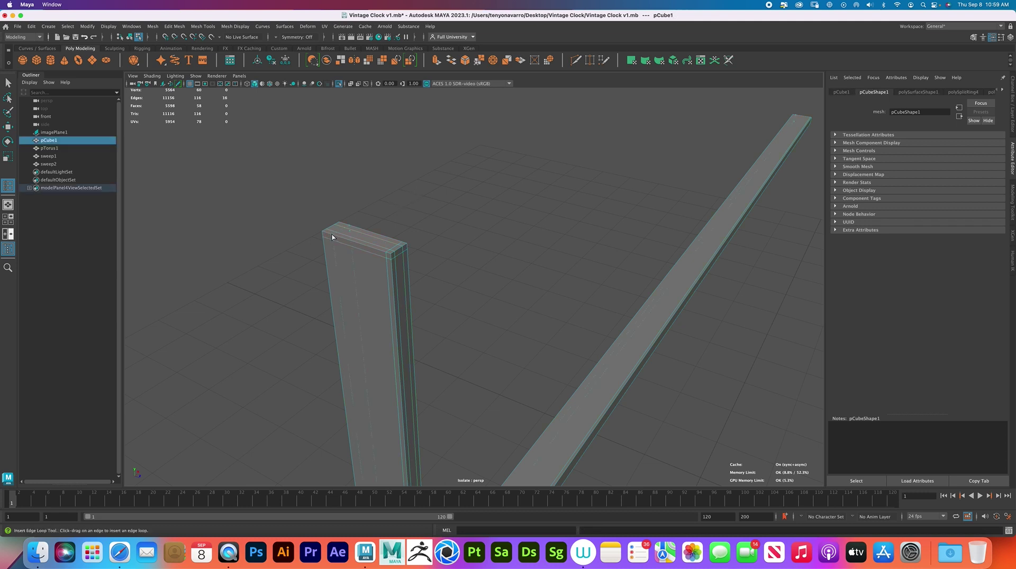
drag(326, 236, 336, 228)
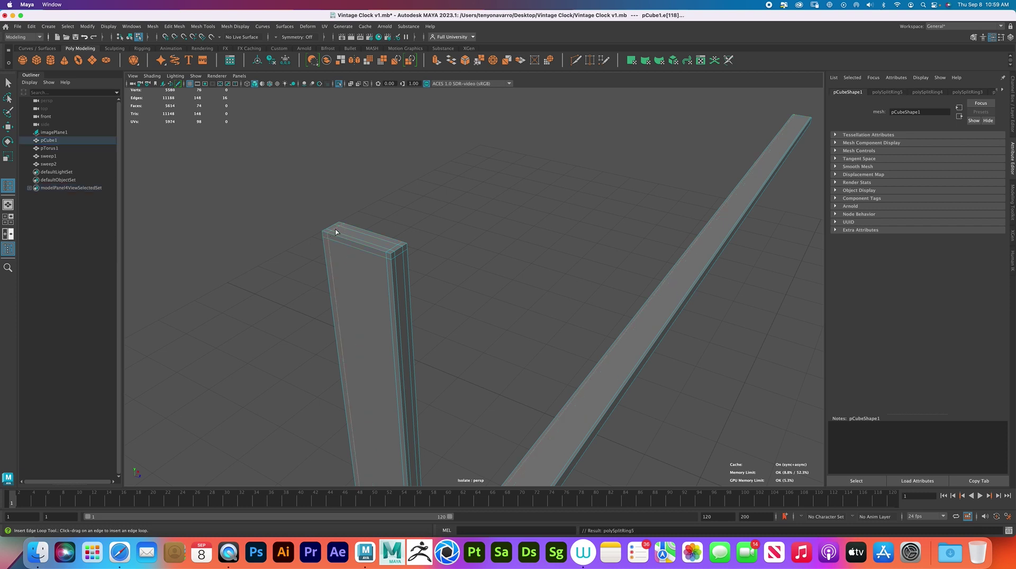
Insert supporting edge loops around the vertical bar on both sides of the horizontal bar's upper and lower edges
alt+middle_drag(439, 262, 435, 245)
alt+right_drag(436, 245, 406, 211)
alt+middle_drag(406, 211, 391, 150)
alt+right_drag(391, 151, 437, 312)
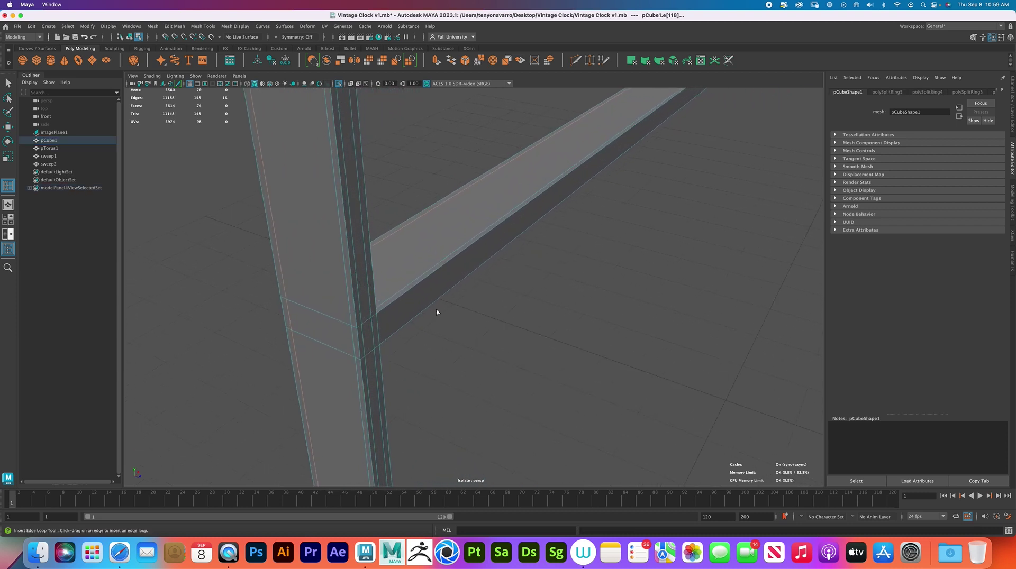
click(358, 333)
click(360, 333)
drag(360, 357, 360, 354)
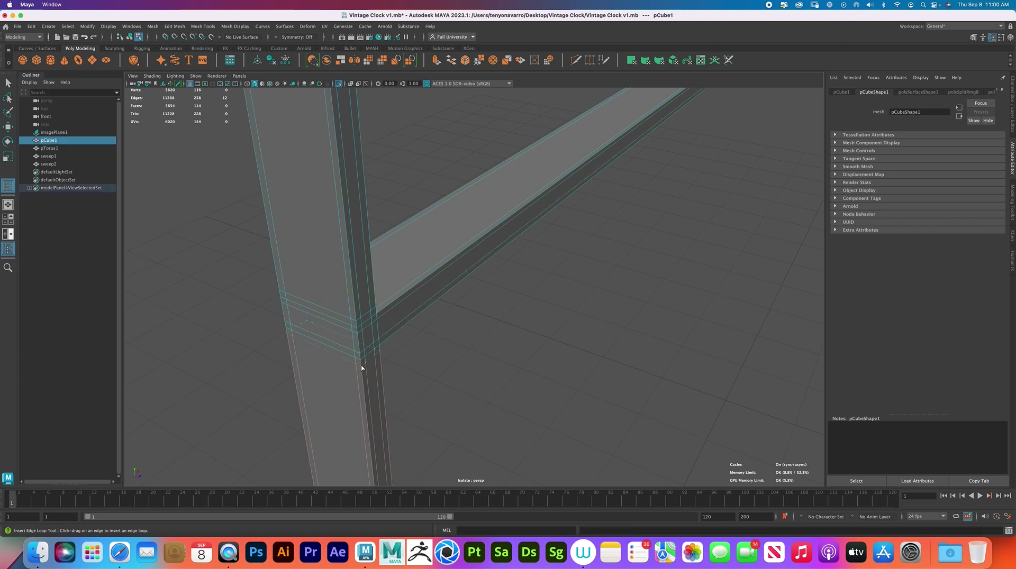
drag(361, 368, 360, 363)
Insert an edge loop around the horizontal bar right beside the vertical bar and check the corner with mesh smoothing
mouse_move(365, 324)
alt+mouse_down()
mouse_move(372, 318)
mouse_move(356, 320)
alt+mouse_up()
alt+middle_drag(356, 320, 423, 328)
alt+right_drag(439, 299, 428, 289)
alt+drag(428, 289, 387, 307)
scroll(366, 292, up, 4)
alt+middle_drag(339, 294, 449, 298)
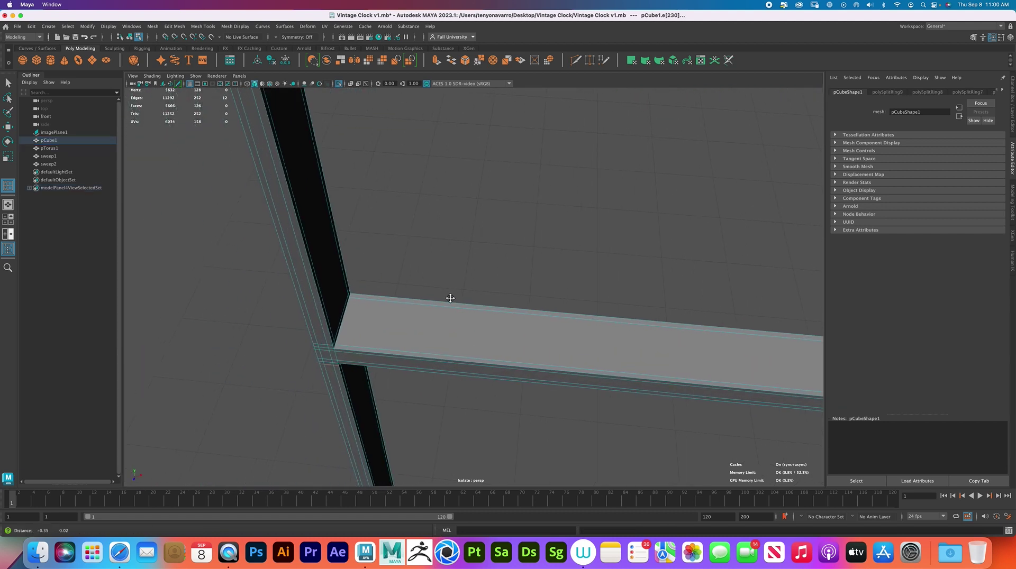
scroll(365, 309, up, 3)
alt+middle_drag(344, 325, 415, 334)
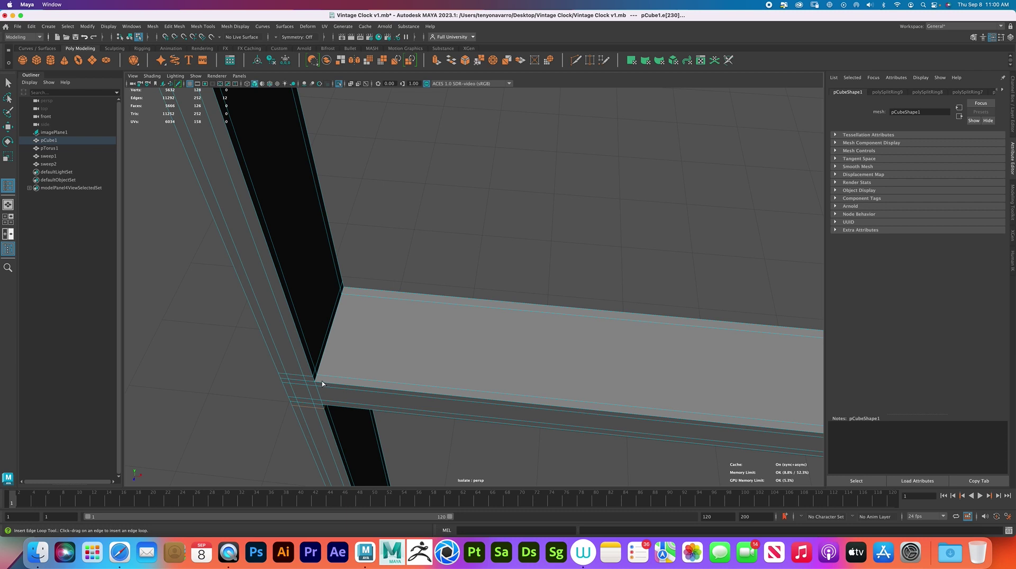
drag(321, 386, 321, 385)
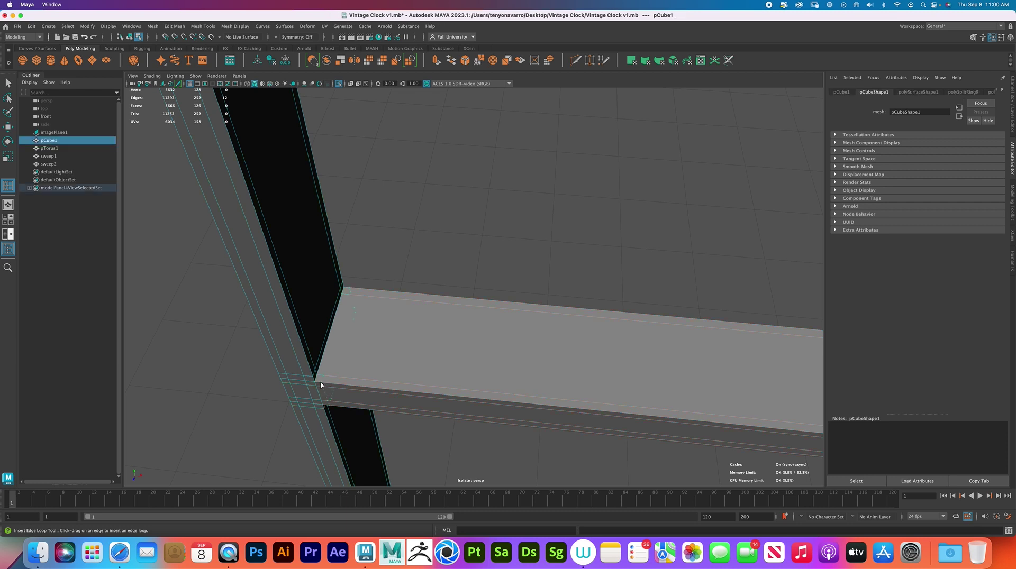
click(321, 385)
key(3)
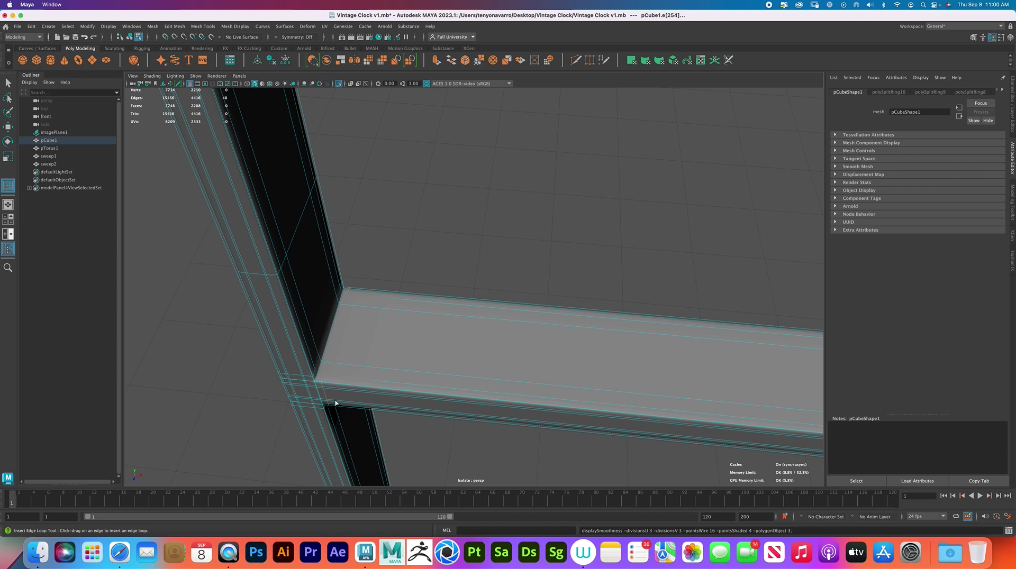
key(1)
Insert an edge loop around the horizontal bar close to its free end
key(f)
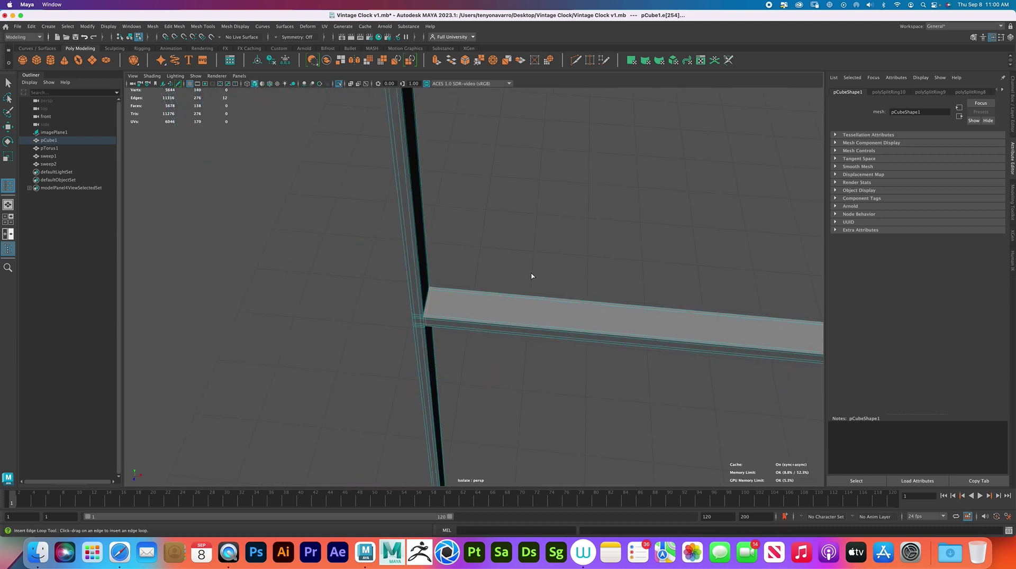
alt+drag(601, 245, 490, 320)
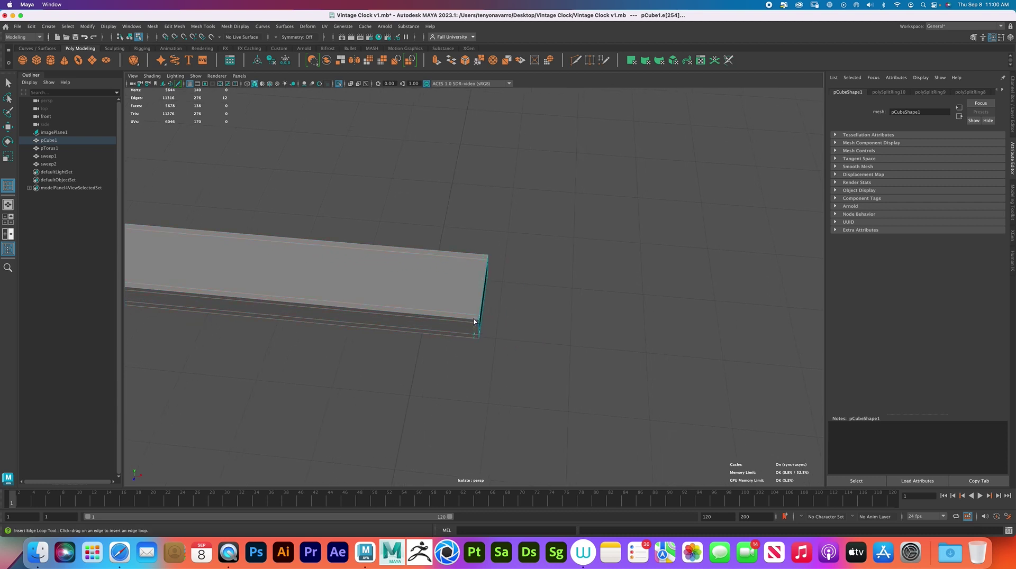
click(476, 318)
Insert an edge loop around the vertical bar just above its lower end
key(f)
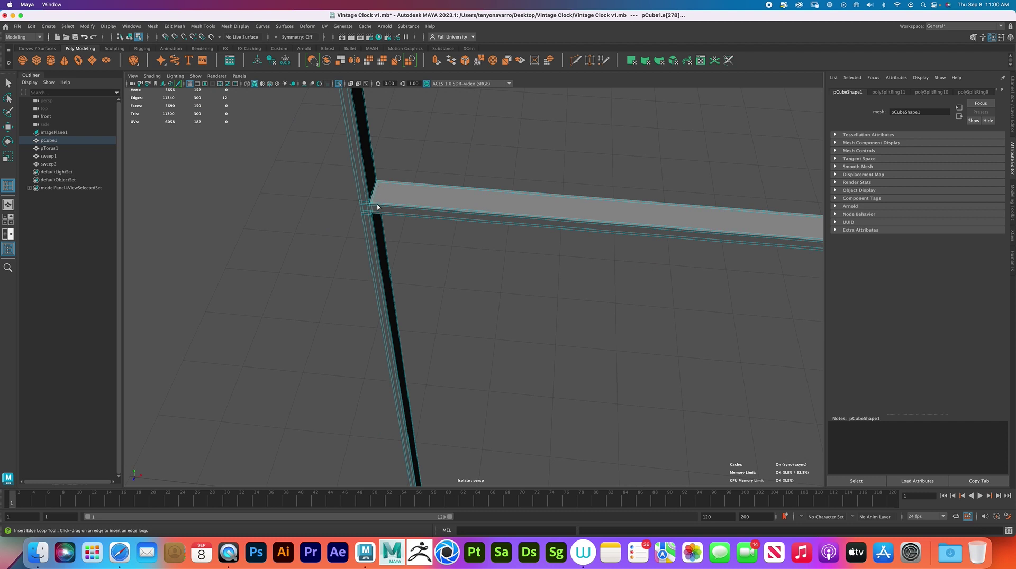
alt+middle_drag(400, 233, 467, 150)
alt+middle_drag(444, 371, 440, 266)
alt+right_drag(439, 265, 435, 384)
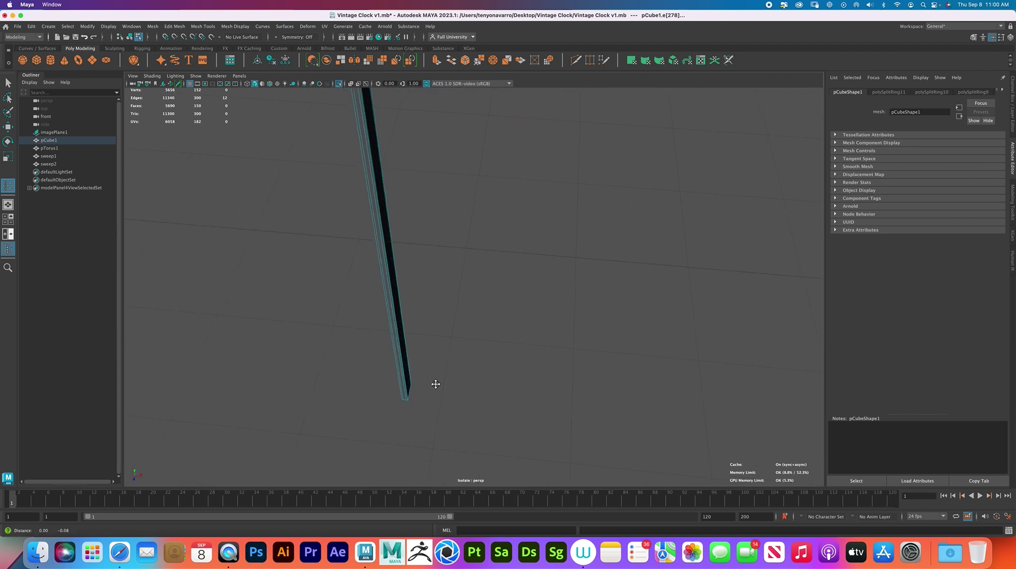
alt+middle_drag(435, 384, 463, 336)
alt+right_drag(661, 350, 735, 357)
alt+right_drag(417, 356, 373, 401)
alt+middle_drag(374, 401, 423, 136)
alt+right_drag(447, 275, 551, 372)
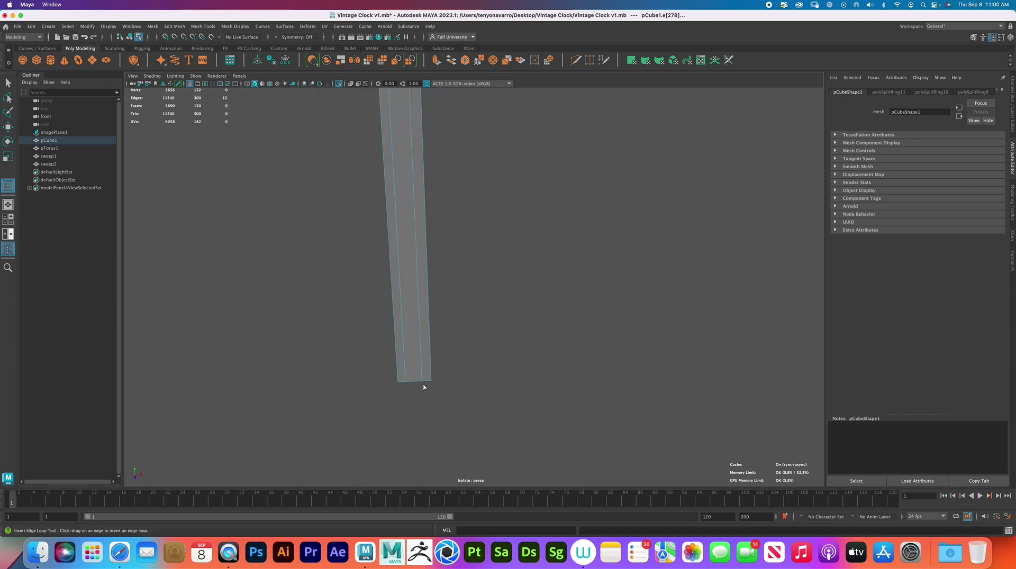
click(424, 376)
Preview the whole bar frame with mesh smoothing, return to object selection and inspect it from several sides
alt+drag(426, 343, 408, 214)
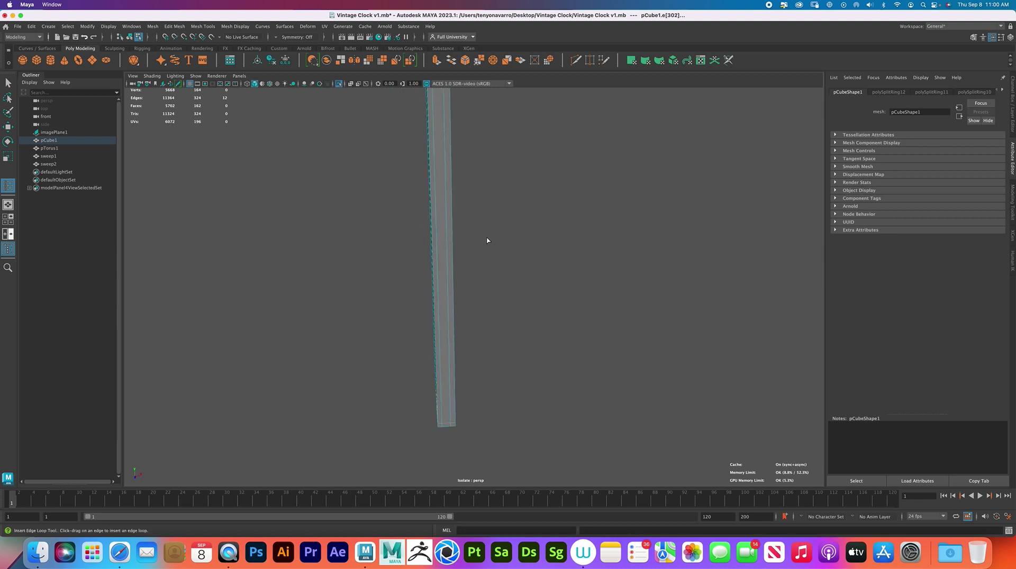
alt+middle_drag(482, 262, 500, 321)
alt+right_drag(500, 320, 383, 129)
alt+middle_drag(479, 95, 451, 290)
alt+right_drag(451, 291, 598, 233)
alt+middle_drag(444, 119, 481, 224)
alt+drag(481, 224, 450, 234)
alt+right_drag(535, 225, 476, 214)
alt+middle_drag(506, 254, 408, 213)
alt+middle_drag(436, 266, 428, 253)
alt+right_drag(428, 252, 364, 212)
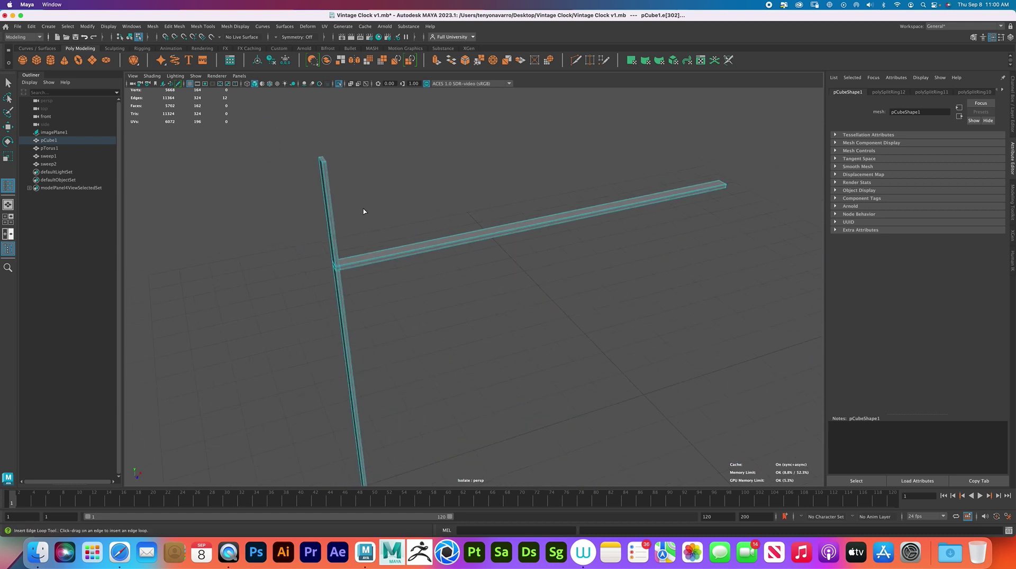
key(3)
right_drag(389, 262, 420, 243)
alt+drag(574, 267, 544, 252)
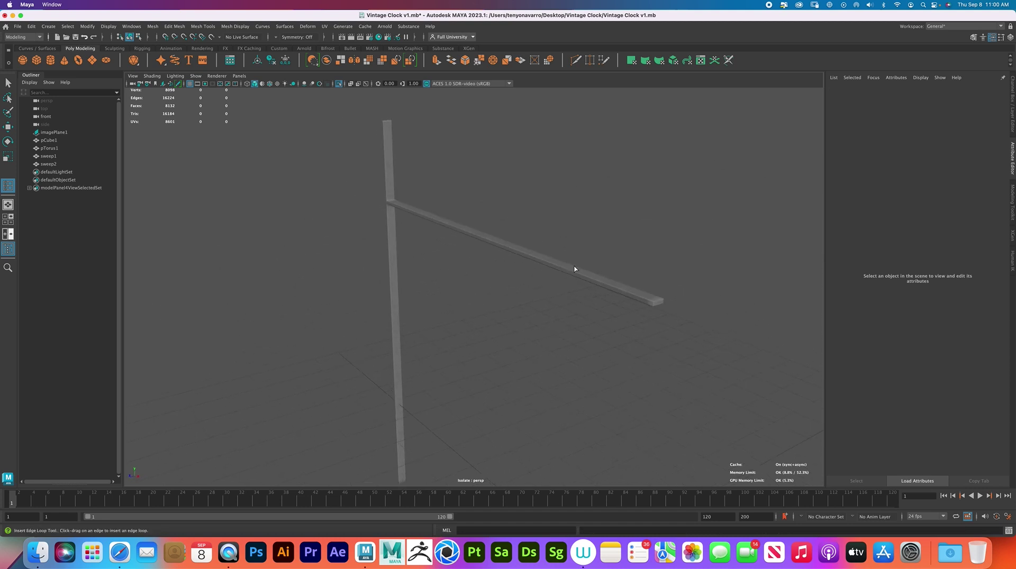
Inspect the smoothed free end of the horizontal bar up close and restore the frame's unsmoothed display
key(q)
click(605, 288)
alt+right_drag(607, 287, 667, 322)
alt+middle_drag(667, 322, 649, 318)
alt+right_drag(648, 318, 688, 321)
alt+middle_drag(687, 322, 625, 328)
alt+right_drag(624, 329, 589, 312)
key(1)
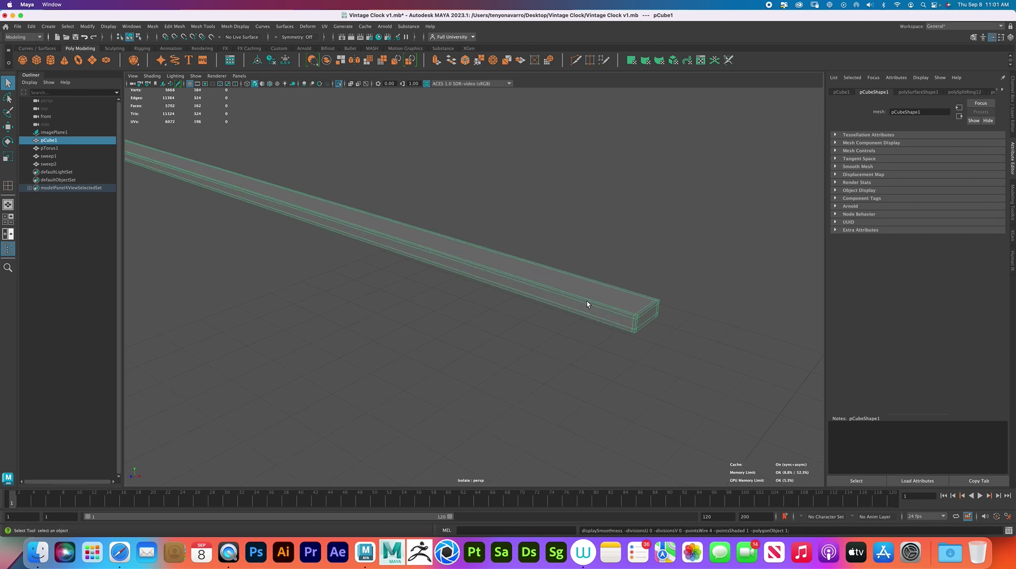
Check the smoothed bar frame, restore its unsmoothed display and leave isolation so the other bracket parts and reference image show
alt+right_drag(628, 330, 613, 373)
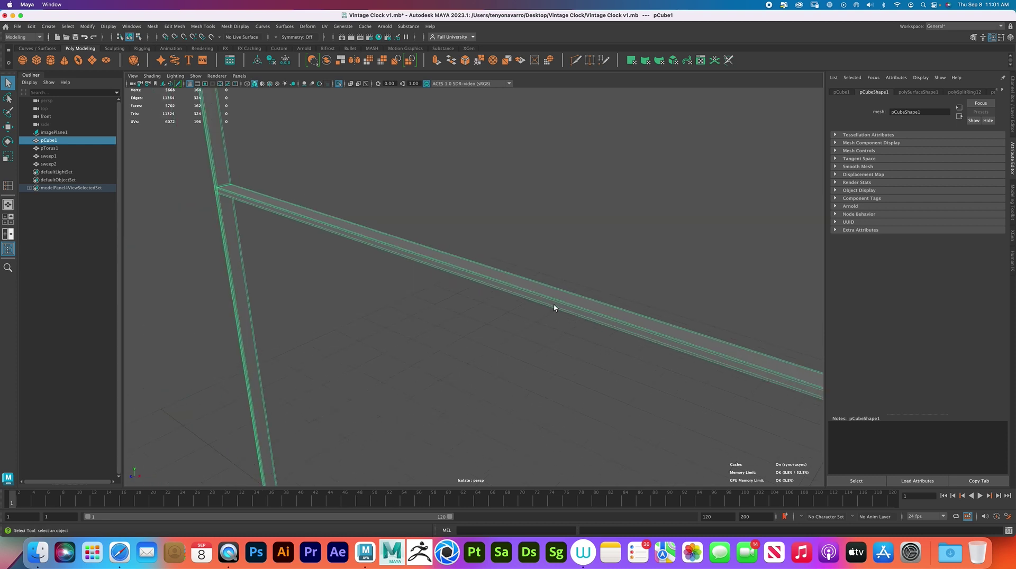
click(558, 332)
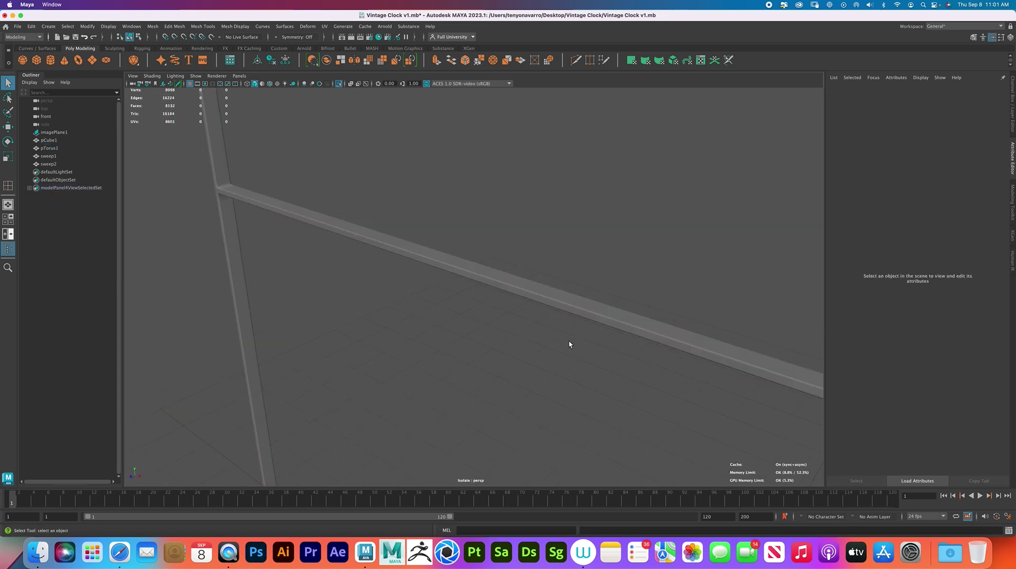
alt+right_drag(577, 354, 570, 329)
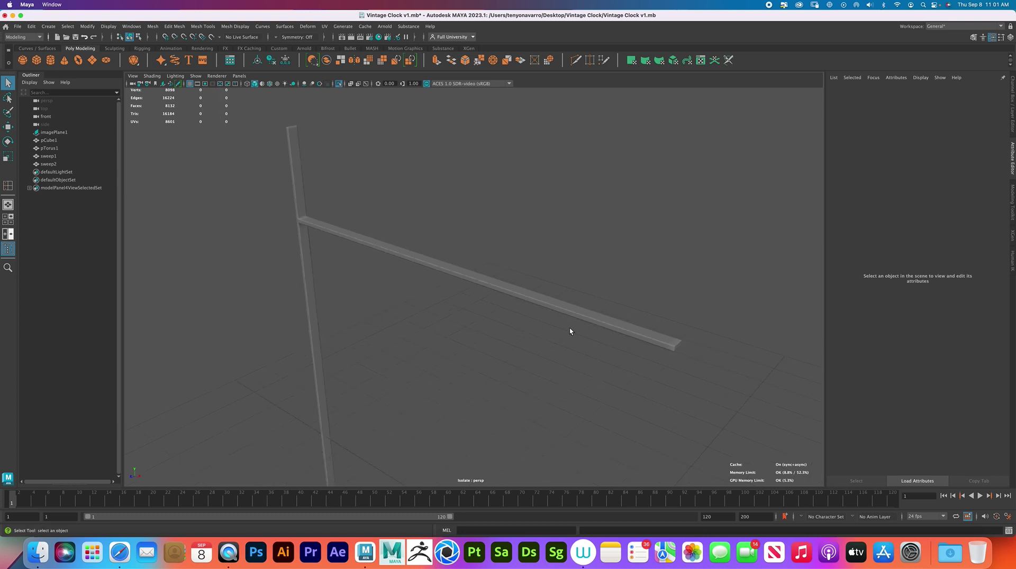
click(655, 341)
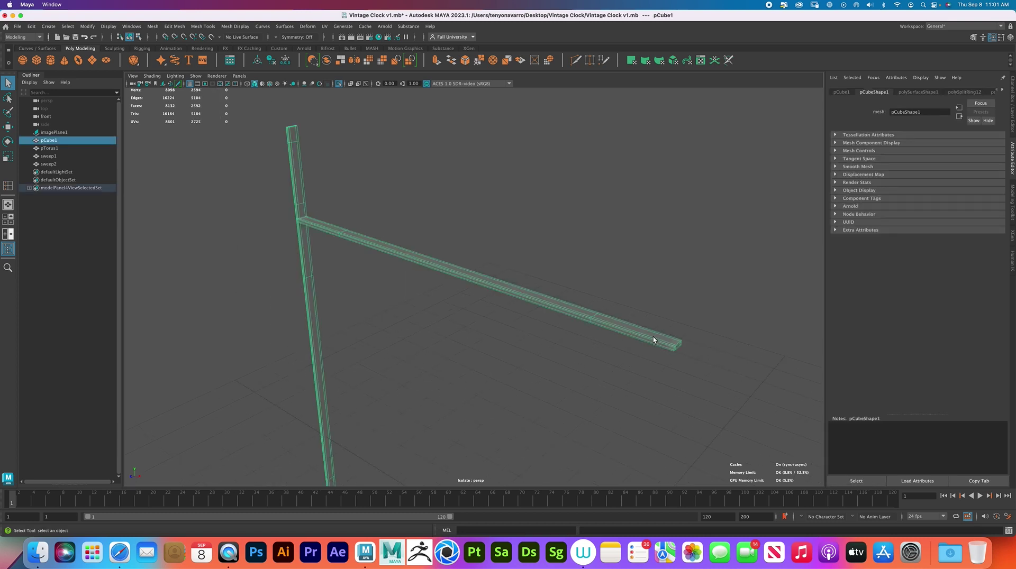
key(ctrl+1)
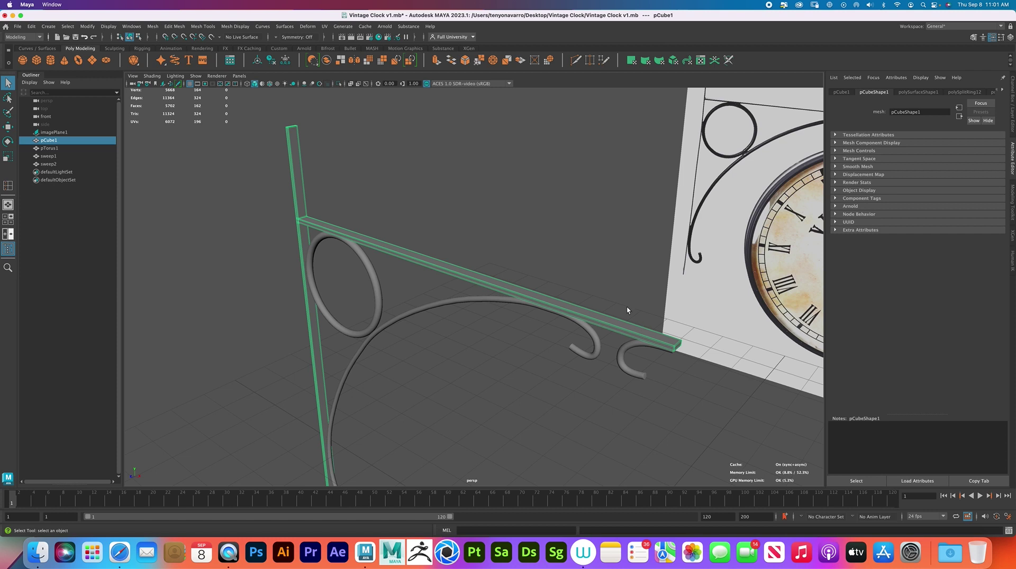
click(617, 270)
alt+right_drag(617, 270, 423, 194)
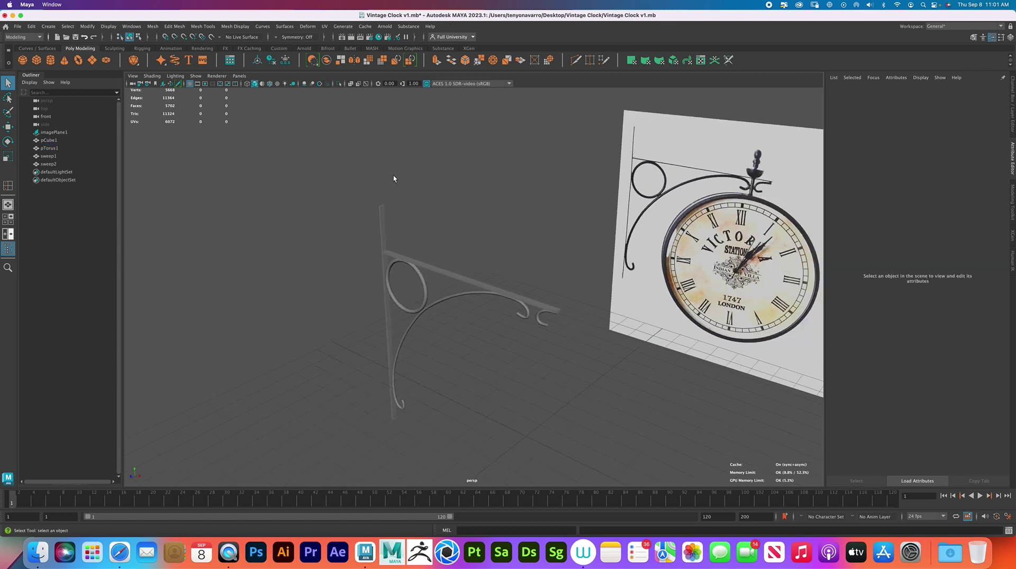
Isolate the bar frame, bring the rest of the scene back and clear the selection
drag(360, 186, 421, 207)
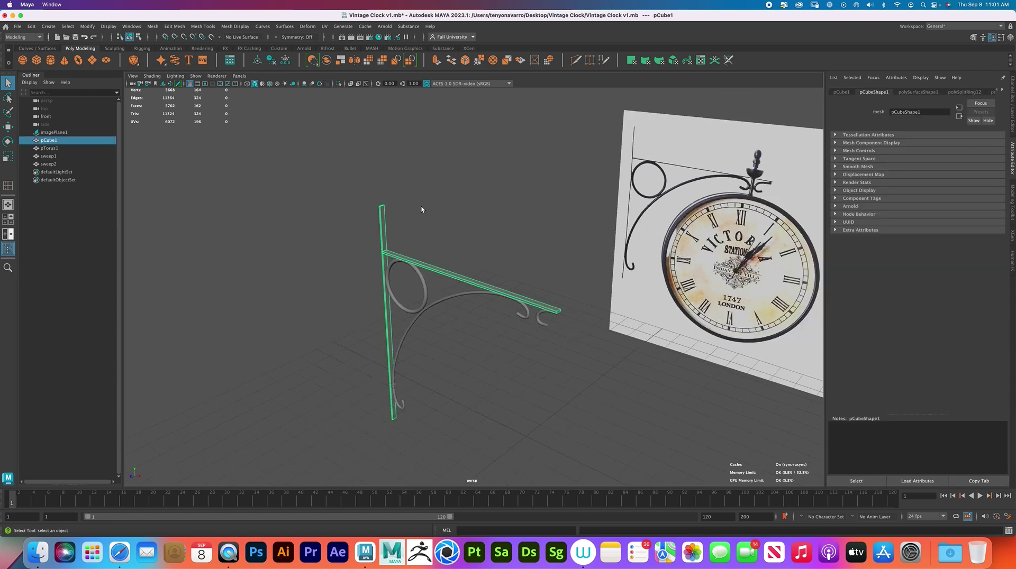
key(ctrl+1)
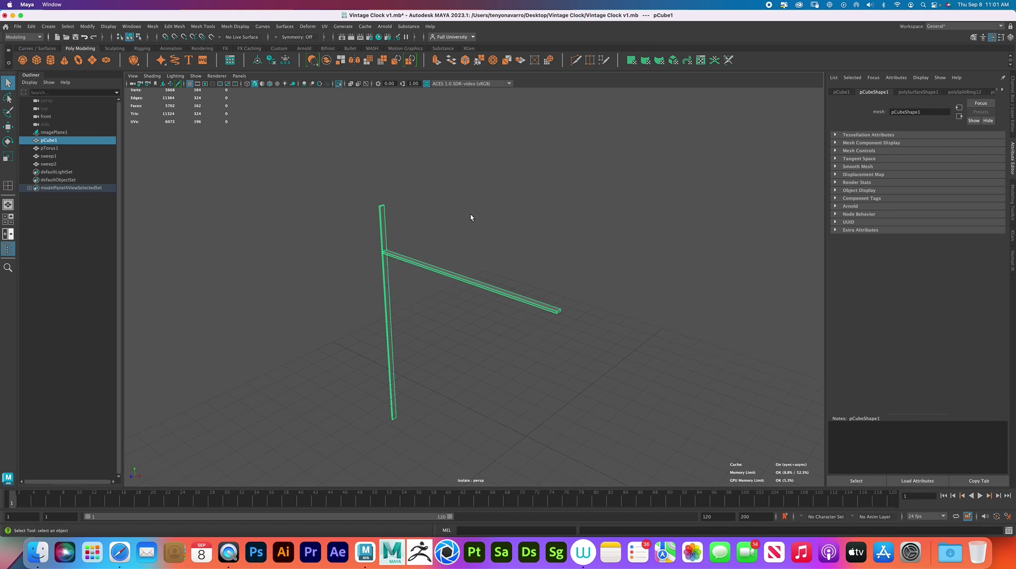
key(ctrl+1)
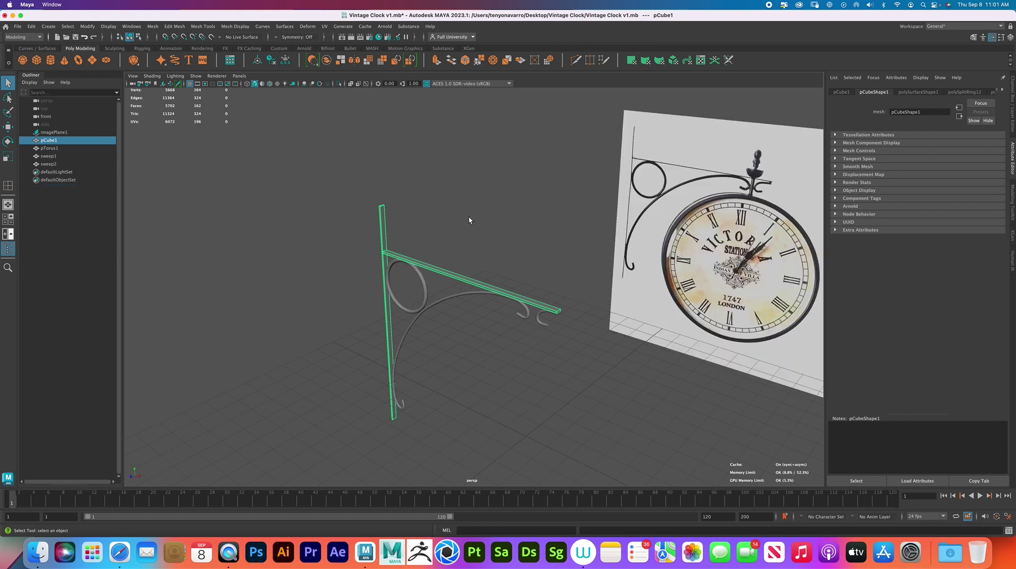
click(471, 220)
click(464, 277)
click(502, 258)
alt+drag(466, 278, 490, 322)
alt+drag(465, 380, 444, 382)
Change to the four-view layout and examine the reference finial and its mounting post in the front view
key(space)
key(space)
scroll(423, 335, up, 5)
alt+middle_drag(423, 335, 297, 433)
scroll(335, 356, up, 5)
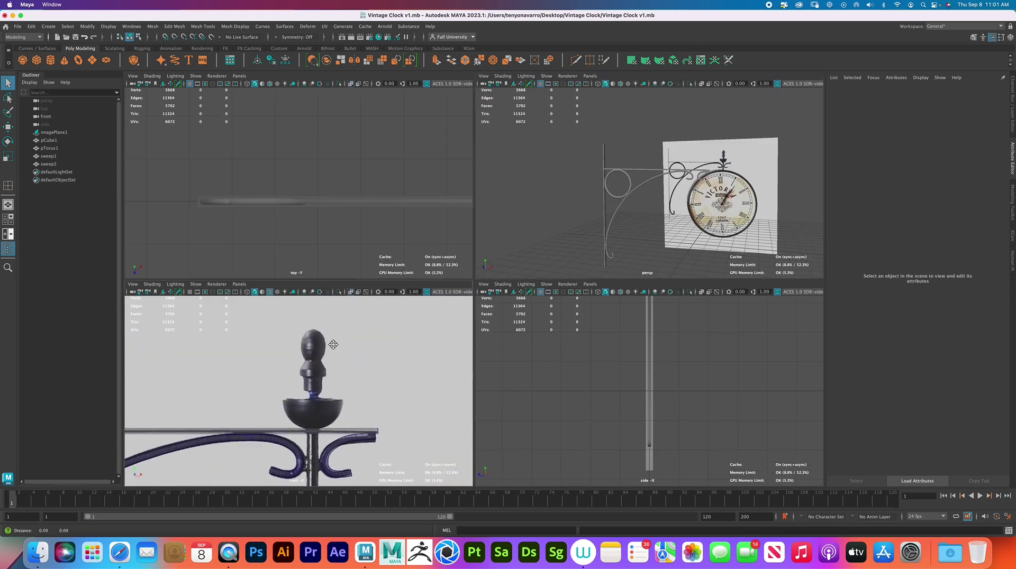
scroll(336, 356, down, 5)
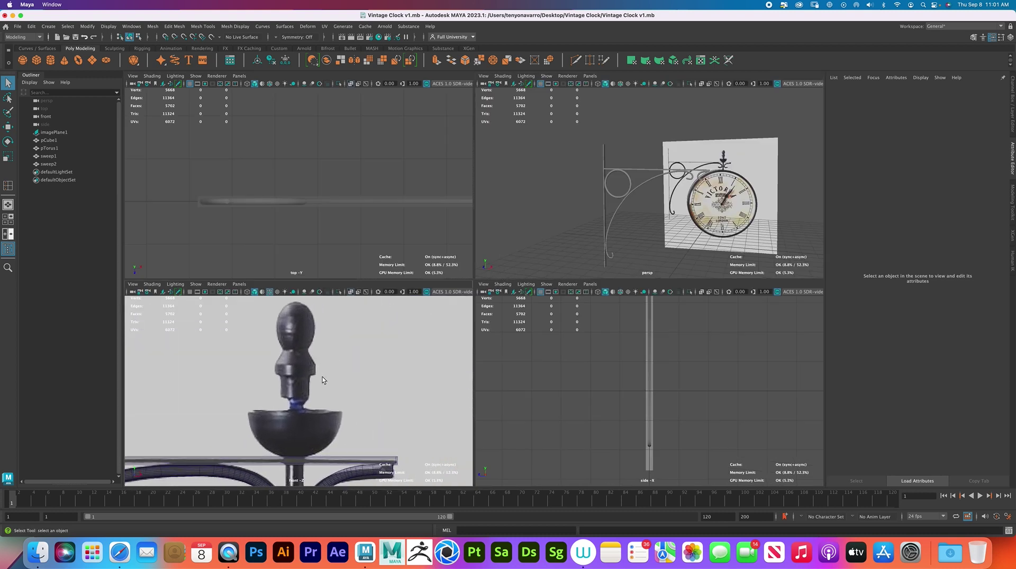
scroll(306, 407, down, 1)
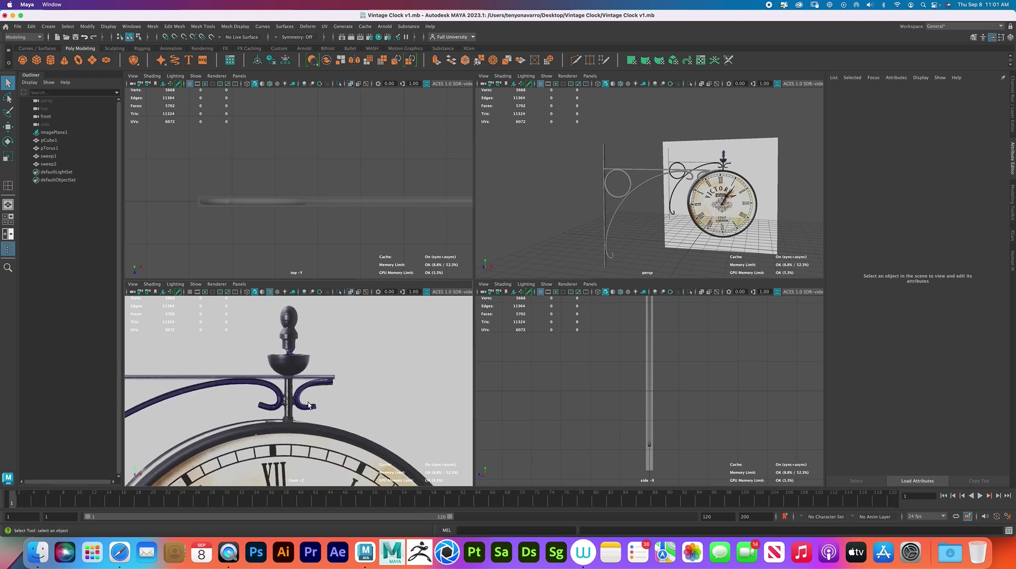
alt+middle_drag(306, 407, 292, 385)
scroll(286, 408, up, 2)
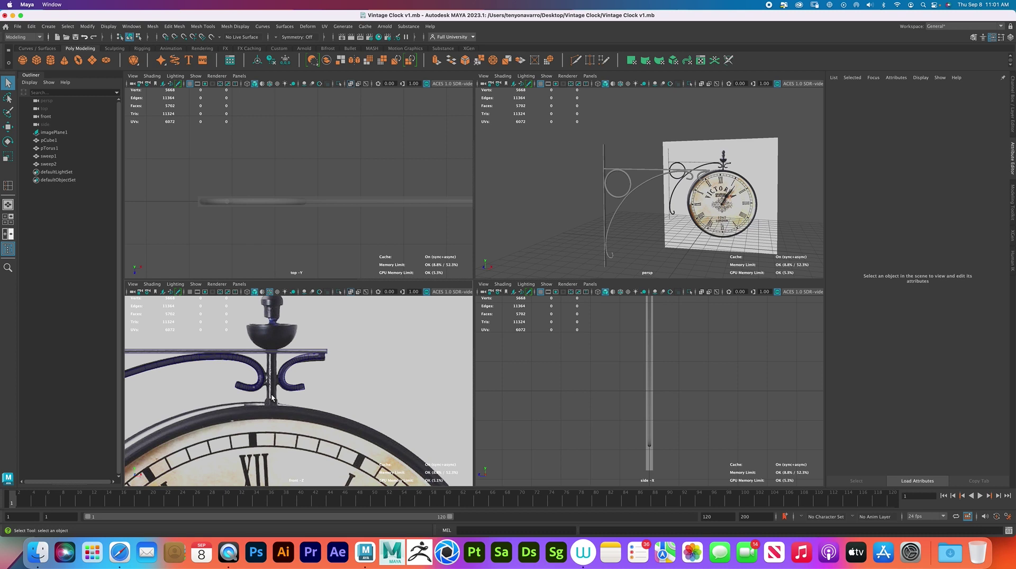
alt+middle_drag(273, 379, 287, 388)
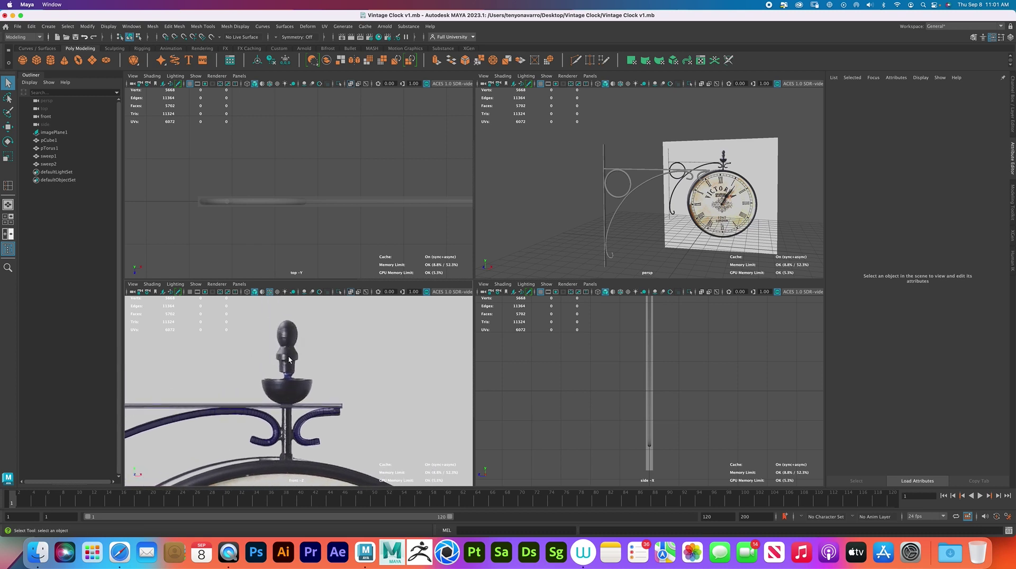
Create a polygon sphere and raise it to the height of the finial in the front view
click(22, 61)
scroll(320, 413, down, 6)
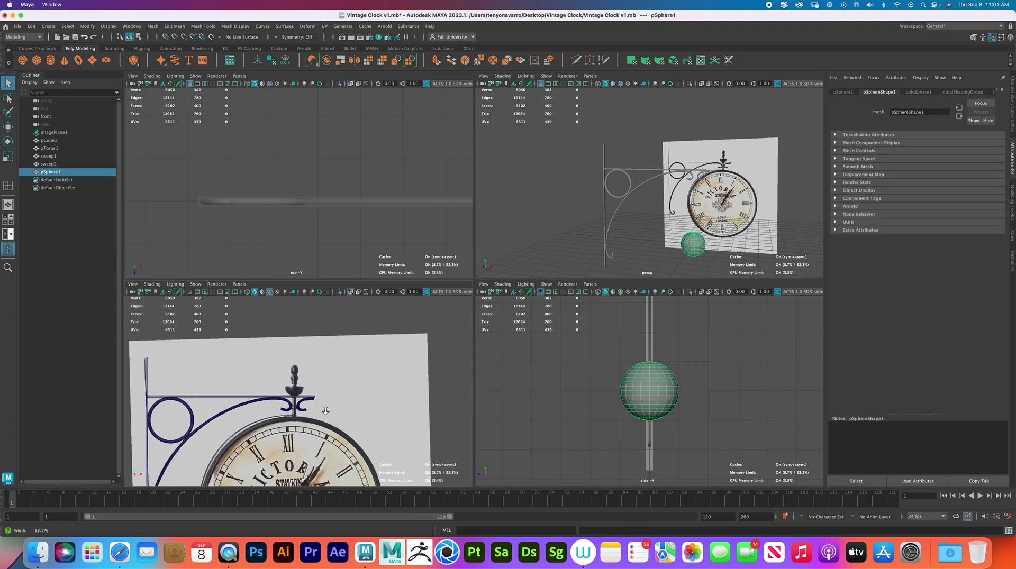
key(w)
drag(296, 444, 305, 337)
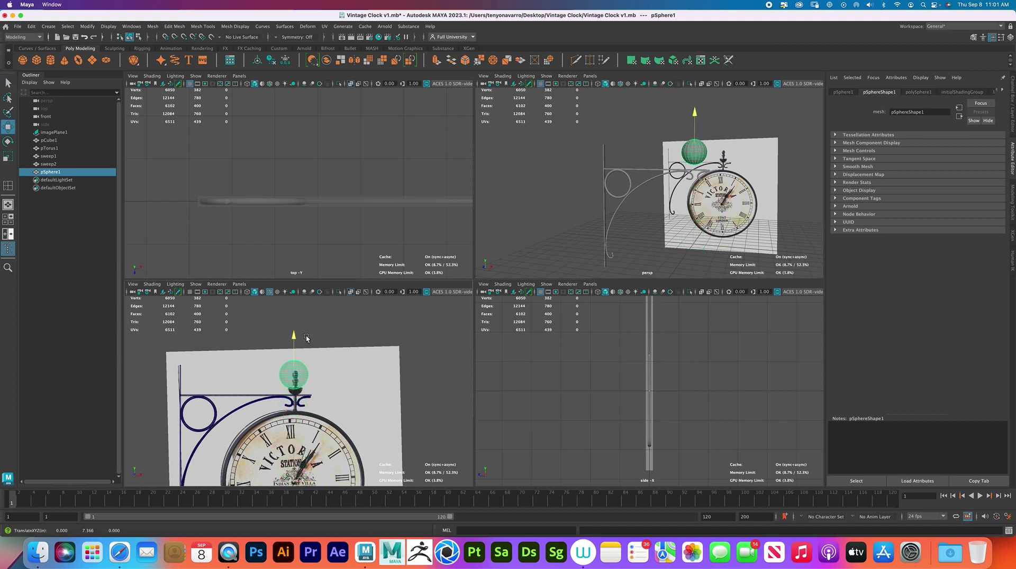
Scale the sphere down uniformly and centre it on the oval knob at the tip of the reference finial
scroll(312, 344, up, 5)
key(r)
drag(322, 432, 280, 433)
key(w)
scroll(372, 413, up, 5)
scroll(362, 380, up, 5)
drag(217, 390, 232, 392)
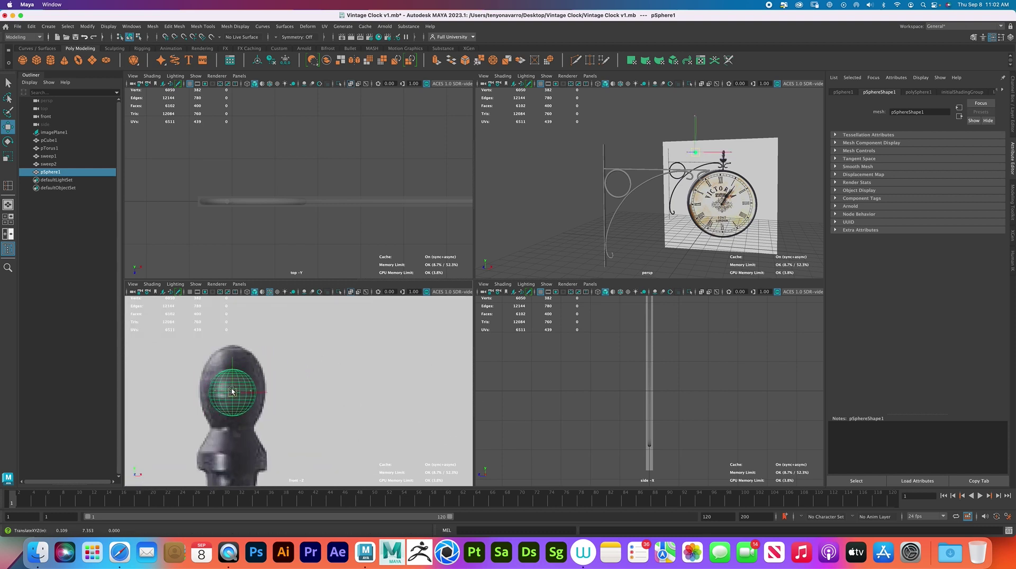
Stretch the sphere vertically and widen it to match the outline of the finial's oval knob
key(r)
drag(233, 353, 239, 333)
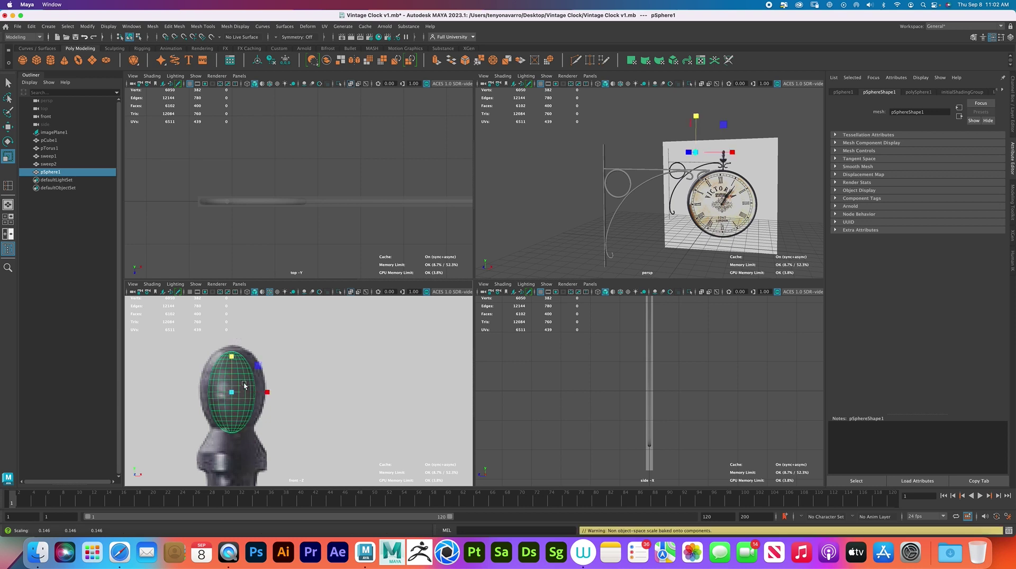
drag(269, 392, 282, 393)
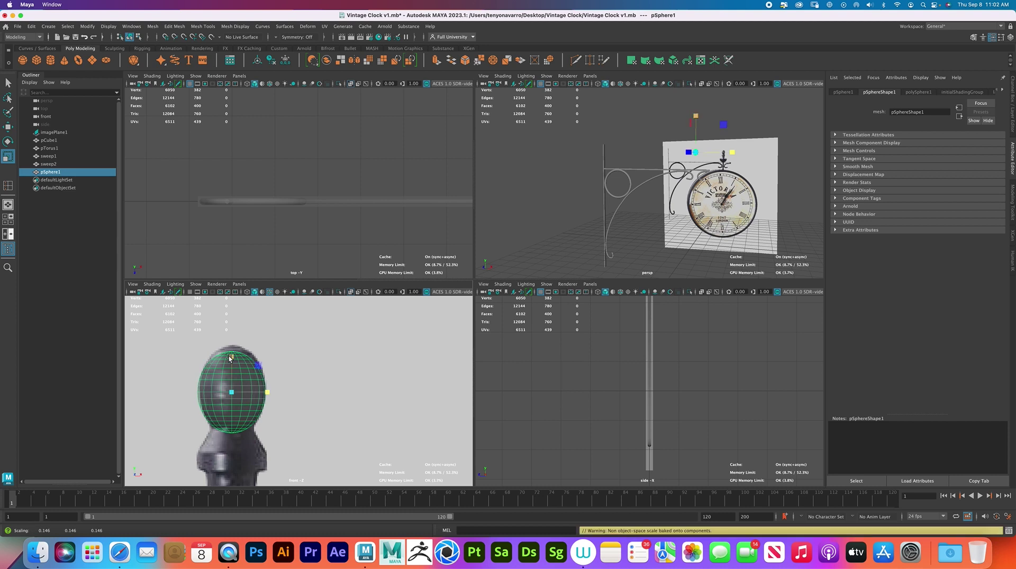
drag(231, 354, 233, 350)
key(w)
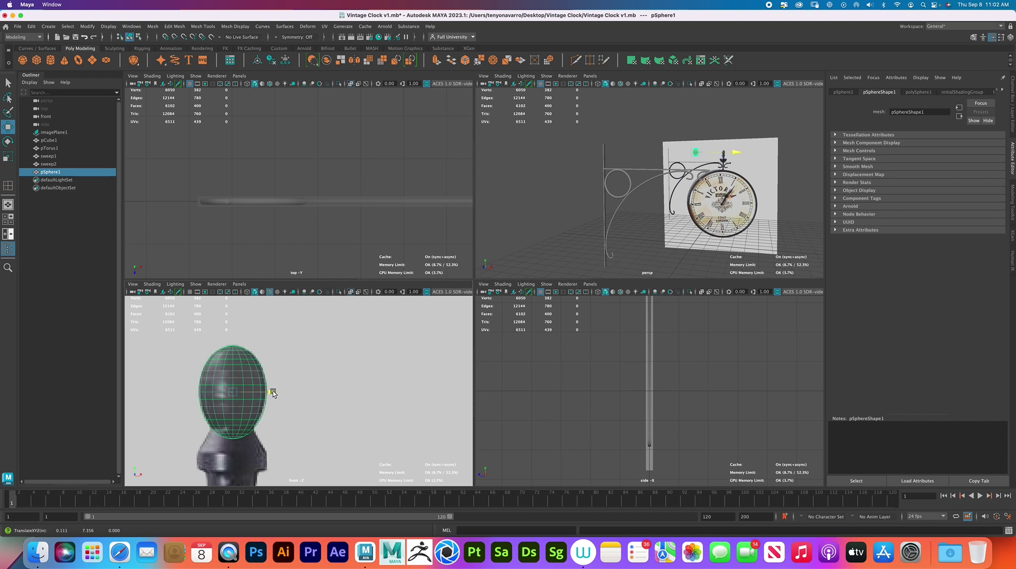
Delete the bottom cap faces of the oval sphere where it meets the finial's neck
alt+middle_drag(272, 392, 300, 328)
alt+right_drag(300, 328, 309, 372)
alt+middle_drag(309, 372, 344, 408)
alt+right_drag(283, 385, 293, 324)
drag(352, 432, 233, 387)
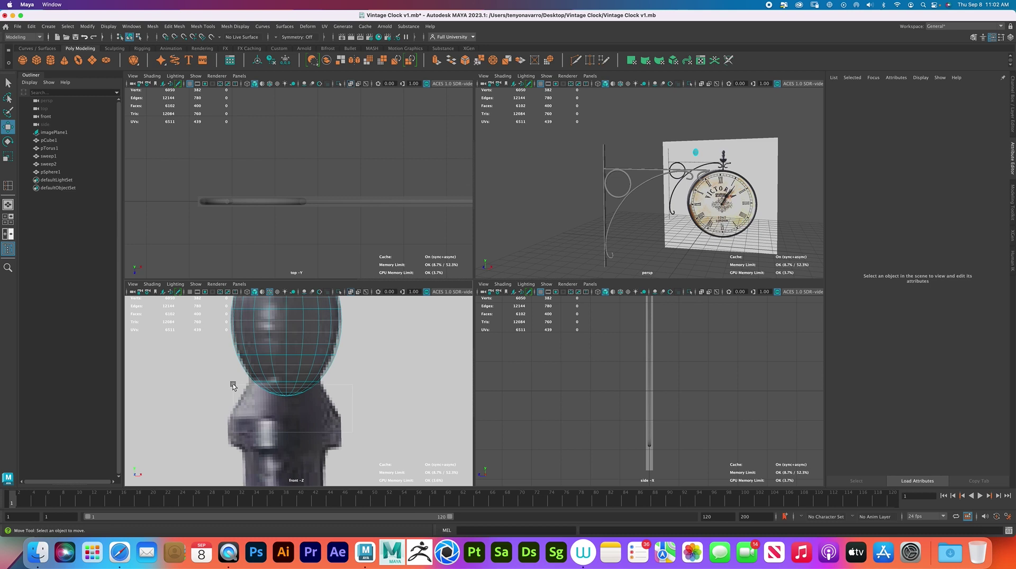
drag(233, 387, 233, 379)
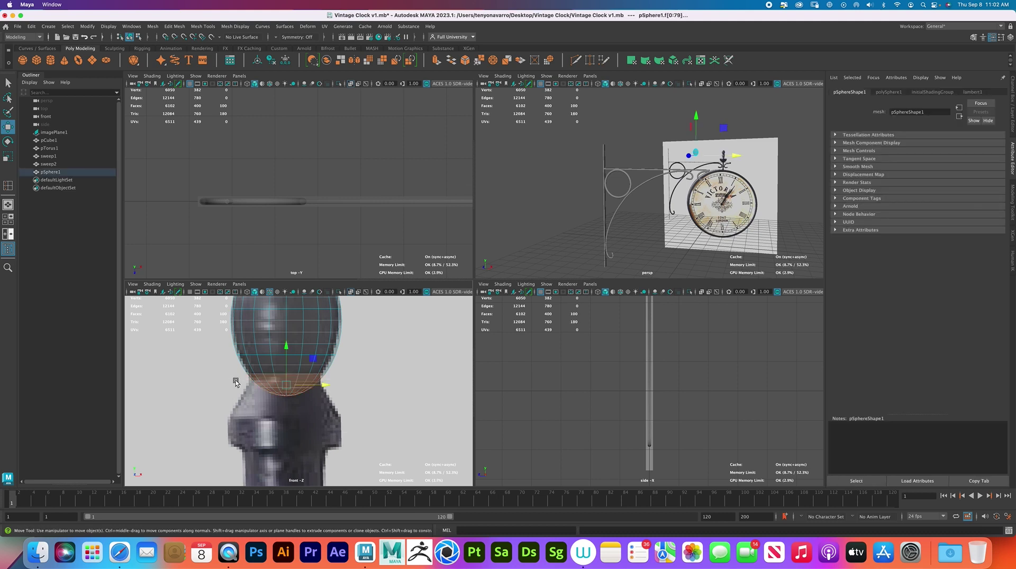
key(Delete)
Scale the knob's open bottom edge loop and the loops just above it to fit the reference outline
right_drag(295, 368, 293, 288)
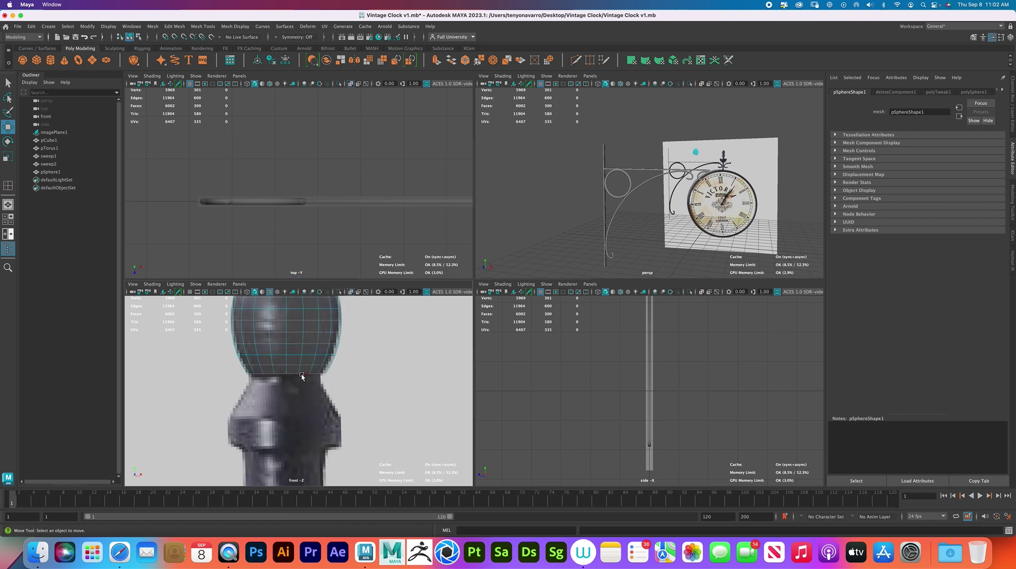
double_click(303, 373)
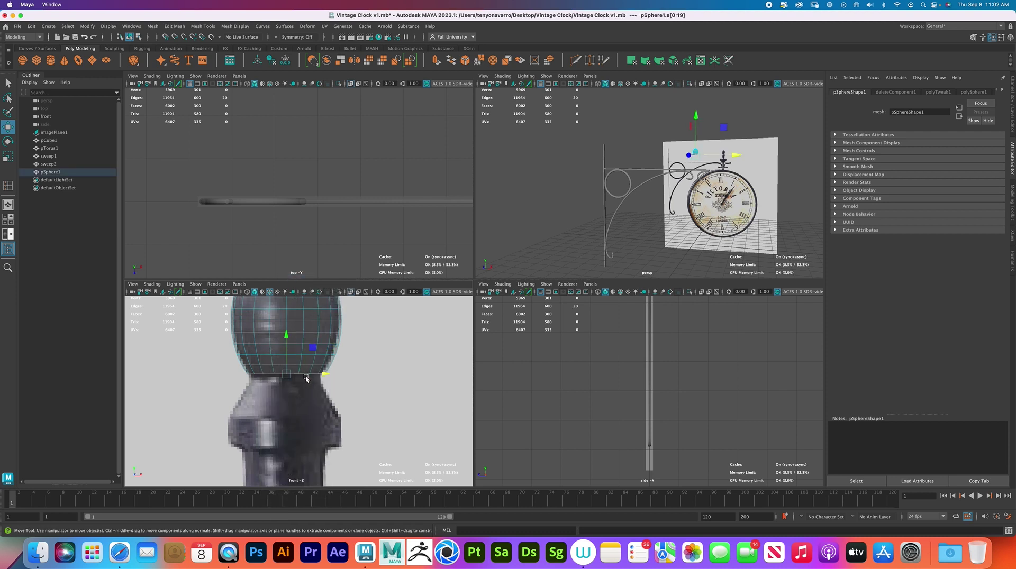
key(r)
drag(285, 373, 286, 375)
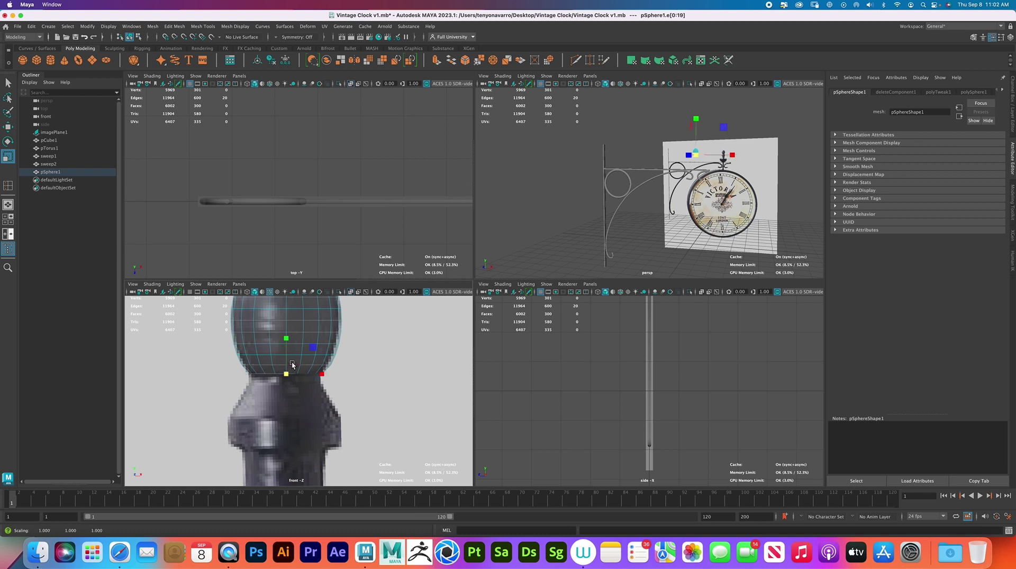
click(293, 365)
double_click(293, 365)
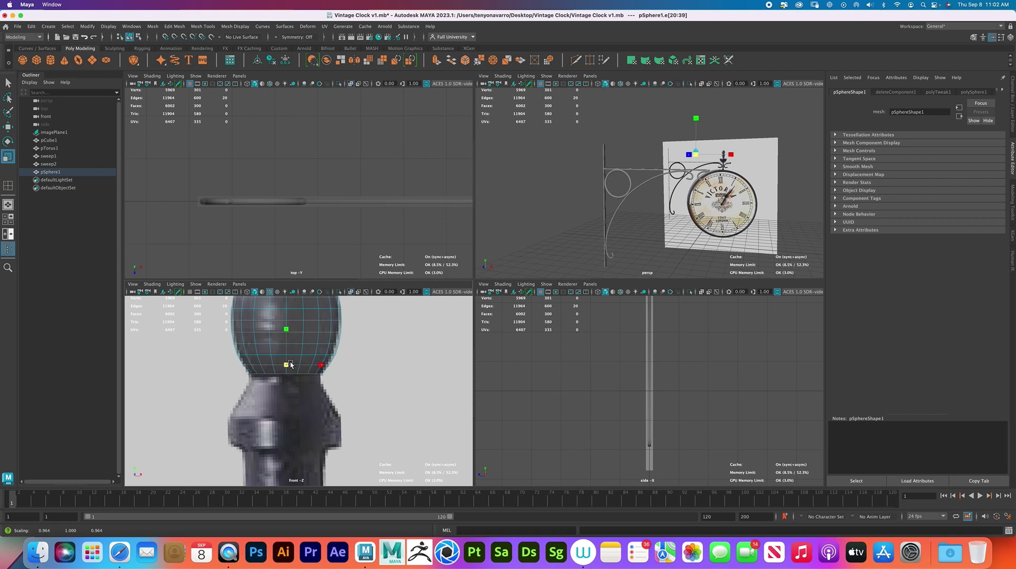
double_click(308, 356)
click(285, 352)
Extrude the knob's open bottom edge loop downward and widen it to form the finial's neck and flared section
double_click(291, 372)
key(w)
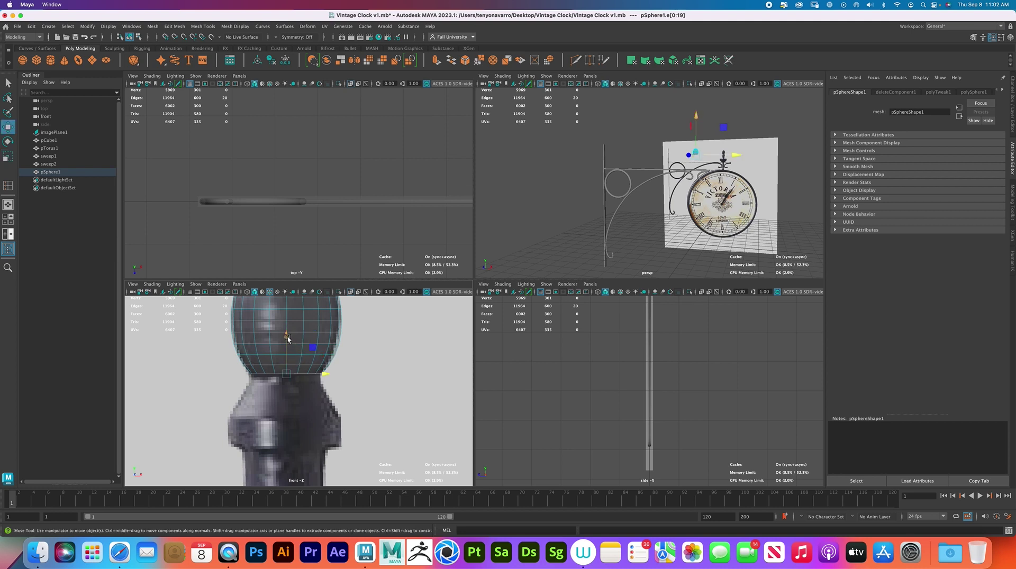
shift+drag(286, 338, 276, 376)
key(r)
drag(285, 417, 306, 420)
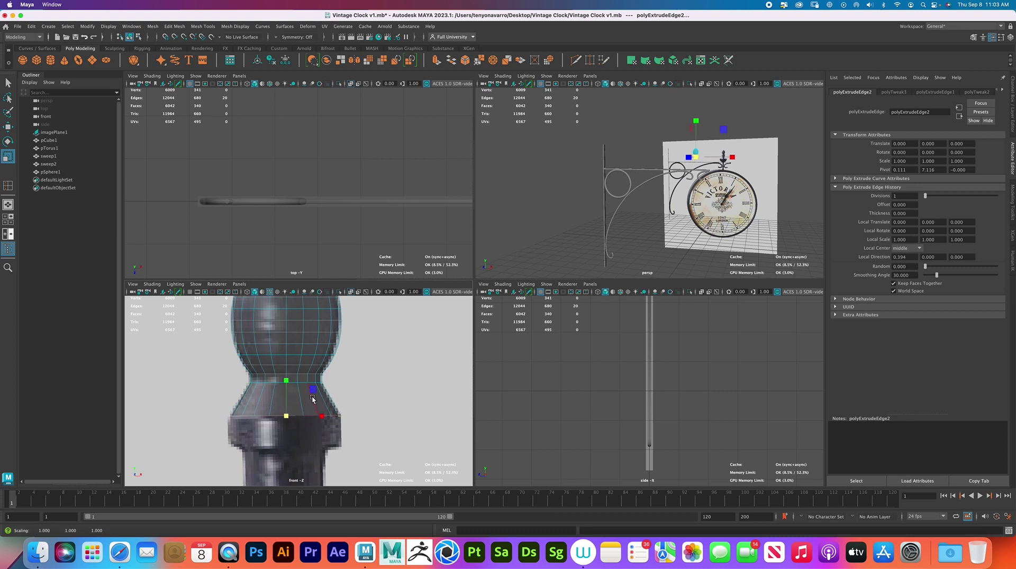
Extrude the flared rim straight down as the collar band, then extrude its lower edge and scale it slightly inward
key(w)
alt+middle_drag(310, 385, 303, 344)
shift+drag(280, 336, 284, 370)
key(ctrl+e)
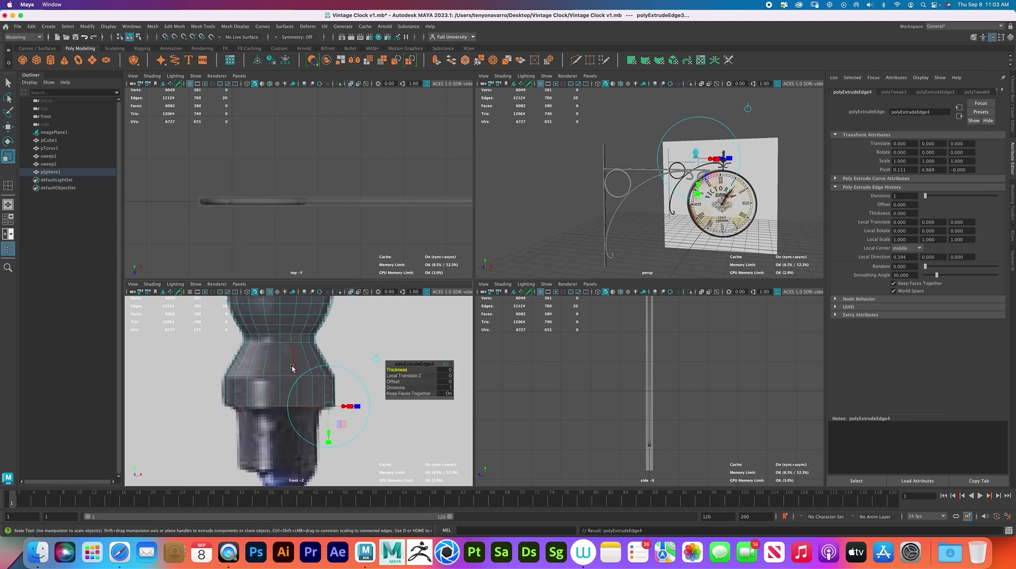
key(r)
drag(279, 407, 280, 408)
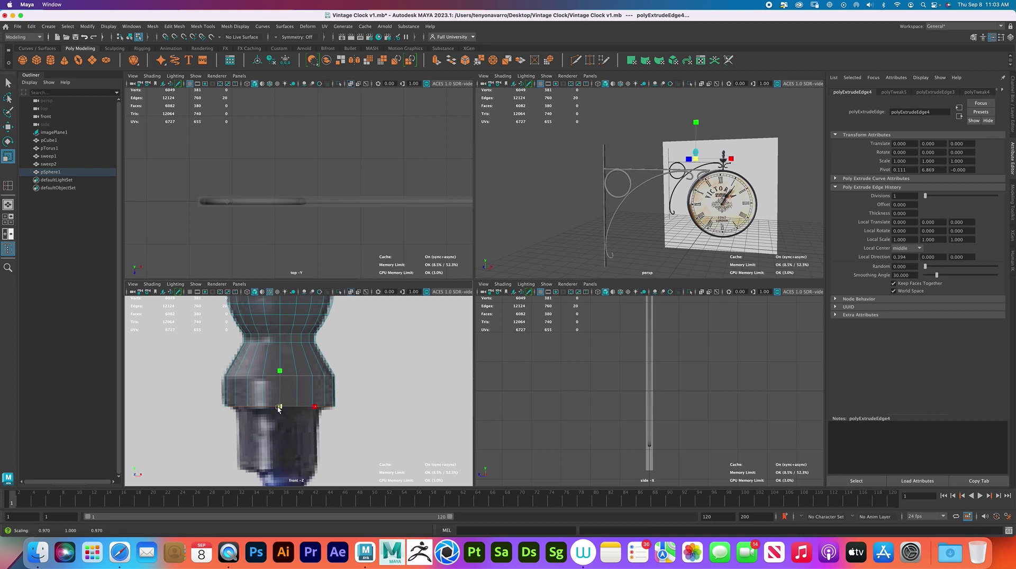
Undo the last downward move of the collar's bottom edge loop and scale the loop inward toward the shaft's width
key(w)
key(z)
key(z)
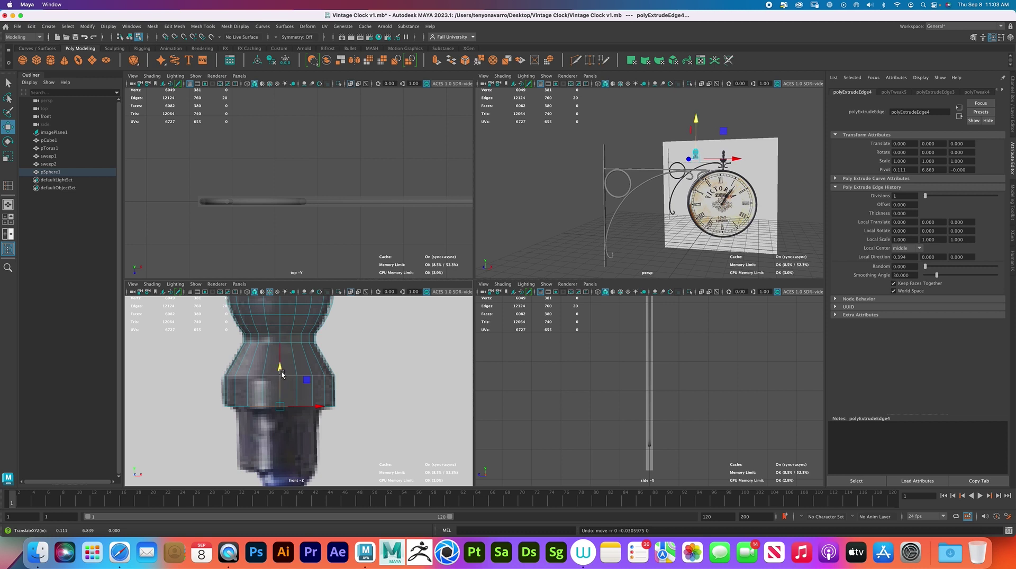
key(r)
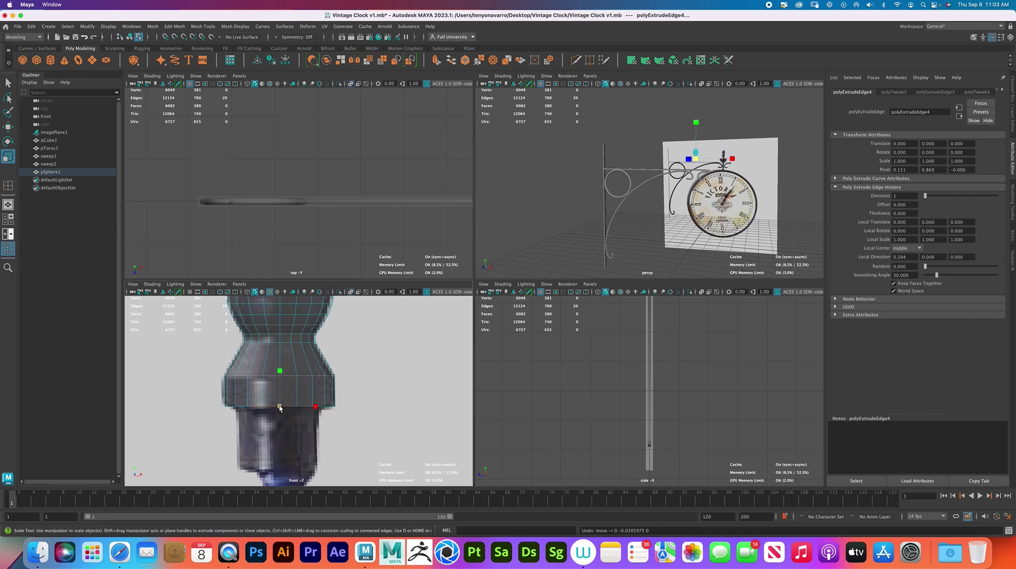
drag(277, 408, 278, 407)
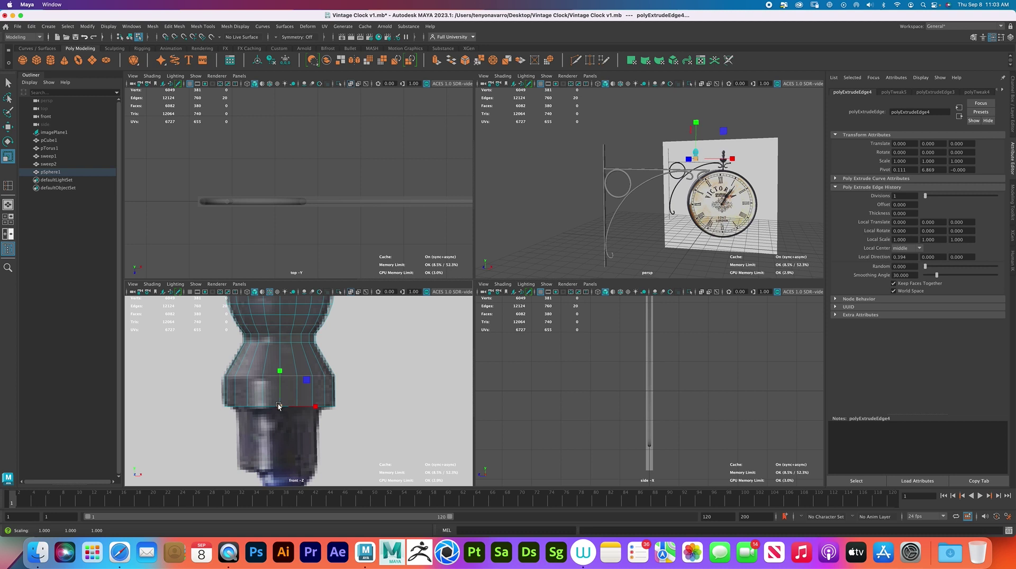
key(ctrl+e)
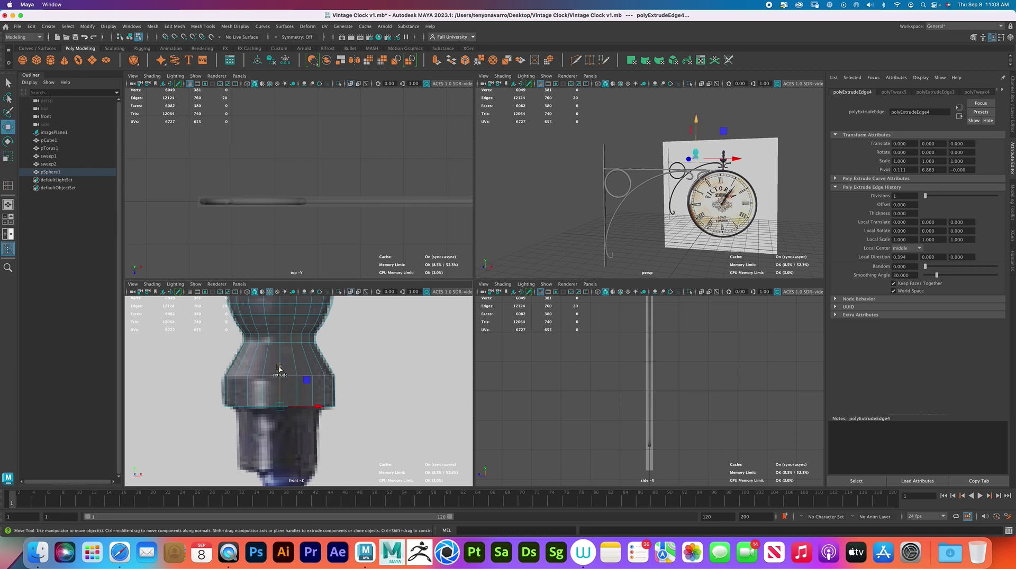
key(ctrl+z)
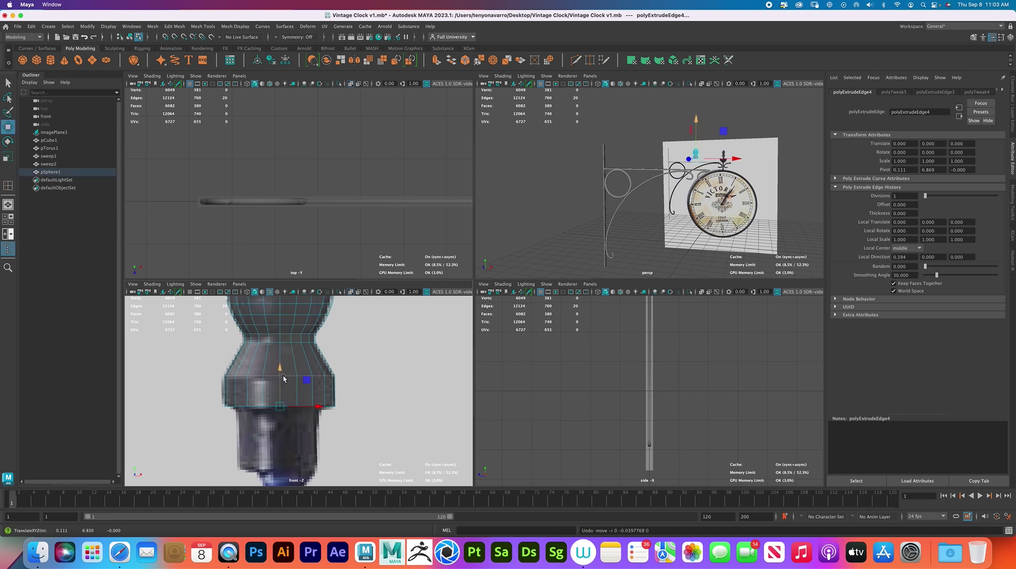
alt+drag(688, 210, 700, 173)
alt+right_drag(700, 173, 752, 174)
alt+middle_drag(752, 175, 678, 208)
alt+right_drag(678, 208, 635, 186)
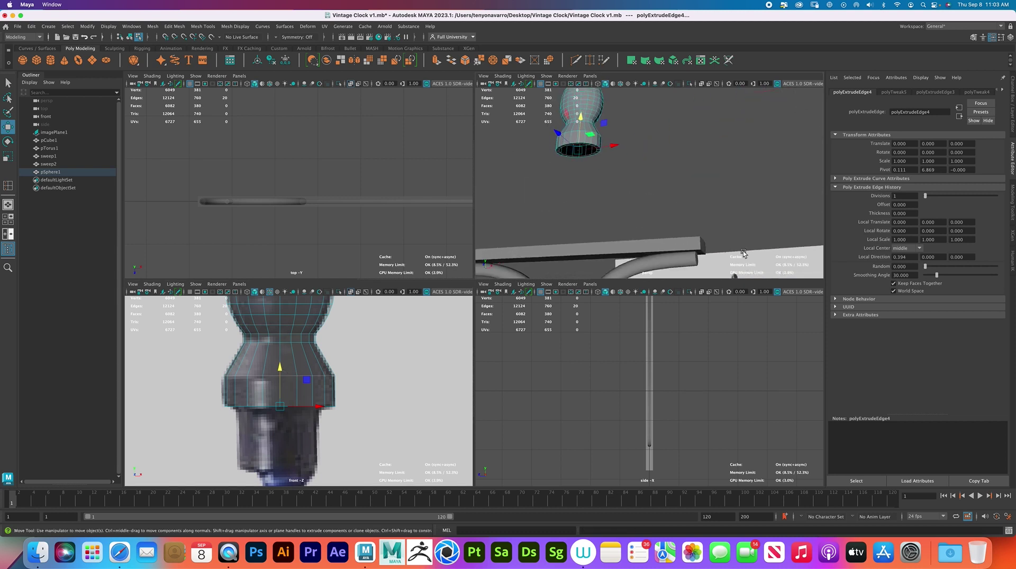
alt+middle_drag(635, 185, 691, 204)
alt+right_drag(691, 204, 617, 186)
drag(598, 139, 605, 146)
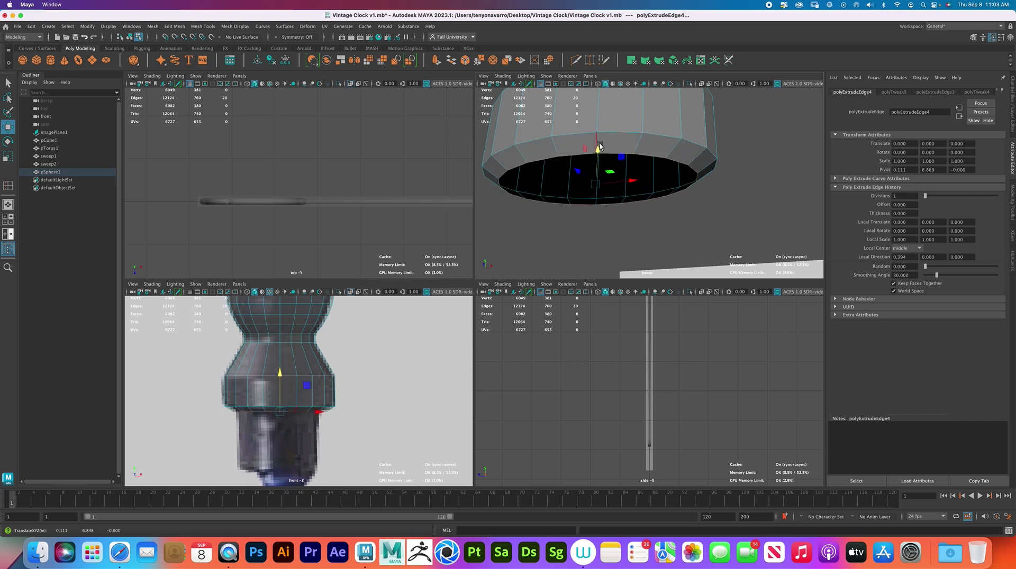
key(z)
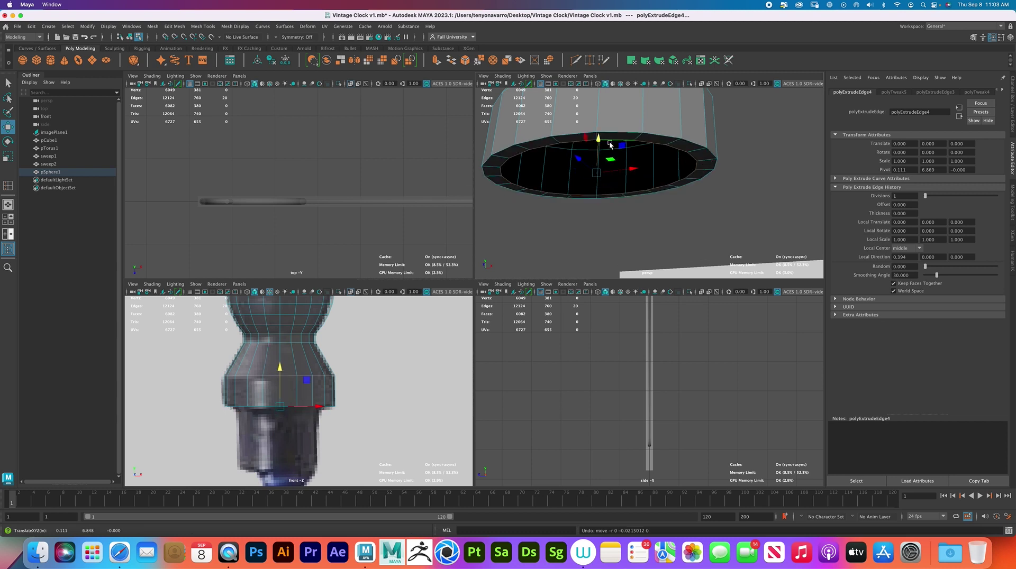
Scale the collar's bottom edge loop further inward to form the flat ledge above the finial's shaft
key(r)
drag(597, 172, 595, 151)
key(w)
key(z)
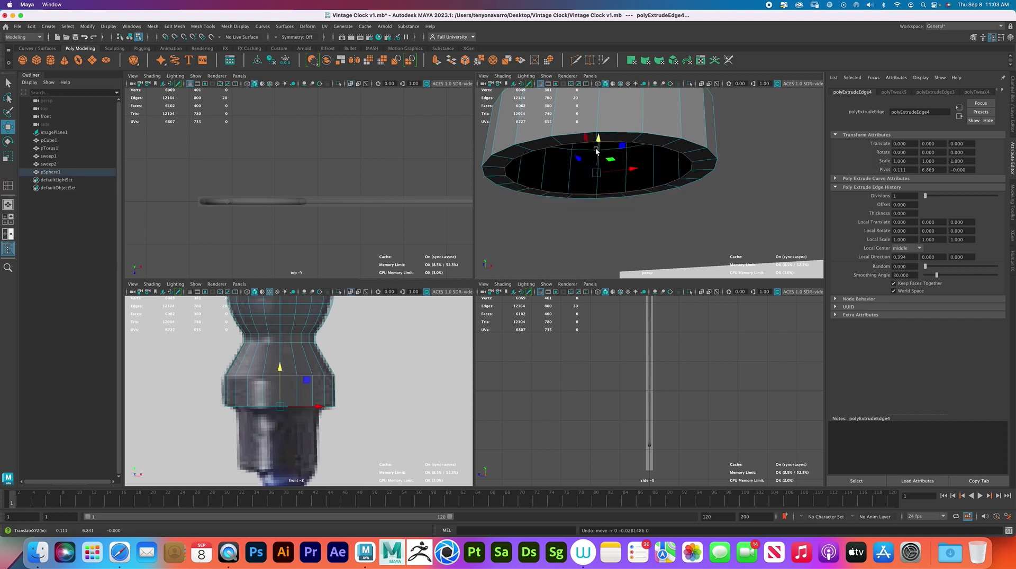
key(r)
drag(595, 174, 589, 175)
click(589, 175)
Extrude the inner edge loop under the collar straight down as the shaft, matching its length to the reference image
key(ctrl+e)
drag(597, 145, 545, 279)
alt+right_drag(408, 386, 330, 404)
alt+middle_drag(330, 404, 339, 360)
alt+right_drag(339, 360, 416, 405)
alt+middle_drag(358, 374, 320, 404)
alt+right_drag(320, 405, 389, 389)
alt+middle_drag(354, 368, 390, 377)
alt+right_drag(390, 377, 354, 361)
alt+right_drag(350, 398, 456, 415)
alt+middle_drag(456, 416, 462, 412)
scroll(379, 401, down, 4)
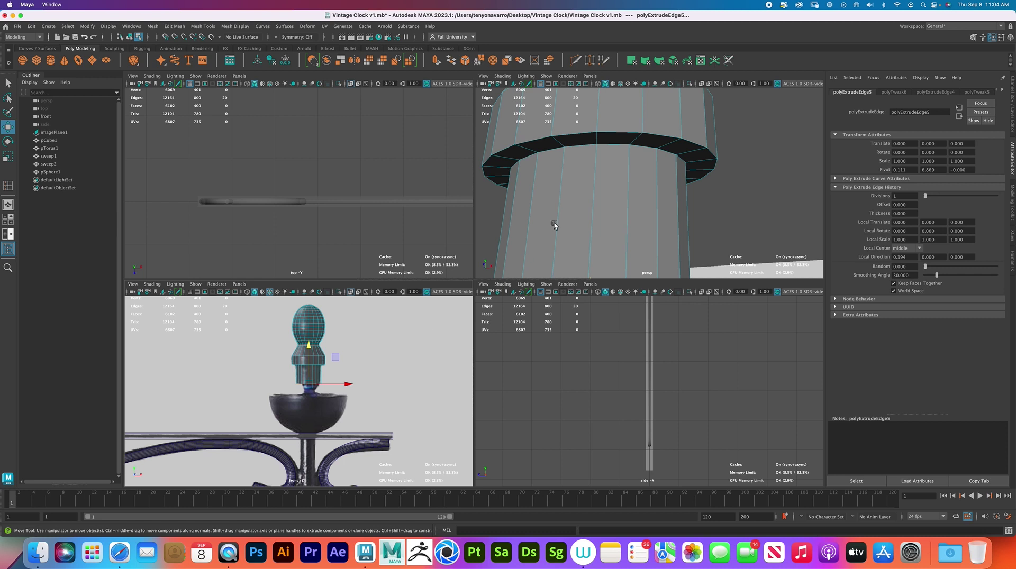
Extrude the shaft's open bottom edge loop slightly downward and scale it inward to form the tapered end
alt+right_drag(635, 208, 583, 165)
alt+drag(651, 227, 652, 224)
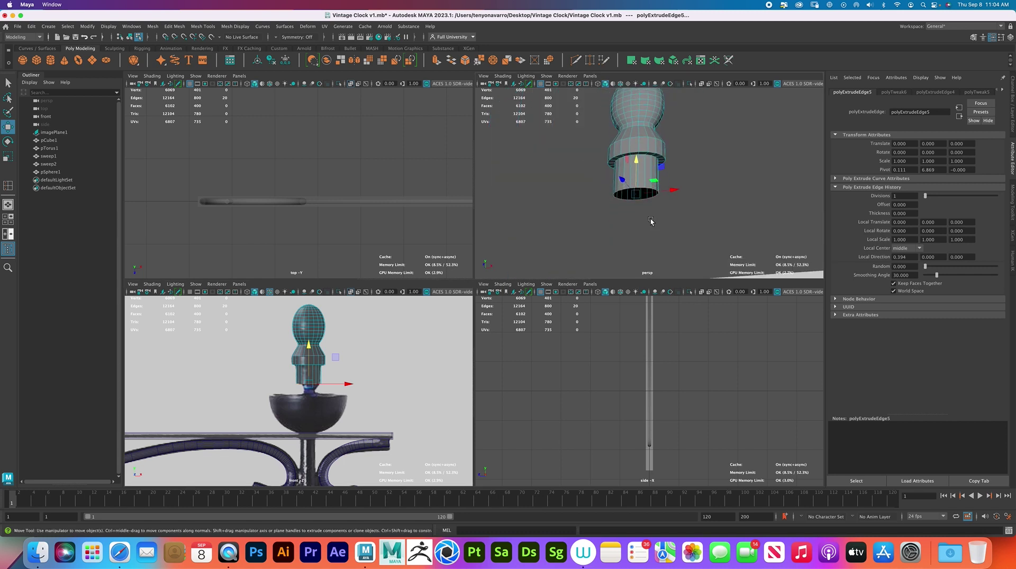
alt+right_drag(651, 223, 681, 229)
scroll(672, 229, up, 1)
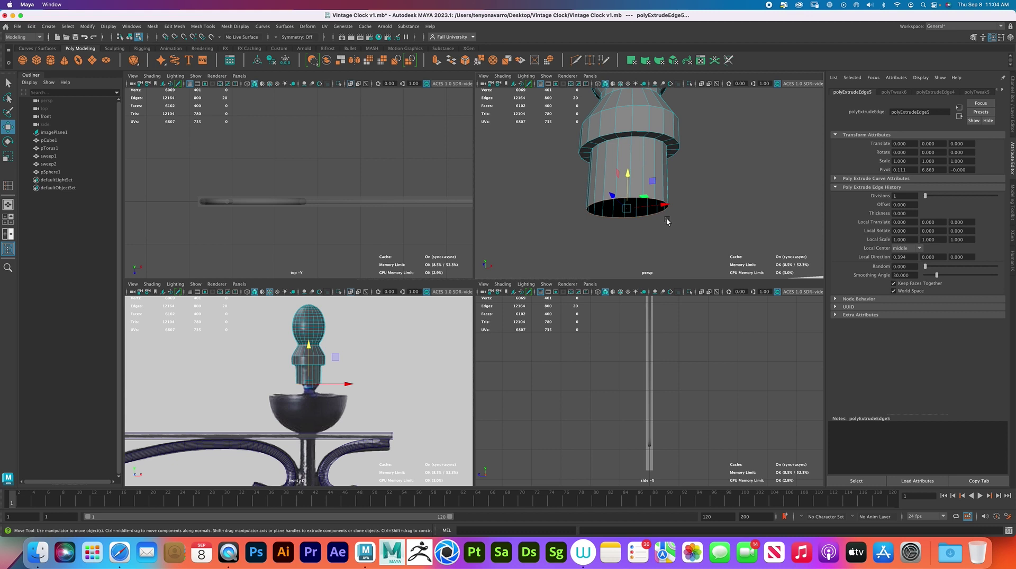
key(ctrl+e)
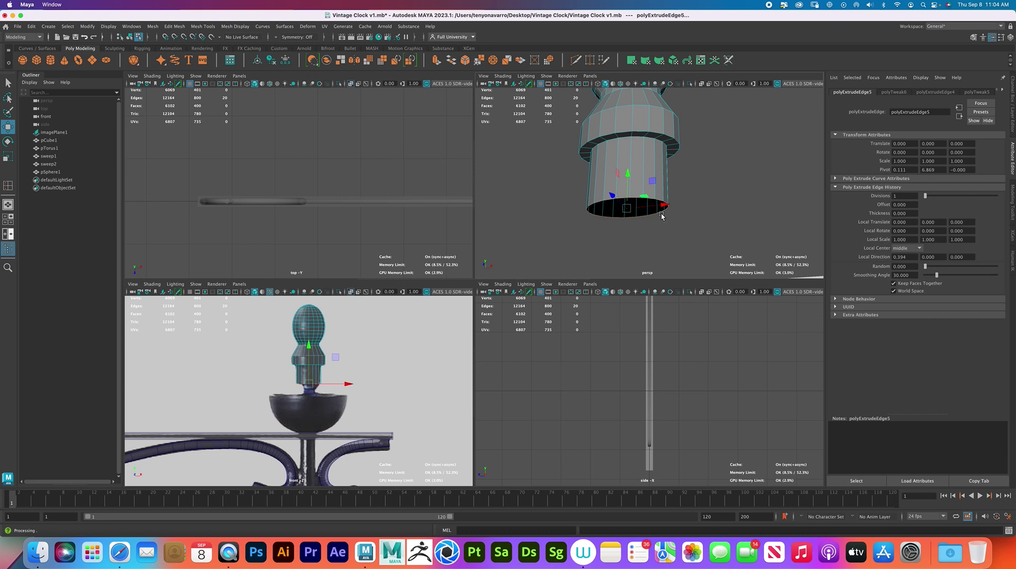
key(ctrl+e)
drag(627, 177, 626, 191)
key(ctrl+e)
key(r)
drag(626, 227, 598, 235)
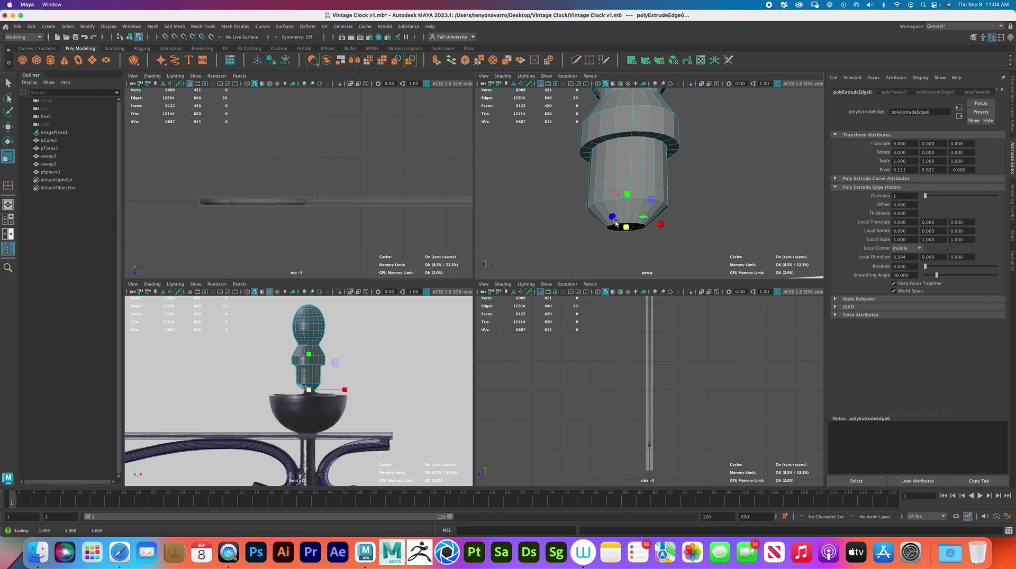
Extrude the tapered end down as a short neck, then extrude its edge and scale it outward to the bowl rim's width
key(w)
shift+drag(627, 191, 625, 210)
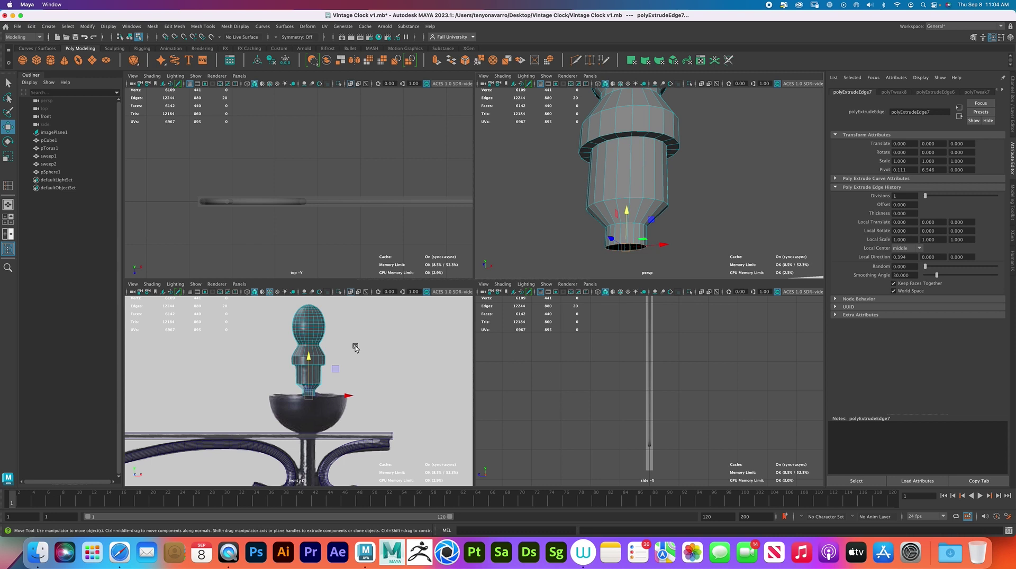
key(r)
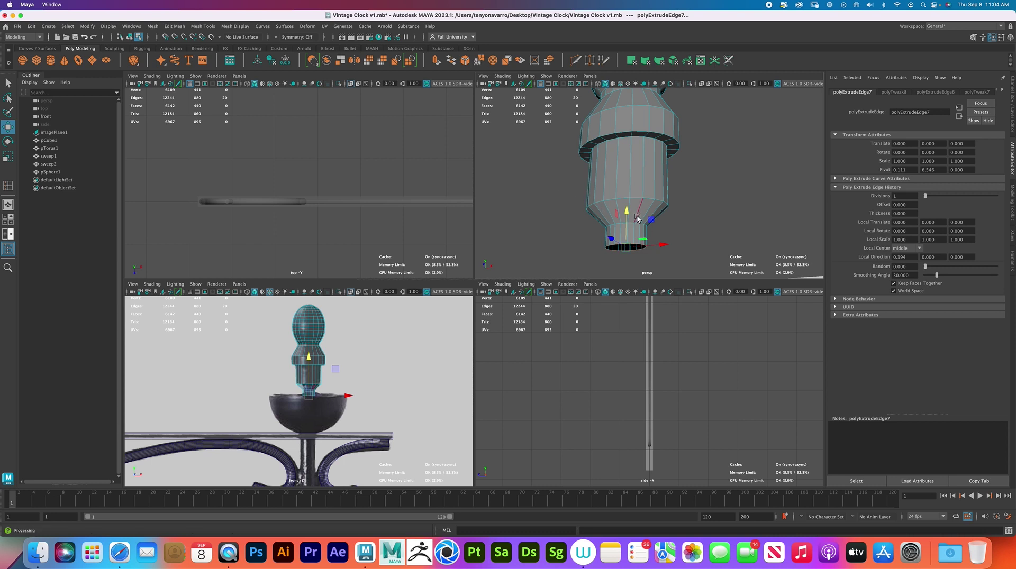
drag(638, 248, 766, 195)
key(ctrl+z)
key(ctrl+e)
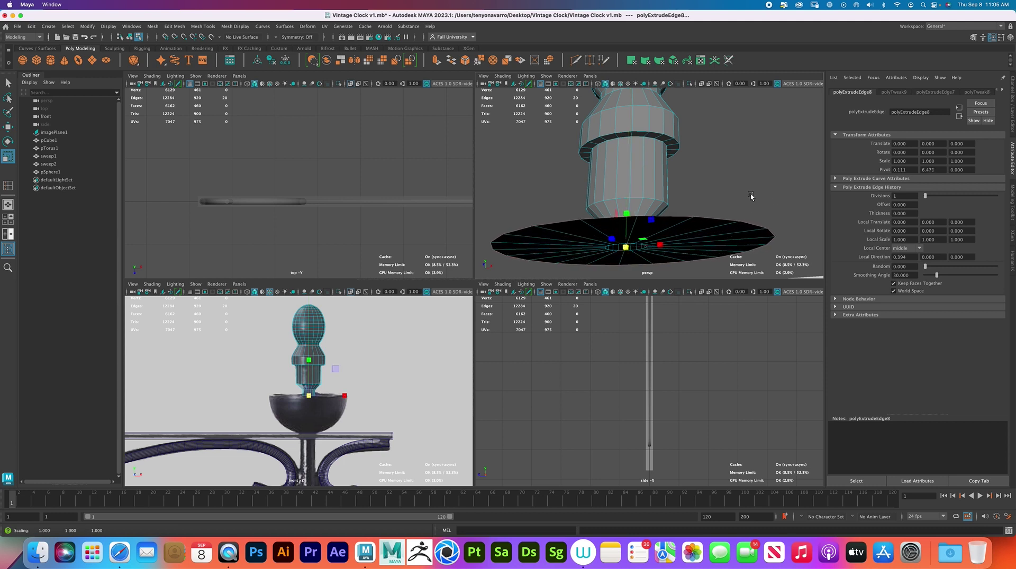
Extrude the rim edge loop down to the bowl's base and scale it inward to form the bowl's sloping side
key(w)
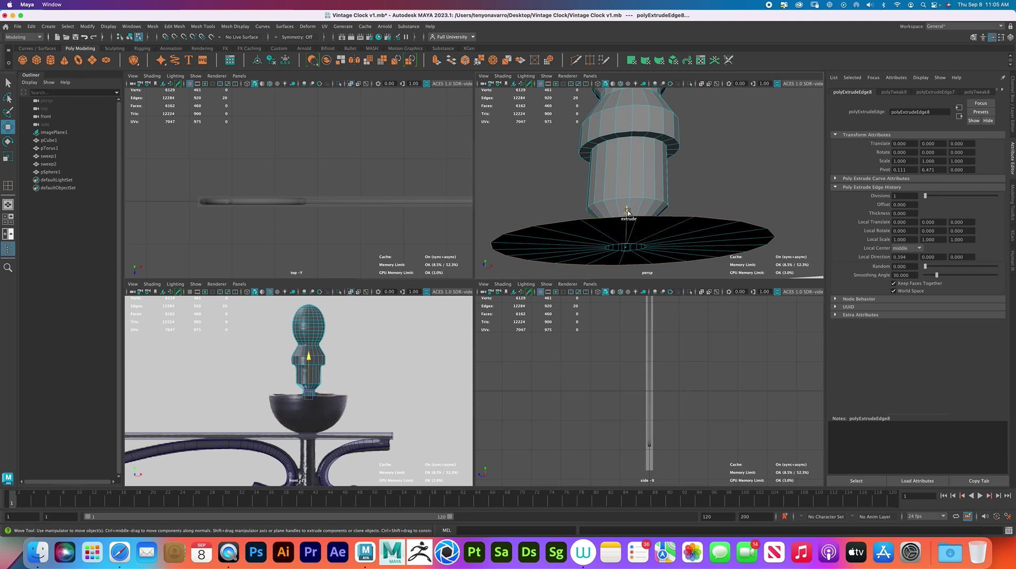
drag(627, 213, 598, 350)
key(r)
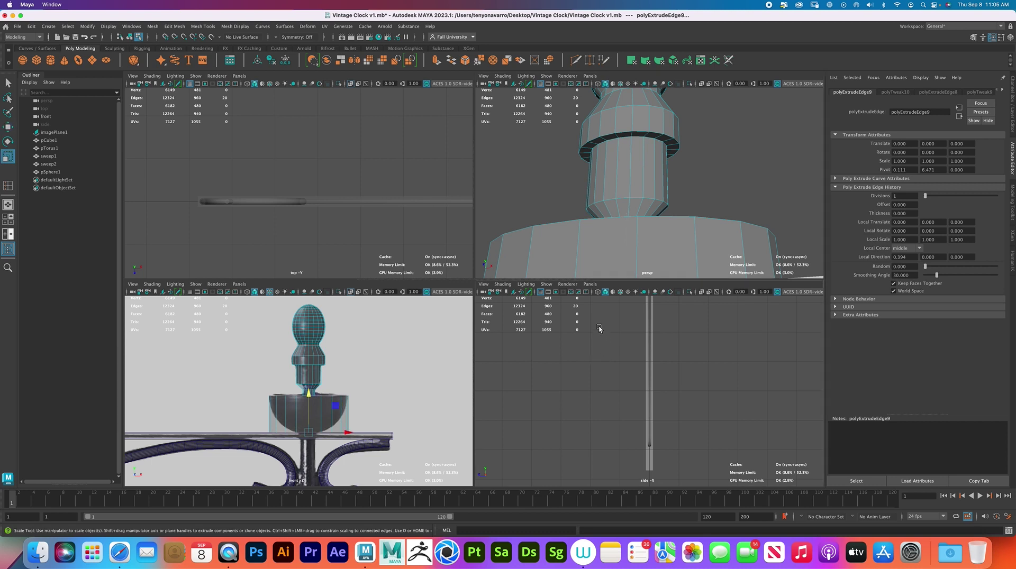
drag(311, 432, 276, 432)
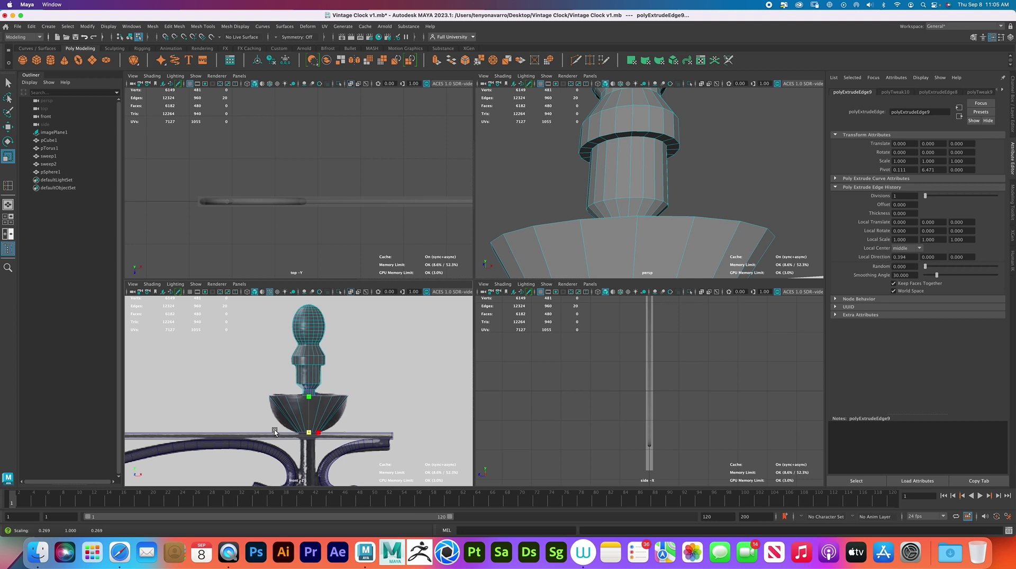
shift+drag(274, 432, 274, 428)
Insert an edge loop midway down the bowl's side and scale it outward to follow the rounded reference outline
click(9, 83)
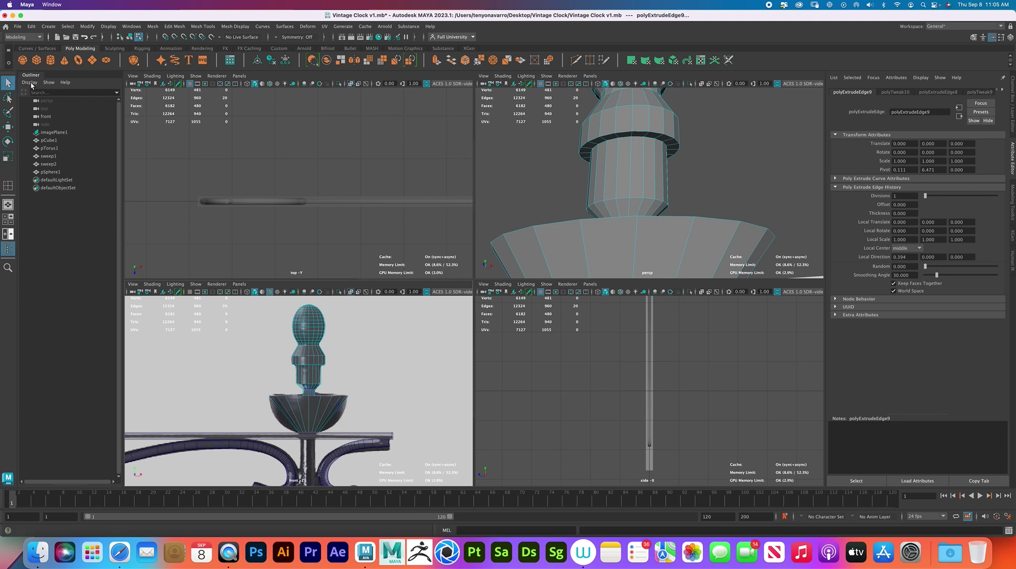
click(203, 26)
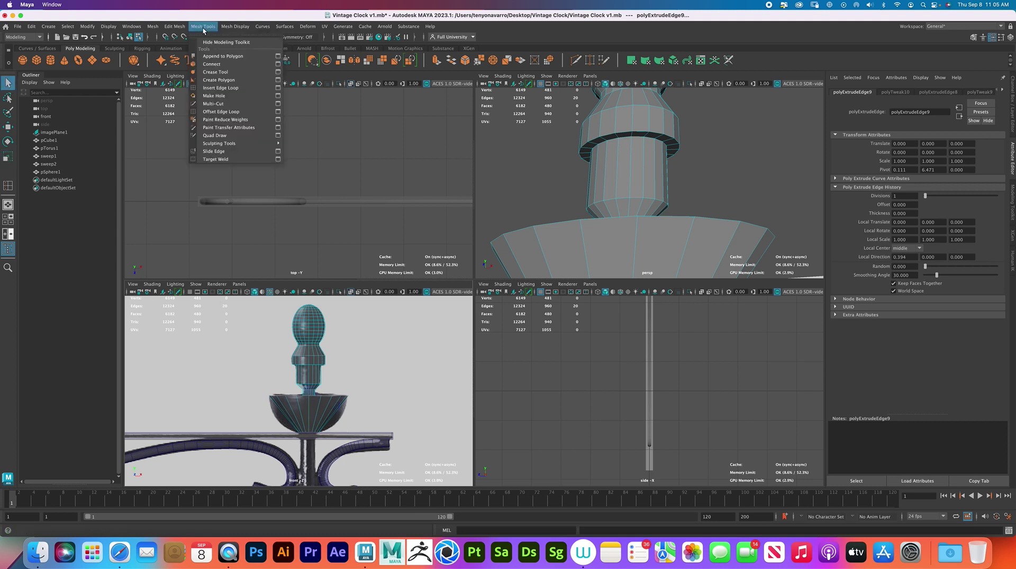
click(233, 88)
alt+right_drag(295, 411, 319, 432)
alt+middle_drag(320, 432, 374, 400)
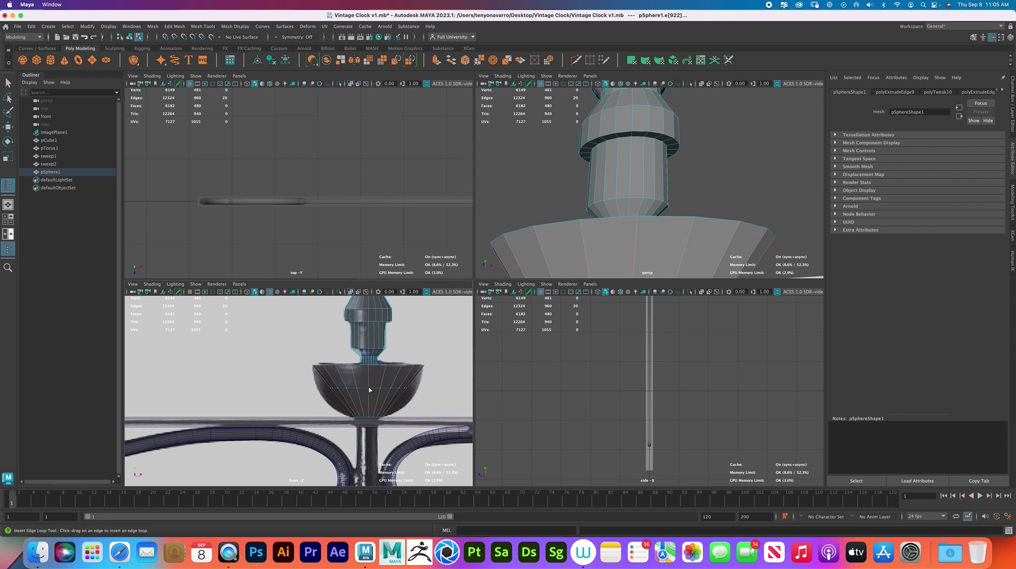
click(372, 394)
key(r)
drag(369, 393, 386, 394)
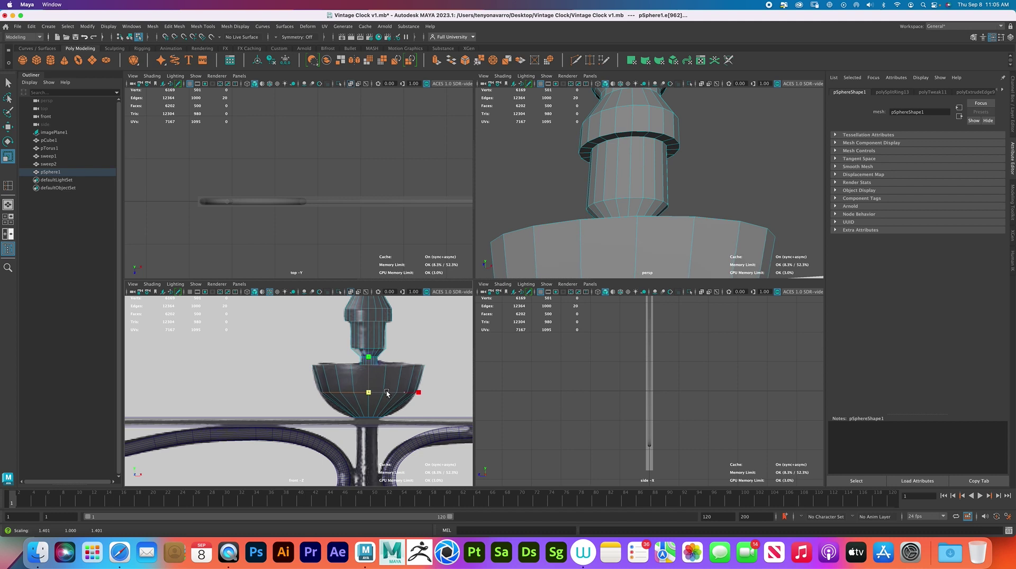
Insert one edge loop in the bowl's upper half and one near its base, scaling each to the reference outline
key(y)
click(369, 380)
key(r)
drag(370, 380, 371, 379)
key(y)
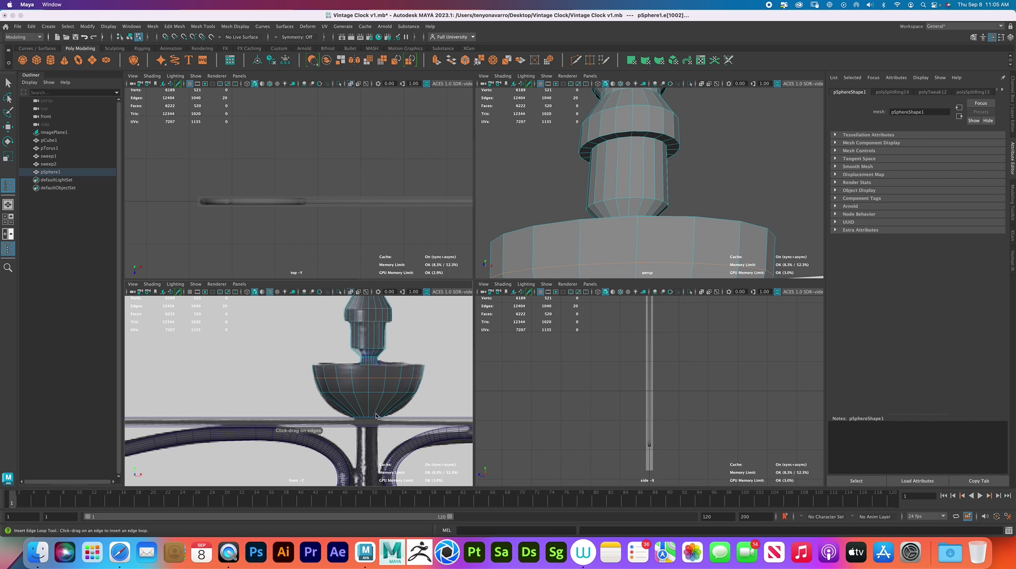
drag(375, 415, 374, 417)
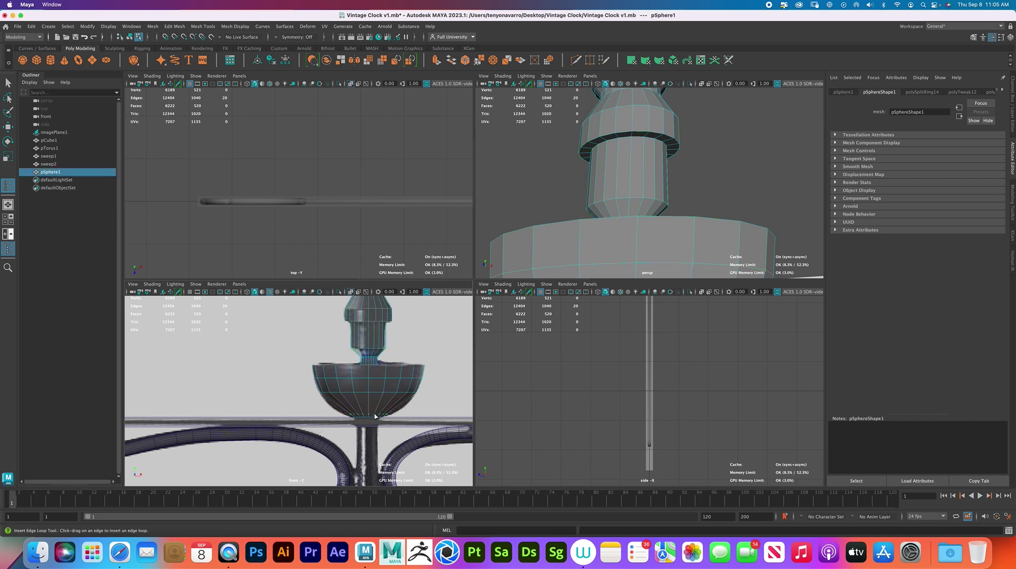
click(374, 417)
key(r)
drag(369, 414, 375, 416)
Insert two more edge loops in the bowl's lower half and scale them outward to round its profile
key(y)
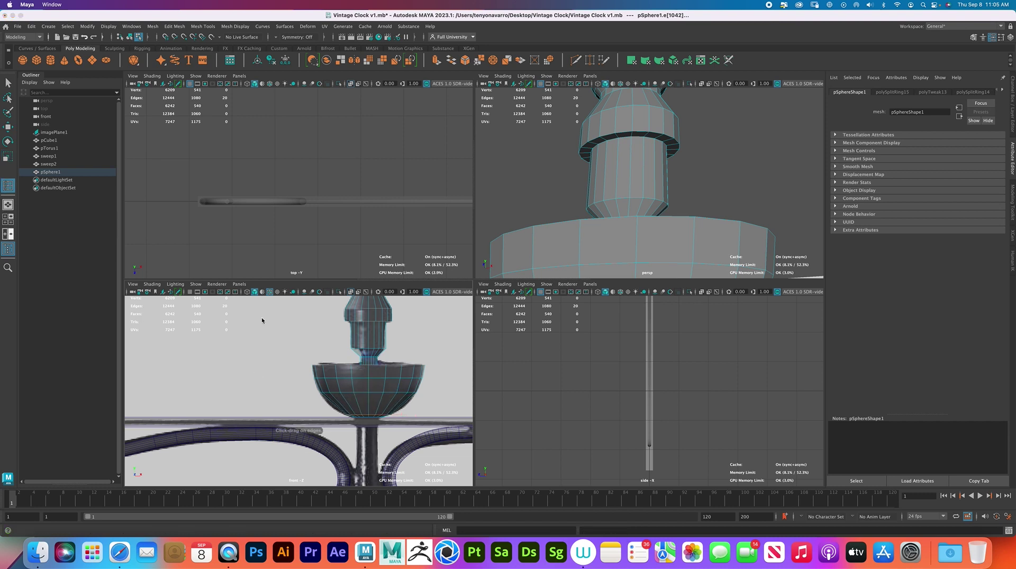
click(379, 411)
key(r)
drag(377, 414, 372, 409)
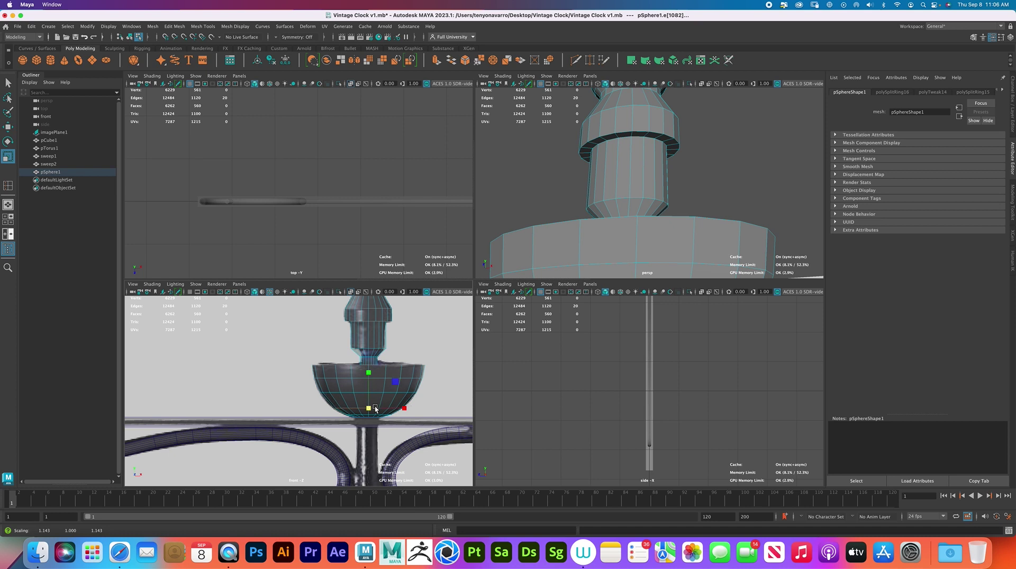
key(y)
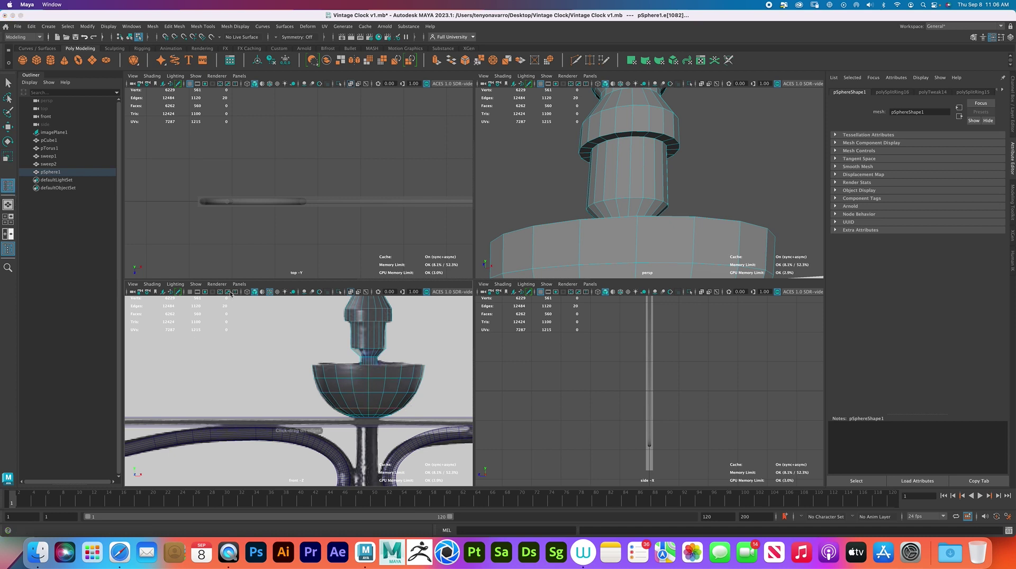
click(382, 402)
key(r)
drag(382, 401, 371, 400)
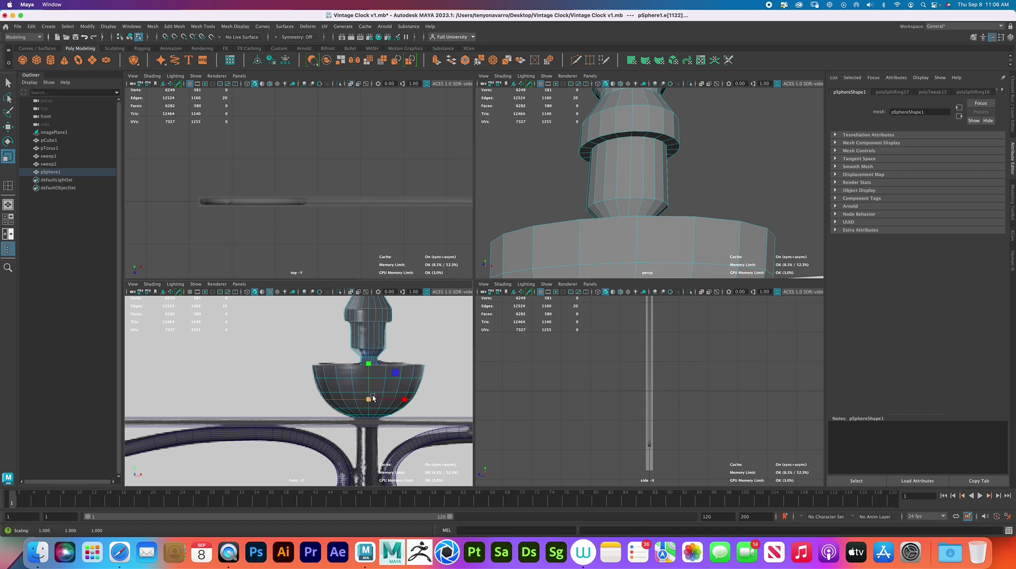
Insert an edge loop just above the bowl's middle loop and scale it to fit the reference curve
click(7, 186)
key(F8)
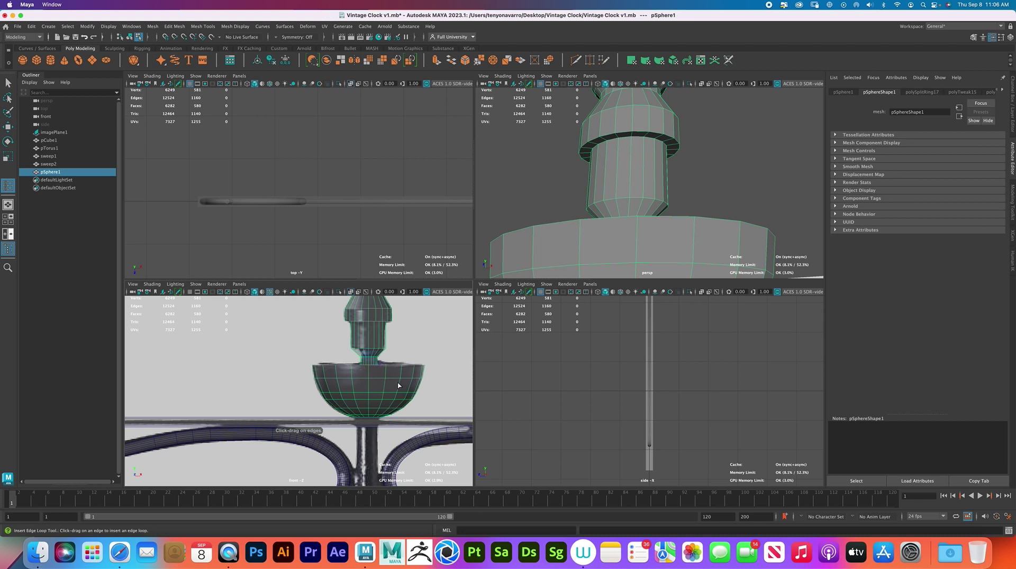
click(397, 387)
key(r)
drag(369, 387, 369, 385)
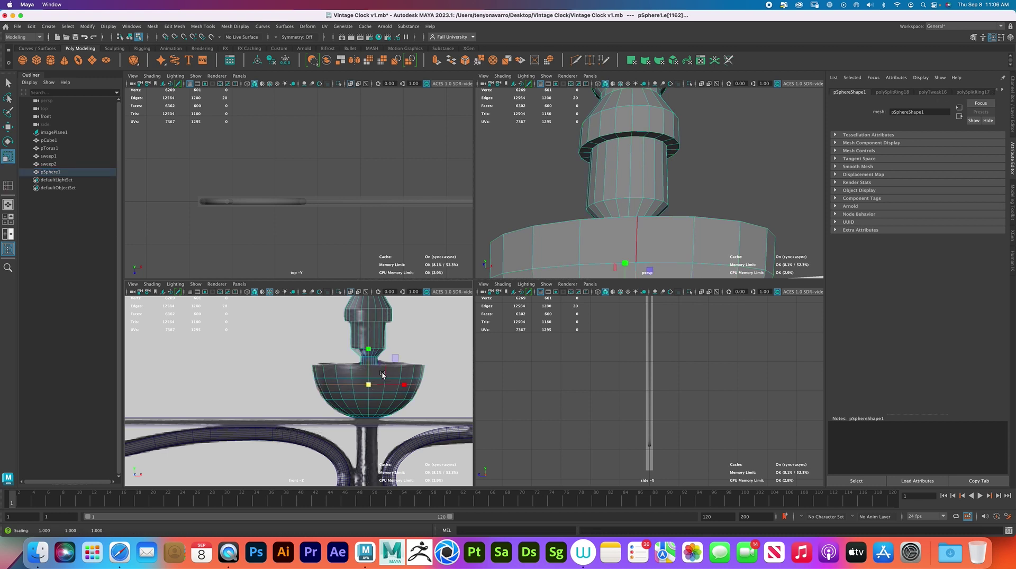
Insert an edge loop just below the bowl's rim and scale it slightly outward to follow the reference outline
click(8, 185)
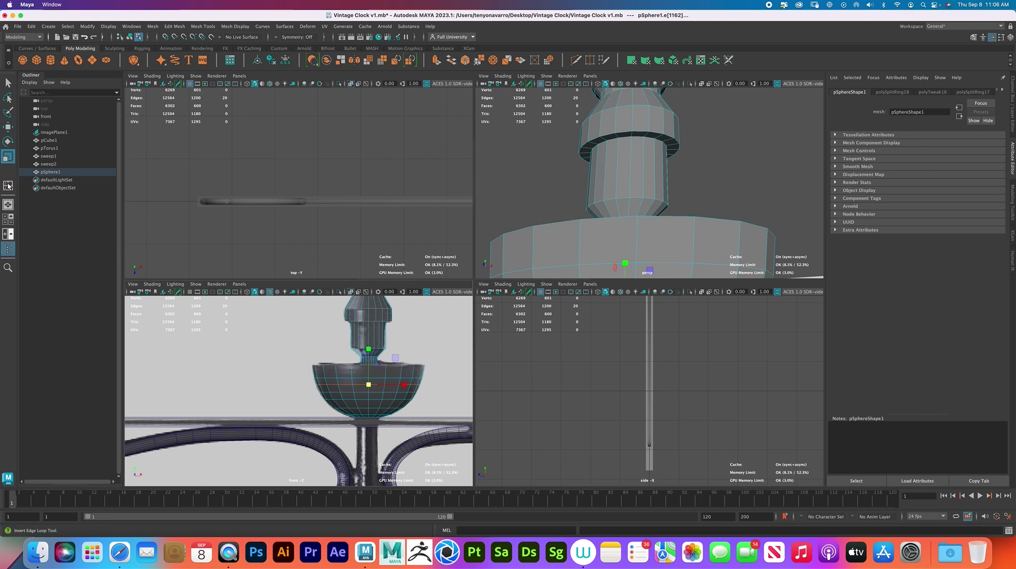
click(402, 373)
key(ctrl+z)
drag(401, 373, 401, 374)
click(402, 373)
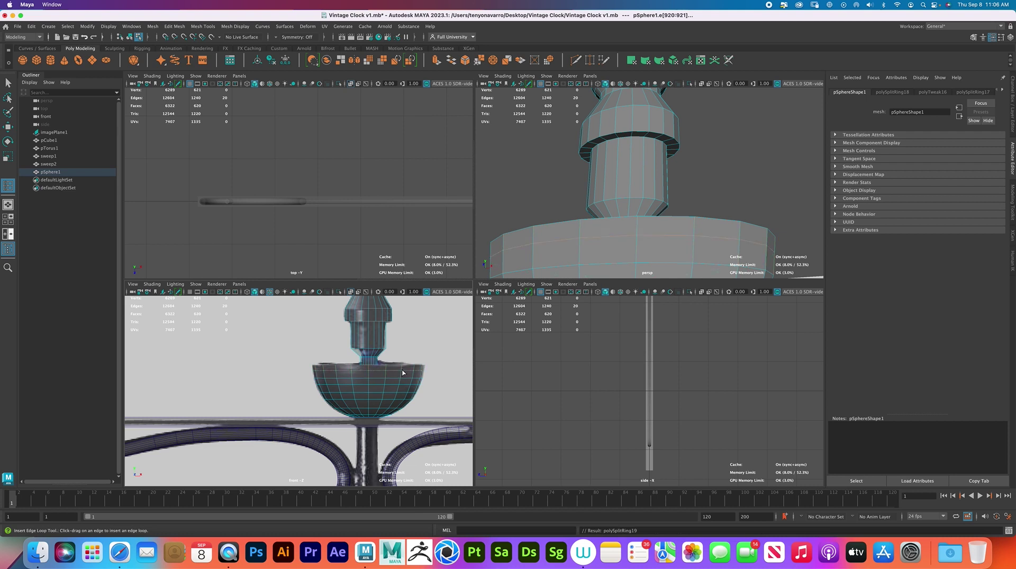
key(r)
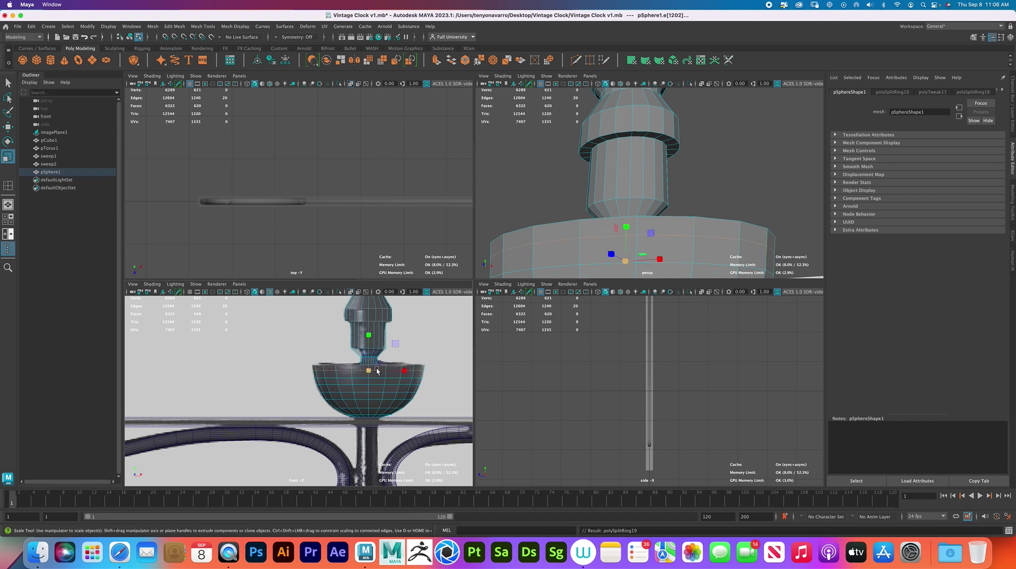
drag(369, 371, 370, 371)
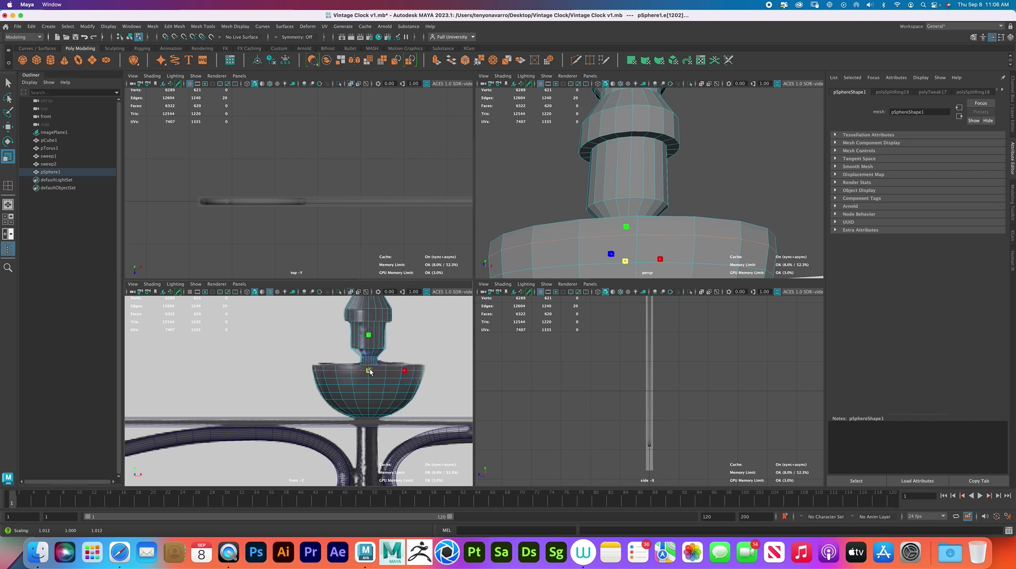
Insert an edge loop in the bowl's lower part, between the existing loops, and scale it to fit the reference curve
alt+right_drag(688, 217, 635, 211)
mouse_move(635, 212)
alt+mouse_down()
mouse_move(647, 249)
mouse_move(649, 222)
alt+mouse_up()
scroll(649, 223, down, 1)
scroll(360, 388, up, 4)
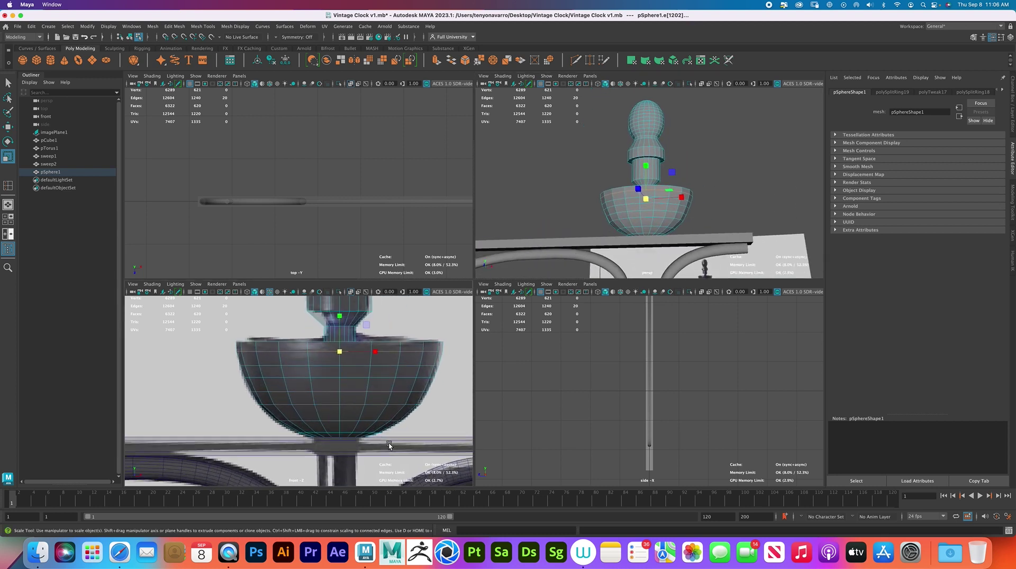
alt+middle_drag(389, 444, 350, 414)
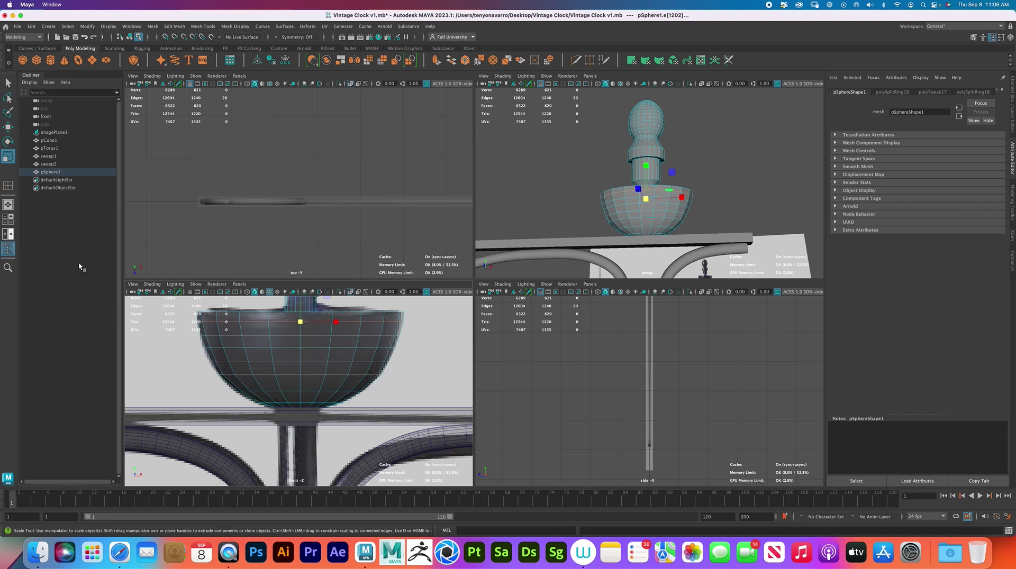
click(8, 185)
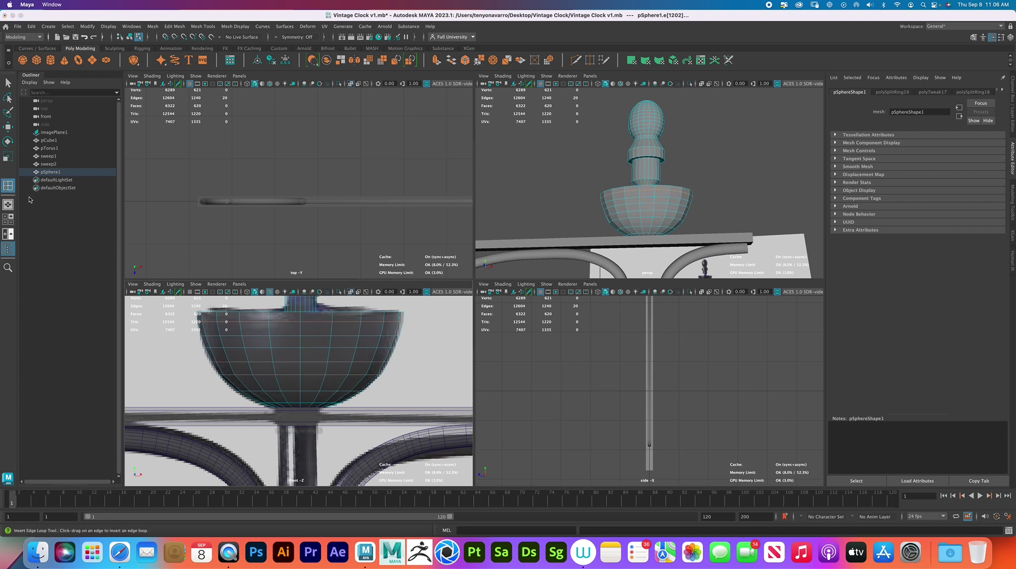
click(300, 386)
key(r)
drag(301, 384, 301, 383)
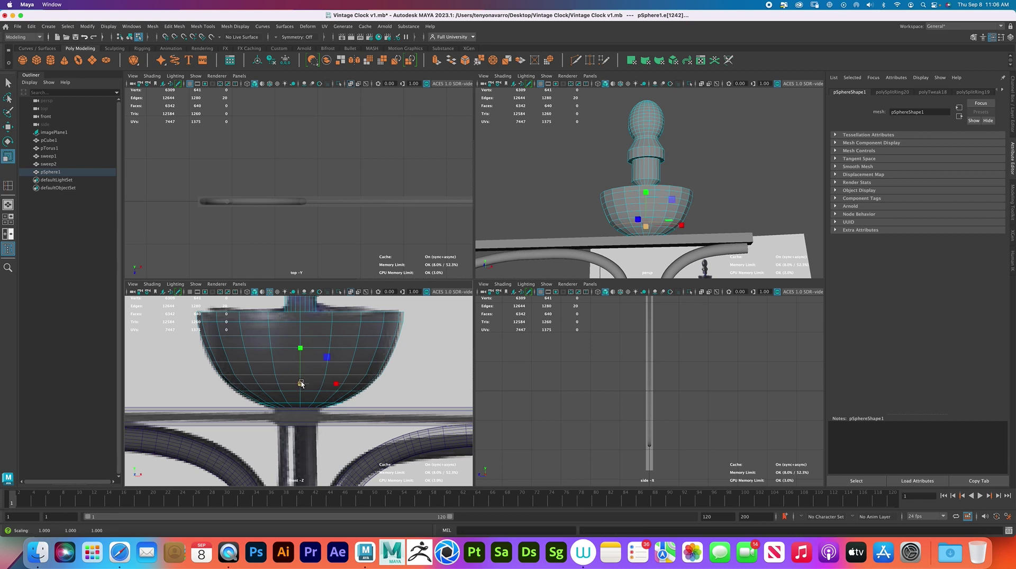
click(300, 384)
Slide the edge loop nearest above the bowl's base slightly downward with the Slide Edge tool
click(300, 347)
click(300, 349)
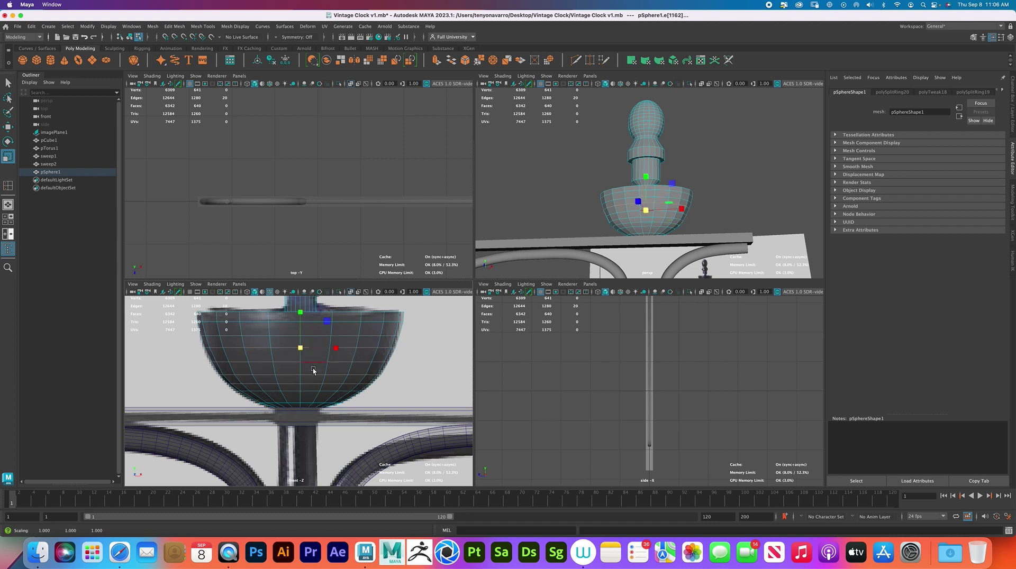
click(316, 402)
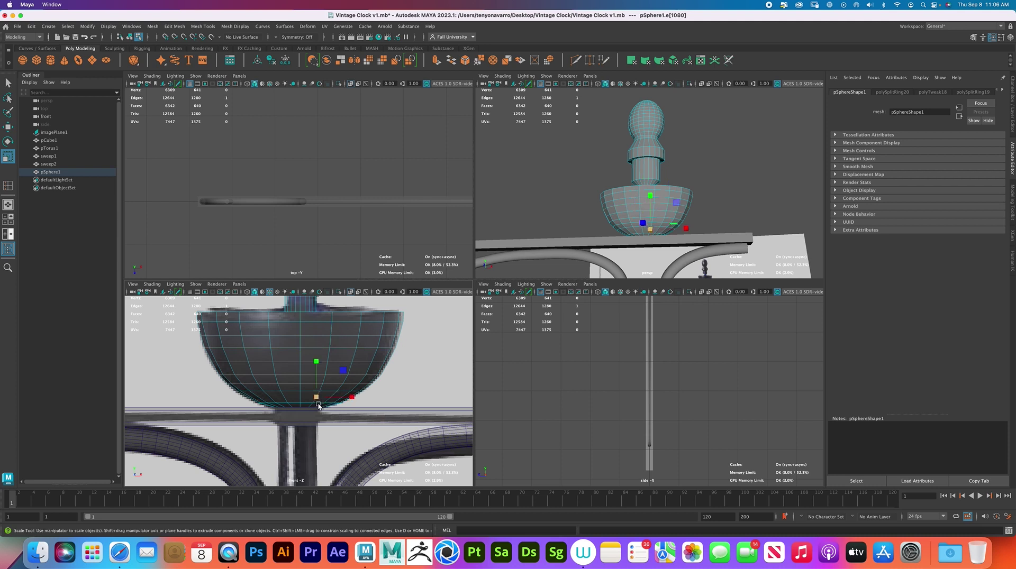
double_click(291, 399)
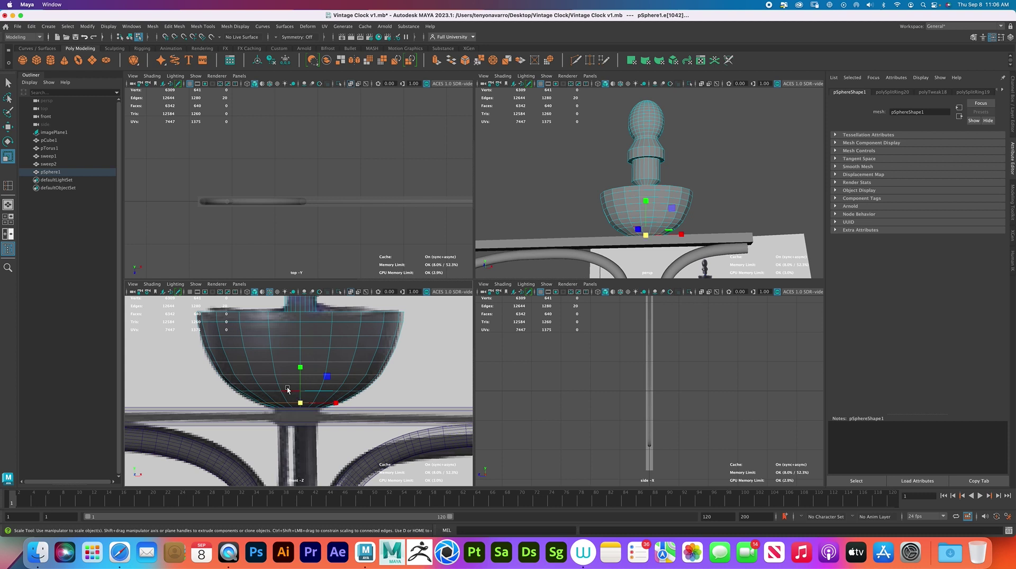
double_click(272, 388)
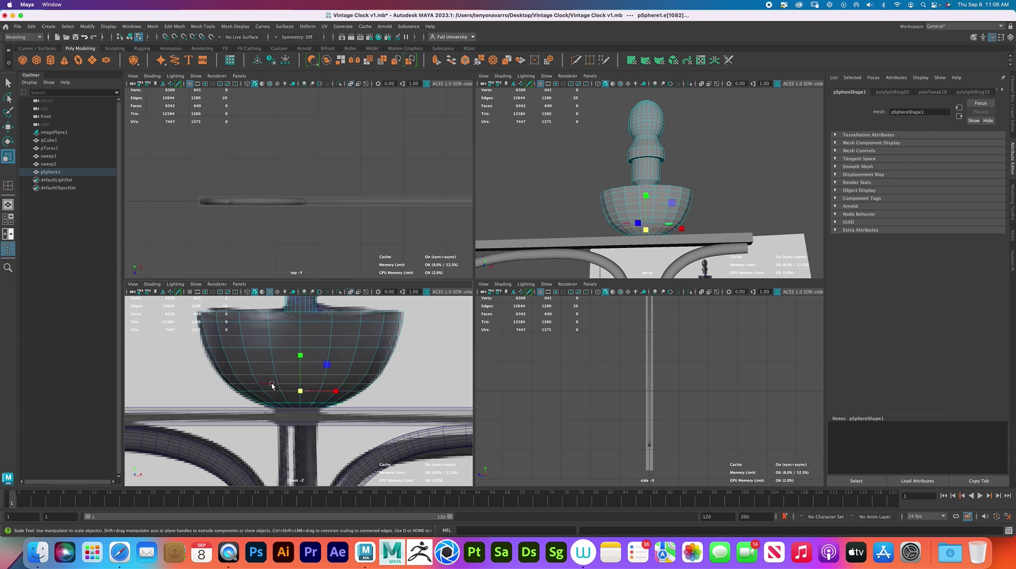
shift+right_drag(277, 386, 266, 435)
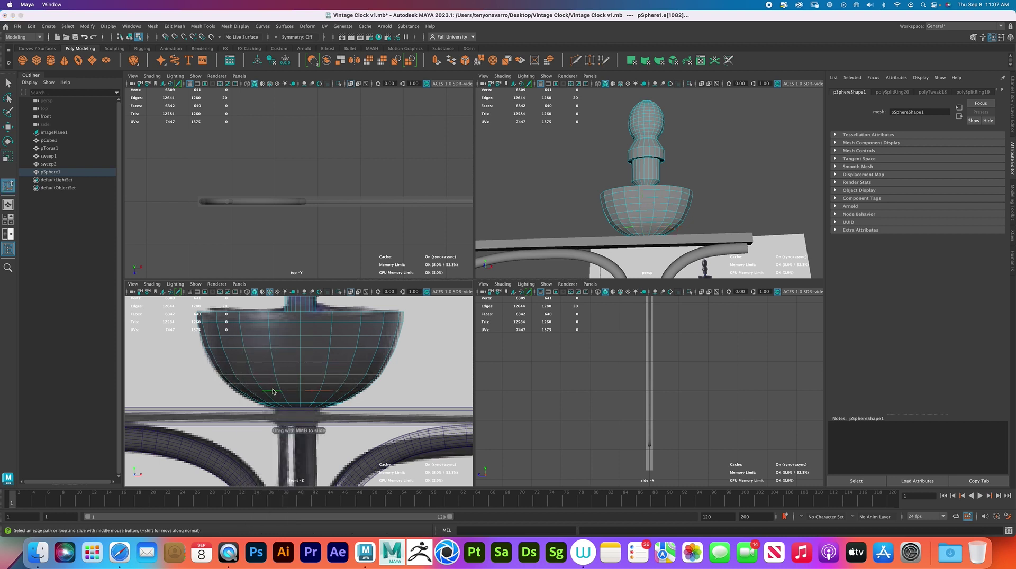
middle_drag(290, 393, 285, 395)
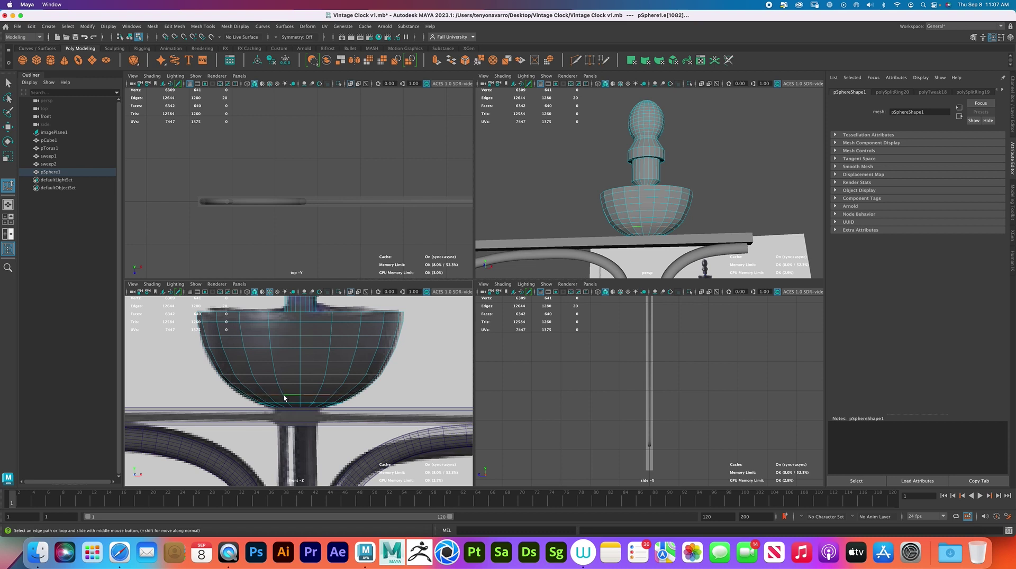
Scale the edge loop midway up the bowl's lower half slightly inward to match the reference outline
click(328, 383)
click(369, 376)
key(r)
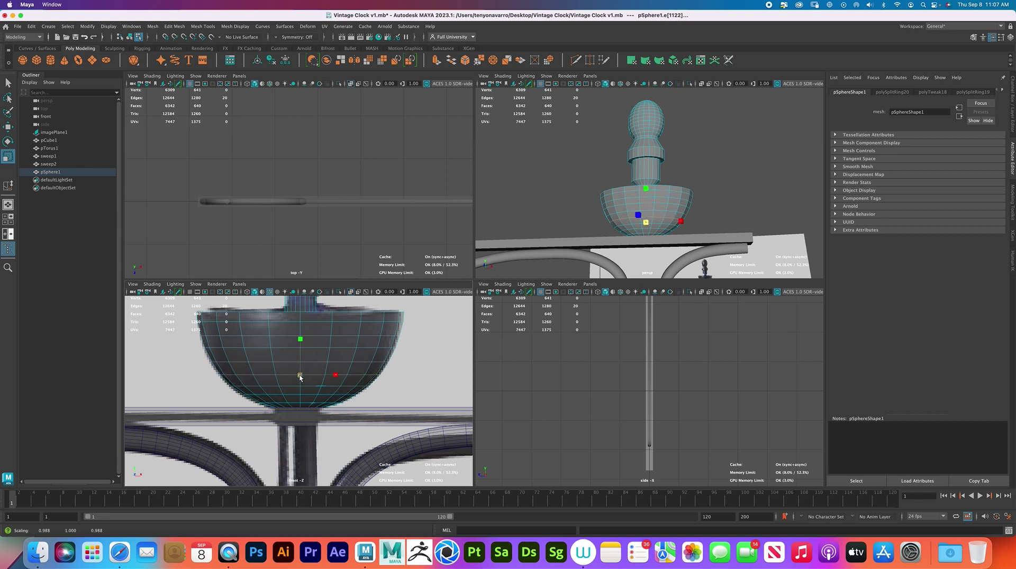
Return to object mode, select the whole finial and scale it up along the Z axis to correct its flattened depth
right_drag(680, 205, 718, 188)
click(682, 207)
click(717, 196)
alt+drag(713, 199, 728, 228)
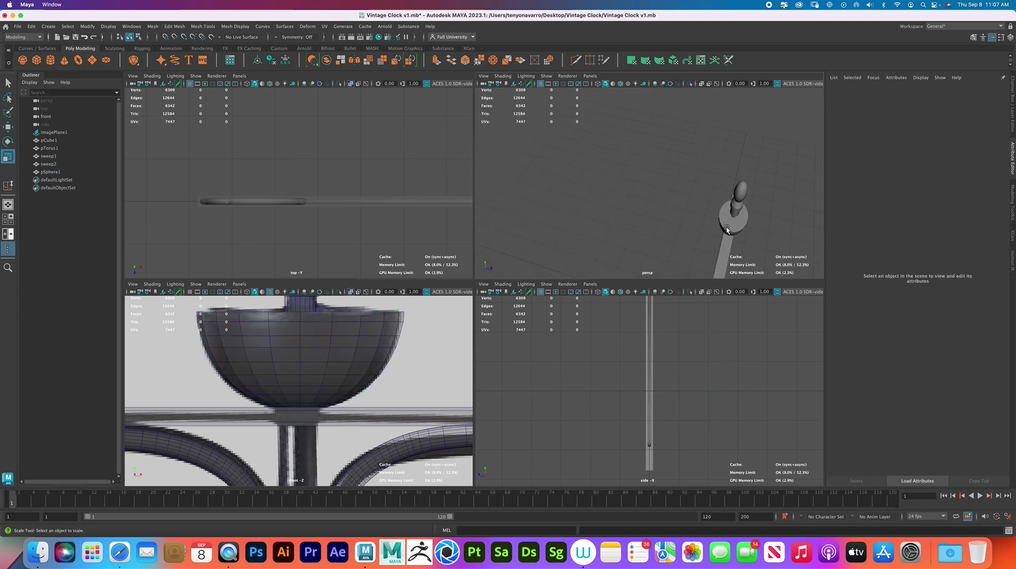
click(730, 229)
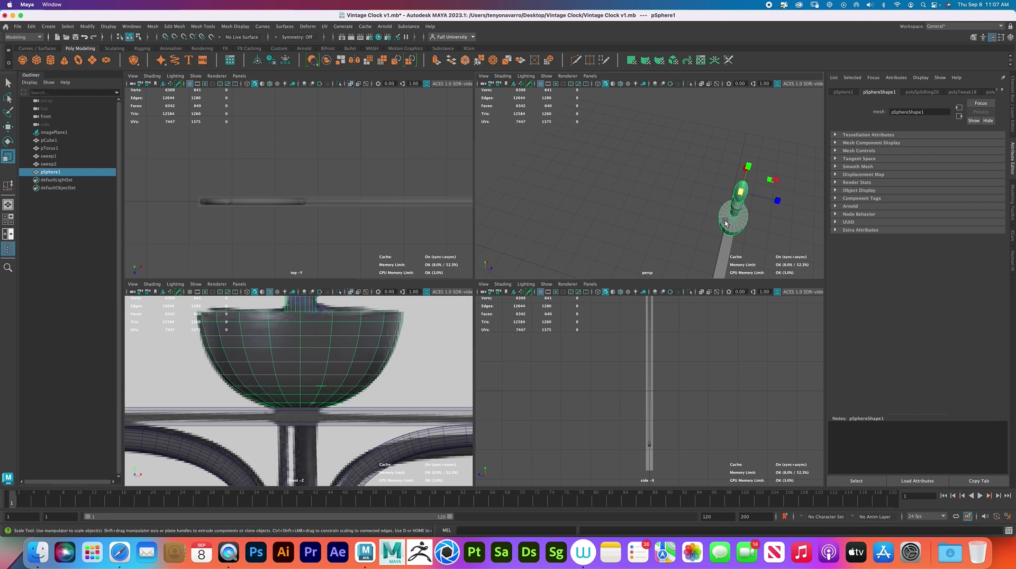
alt+right_drag(465, 321, 364, 410)
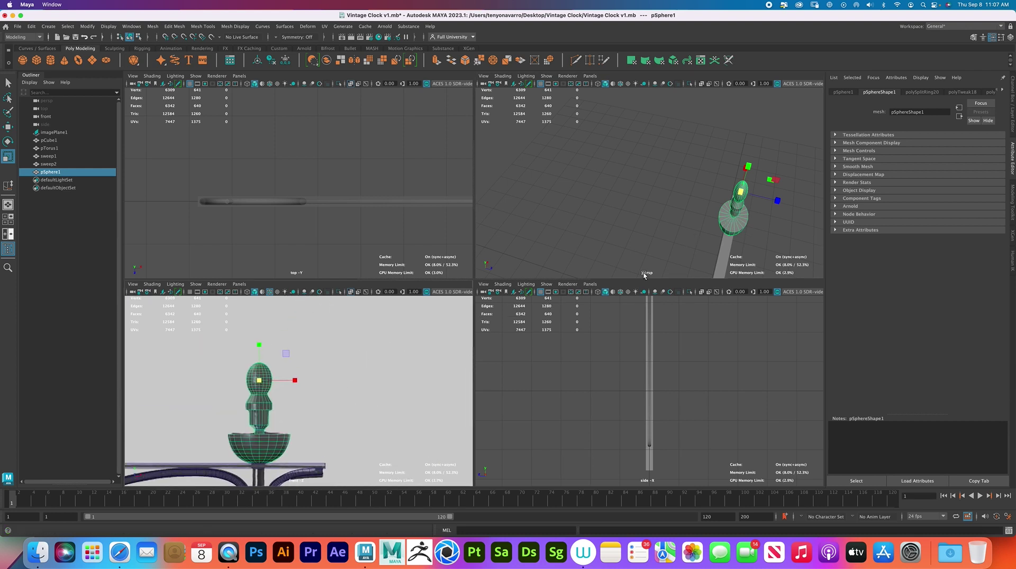
alt+middle_drag(748, 198, 685, 203)
alt+right_drag(684, 202, 685, 226)
alt+middle_drag(684, 226, 671, 220)
drag(703, 207, 714, 209)
Refine the finial's Z scale in the top view until its outline is circular, and deselect it
alt+middle_drag(319, 208, 199, 228)
alt+right_drag(199, 228, 278, 196)
drag(339, 235, 339, 242)
click(722, 218)
Examine the finished finial and the whole bracket in the perspective and front views against the clock reference image
alt+drag(722, 218, 673, 212)
right_drag(633, 213, 667, 201)
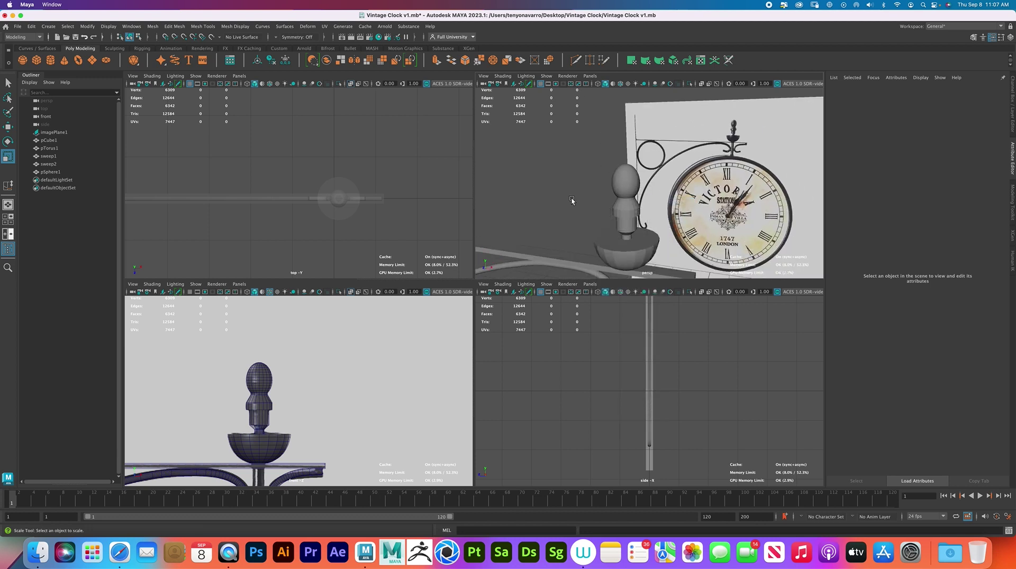
scroll(573, 195, down, 10)
alt+drag(636, 176, 613, 229)
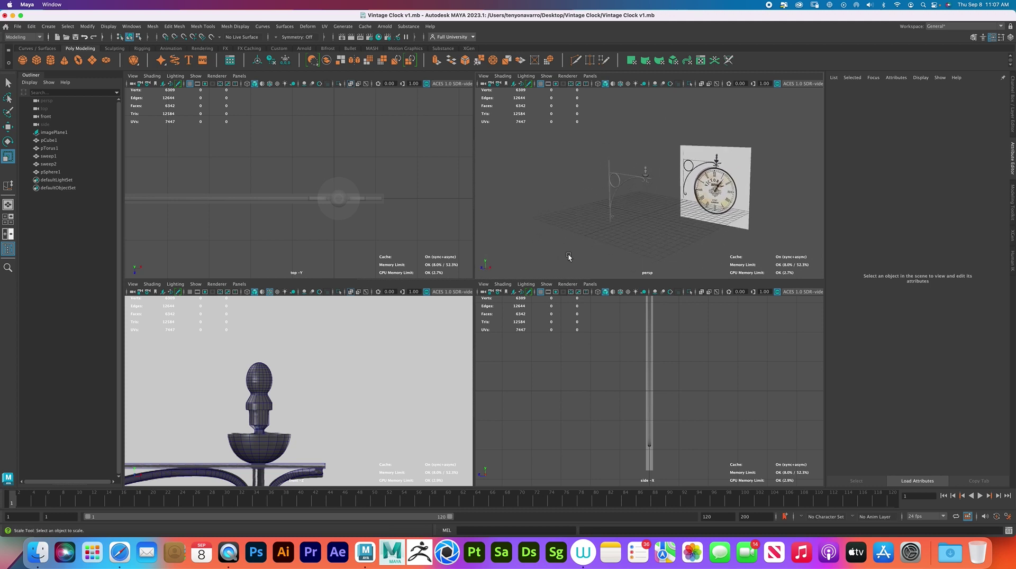
scroll(304, 446, down, 5)
alt+middle_drag(317, 421, 319, 365)
scroll(361, 354, up, 1)
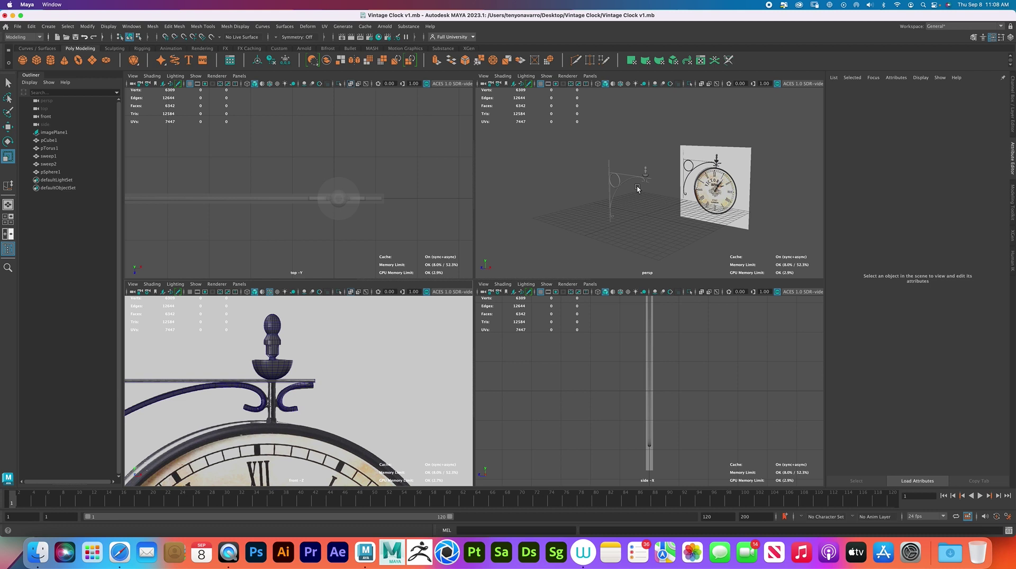
alt+right_drag(297, 397, 231, 375)
alt+middle_drag(230, 374, 289, 336)
alt+right_drag(289, 336, 266, 345)
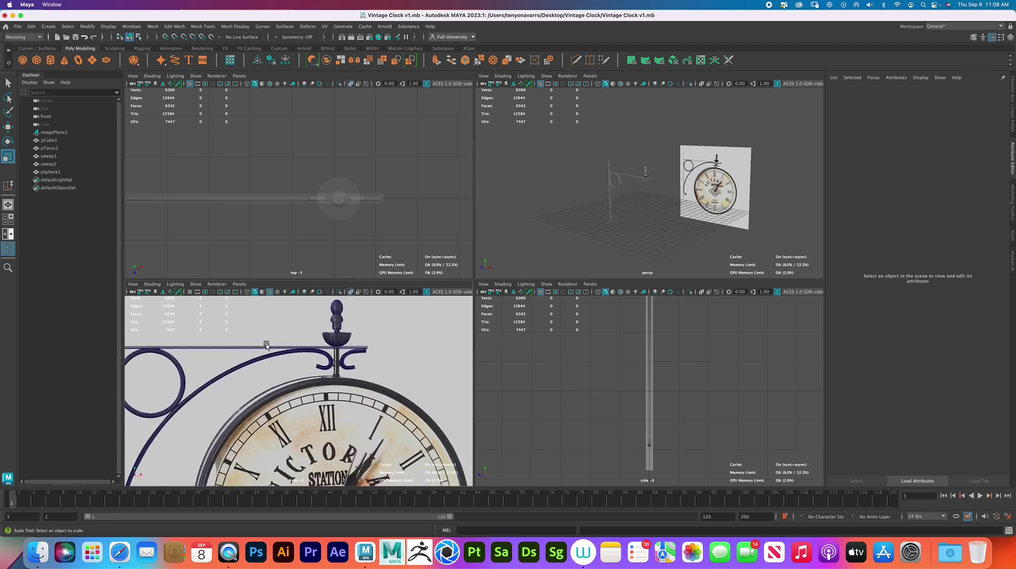
scroll(334, 405, down, 4)
alt+middle_drag(334, 405, 345, 428)
alt+right_drag(345, 428, 310, 389)
alt+middle_drag(310, 388, 334, 411)
alt+right_drag(334, 412, 302, 350)
scroll(301, 349, up, 3)
scroll(617, 216, up, 1)
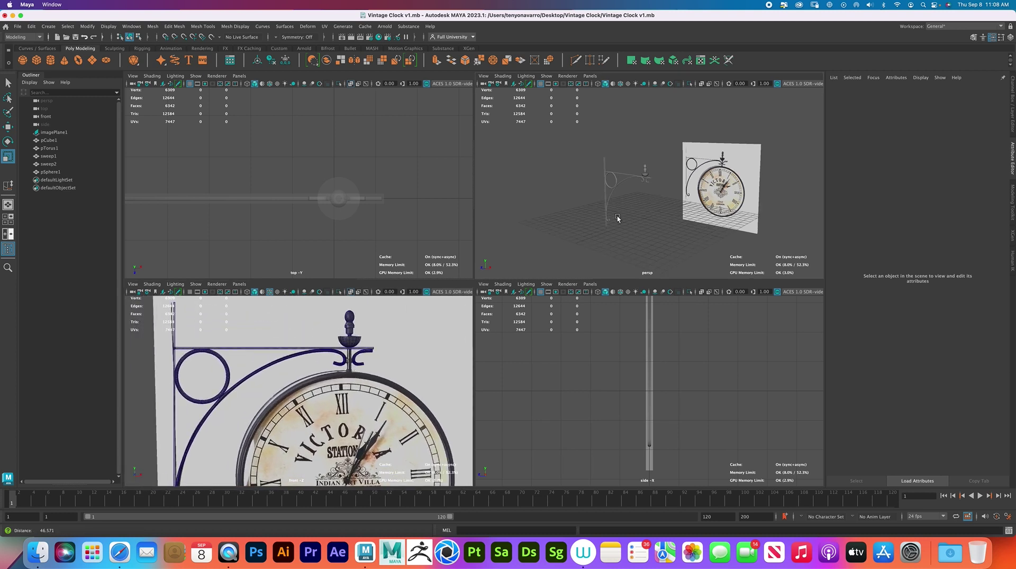
scroll(617, 216, up, 3)
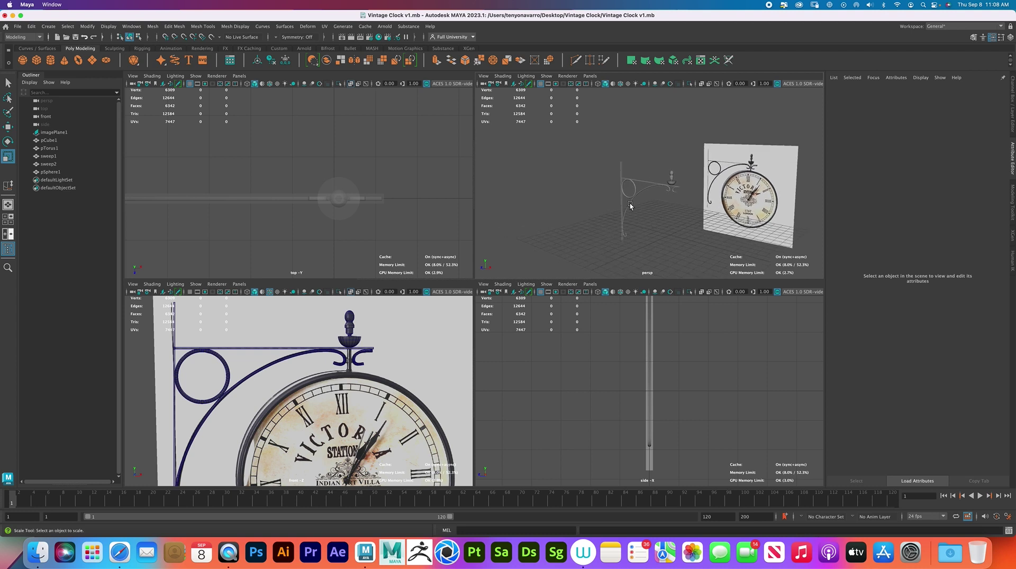